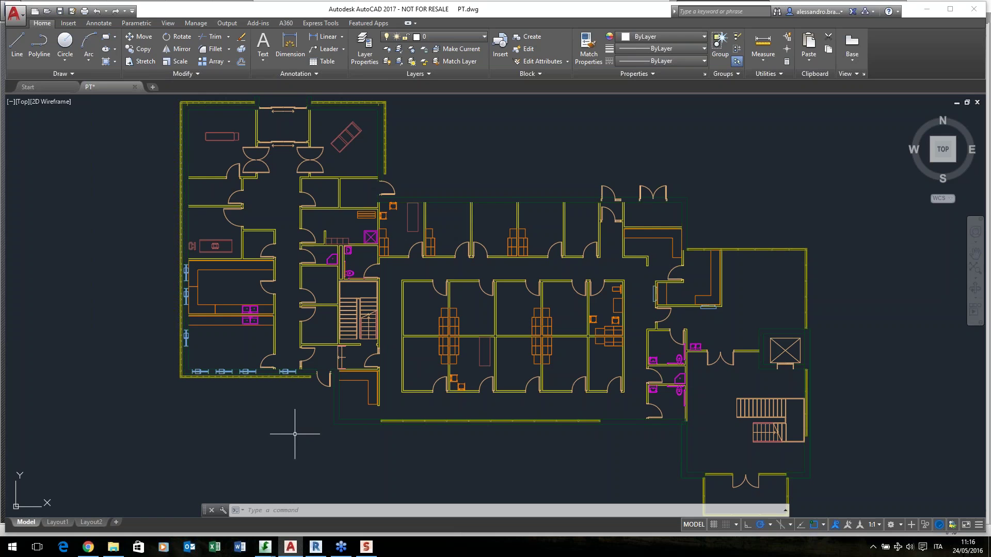
Switch to Revit and open Edificio_Modifica_2017.rvt from the REVIT folder in Documenti > EVENTI > BIM CONFERENCE ONLINE 2016
{"action": "left_click", "coordinate": [315, 547]}
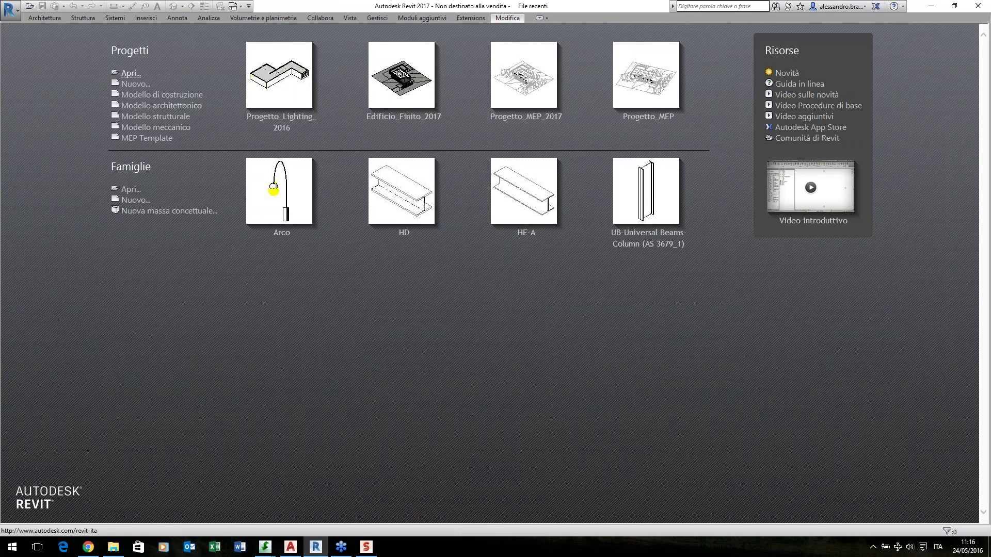
{"action": "left_click", "coordinate": [130, 73]}
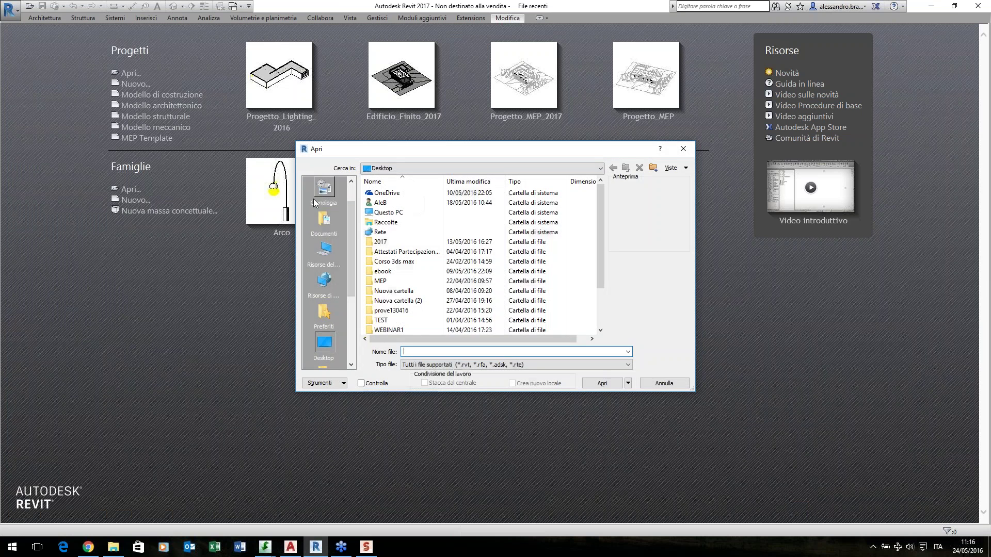
{"action": "left_click", "coordinate": [326, 226]}
{"action": "scroll", "coordinate": [400, 307], "scroll_direction": "down", "scroll_amount": 5}
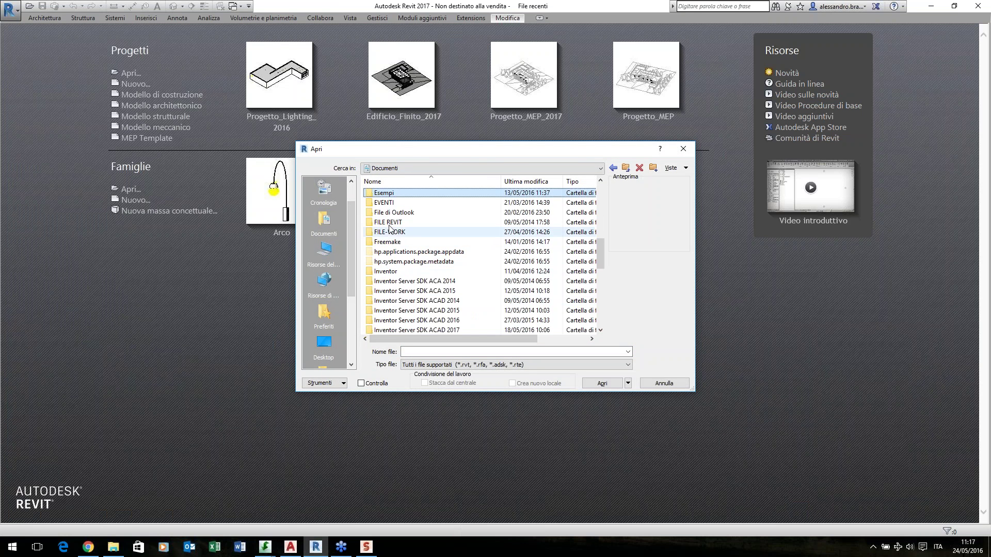
{"action": "double_click", "coordinate": [384, 207]}
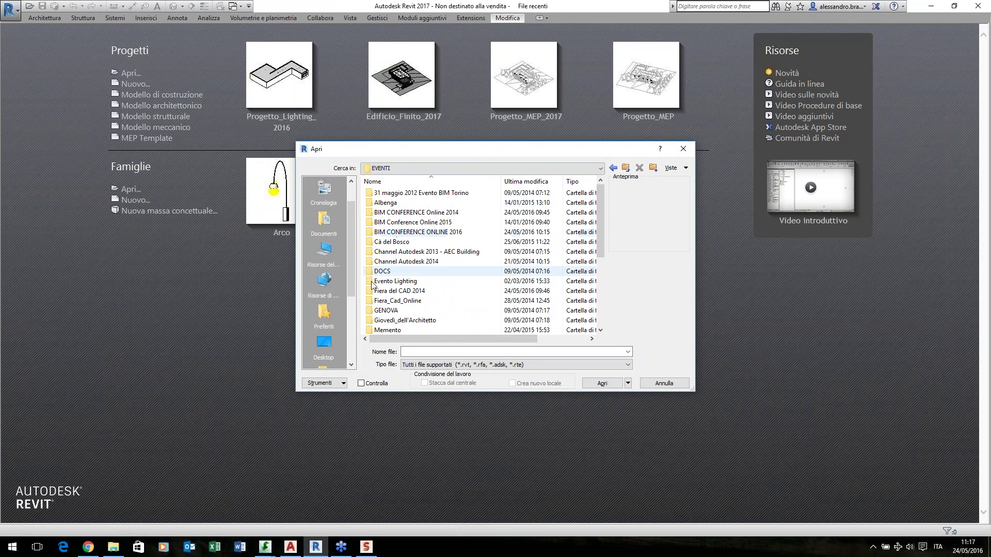
{"action": "double_click", "coordinate": [388, 232]}
{"action": "double_click", "coordinate": [383, 231]}
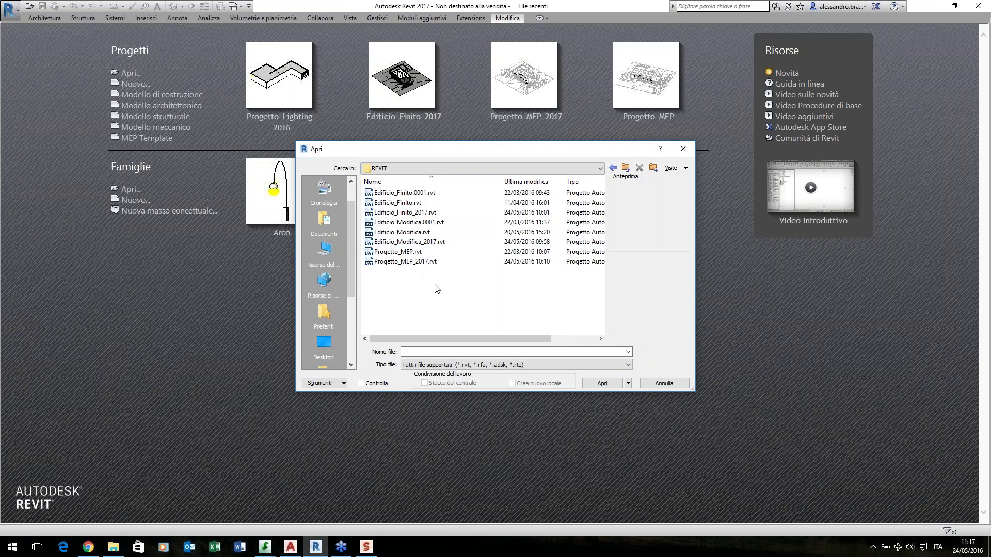
{"action": "left_click", "coordinate": [417, 242]}
{"action": "left_click", "coordinate": [589, 382]}
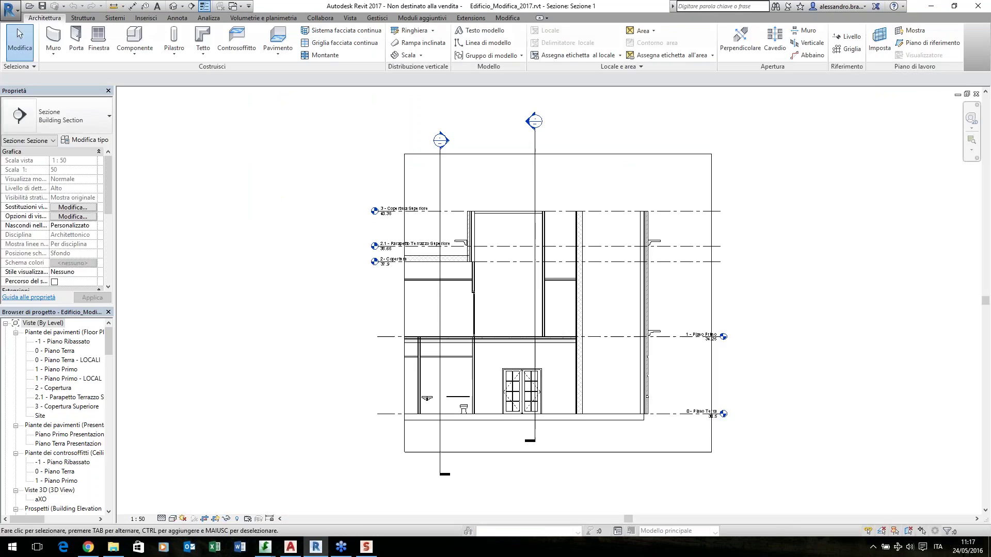
Open the 0 - Piano Terra floor plan view
{"action": "double_click", "coordinate": [61, 351]}
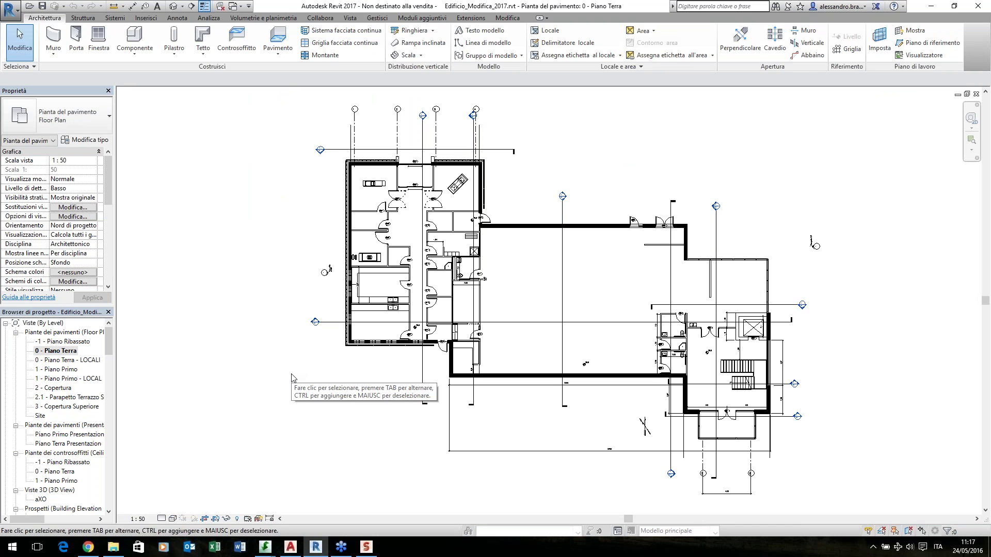
{"action": "middle_click_drag", "start_coordinate": [292, 378], "coordinate": [281, 381]}
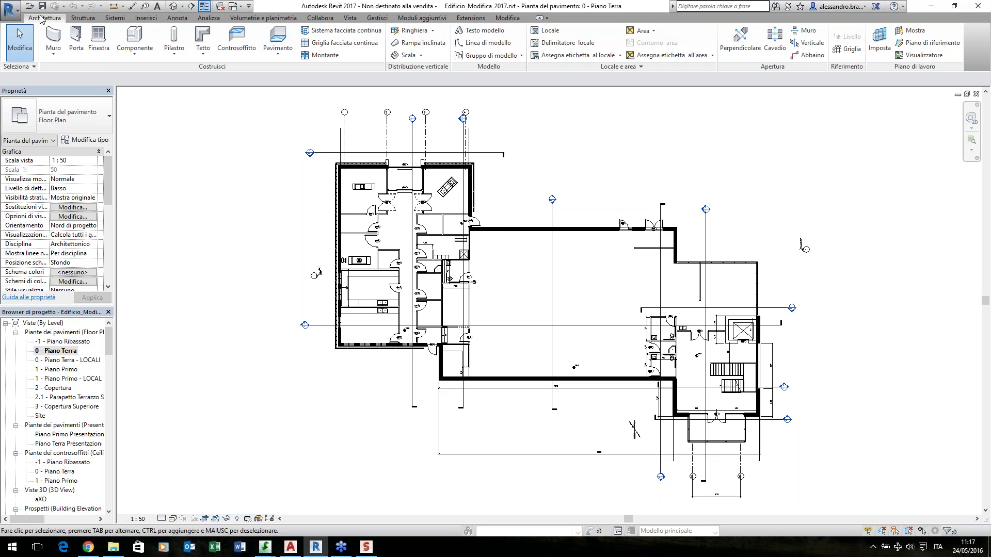
{"action": "middle_click_drag", "start_coordinate": [629, 223], "coordinate": [604, 220]}
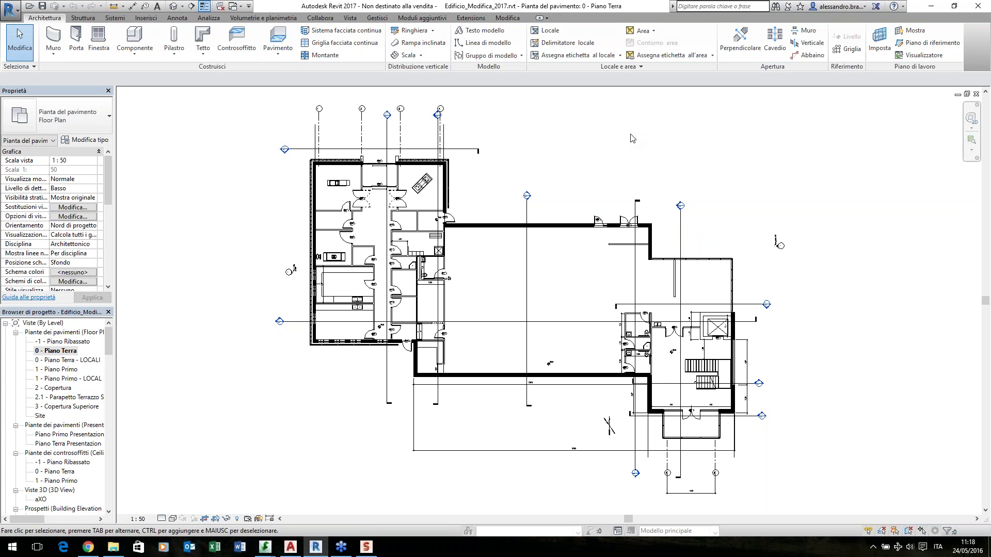
{"action": "left_click", "coordinate": [84, 19]}
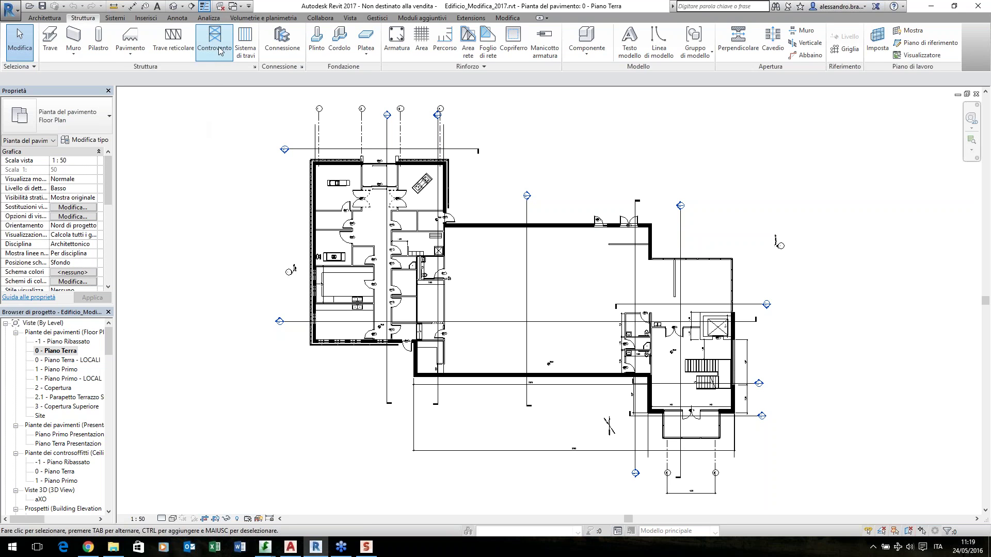
{"action": "left_click", "coordinate": [117, 20]}
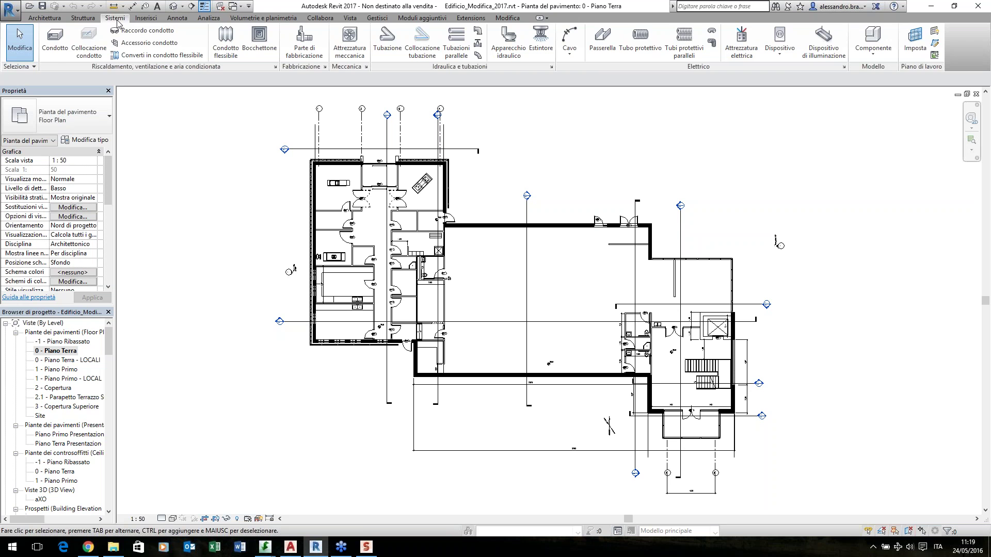
Import the CAD drawing PT.dwg from the BIM CONFERENCE ONLINE 2016 DWG folder into the ground floor plan
{"action": "left_click", "coordinate": [152, 21]}
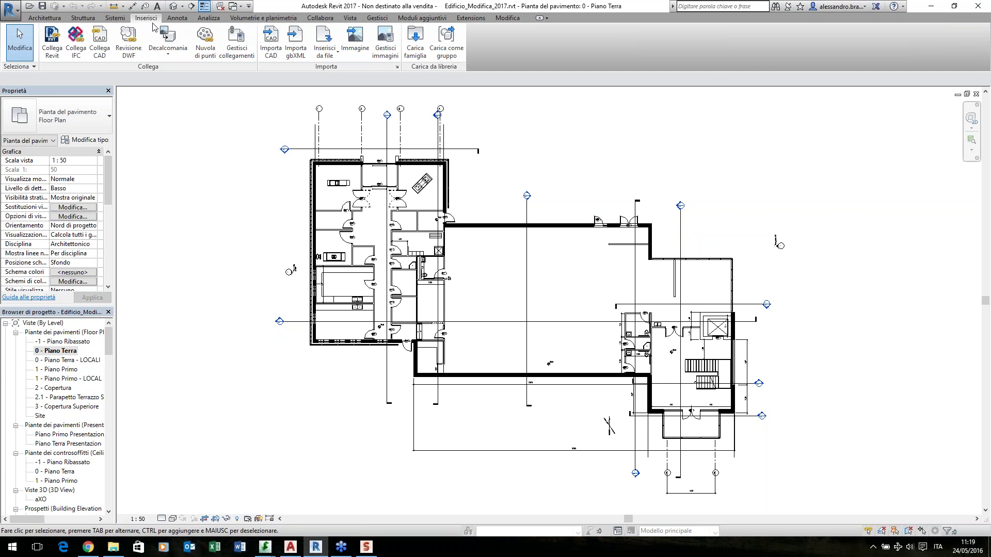
{"action": "left_click", "coordinate": [271, 41]}
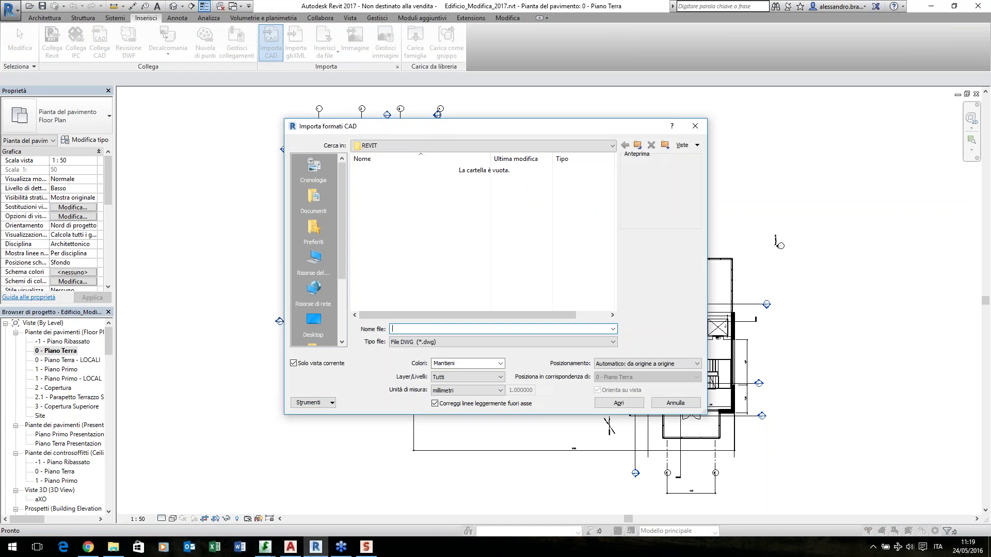
{"action": "left_click", "coordinate": [637, 145]}
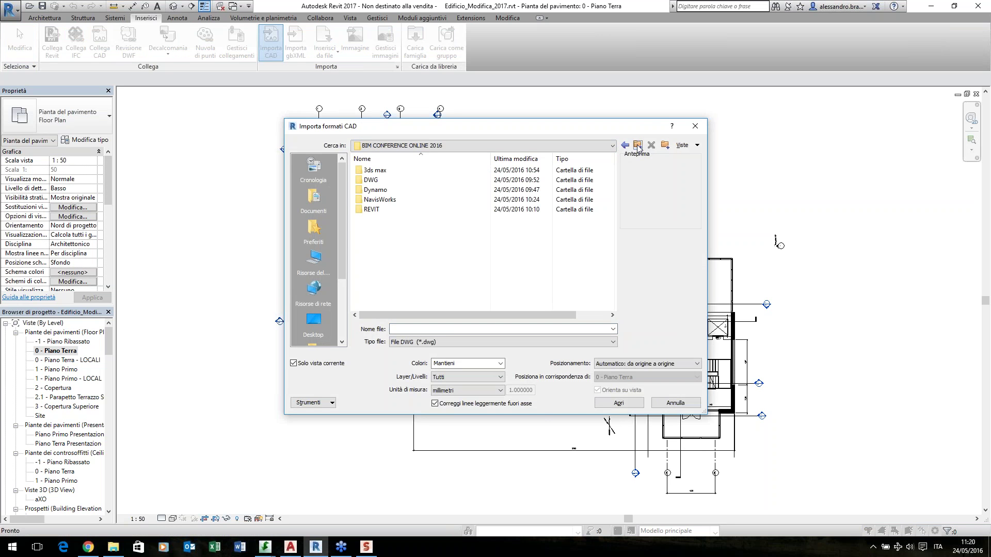
{"action": "double_click", "coordinate": [374, 179]}
{"action": "left_click", "coordinate": [375, 172]}
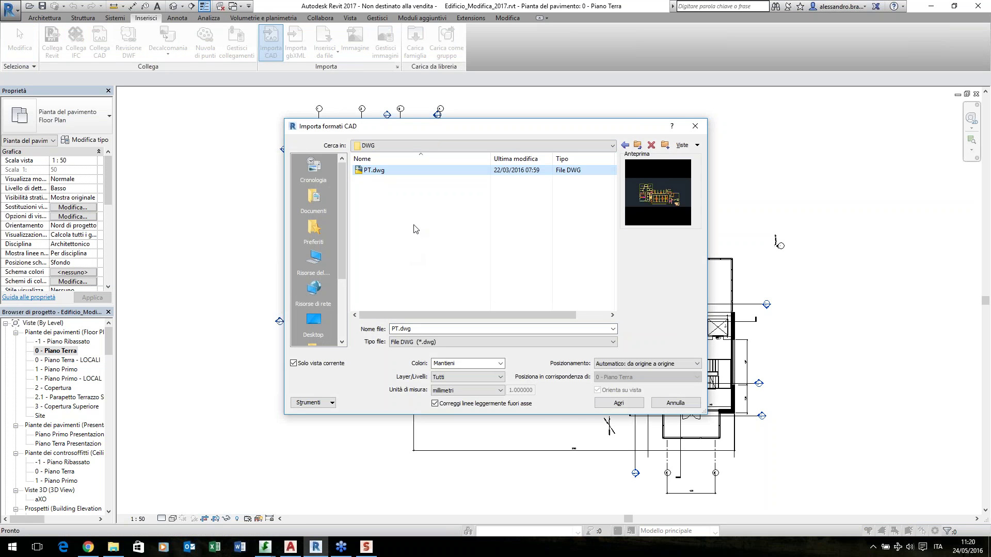
{"action": "left_click", "coordinate": [619, 406]}
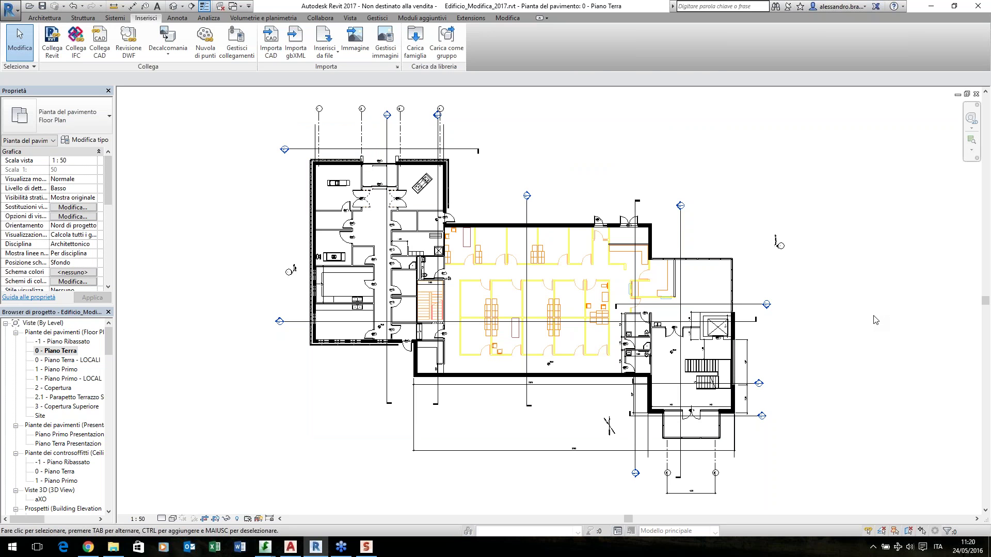
Select the imported PT.dwg and an interior wall beside the stairwell, one after the other, to compare their properties
{"action": "left_click", "coordinate": [466, 171]}
{"action": "scroll", "coordinate": [492, 282], "scroll_direction": "up", "scroll_amount": 3}
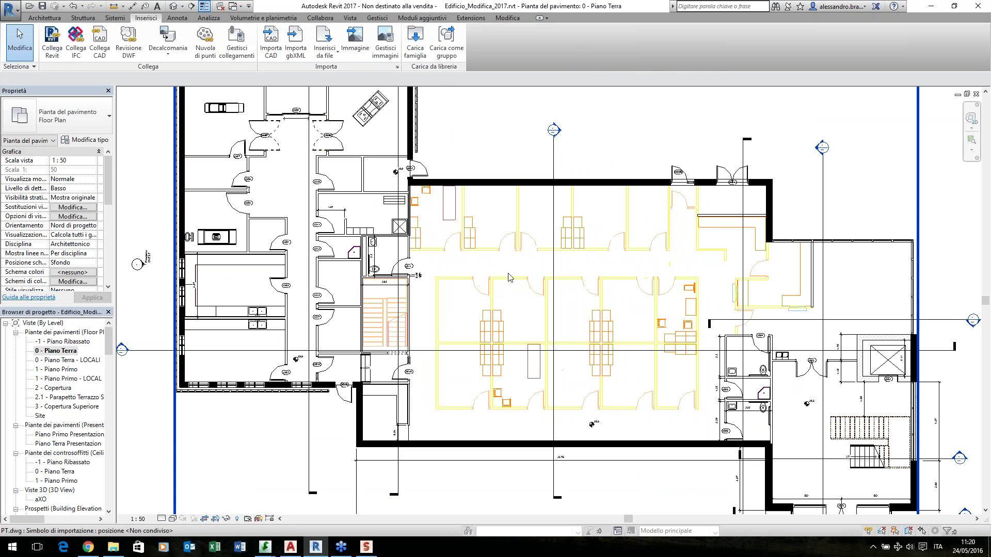
{"action": "left_click", "coordinate": [508, 283]}
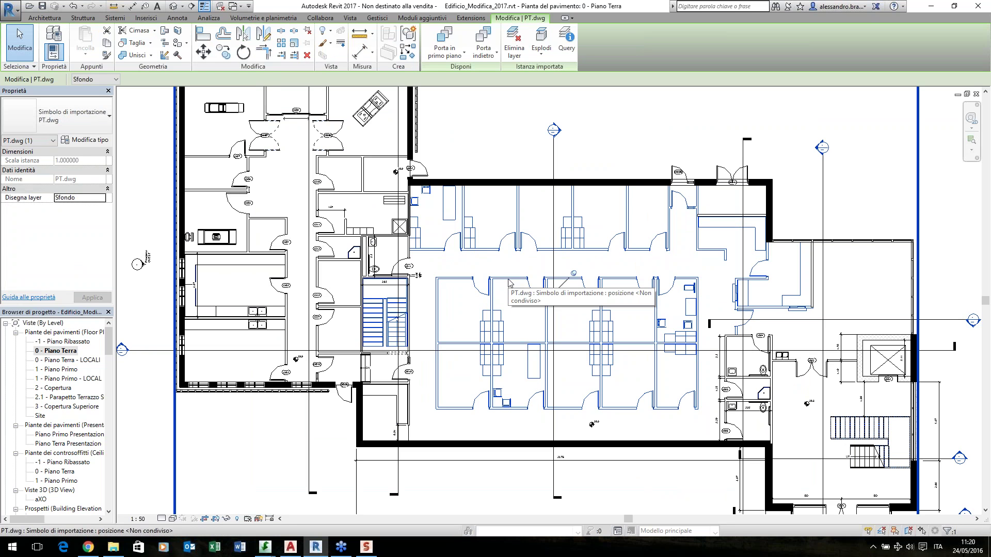
{"action": "left_click", "coordinate": [504, 136]}
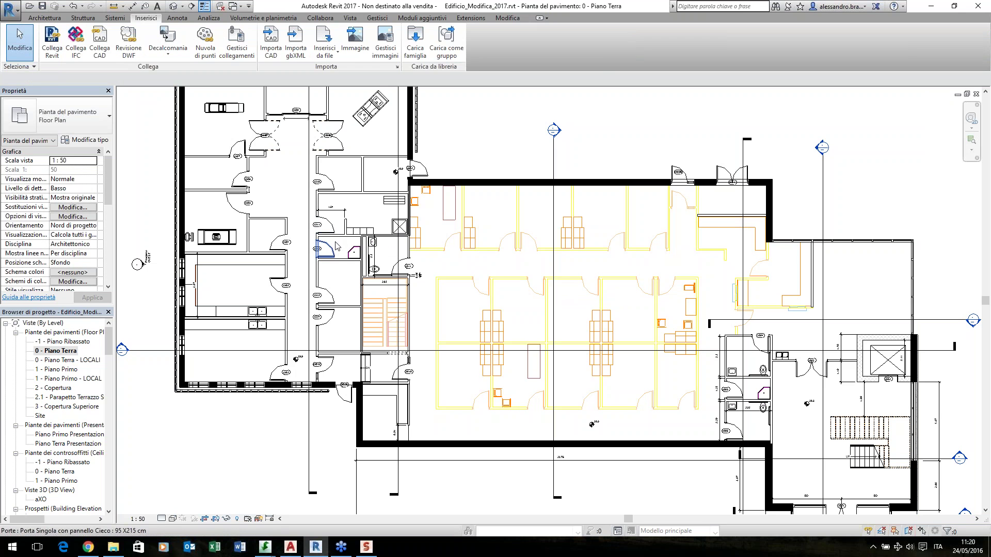
{"action": "left_click", "coordinate": [340, 241]}
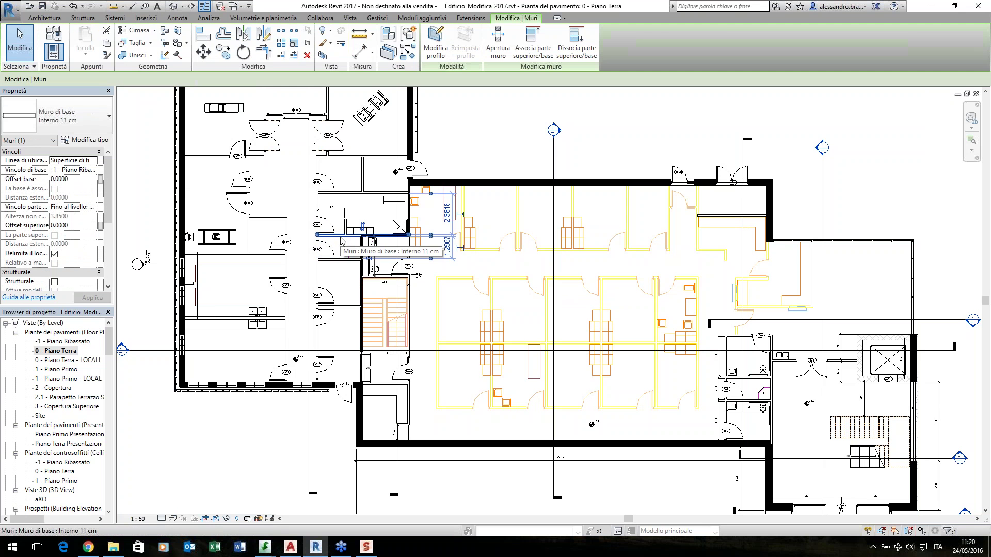
{"action": "left_click", "coordinate": [494, 143]}
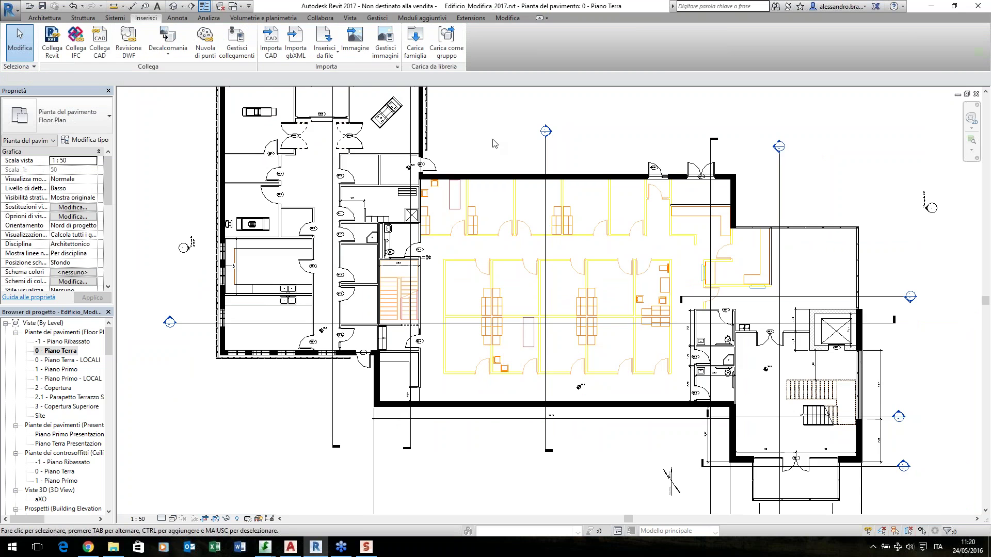
{"action": "scroll", "coordinate": [541, 404], "scroll_direction": "down", "scroll_amount": 2}
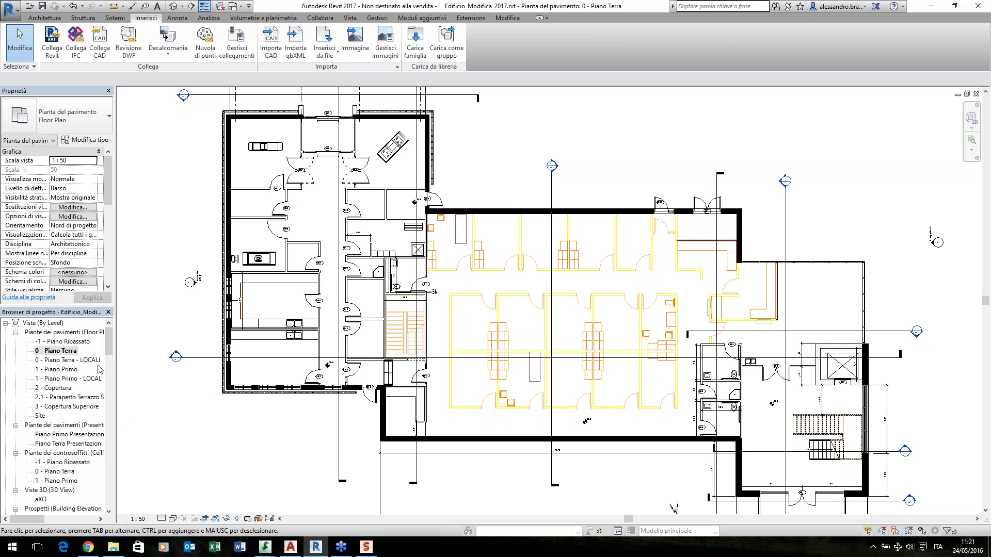
Look through the project's views and schedules, and open the Sezione 7 section from its marker in the ground floor plan
{"action": "left_click_drag", "start_coordinate": [108, 354], "coordinate": [110, 370]}
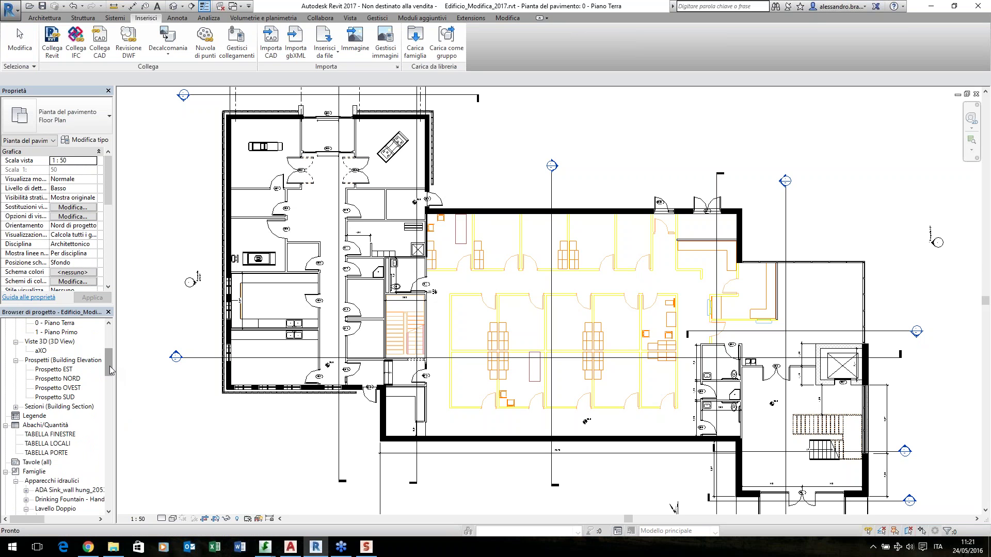
{"action": "left_click_drag", "start_coordinate": [110, 370], "coordinate": [108, 362]}
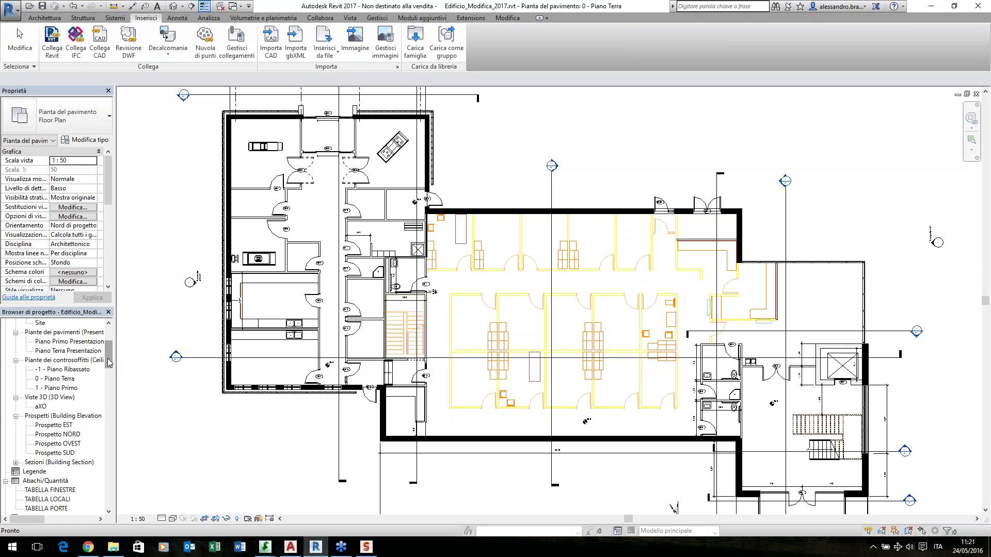
{"action": "scroll", "coordinate": [107, 363], "scroll_direction": "up", "scroll_amount": 4}
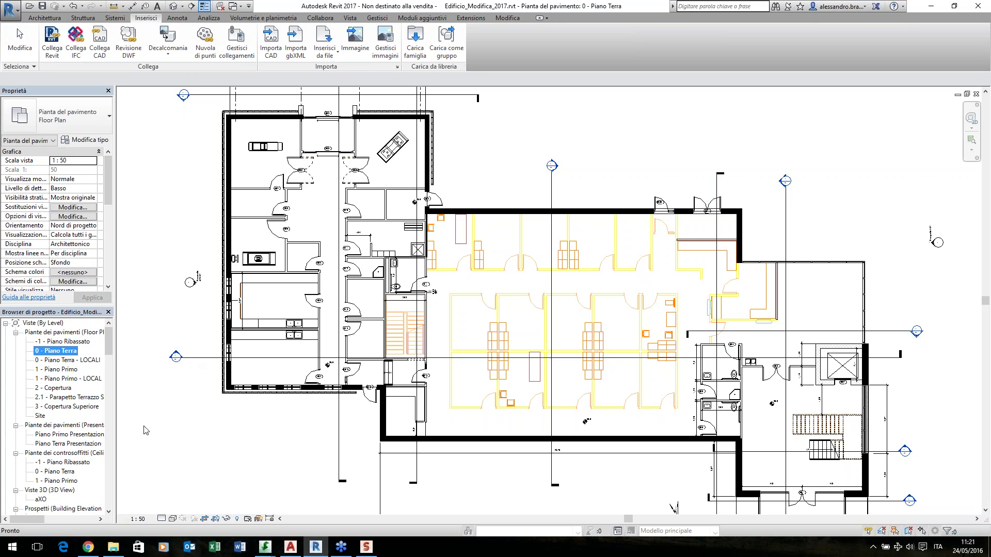
{"action": "left_click", "coordinate": [189, 347]}
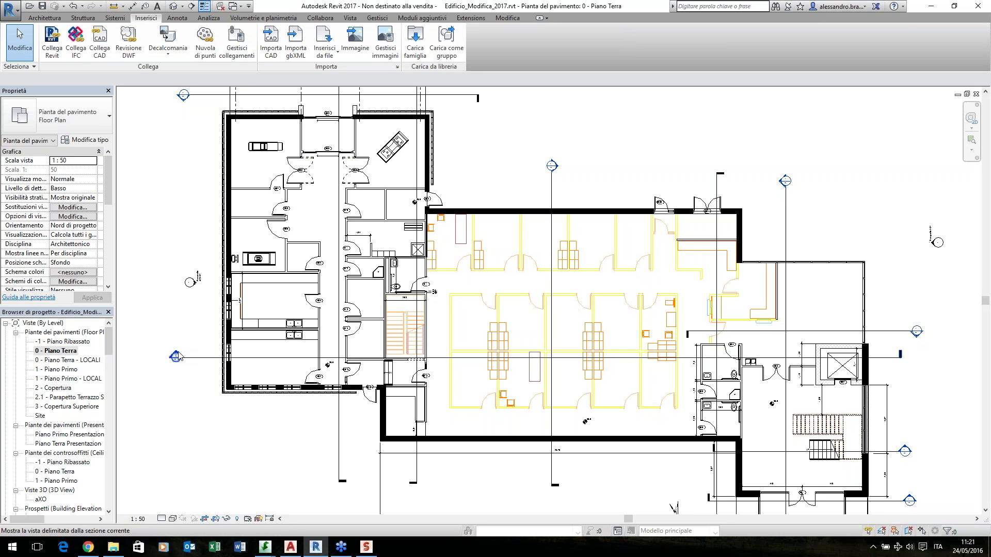
{"action": "double_click", "coordinate": [176, 357]}
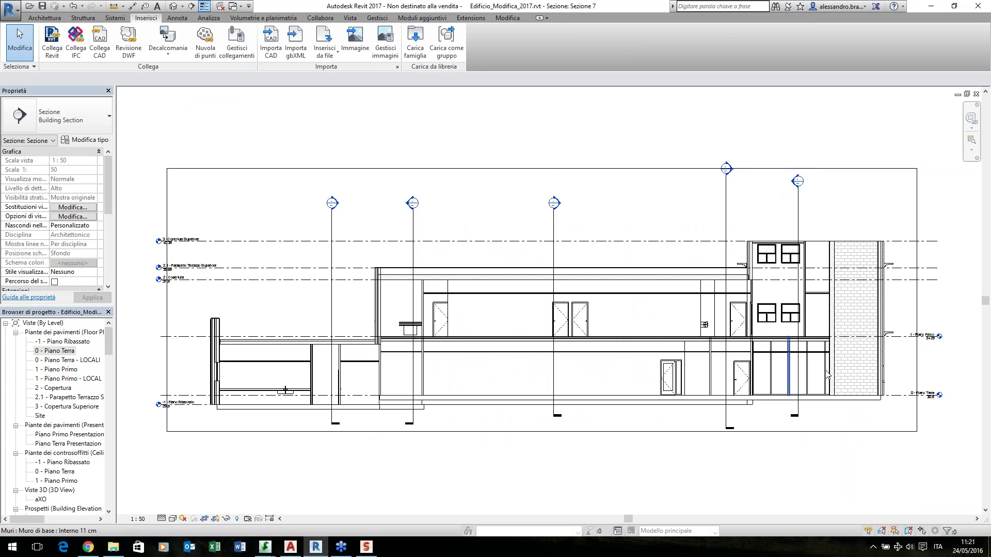
Examine the 0 - Piano Terra and 1 - Piano Primo levels in the section, selecting the 1 - Piano Primo level line
{"action": "scroll", "coordinate": [857, 373], "scroll_direction": "up", "scroll_amount": 5}
{"action": "scroll", "coordinate": [733, 367], "scroll_direction": "up", "scroll_amount": 4}
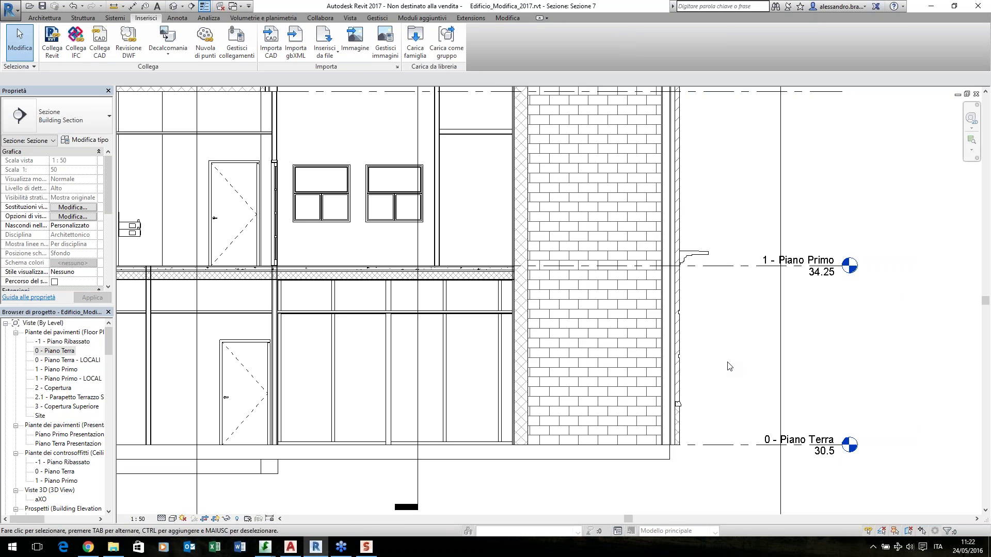
{"action": "scroll", "coordinate": [754, 335], "scroll_direction": "down", "scroll_amount": 3}
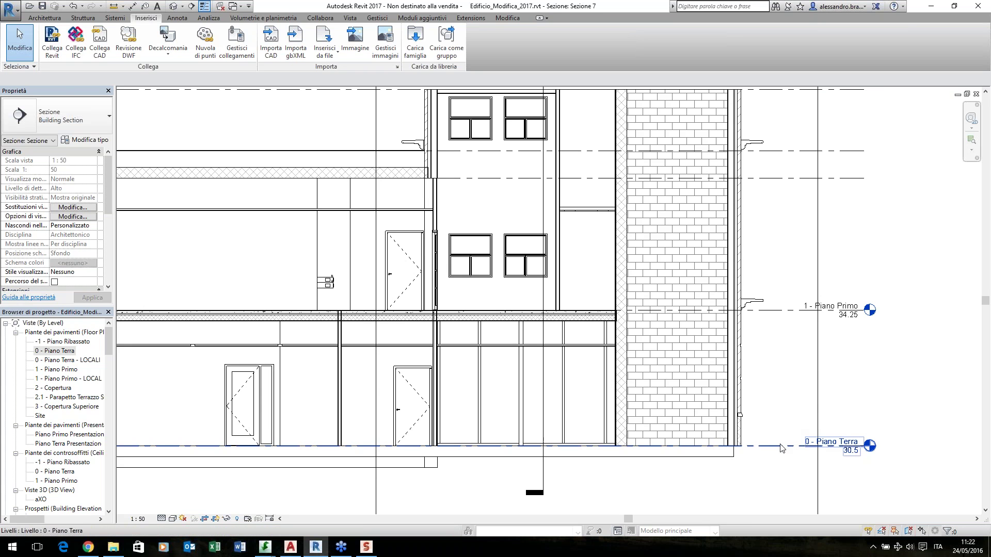
{"action": "left_click", "coordinate": [779, 311]}
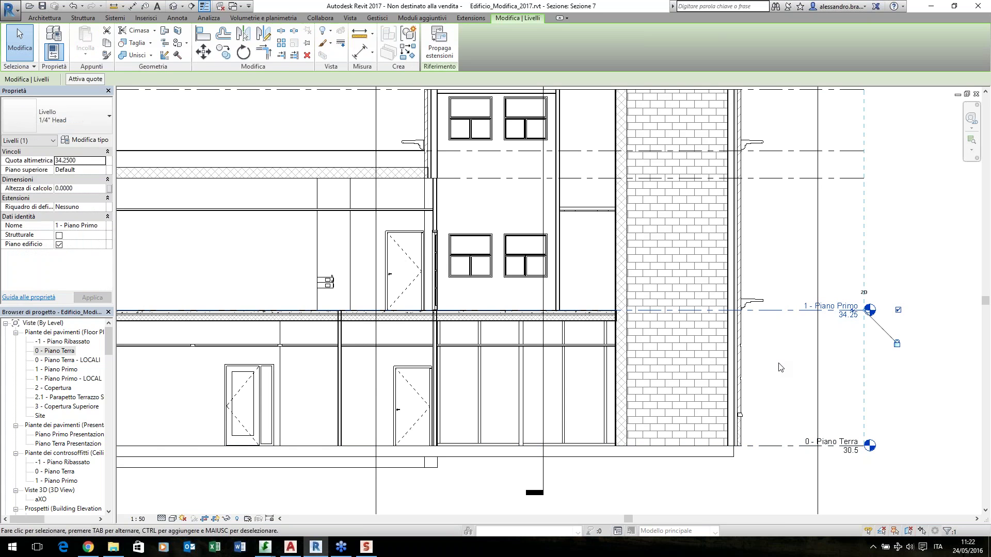
{"action": "left_click", "coordinate": [780, 367]}
Show the level head at the right end of the 3 - Copertura Superiore level line
{"action": "middle_click_drag", "start_coordinate": [782, 164], "coordinate": [784, 250]}
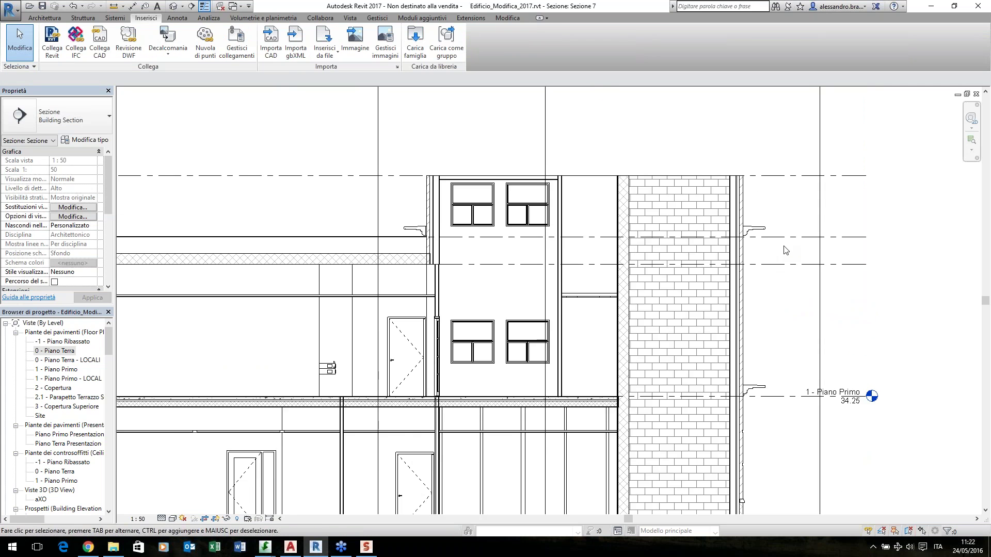
{"action": "scroll", "coordinate": [785, 250], "scroll_direction": "down", "scroll_amount": 3}
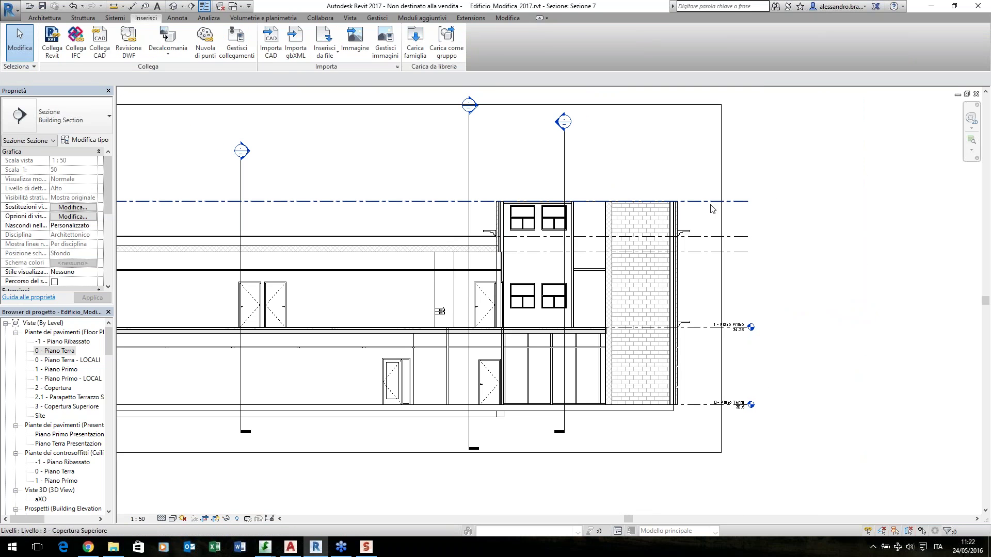
{"action": "left_click", "coordinate": [711, 208]}
{"action": "left_click", "coordinate": [746, 195]}
{"action": "left_click", "coordinate": [794, 253]}
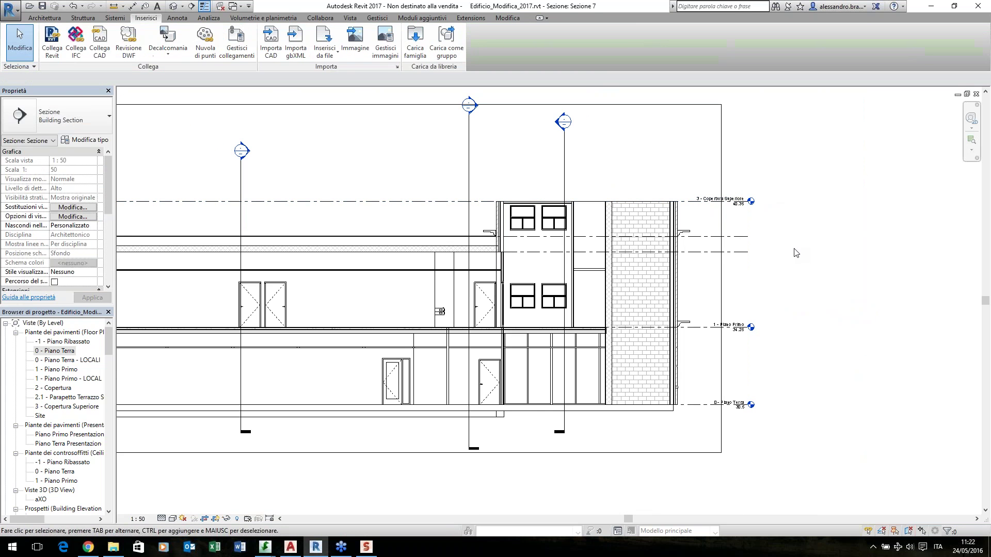
Try raising the 3 - Copertura Superiore level line to 43.05 in the section, and undo the change
{"action": "scroll", "coordinate": [794, 253], "scroll_direction": "up", "scroll_amount": 3}
{"action": "middle_click_drag", "start_coordinate": [794, 253], "coordinate": [798, 280]}
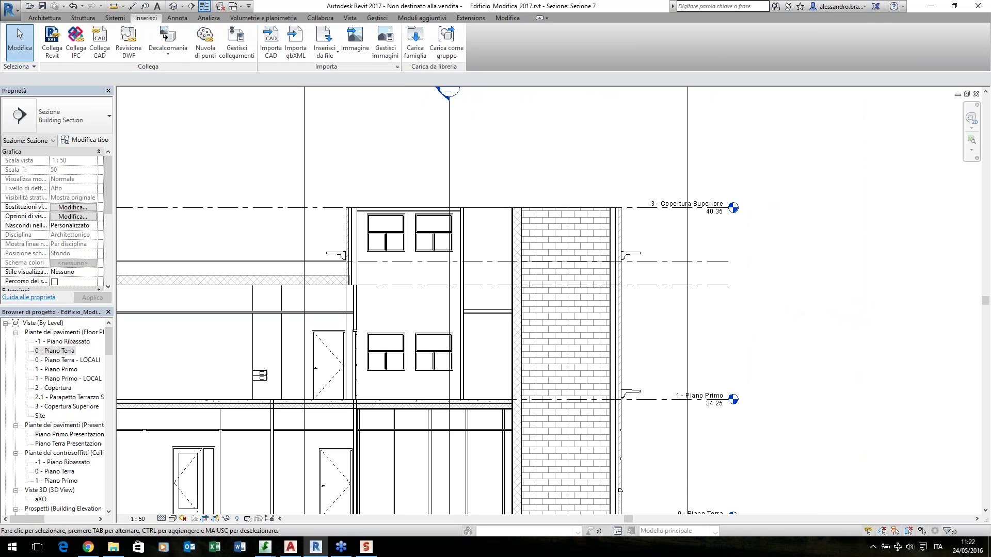
{"action": "left_click", "coordinate": [635, 208]}
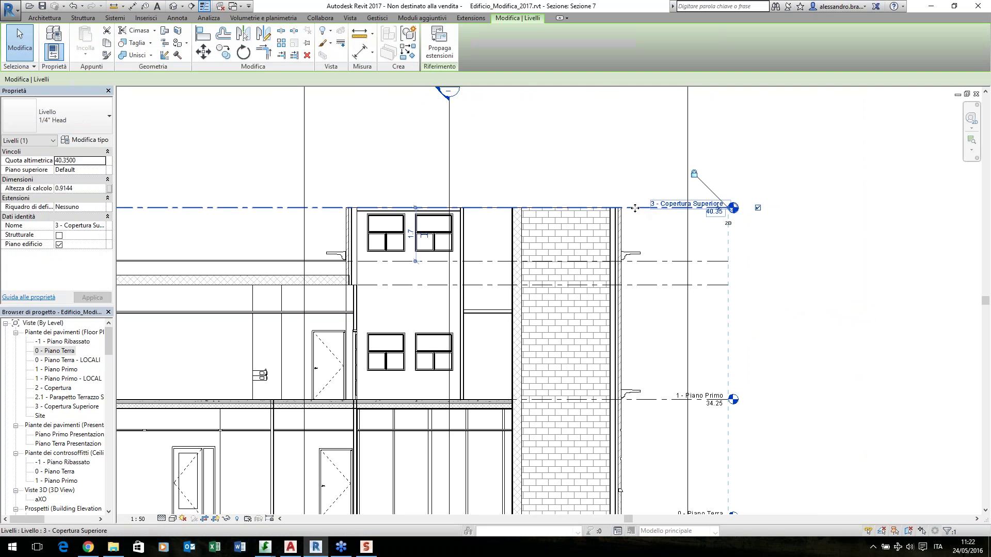
{"action": "left_click_drag", "start_coordinate": [634, 208], "coordinate": [638, 168]}
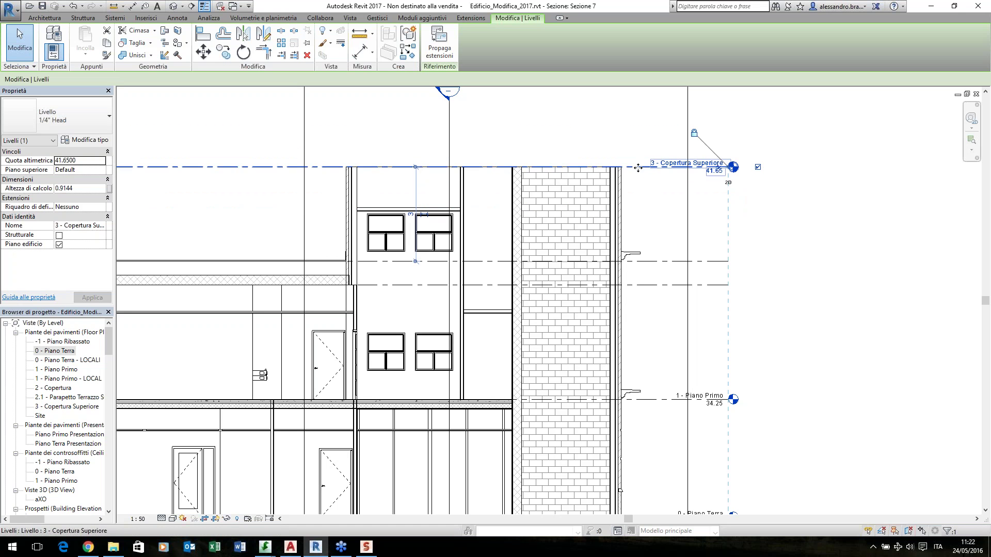
{"action": "type", "text": "43.05"}
{"action": "key", "text": "Return"}
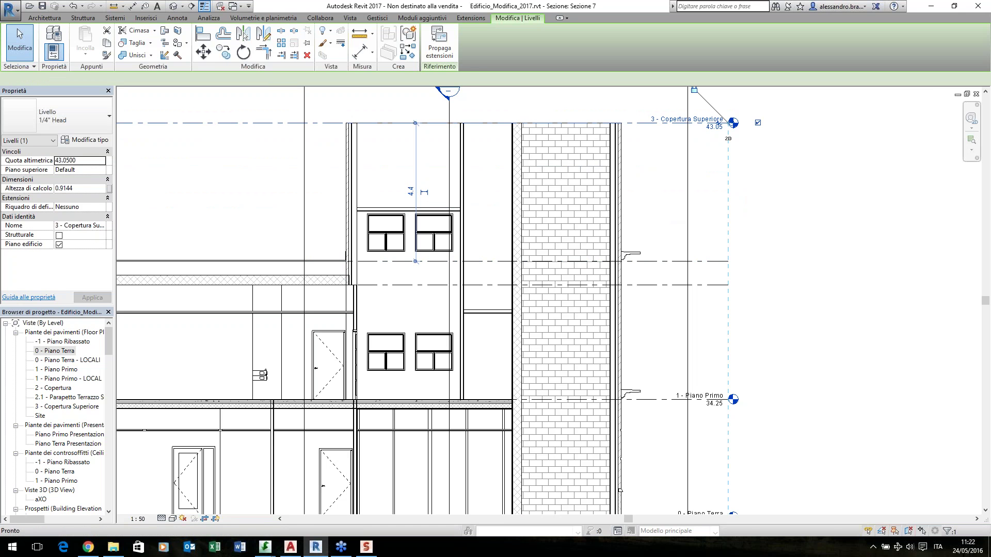
{"action": "key", "text": "ctrl+z"}
Set the elevation of the 3 - Copertura Superiore level to 42 in its level head
{"action": "scroll", "coordinate": [646, 213], "scroll_direction": "up", "scroll_amount": 1}
{"action": "scroll", "coordinate": [684, 212], "scroll_direction": "up", "scroll_amount": 2}
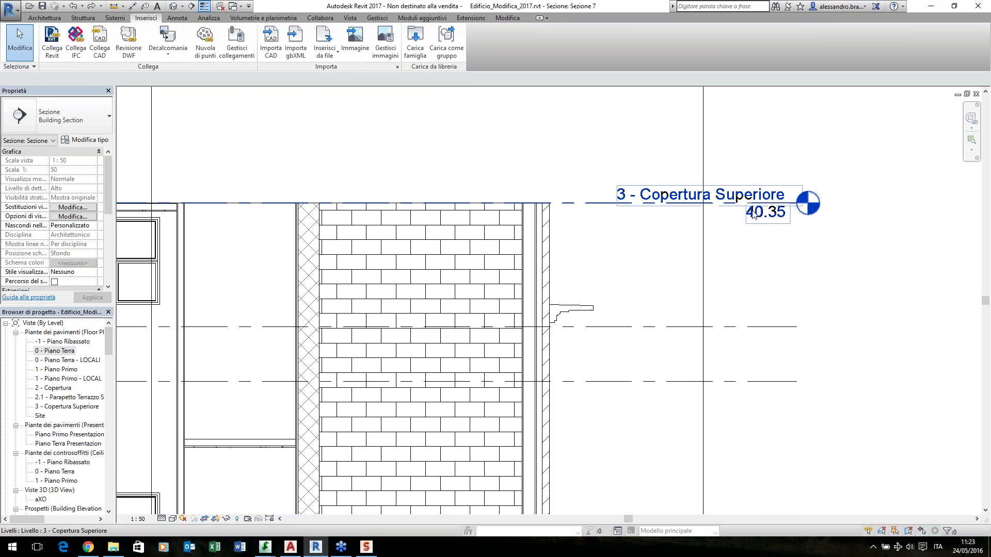
{"action": "left_click", "coordinate": [774, 216]}
{"action": "left_click", "coordinate": [772, 209]}
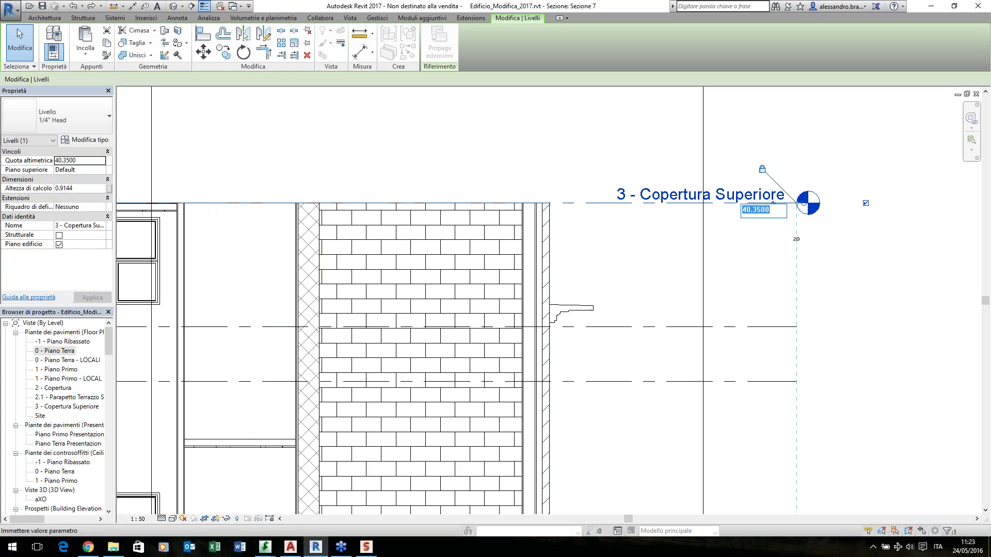
{"action": "type", "text": "42"}
{"action": "key", "text": "Return"}
{"action": "scroll", "coordinate": [641, 184], "scroll_direction": "down", "scroll_amount": 3}
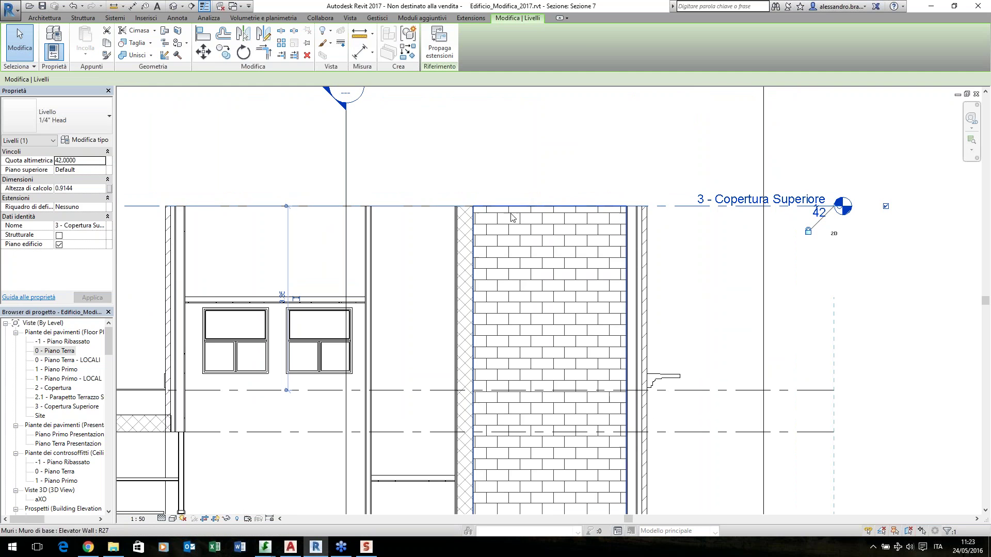
Examine the layer structure of the outer wall's Esterno con mattoni e zoccolo type, with the preview shown and the layer table enlarged
{"action": "left_click", "coordinate": [644, 255]}
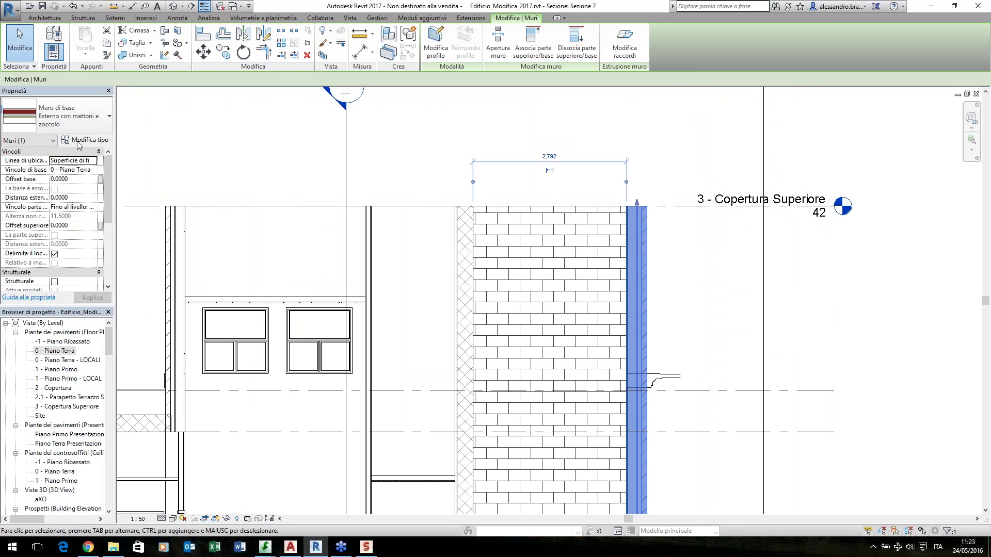
{"action": "left_click", "coordinate": [78, 141]}
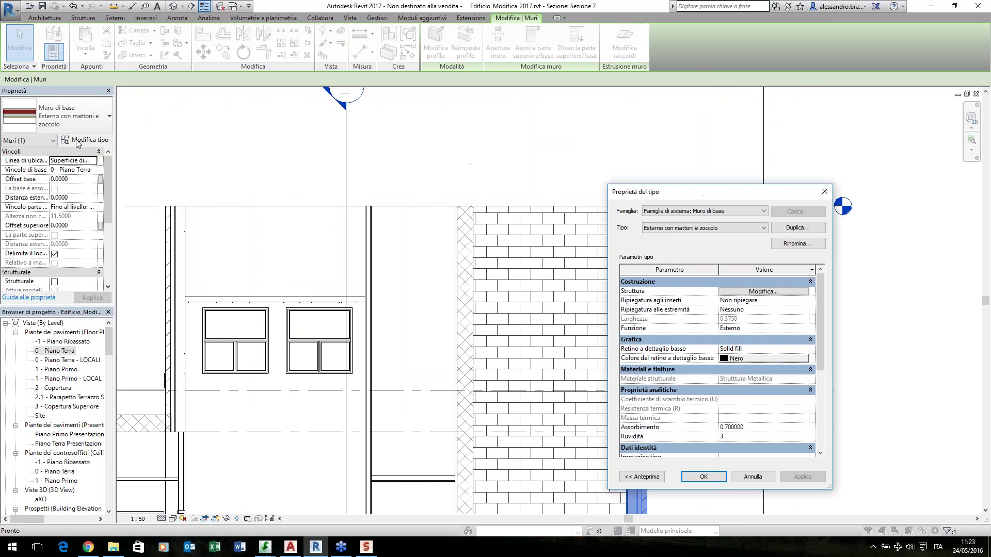
{"action": "left_click_drag", "start_coordinate": [670, 199], "coordinate": [501, 168]}
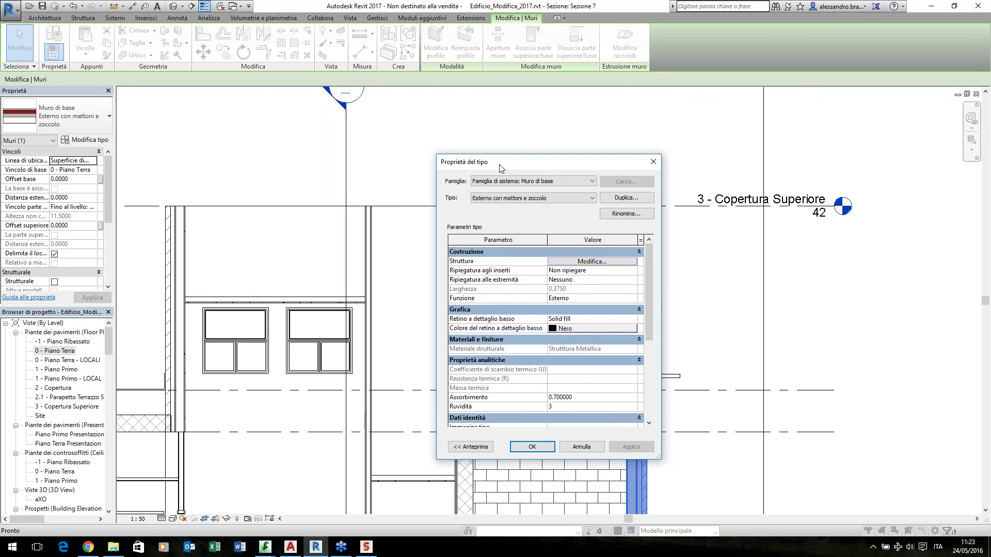
{"action": "left_click", "coordinate": [597, 263]}
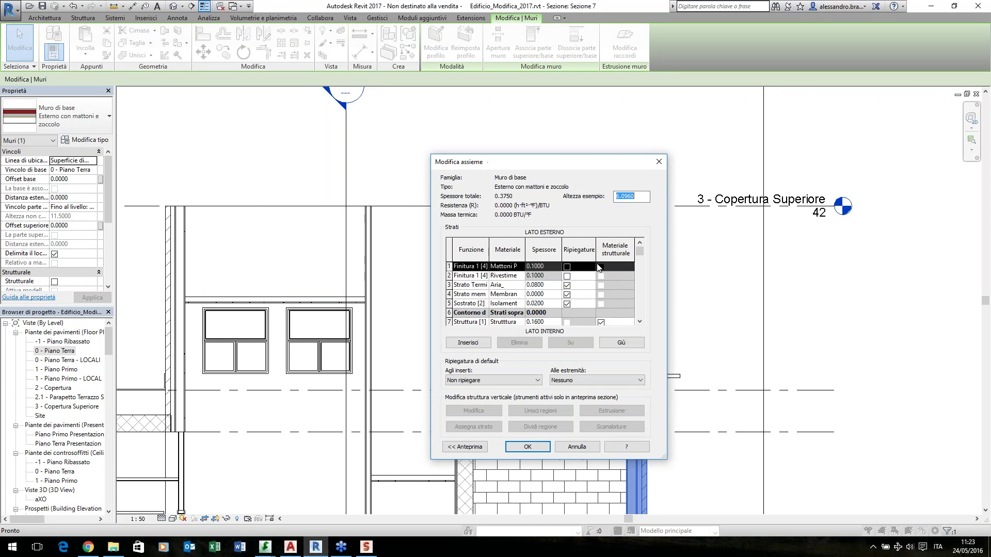
{"action": "left_click", "coordinate": [464, 447]}
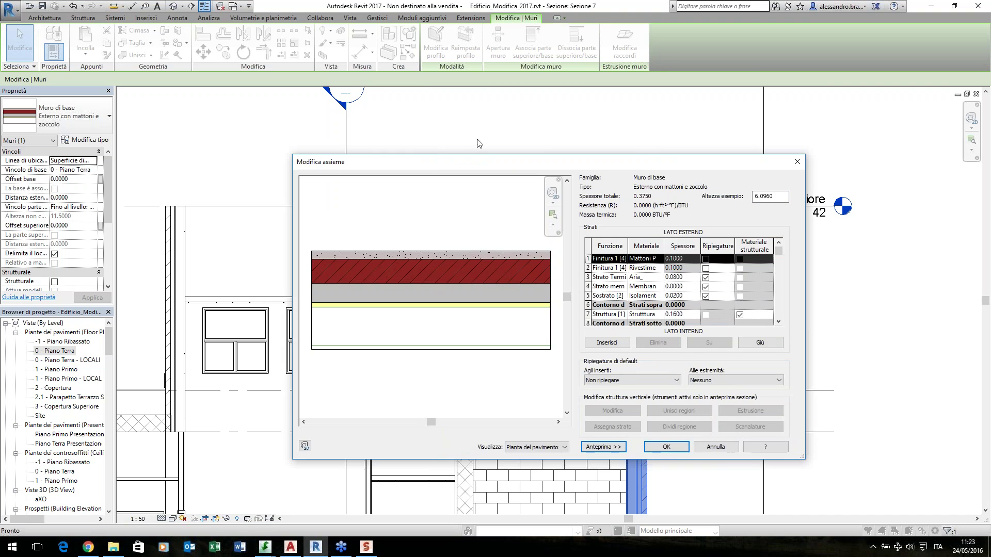
{"action": "left_click_drag", "start_coordinate": [479, 163], "coordinate": [432, 125]}
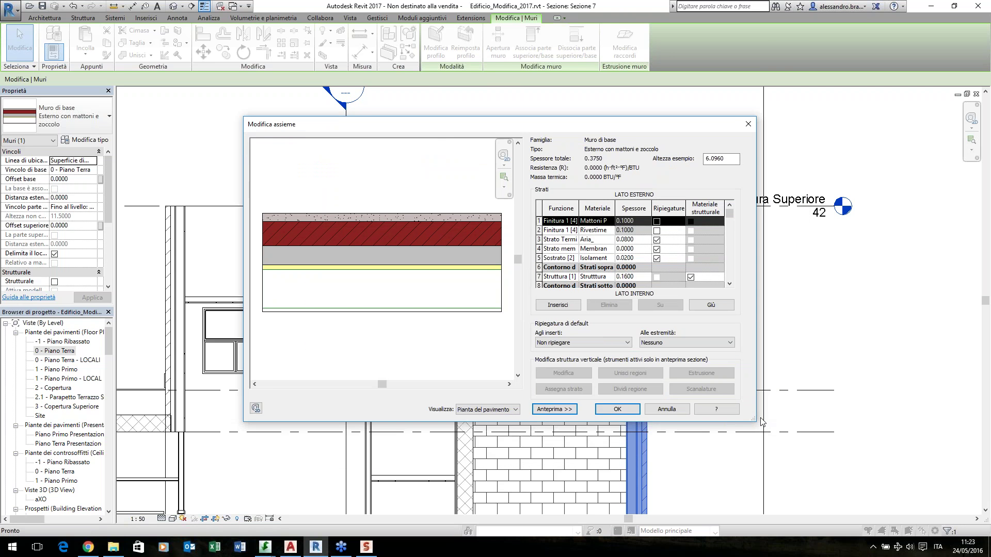
{"action": "left_click_drag", "start_coordinate": [761, 421], "coordinate": [823, 460]}
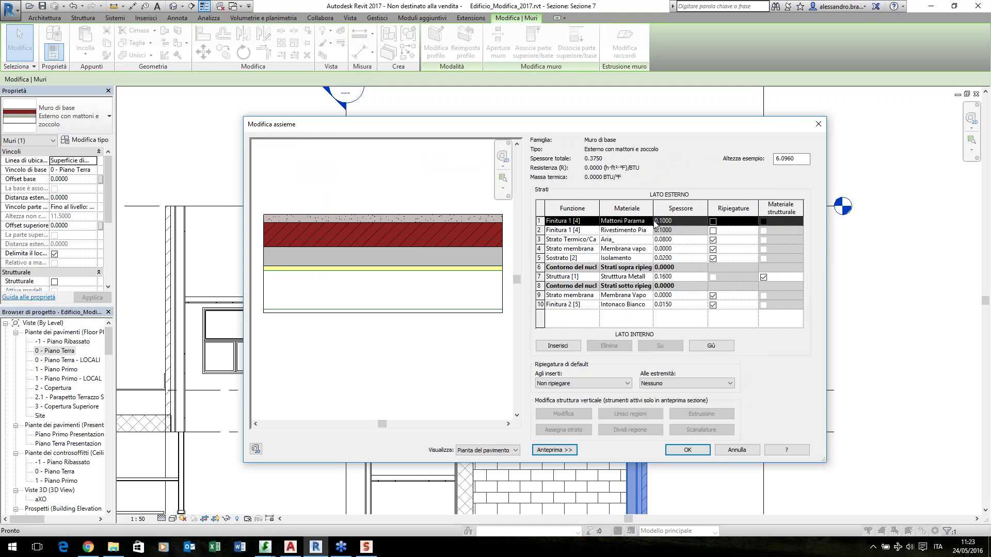
{"action": "left_click_drag", "start_coordinate": [653, 214], "coordinate": [669, 214]}
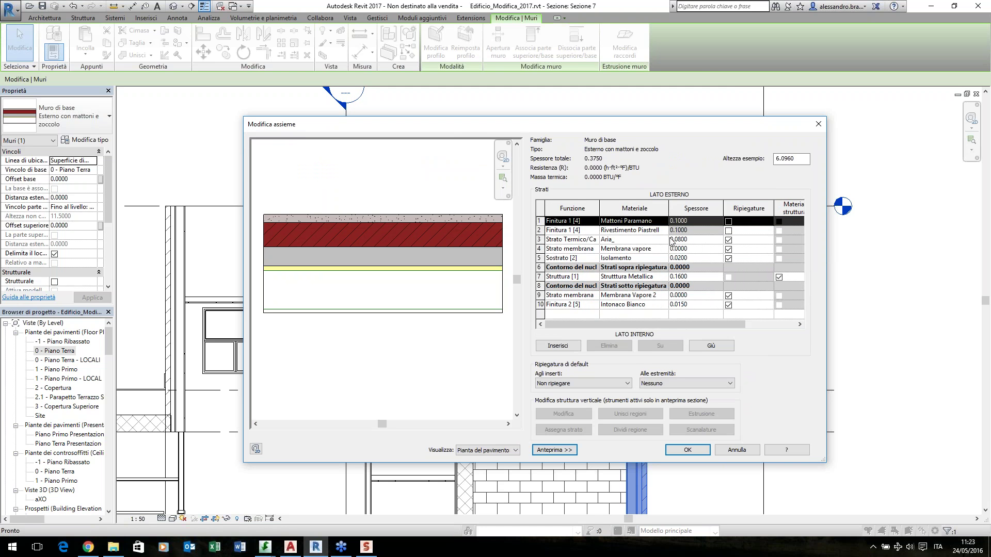
Review the Mattoni Paramano material's graphics, identity, appearance and physical properties, and close the material and wall type settings without changes
{"action": "left_click", "coordinate": [637, 225]}
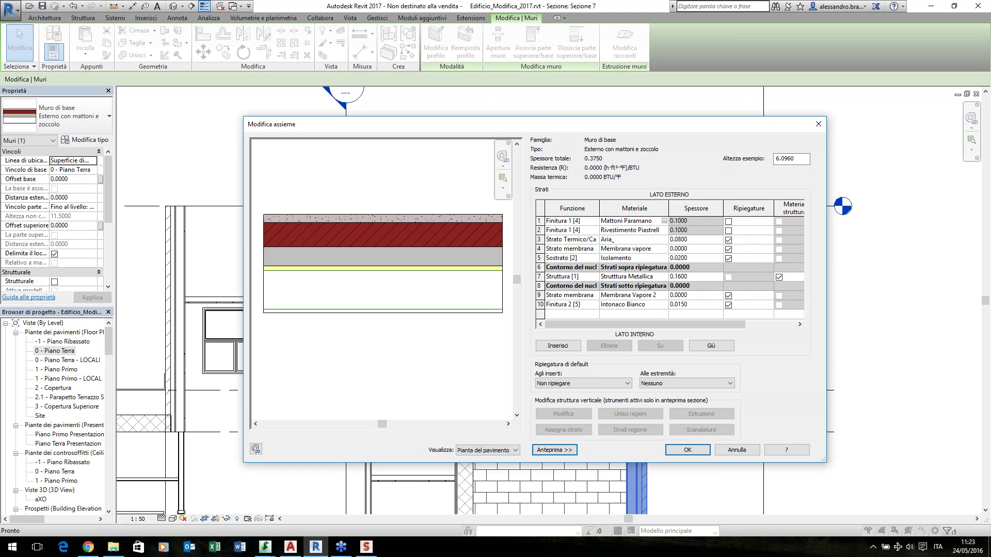
{"action": "left_click", "coordinate": [664, 221]}
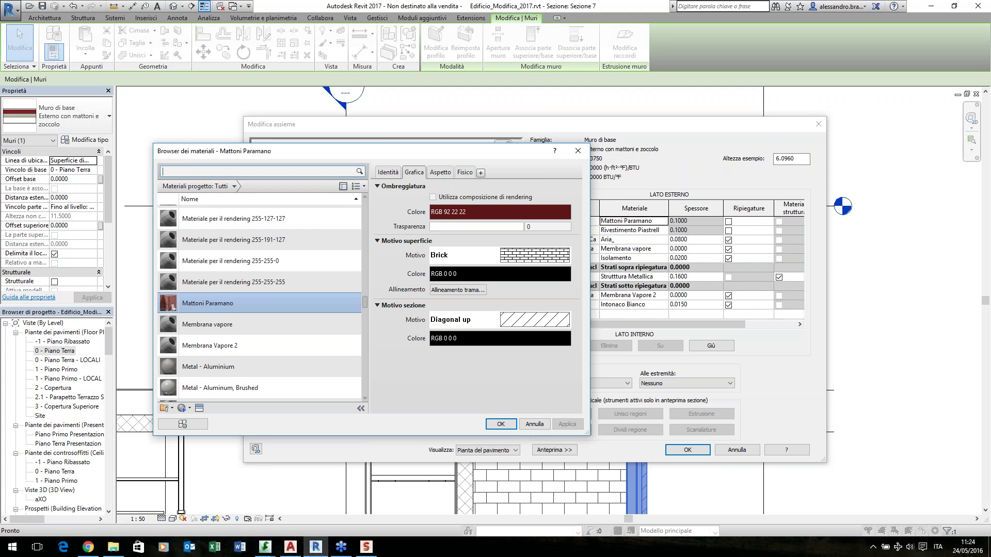
{"action": "left_click", "coordinate": [390, 173]}
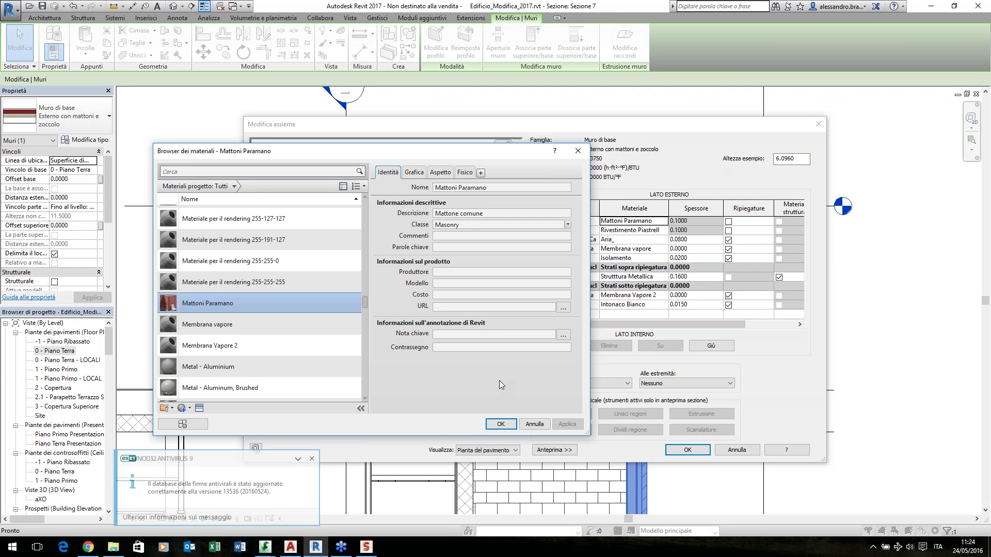
{"action": "left_click", "coordinate": [453, 173]}
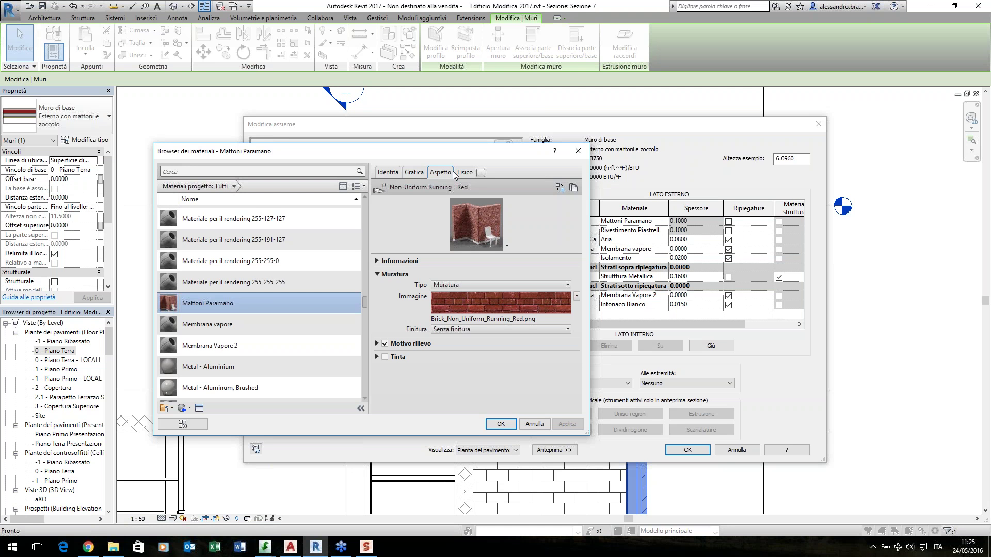
{"action": "left_click", "coordinate": [462, 173]}
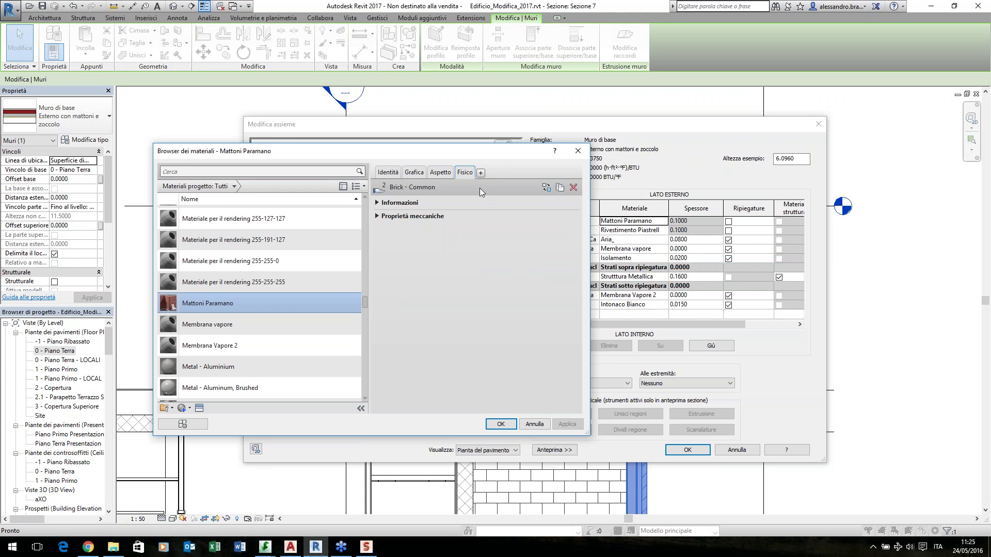
{"action": "left_click", "coordinate": [480, 173]}
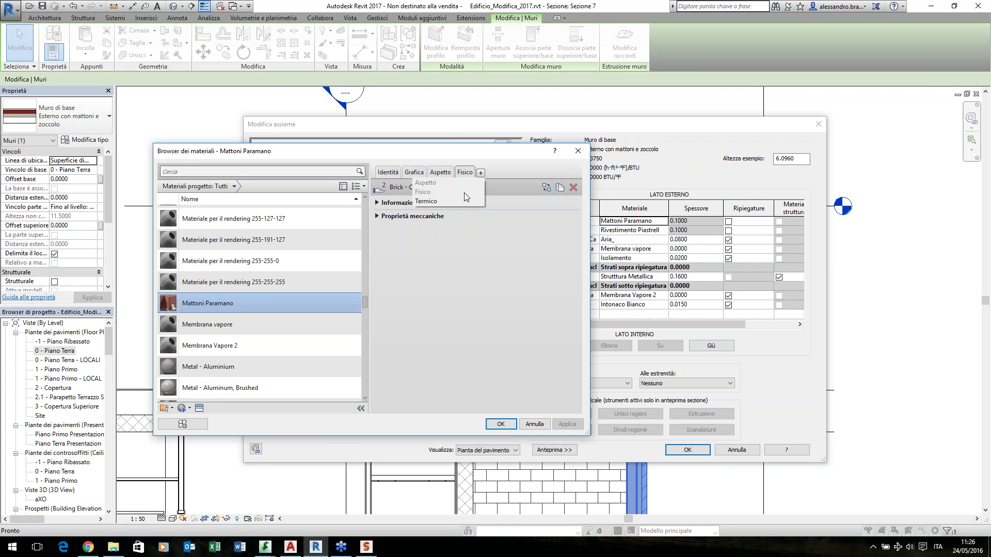
{"action": "left_click", "coordinate": [429, 202]}
{"action": "left_click", "coordinate": [535, 426]}
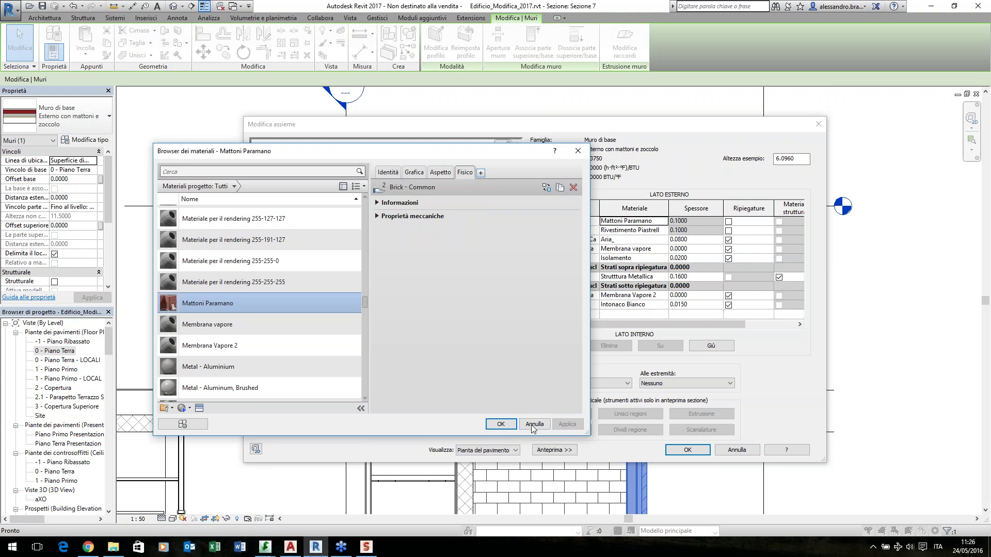
{"action": "left_click", "coordinate": [535, 424]}
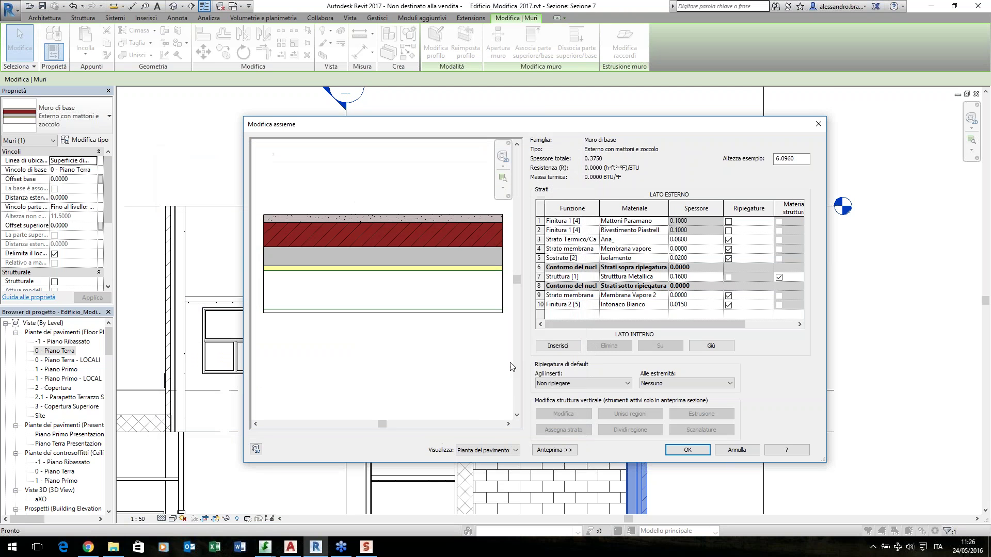
{"action": "left_click", "coordinate": [735, 454]}
{"action": "left_click", "coordinate": [702, 430]}
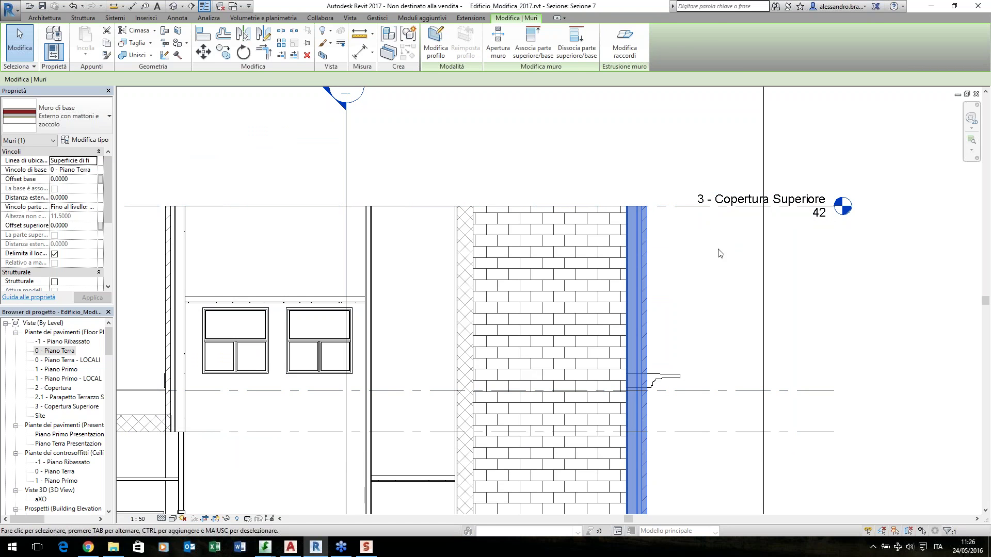
Look over the levels and walls in the section, and the elevations and schedules in the project's view list
{"action": "scroll", "coordinate": [717, 251], "scroll_direction": "down", "scroll_amount": 2}
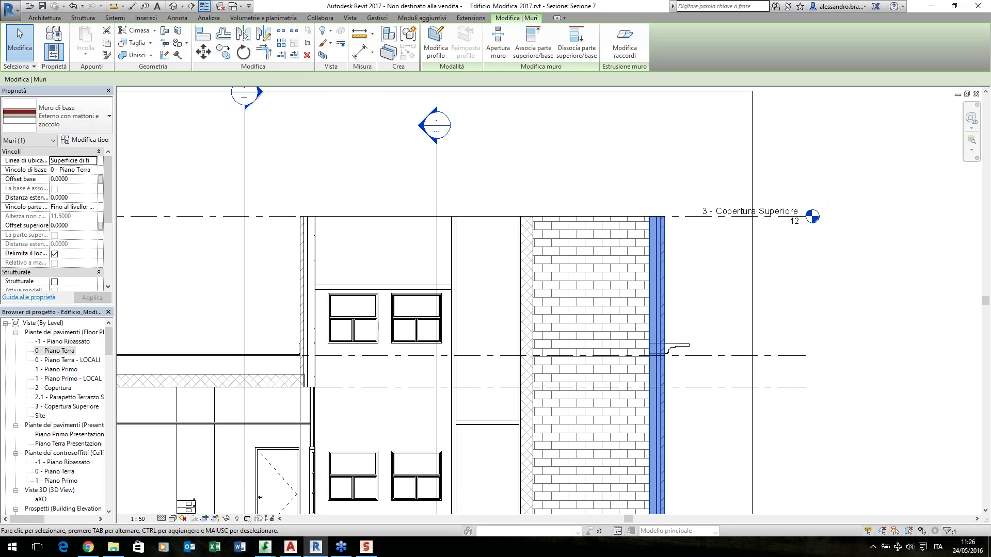
{"action": "scroll", "coordinate": [698, 277], "scroll_direction": "down", "scroll_amount": 1}
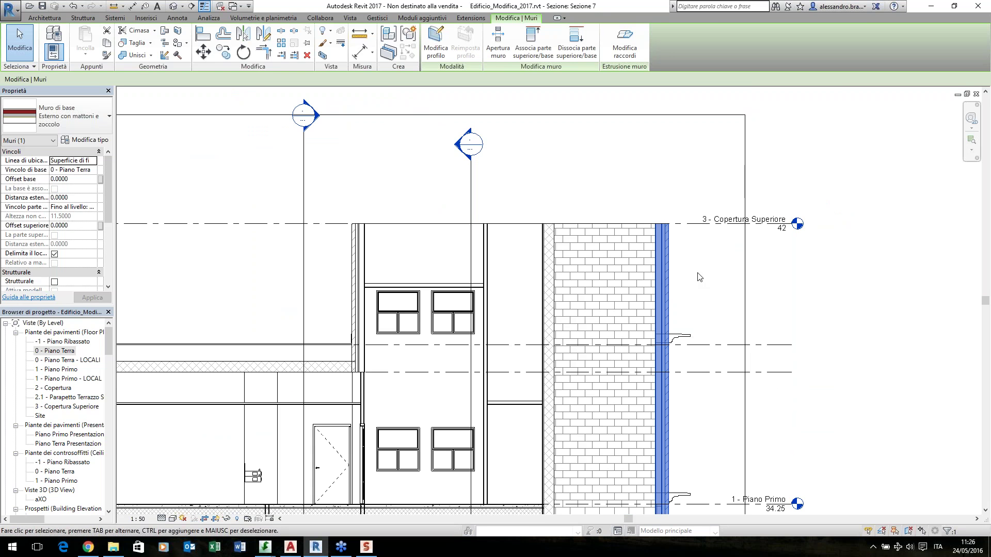
{"action": "scroll", "coordinate": [698, 277], "scroll_direction": "down", "scroll_amount": 1}
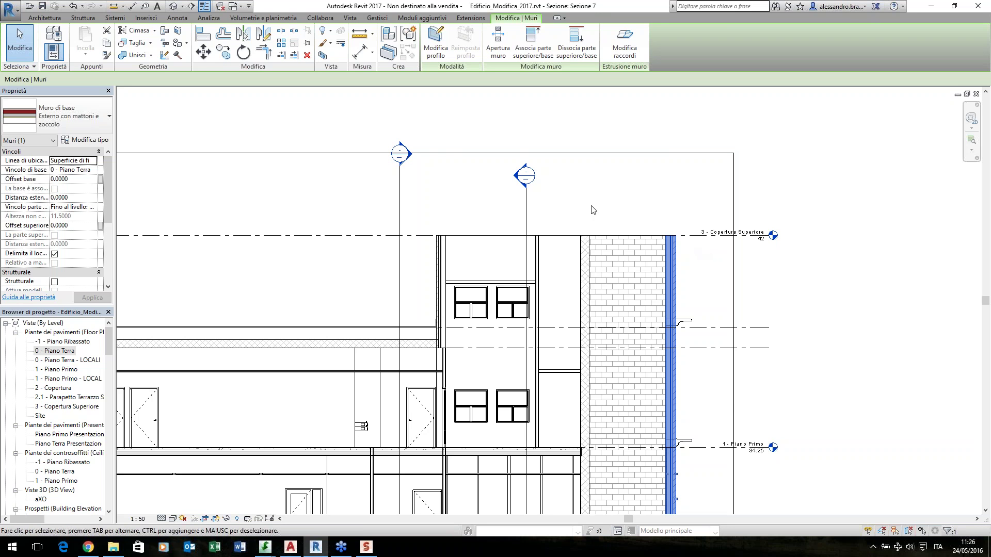
{"action": "scroll", "coordinate": [701, 209], "scroll_direction": "down", "scroll_amount": 1}
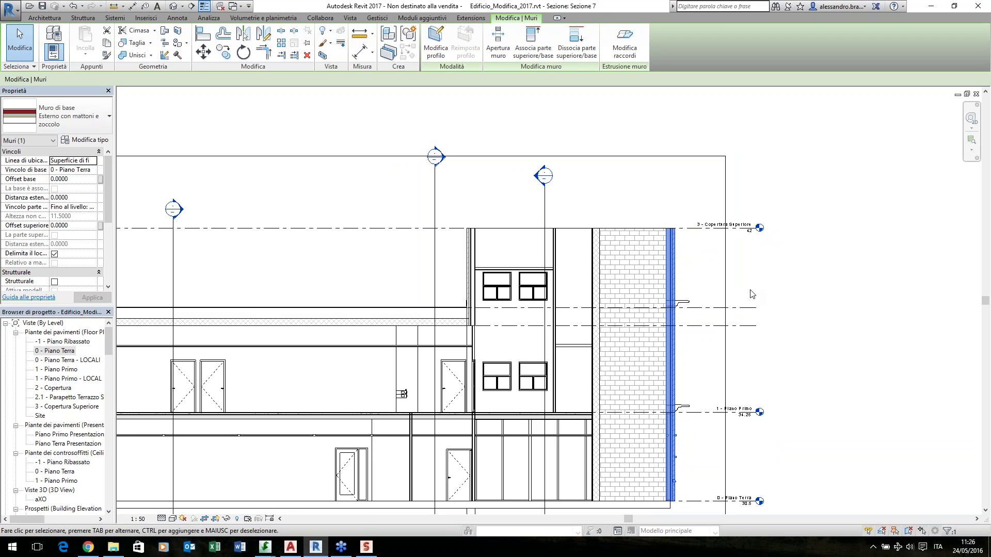
{"action": "middle_click_drag", "start_coordinate": [289, 356], "coordinate": [322, 331]}
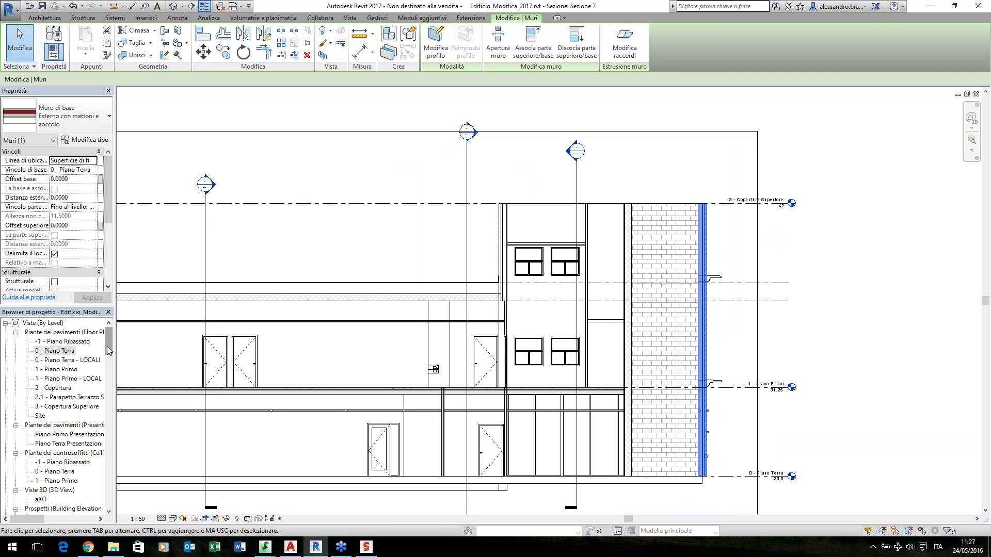
{"action": "left_click_drag", "start_coordinate": [107, 345], "coordinate": [107, 365]}
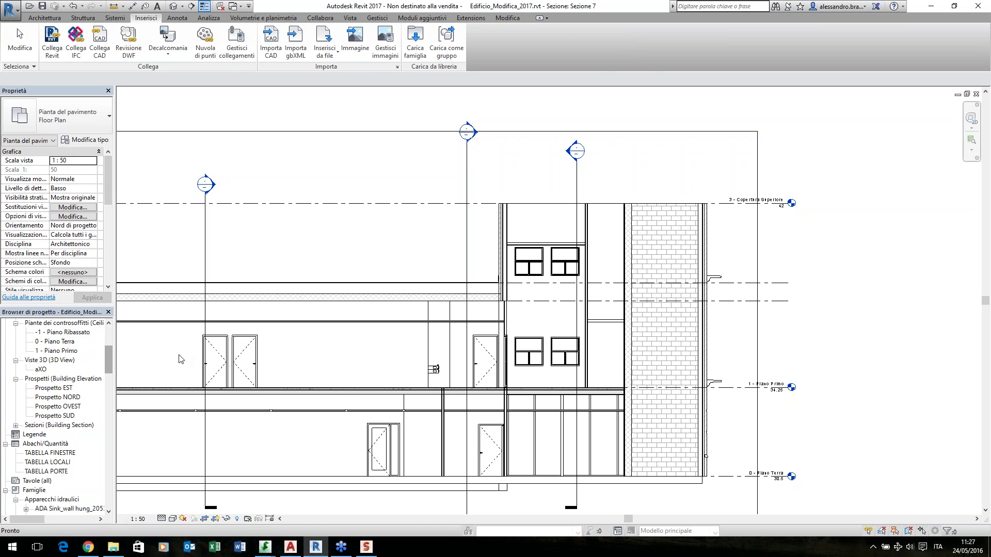
{"action": "key", "text": "ctrl+Left"}
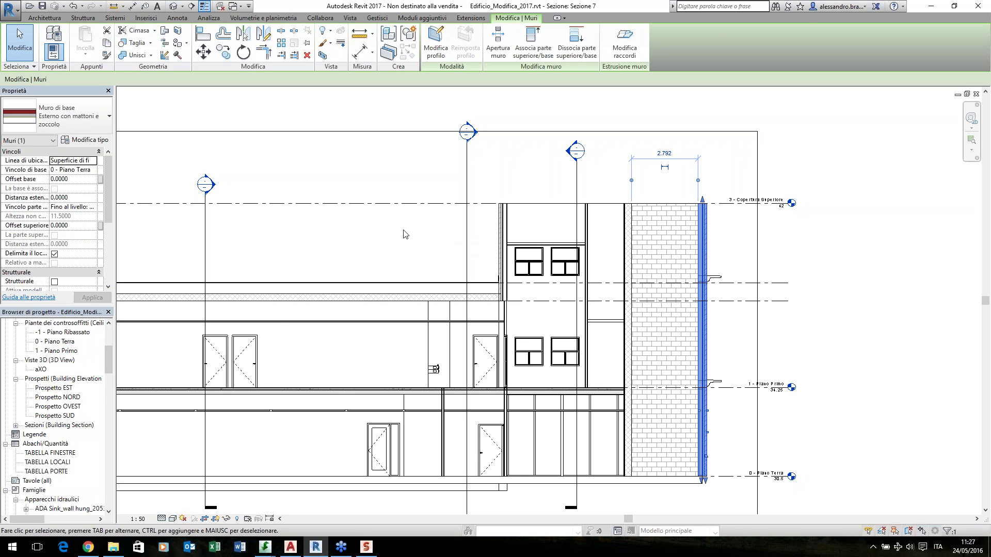
Delete the selected exterior wall beside the level heads, and undo the deletion
{"action": "scroll", "coordinate": [440, 236], "scroll_direction": "down", "scroll_amount": 2}
{"action": "key", "text": "Delete"}
{"action": "key", "text": "ctrl+z"}
{"action": "middle_click_drag", "start_coordinate": [382, 238], "coordinate": [485, 243]}
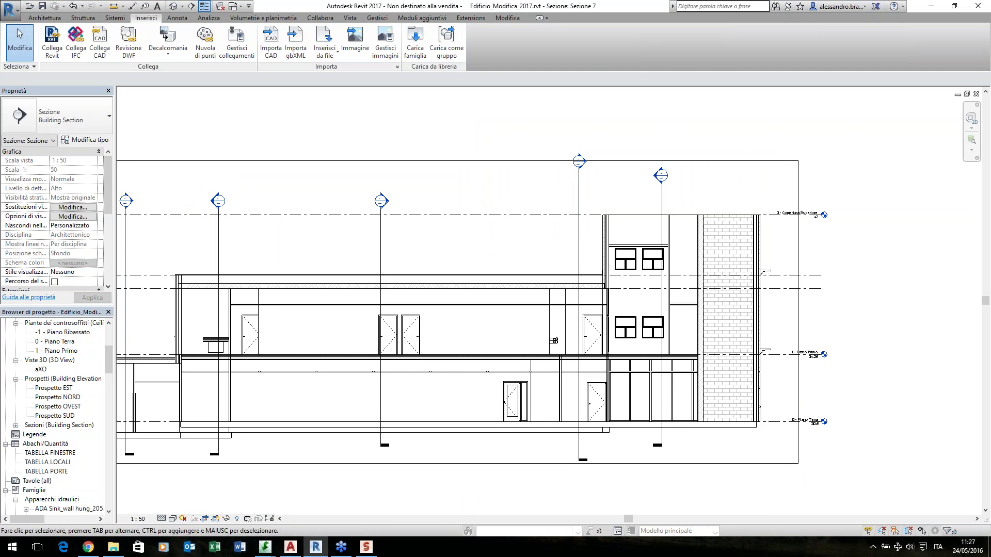
{"action": "middle_click_drag", "start_coordinate": [876, 261], "coordinate": [883, 262]}
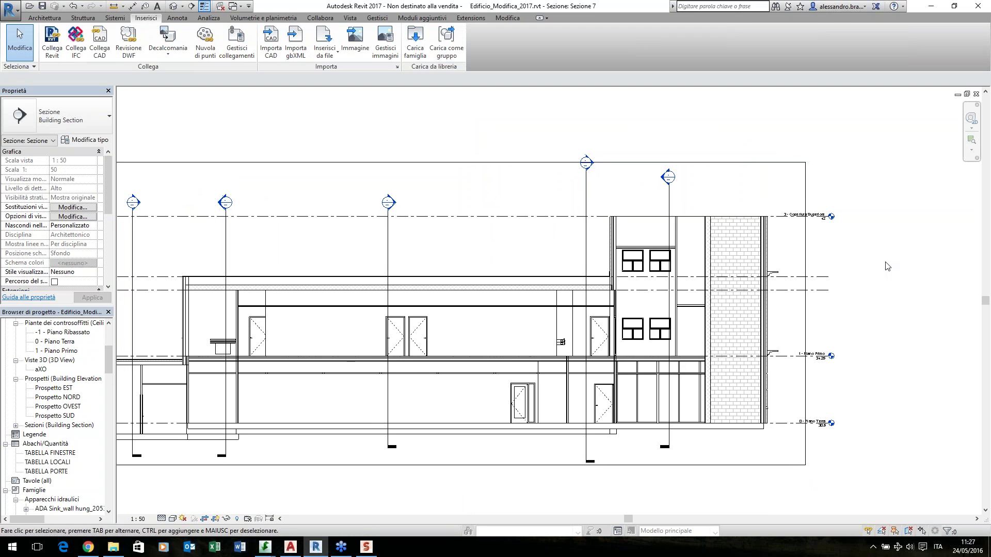
{"action": "middle_click_drag", "start_coordinate": [347, 261], "coordinate": [431, 266]}
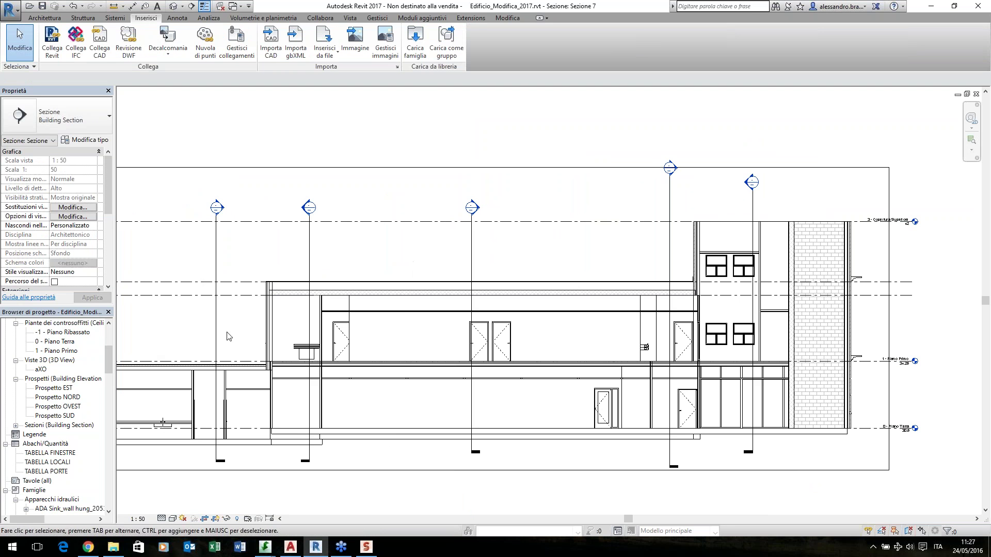
Open the 0 - Piano Terra floor plan view
{"action": "scroll", "coordinate": [61, 351], "scroll_direction": "up", "scroll_amount": 5}
{"action": "left_click", "coordinate": [61, 351]}
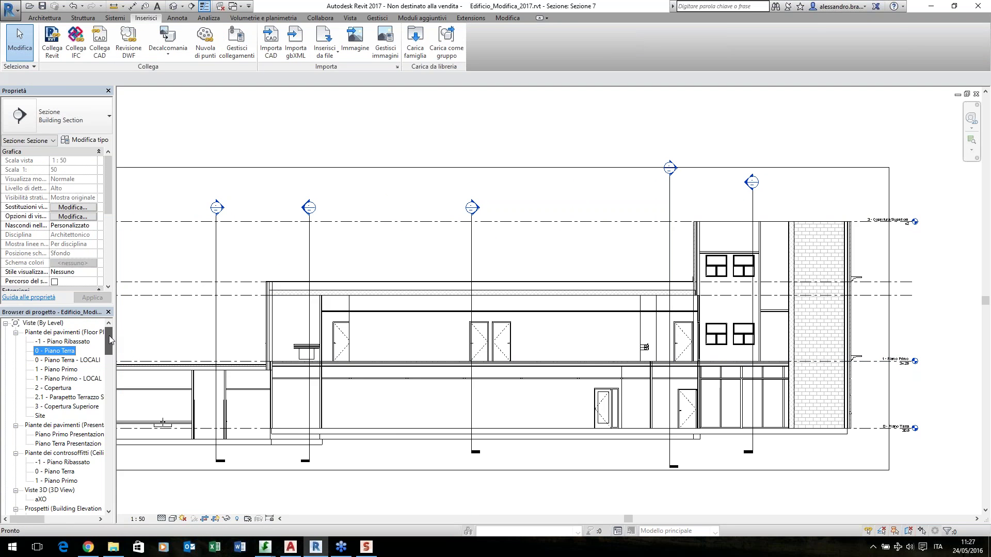
{"action": "double_click", "coordinate": [61, 351]}
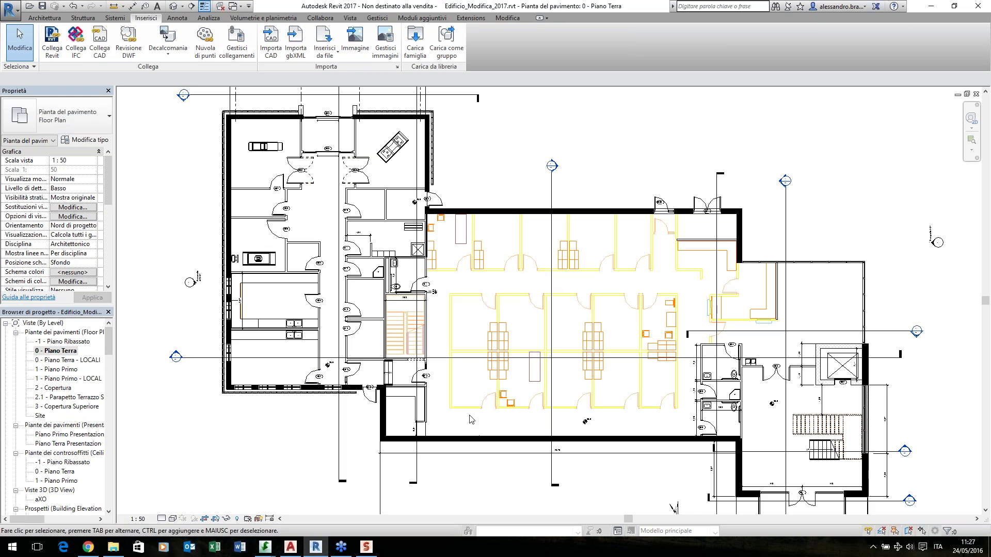
View the building from several sides in the default 3D view, and close that view to return to the ground floor plan
{"action": "left_click", "coordinate": [183, 5]}
{"action": "left_click", "coordinate": [201, 22]}
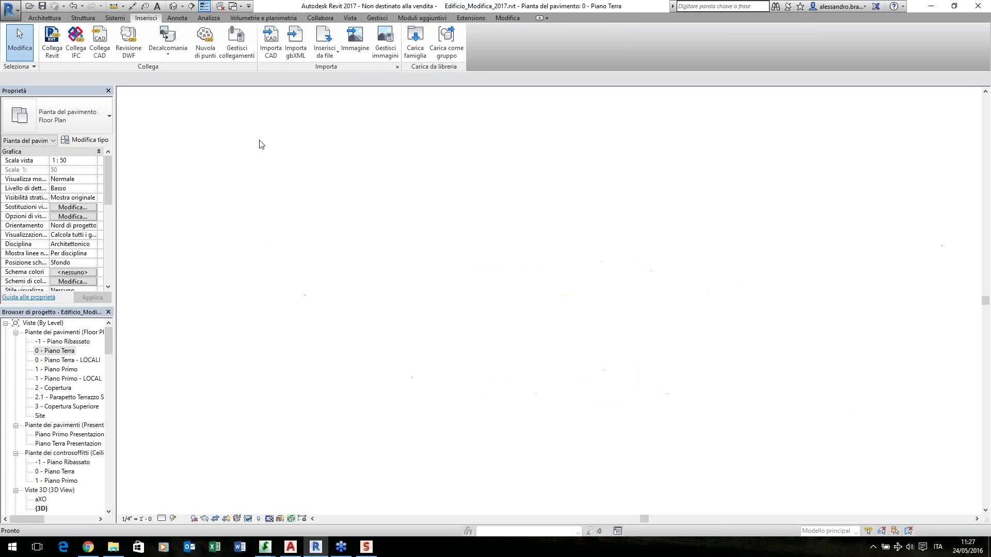
{"action": "middle_click_drag", "start_coordinate": [516, 382], "coordinate": [405, 270], "text": "shift"}
{"action": "scroll", "coordinate": [405, 268], "scroll_direction": "up", "scroll_amount": 3}
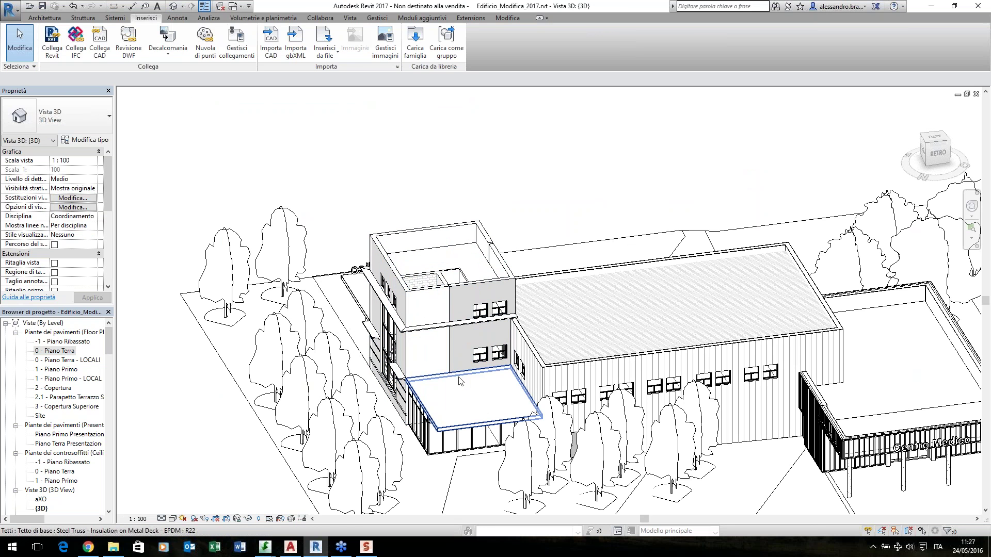
{"action": "middle_click_drag", "start_coordinate": [460, 381], "coordinate": [724, 345], "text": "shift"}
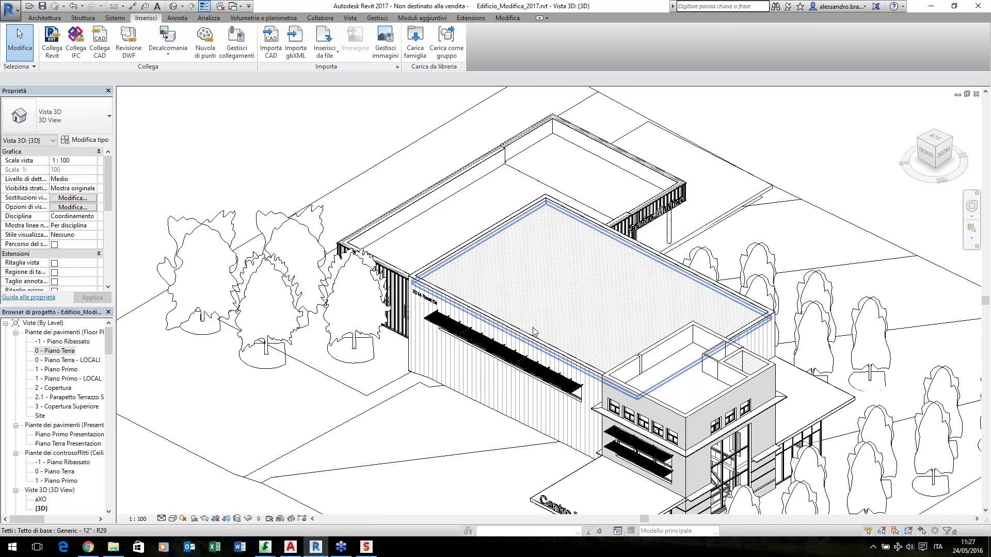
{"action": "middle_click_drag", "start_coordinate": [479, 437], "coordinate": [449, 426]}
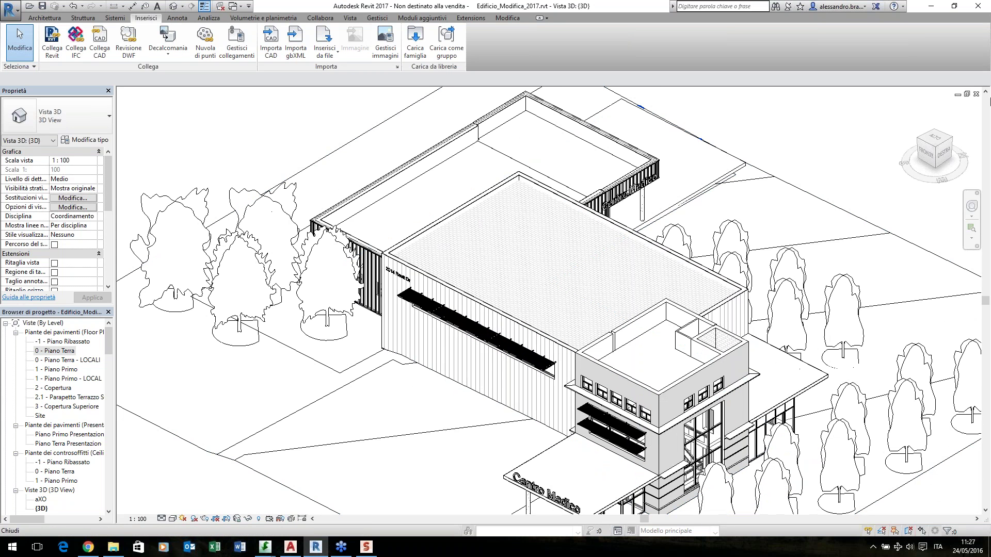
{"action": "left_click", "coordinate": [976, 94]}
Start a new architectural wall in the ground floor plan with the Interno 11 cm basic wall type
{"action": "scroll", "coordinate": [569, 247], "scroll_direction": "up", "scroll_amount": 2}
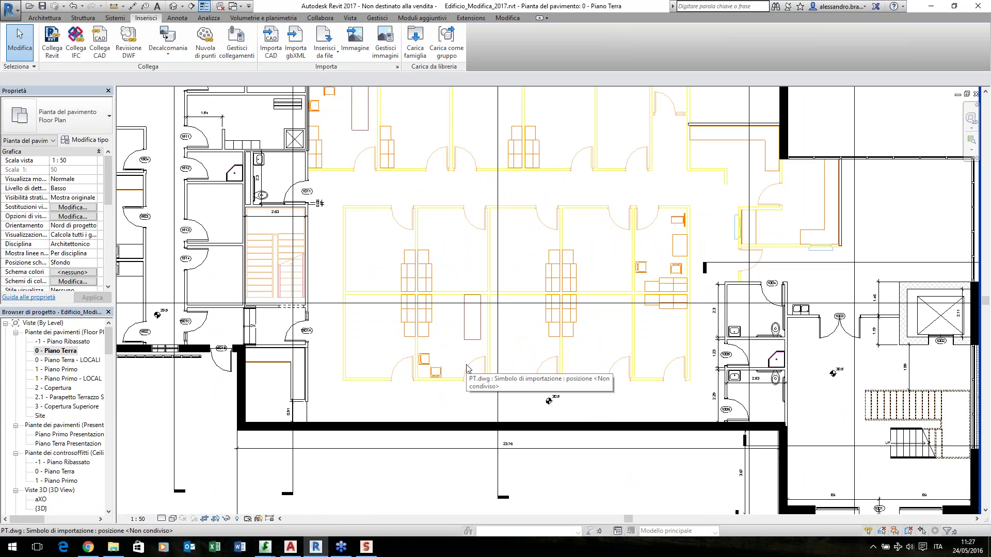
{"action": "middle_click_drag", "start_coordinate": [429, 180], "coordinate": [447, 237]}
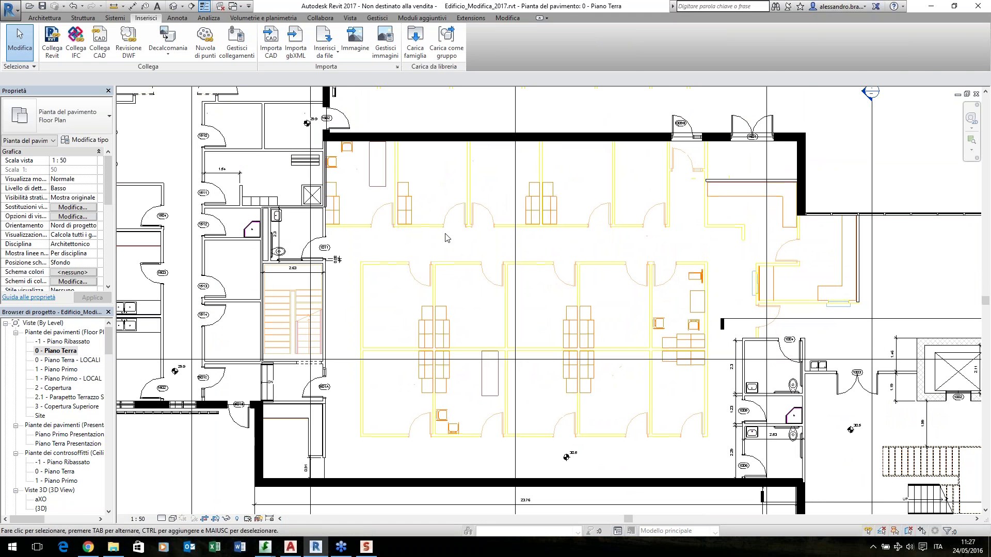
{"action": "left_click", "coordinate": [44, 18]}
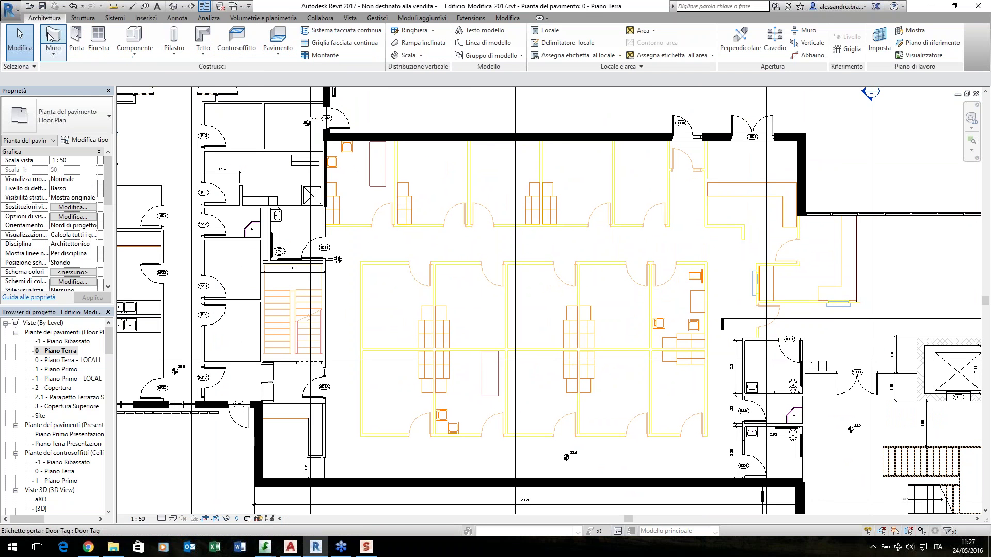
{"action": "left_click", "coordinate": [49, 36]}
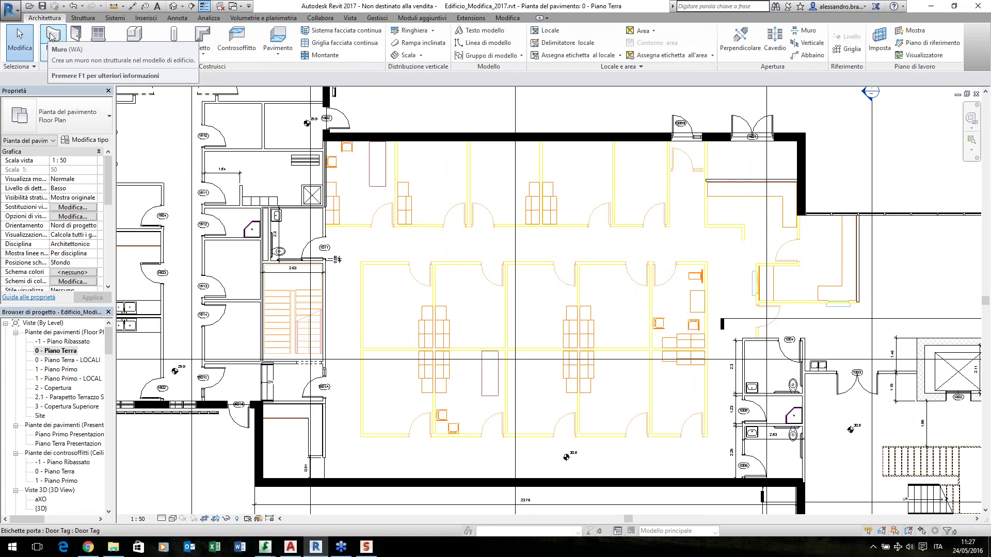
{"action": "left_click", "coordinate": [51, 36]}
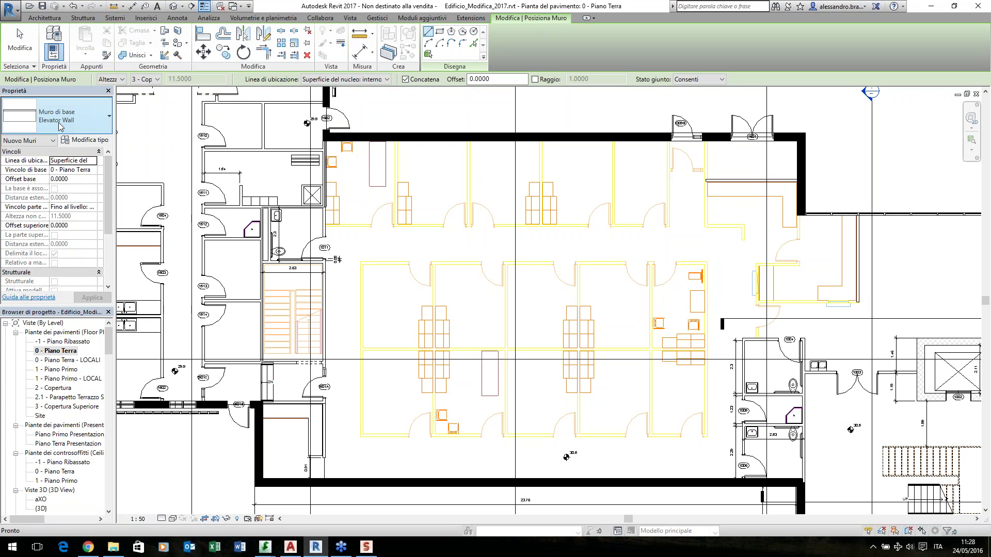
{"action": "left_click", "coordinate": [60, 124]}
{"action": "scroll", "coordinate": [157, 241], "scroll_direction": "down", "scroll_amount": 2}
{"action": "left_click_drag", "start_coordinate": [157, 241], "coordinate": [168, 267]}
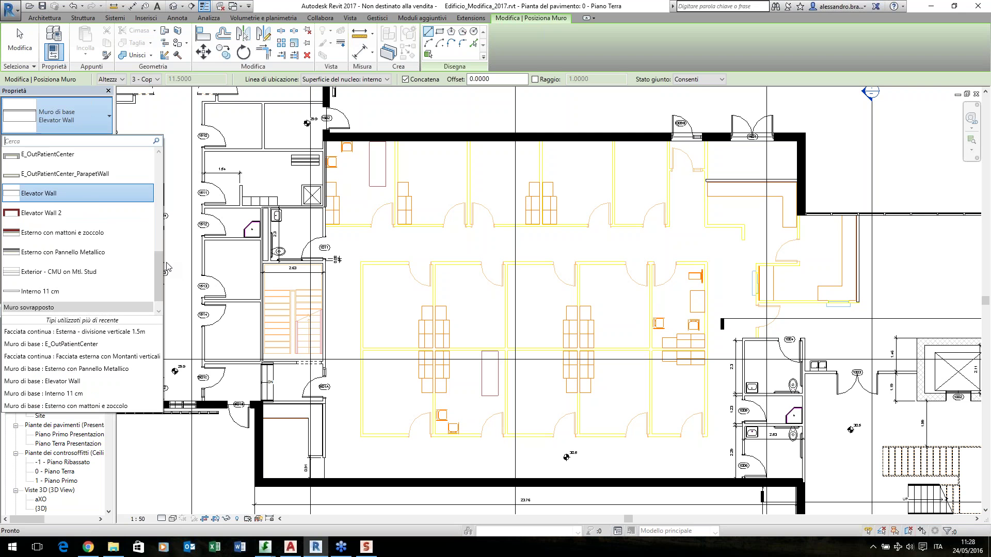
{"action": "left_click", "coordinate": [46, 292]}
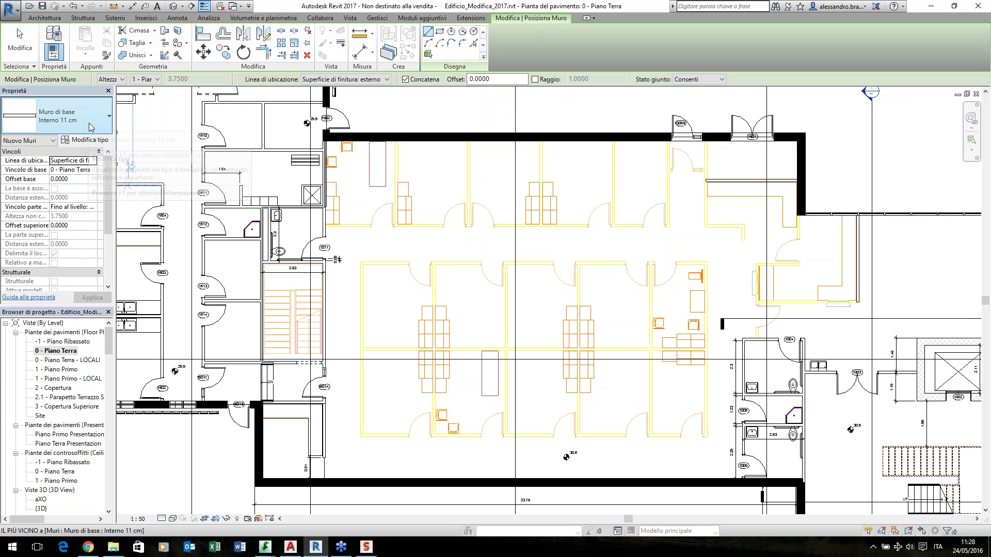
Review the type properties of the Interno 11 cm wall and close them without changes
{"action": "left_click", "coordinate": [84, 140]}
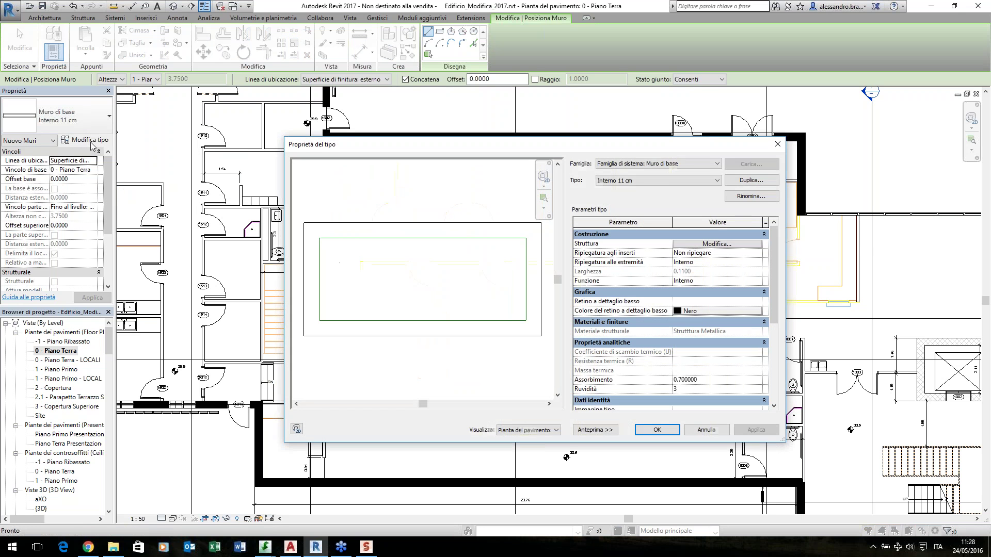
{"action": "left_click", "coordinate": [730, 186]}
{"action": "left_click", "coordinate": [708, 430]}
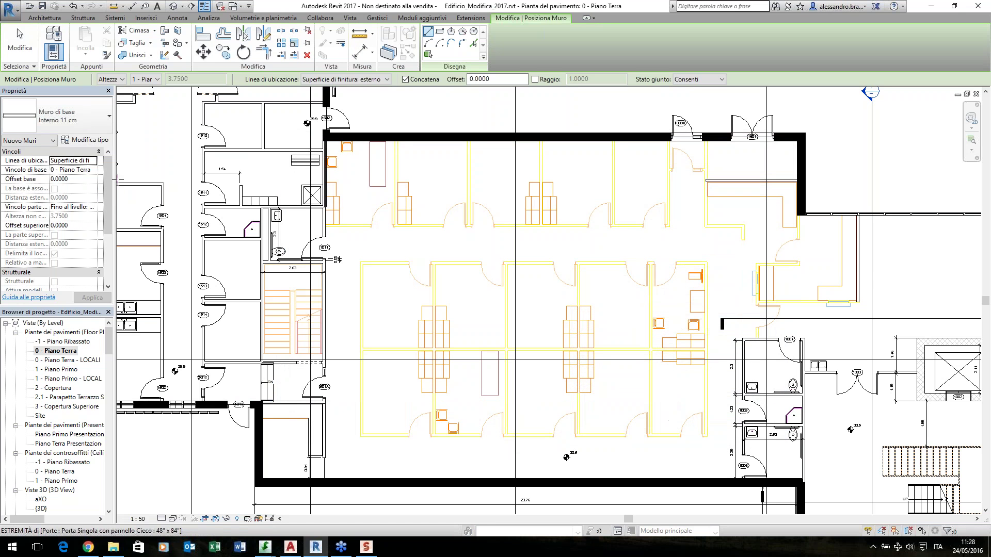
Set the new wall's base constraint to 0 - Piano Terra and its top constraint to level 1 - Piano Primo
{"action": "left_click", "coordinate": [84, 169]}
{"action": "left_click", "coordinate": [85, 170]}
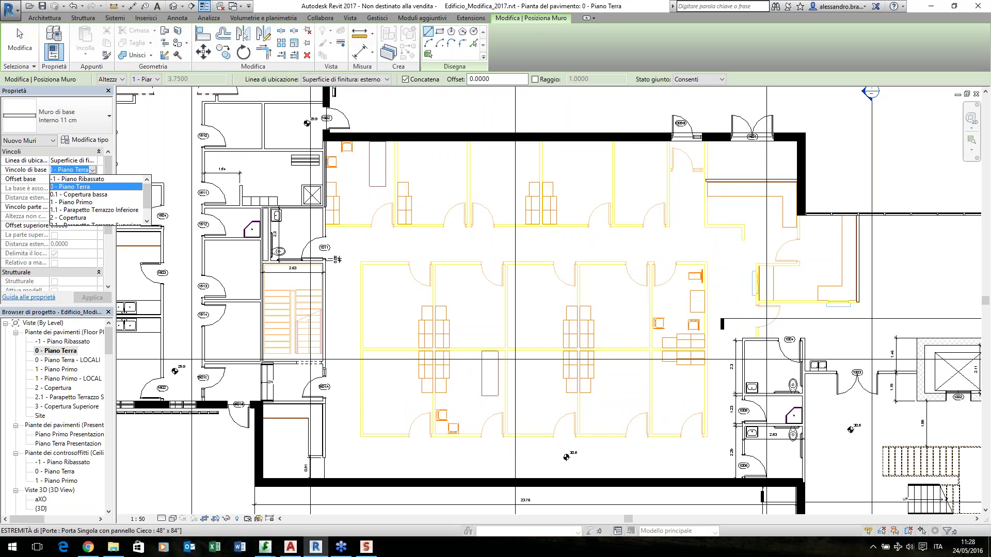
{"action": "left_click", "coordinate": [88, 189]}
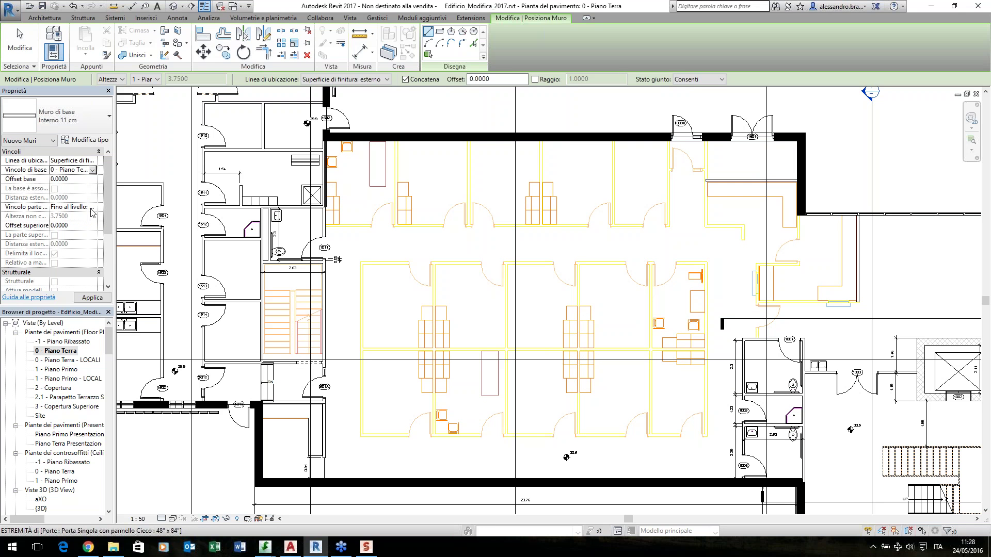
{"action": "left_click", "coordinate": [92, 208]}
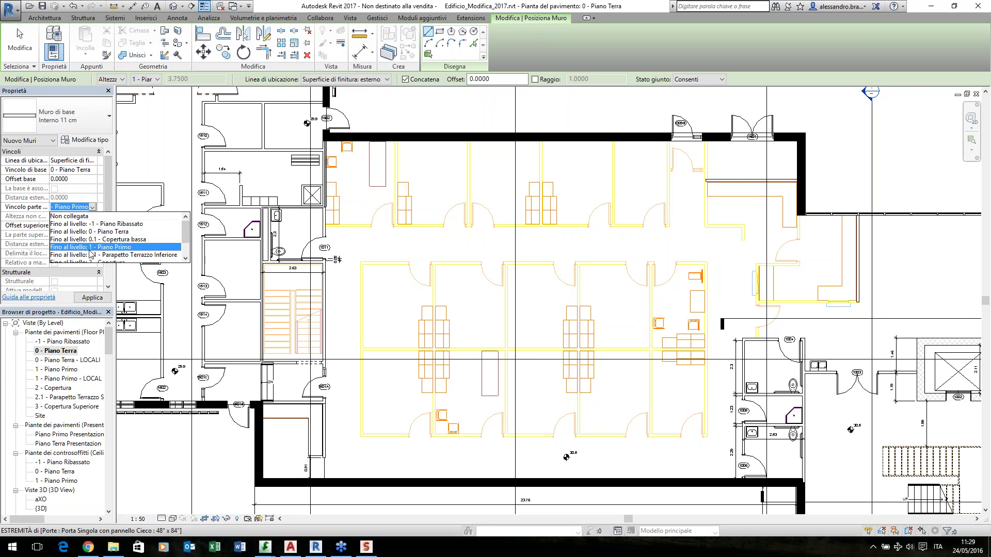
{"action": "left_click", "coordinate": [89, 248]}
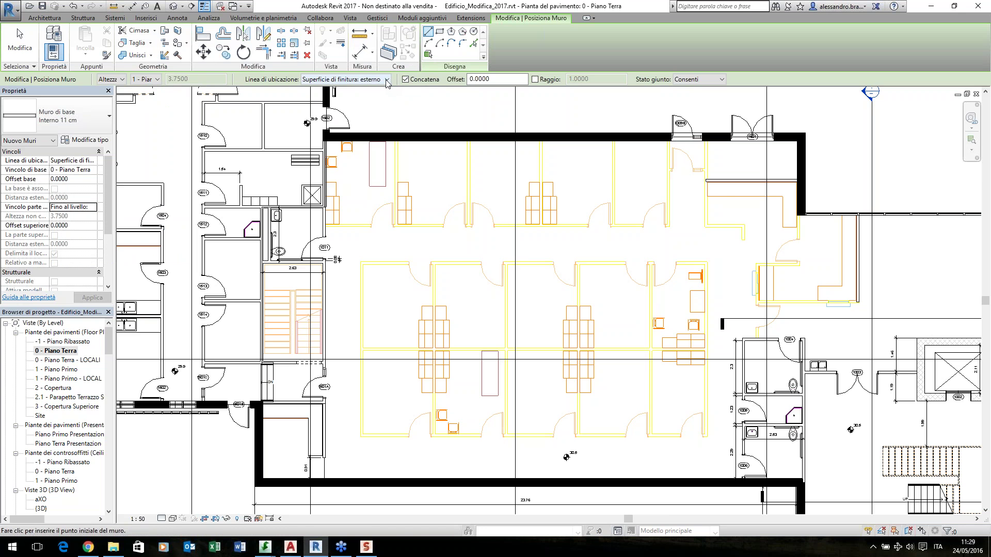
Draw the corridor wall along the DWG's upper room line, from the wall near door 1011 to the last room's far partition
{"action": "scroll", "coordinate": [326, 253], "scroll_direction": "up", "scroll_amount": 5}
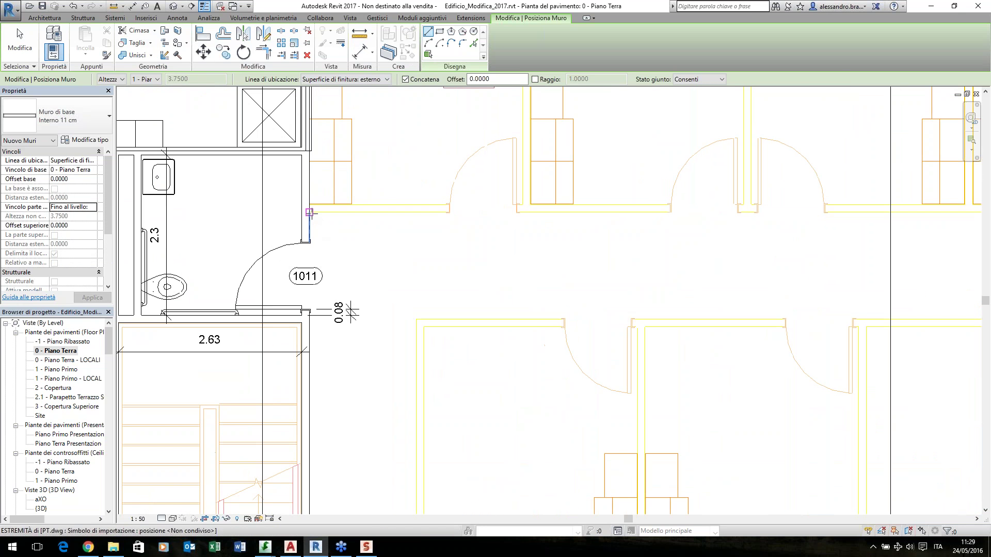
{"action": "left_click", "coordinate": [309, 212]}
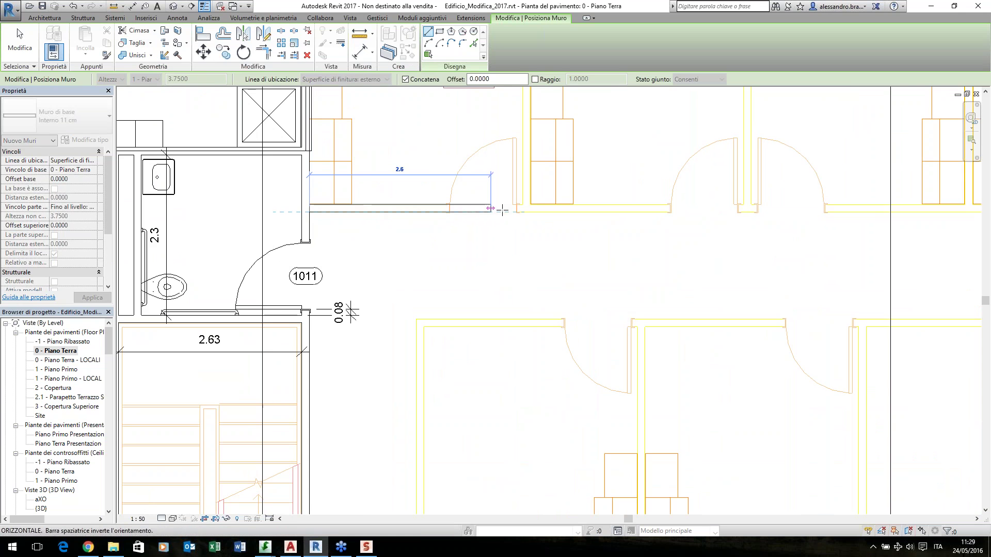
{"action": "middle_click_drag", "start_coordinate": [502, 211], "coordinate": [631, 221]}
{"action": "scroll", "coordinate": [582, 237], "scroll_direction": "up", "scroll_amount": 4}
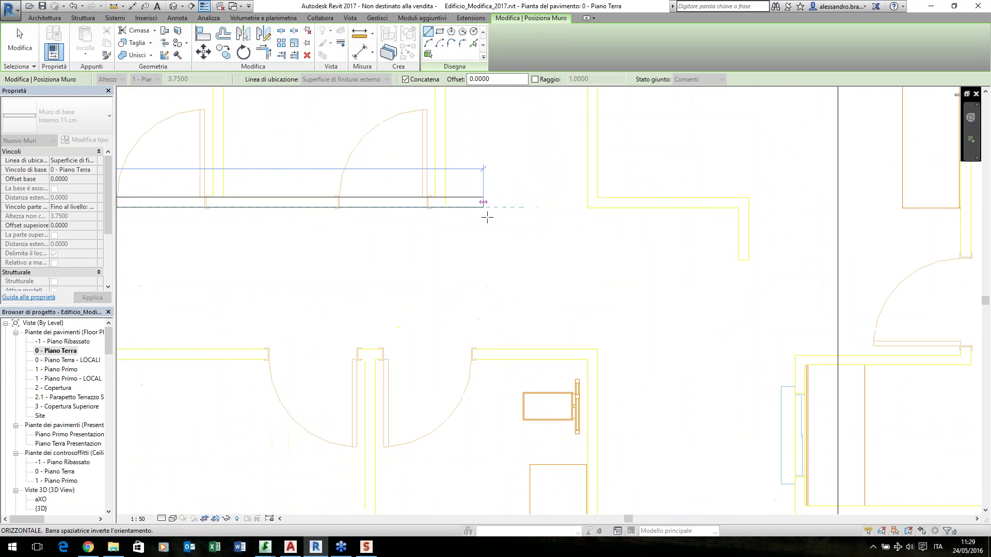
{"action": "left_click", "coordinate": [437, 202]}
Continue with a perpendicular wall about 3.77 m long from the corridor wall's end to the outer wall, and finish the wall command
{"action": "scroll", "coordinate": [457, 181], "scroll_direction": "down", "scroll_amount": 2}
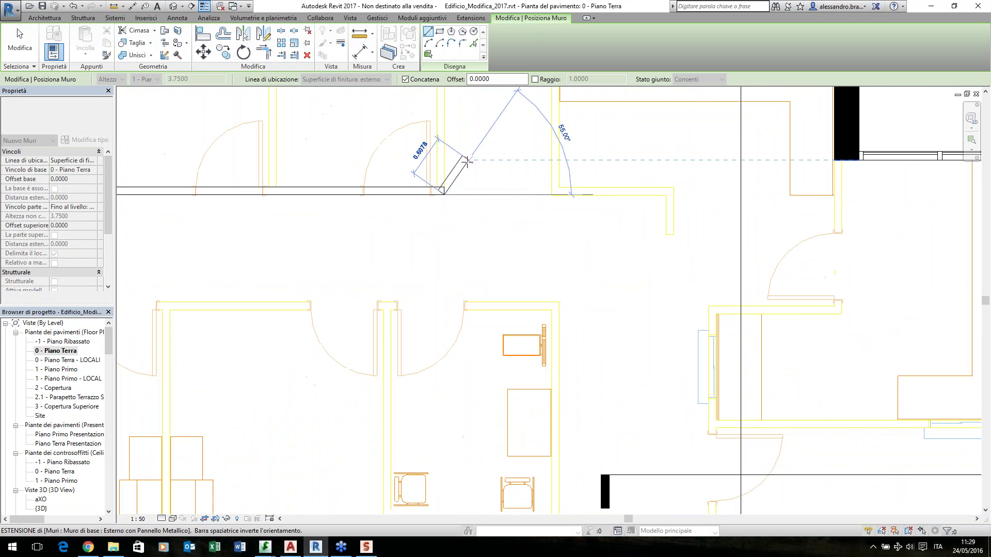
{"action": "middle_click_drag", "start_coordinate": [467, 161], "coordinate": [513, 376]}
{"action": "scroll", "coordinate": [482, 181], "scroll_direction": "up", "scroll_amount": 2}
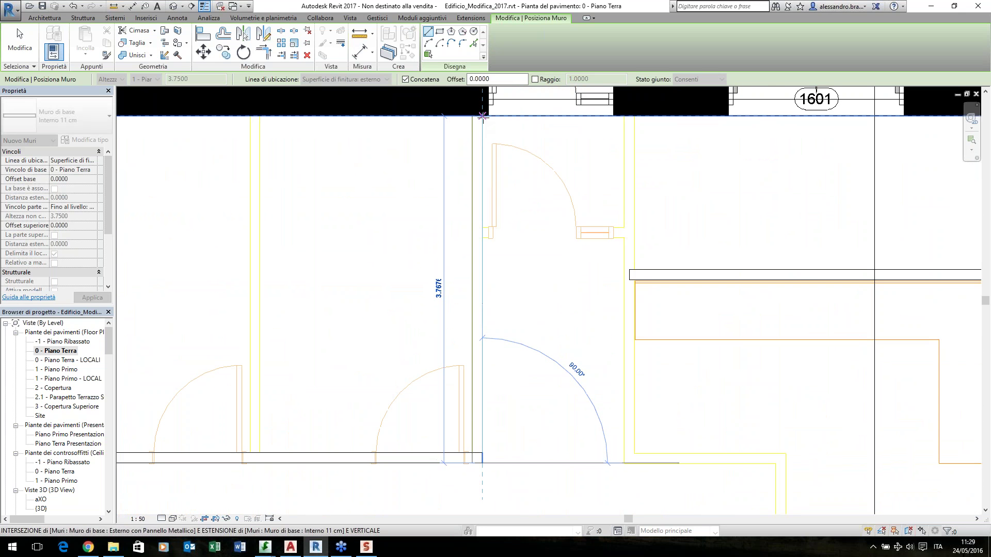
{"action": "left_click", "coordinate": [481, 116]}
{"action": "scroll", "coordinate": [407, 190], "scroll_direction": "down", "scroll_amount": 2}
{"action": "middle_click_drag", "start_coordinate": [433, 218], "coordinate": [584, 268]}
{"action": "key", "text": "Escape"}
{"action": "key", "text": "Escape"}
Copy the perpendicular partition wall onto the neighbouring DWG partition line, using its inner corner on the corridor wall as base point
{"action": "left_click", "coordinate": [648, 274]}
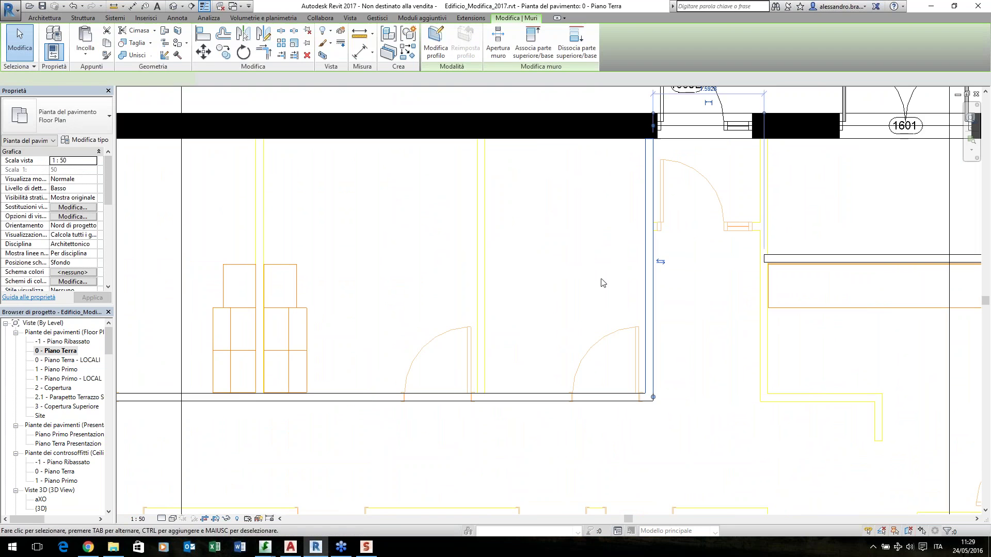
{"action": "scroll", "coordinate": [555, 243], "scroll_direction": "down", "scroll_amount": 1}
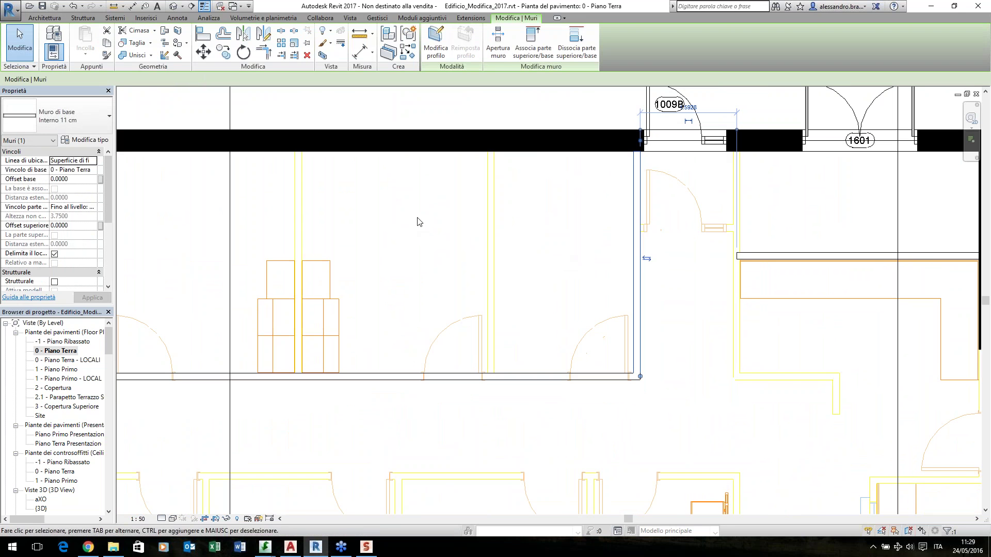
{"action": "left_click", "coordinate": [223, 51]}
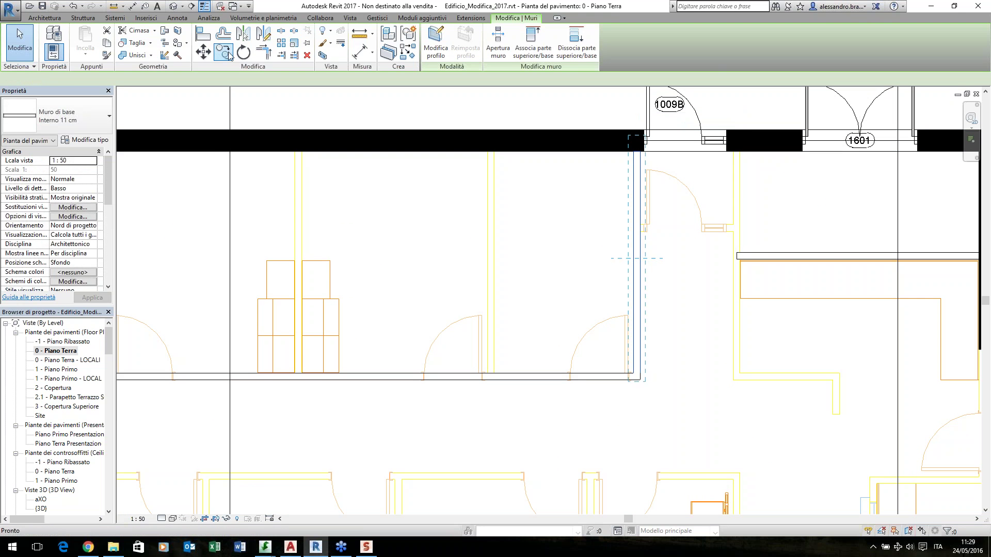
{"action": "left_click", "coordinate": [634, 373]}
{"action": "scroll", "coordinate": [510, 376], "scroll_direction": "up", "scroll_amount": 5}
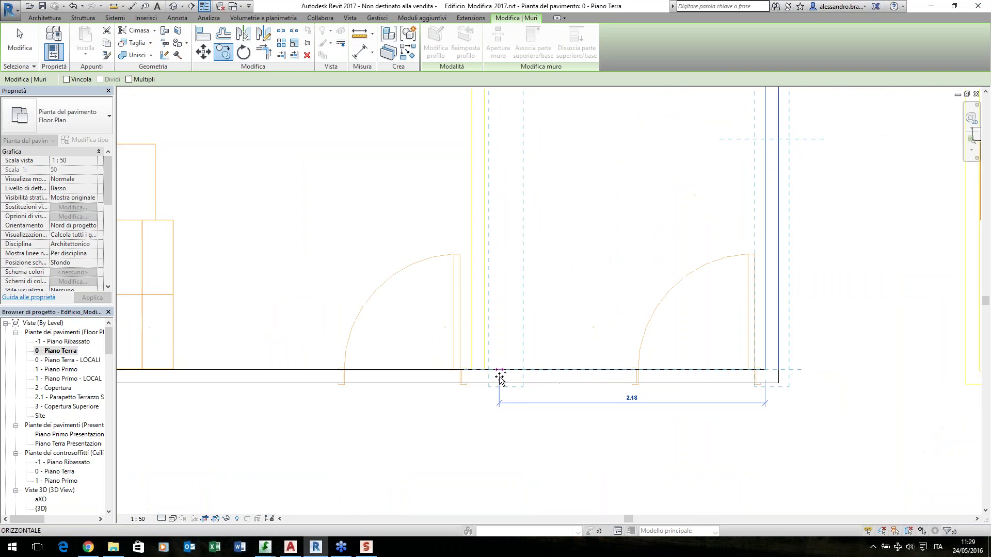
{"action": "left_click", "coordinate": [458, 367]}
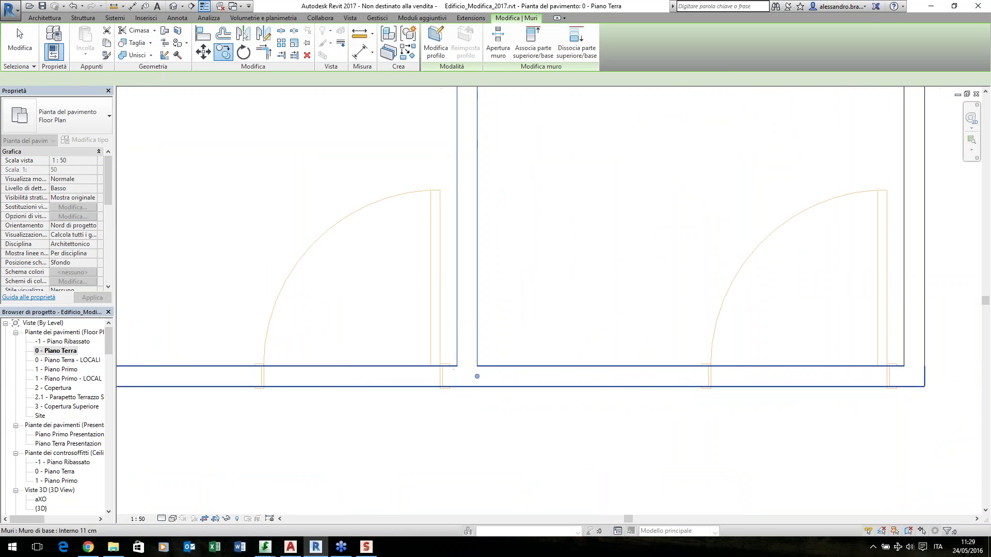
Copy the perpendicular partition wall with the multiple option, from its corner on the corridor wall to the next DWG partition line 3.1718 m away
{"action": "scroll", "coordinate": [444, 367], "scroll_direction": "down", "scroll_amount": 3}
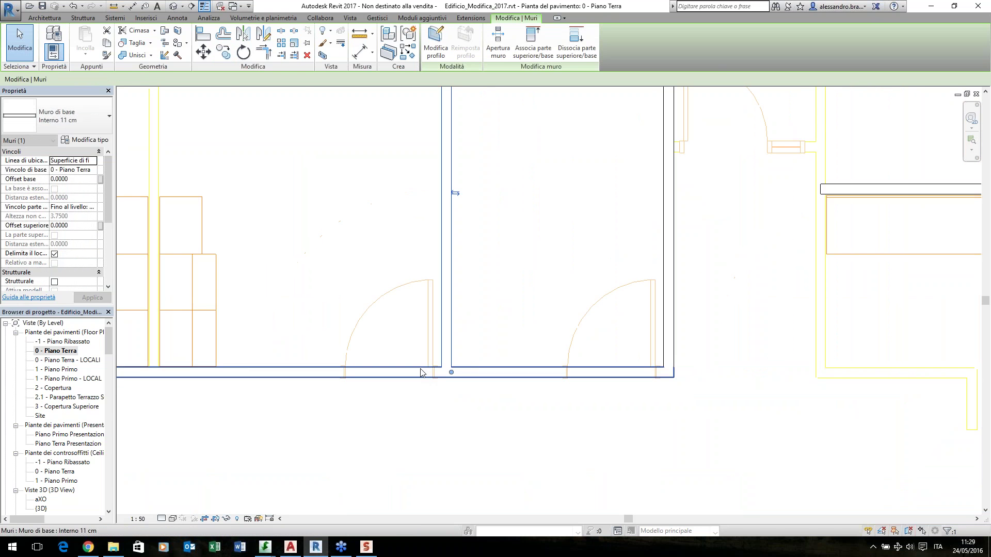
{"action": "left_click", "coordinate": [219, 51]}
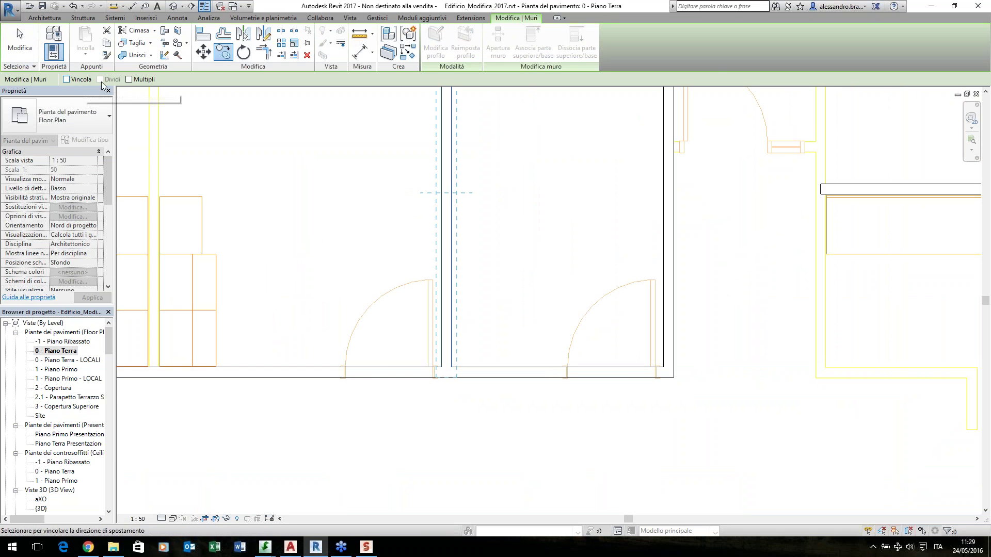
{"action": "left_click", "coordinate": [129, 79]}
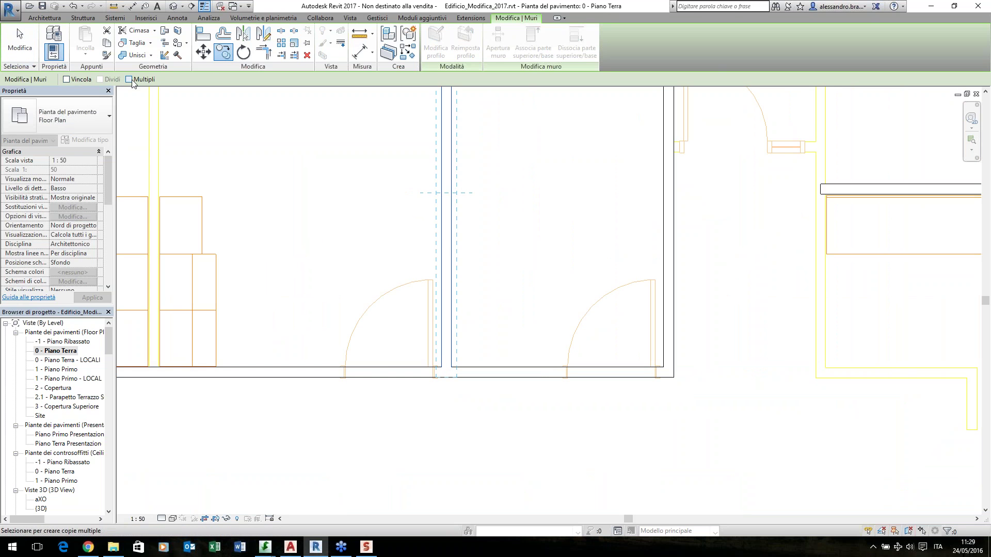
{"action": "left_click", "coordinate": [442, 370]}
{"action": "middle_click_drag", "start_coordinate": [243, 327], "coordinate": [460, 348]}
{"action": "scroll", "coordinate": [460, 347], "scroll_direction": "down", "scroll_amount": 1}
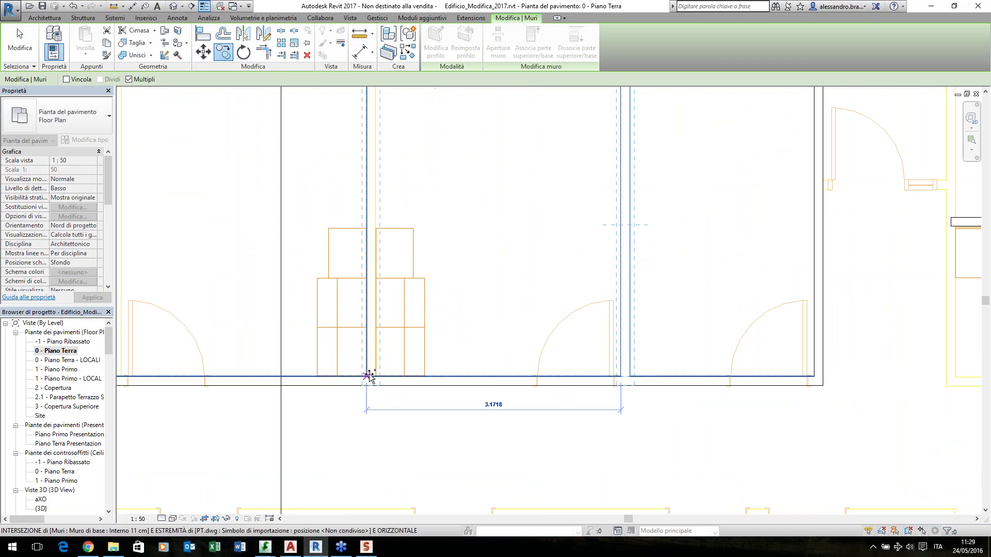
{"action": "scroll", "coordinate": [327, 349], "scroll_direction": "down", "scroll_amount": 1}
Place two more copies of the partition wall on the remaining DWG partition lines along the corridor wall, and finish the copy command
{"action": "middle_click_drag", "start_coordinate": [332, 365], "coordinate": [457, 367]}
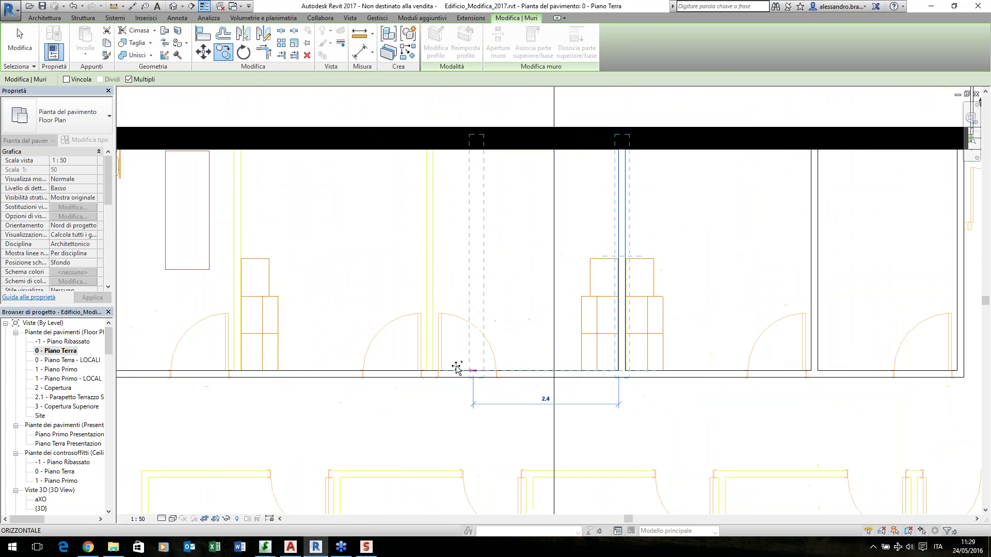
{"action": "middle_click_drag", "start_coordinate": [332, 349], "coordinate": [361, 351]}
{"action": "scroll", "coordinate": [387, 360], "scroll_direction": "up", "scroll_amount": 2}
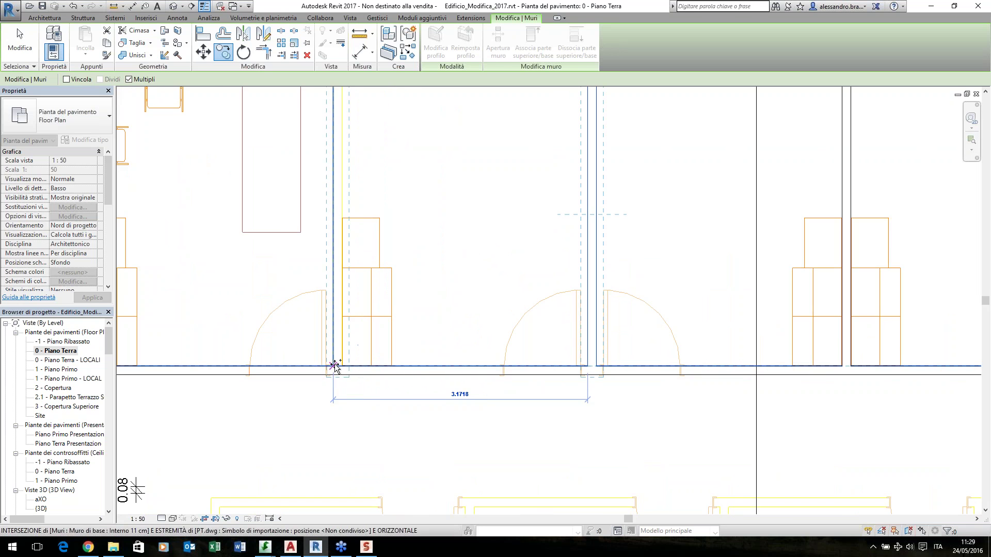
{"action": "scroll", "coordinate": [334, 367], "scroll_direction": "down", "scroll_amount": 2}
{"action": "middle_click_drag", "start_coordinate": [335, 367], "coordinate": [493, 333]}
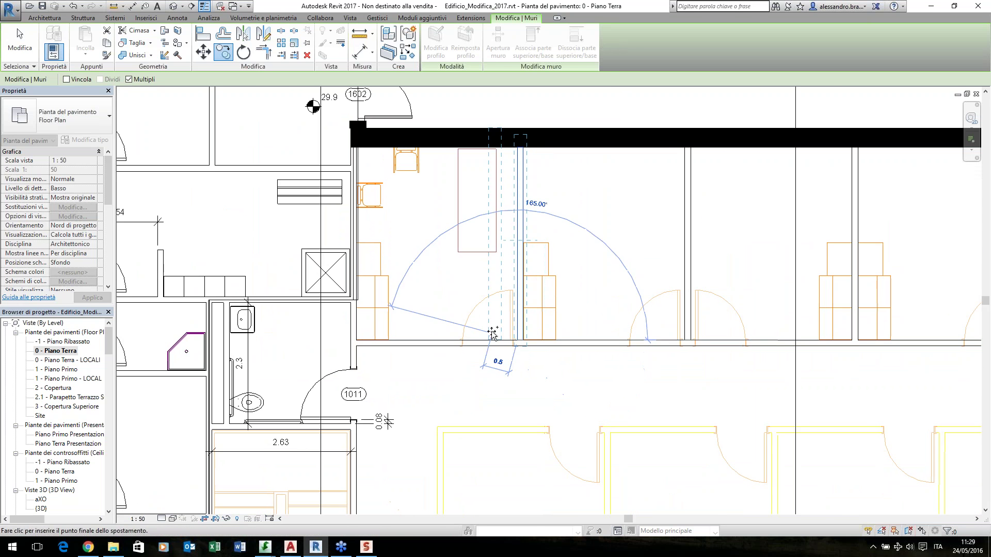
{"action": "key", "text": "Escape"}
{"action": "scroll", "coordinate": [493, 334], "scroll_direction": "down", "scroll_amount": 3}
{"action": "key", "text": "Escape"}
{"action": "middle_click_drag", "start_coordinate": [710, 312], "coordinate": [524, 261]}
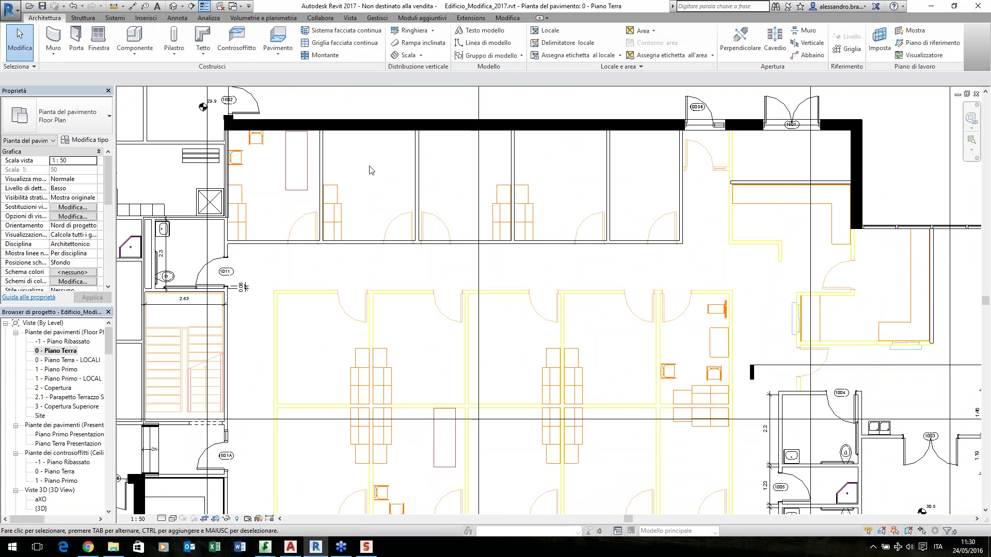
Open the default 3D view of the building and duplicate it with detailing
{"action": "scroll", "coordinate": [454, 294], "scroll_direction": "down", "scroll_amount": 4}
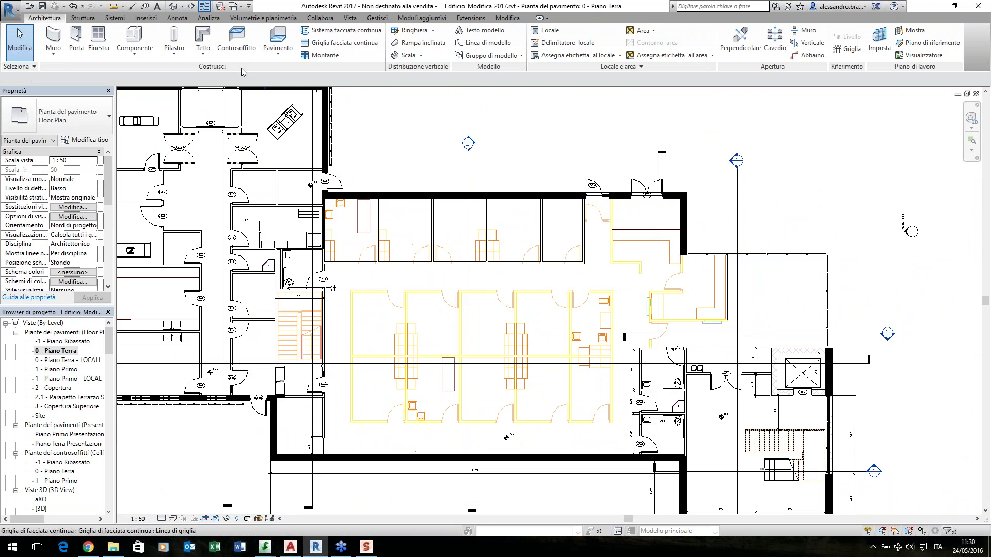
{"action": "left_click", "coordinate": [173, 7]}
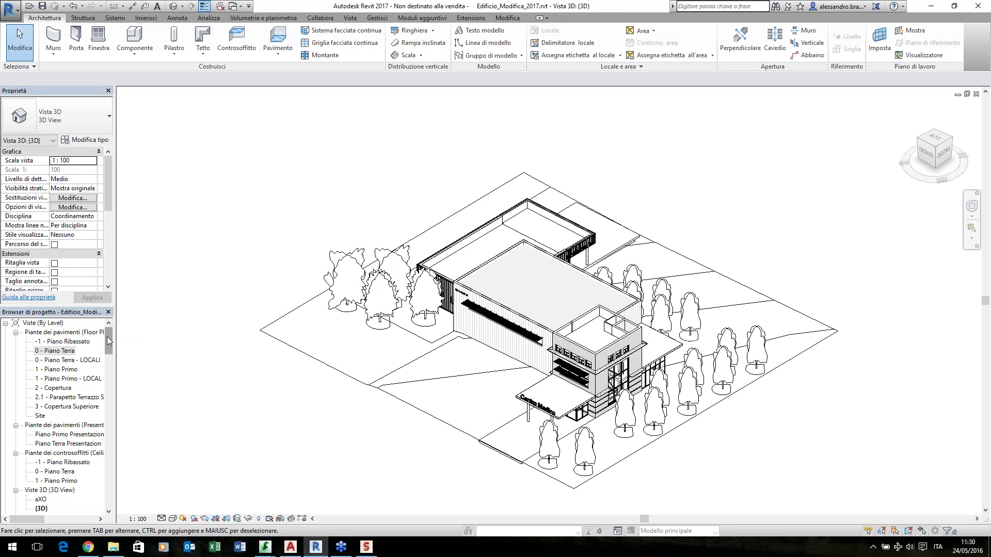
{"action": "scroll", "coordinate": [106, 337], "scroll_direction": "down", "scroll_amount": 2}
{"action": "right_click", "coordinate": [41, 472]}
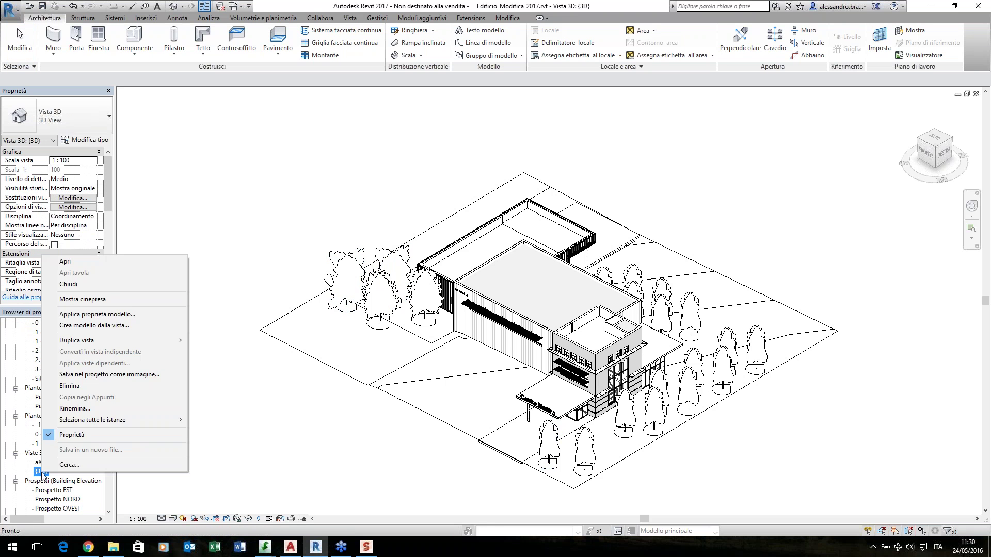
{"action": "mouse_move", "coordinate": [133, 340]}
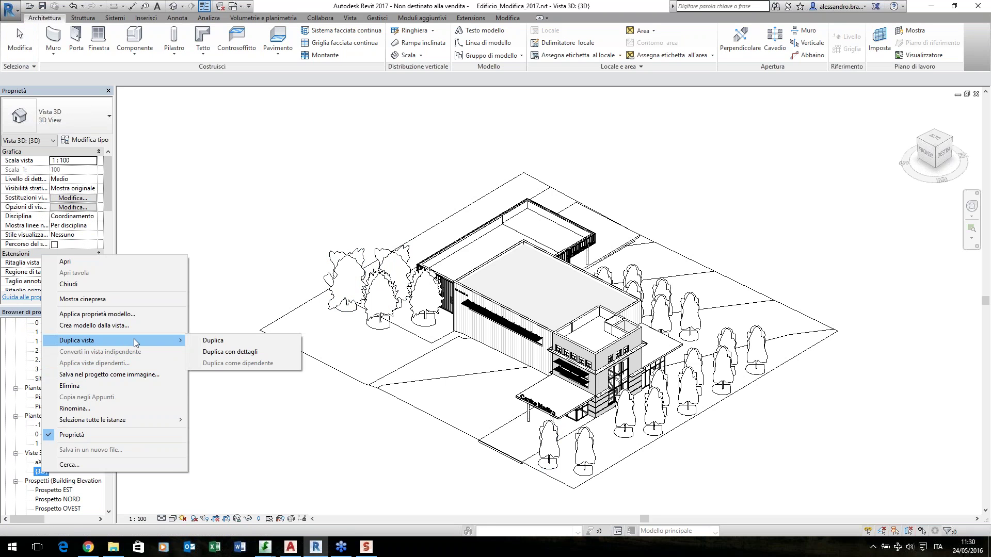
{"action": "left_click", "coordinate": [224, 353]}
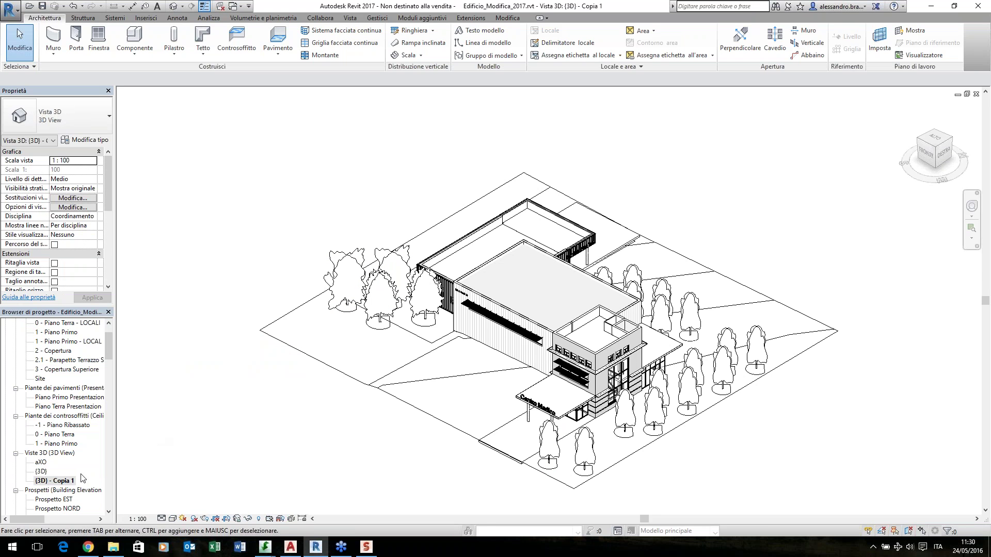
Rename the duplicated 3D view as Spaccato 3D
{"action": "left_click", "coordinate": [55, 481]}
{"action": "key", "text": "F2"}
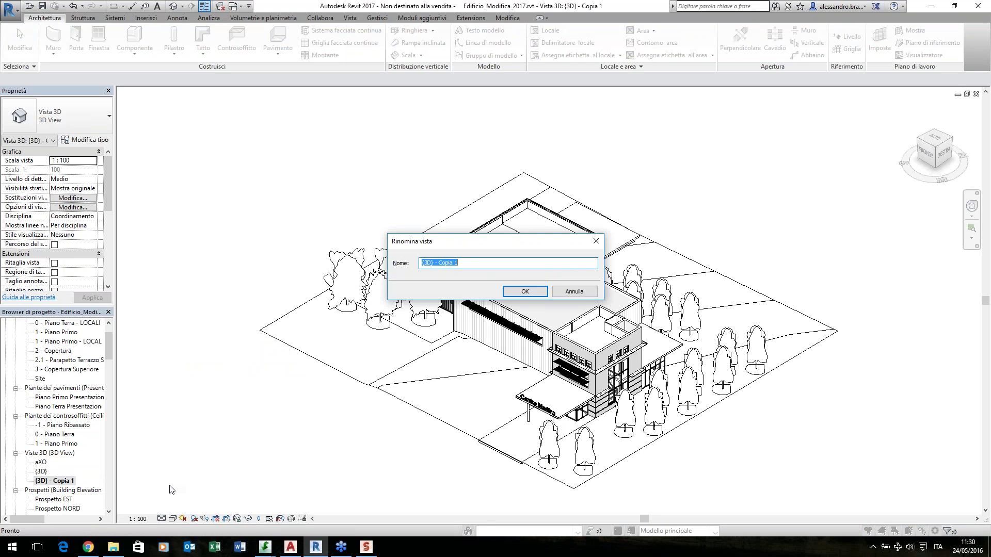
{"action": "type", "text": "Spaccato 3D"}
{"action": "key", "text": "Return"}
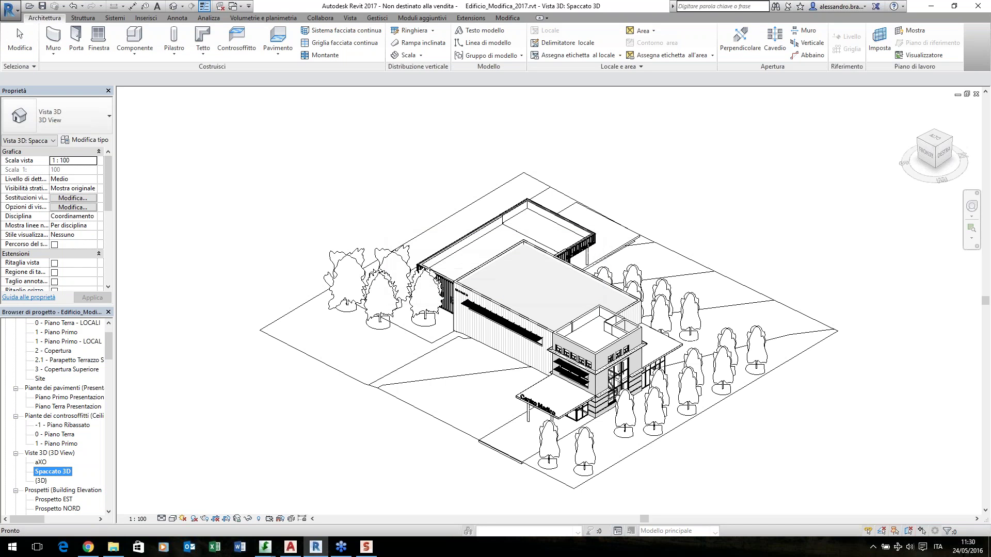
Orient the Spaccato 3D view to the ground floor plan, and turn it to an isometric corner view showing the cut-open interior
{"action": "right_click", "coordinate": [955, 154]}
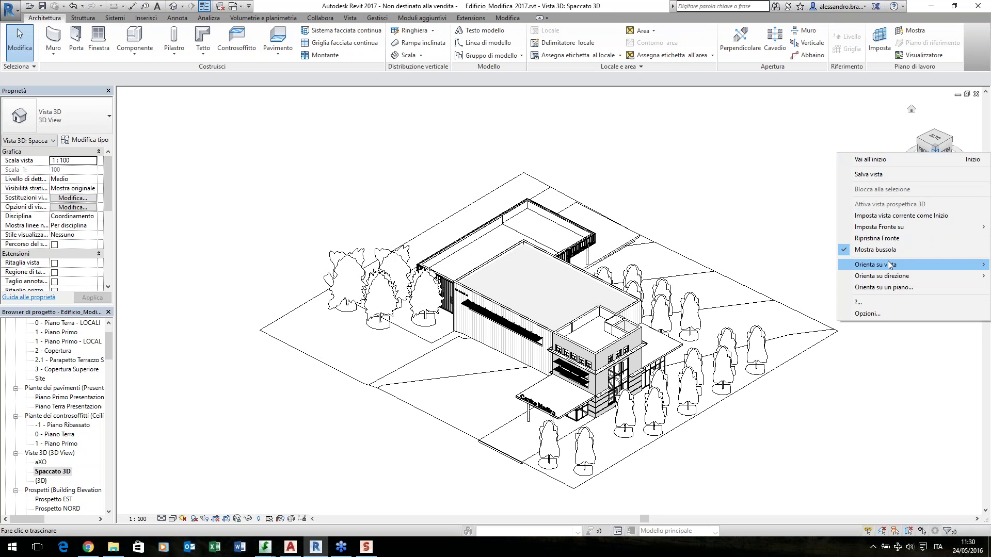
{"action": "mouse_move", "coordinate": [888, 264]}
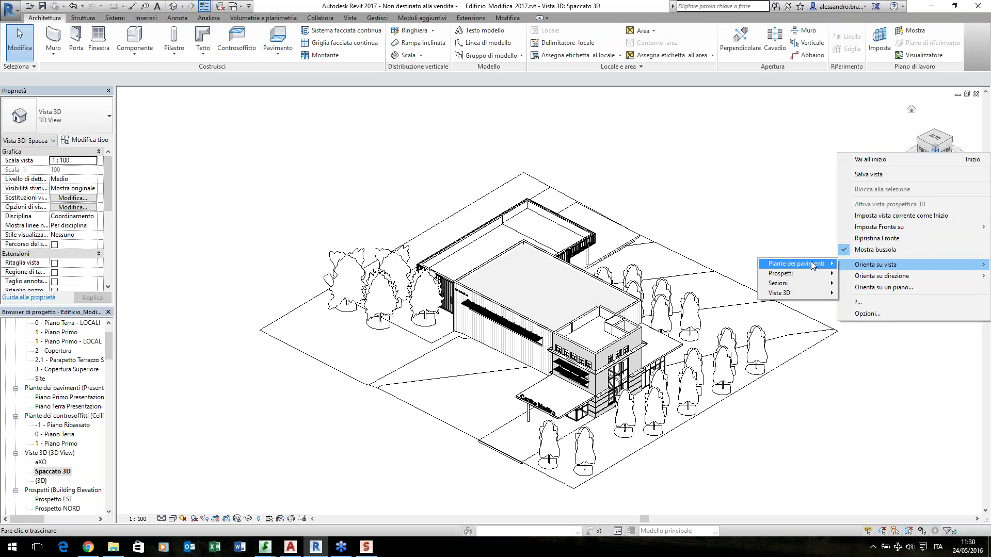
{"action": "mouse_move", "coordinate": [812, 265]}
{"action": "left_click", "coordinate": [709, 278]}
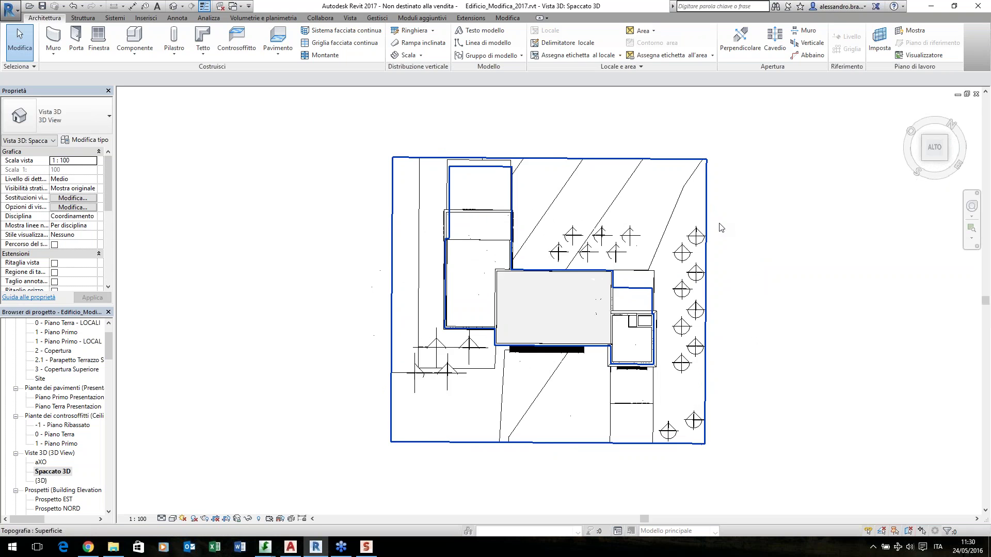
{"action": "left_click", "coordinate": [946, 159]}
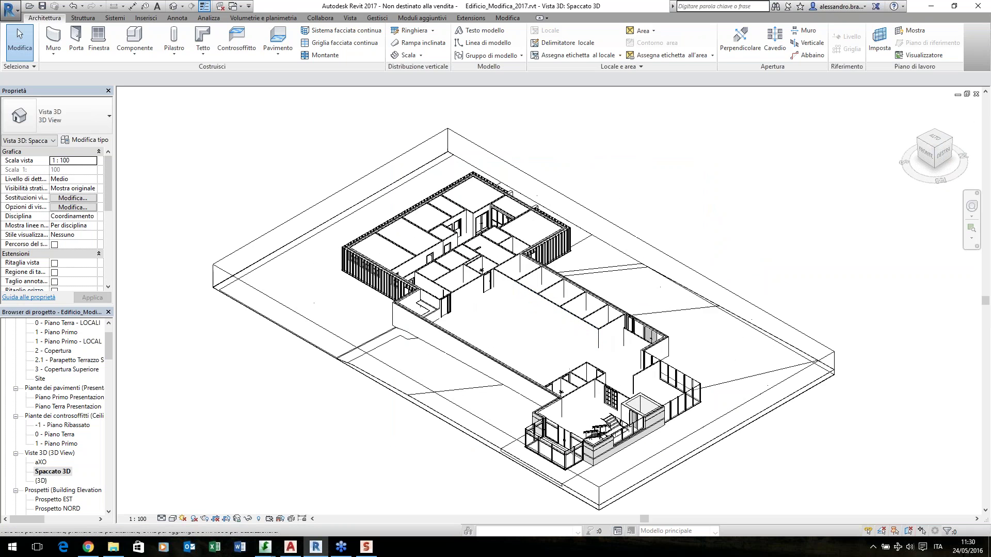
{"action": "scroll", "coordinate": [599, 315], "scroll_direction": "up", "scroll_amount": 4}
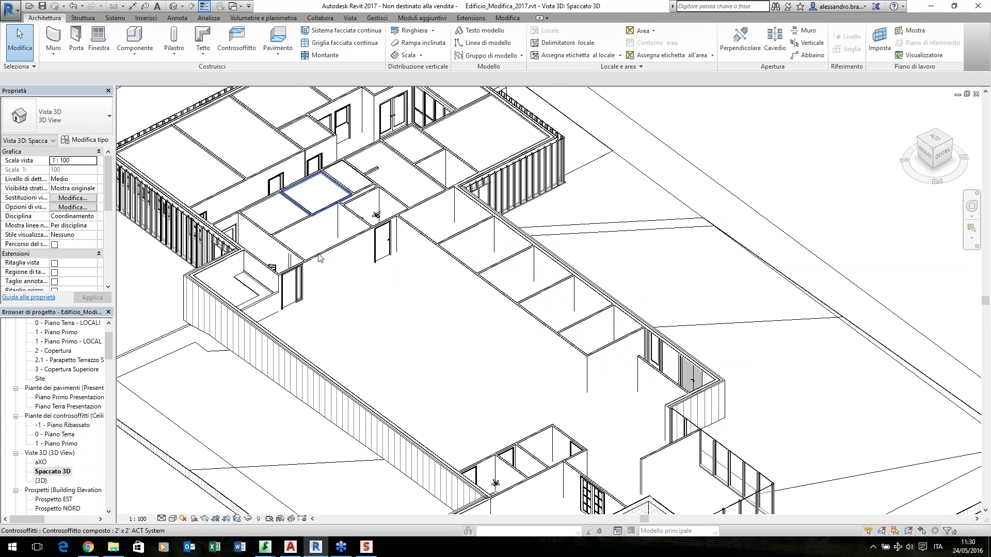
{"action": "scroll", "coordinate": [405, 338], "scroll_direction": "down", "scroll_amount": 1}
{"action": "scroll", "coordinate": [97, 340], "scroll_direction": "up", "scroll_amount": 2}
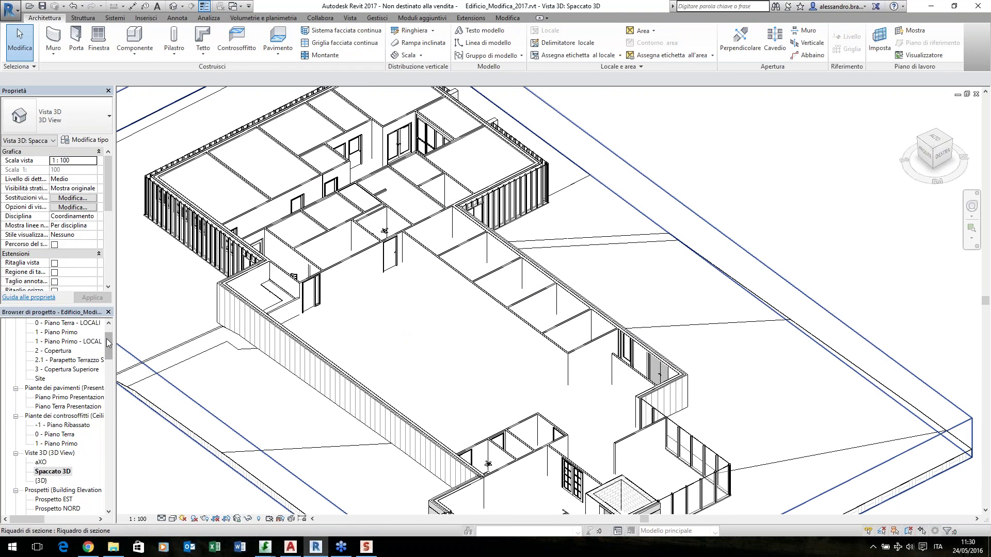
Open the 0 - Piano Terra floor plan, tile it beside the Spaccato 3D view and fit the model in both windows
{"action": "double_click", "coordinate": [59, 351]}
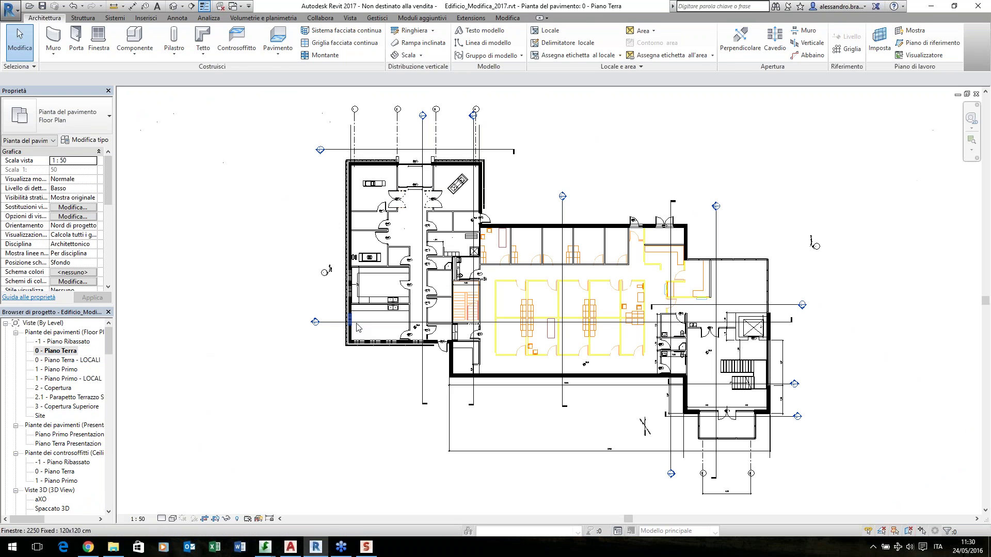
{"action": "key", "text": "w"}
{"action": "key", "text": "t"}
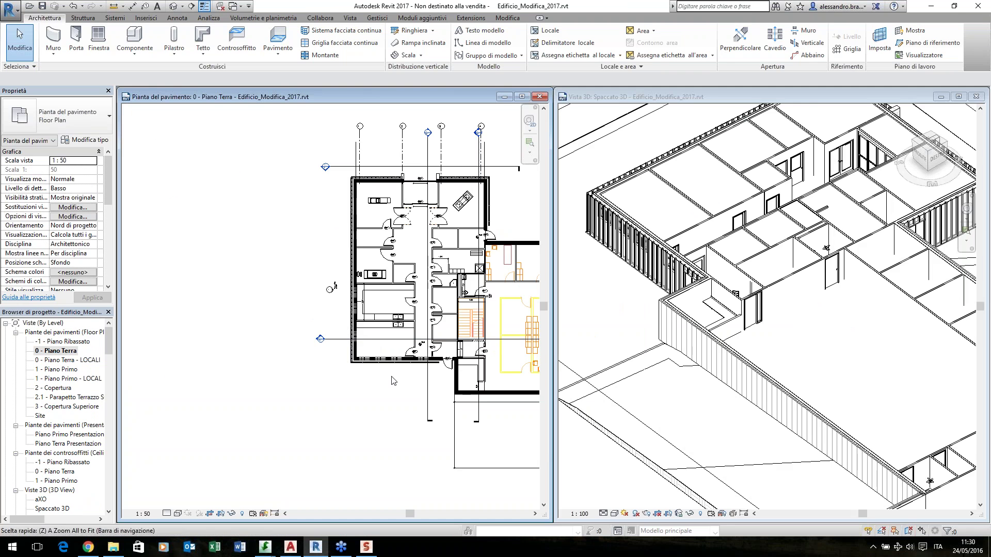
{"action": "key", "text": "z"}
{"action": "key", "text": "a"}
{"action": "left_click", "coordinate": [733, 371]}
{"action": "scroll", "coordinate": [722, 361], "scroll_direction": "up", "scroll_amount": 5}
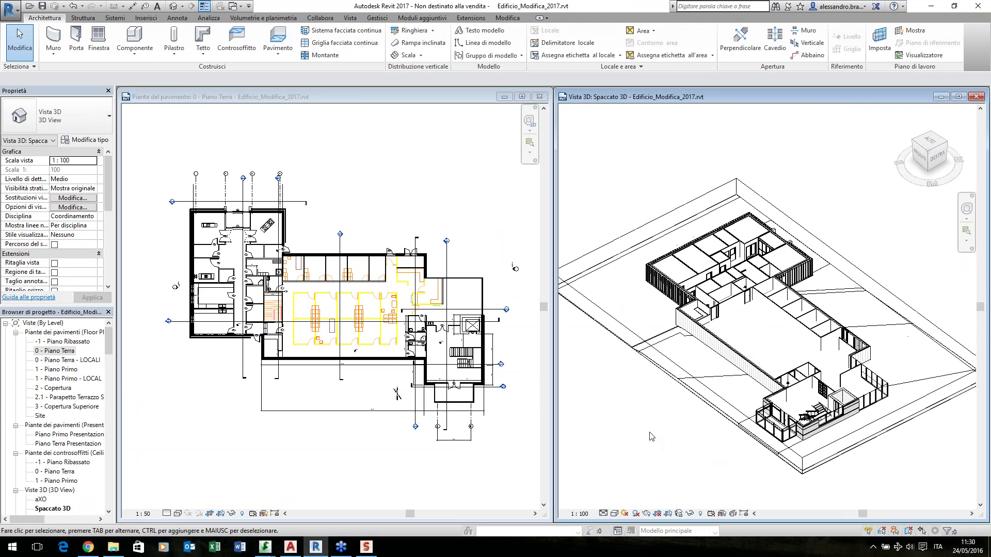
{"action": "left_click", "coordinate": [360, 466]}
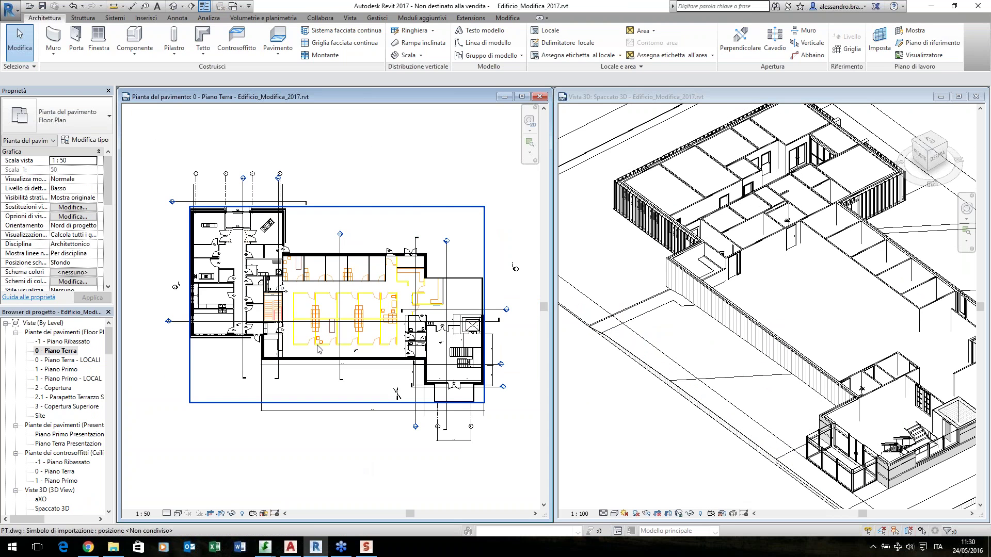
Draw a rectangle of Interno 11 cm walls around the DWG's central room block, between opposite outer corners, and end the wall command
{"action": "scroll", "coordinate": [385, 314], "scroll_direction": "up", "scroll_amount": 3}
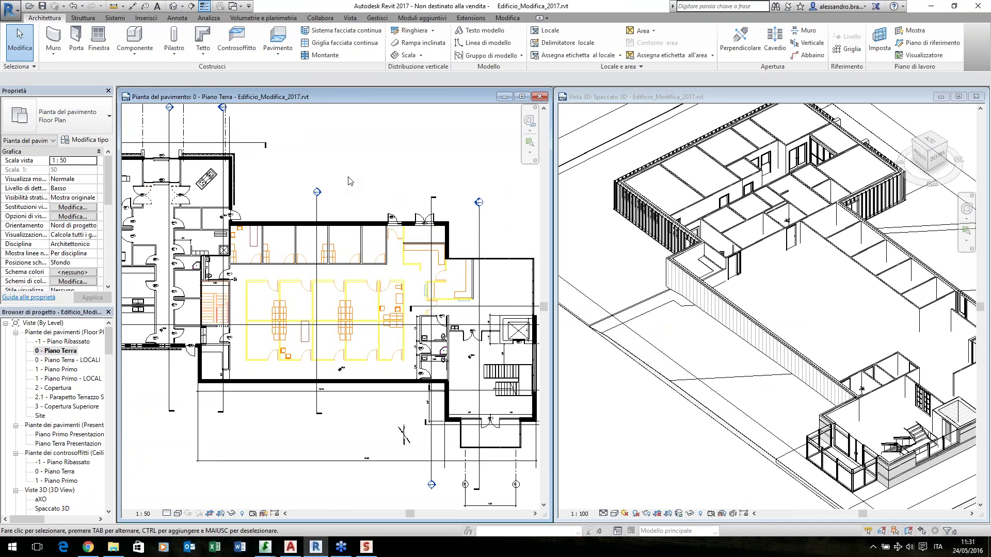
{"action": "scroll", "coordinate": [355, 232], "scroll_direction": "up", "scroll_amount": 2}
{"action": "scroll", "coordinate": [355, 232], "scroll_direction": "up", "scroll_amount": 1}
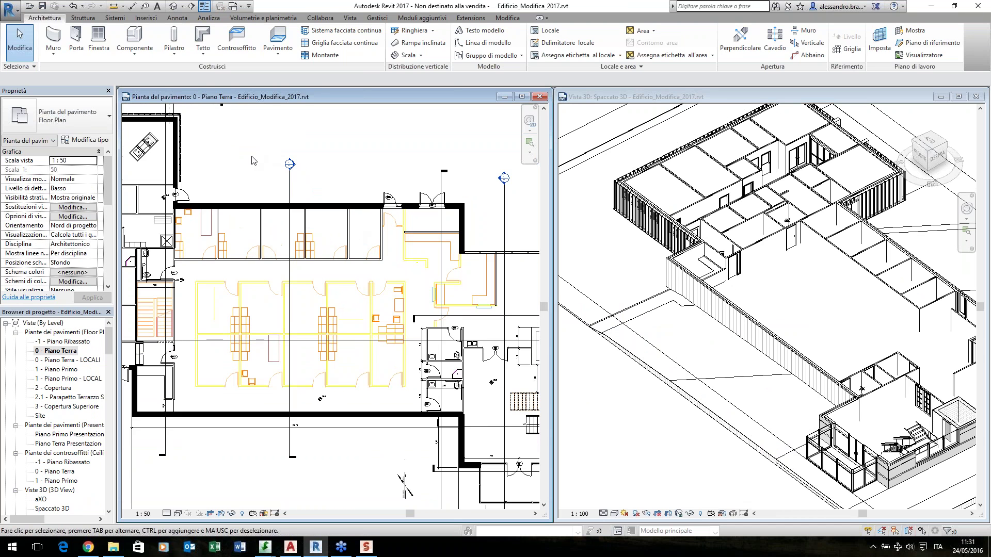
{"action": "left_click", "coordinate": [53, 41]}
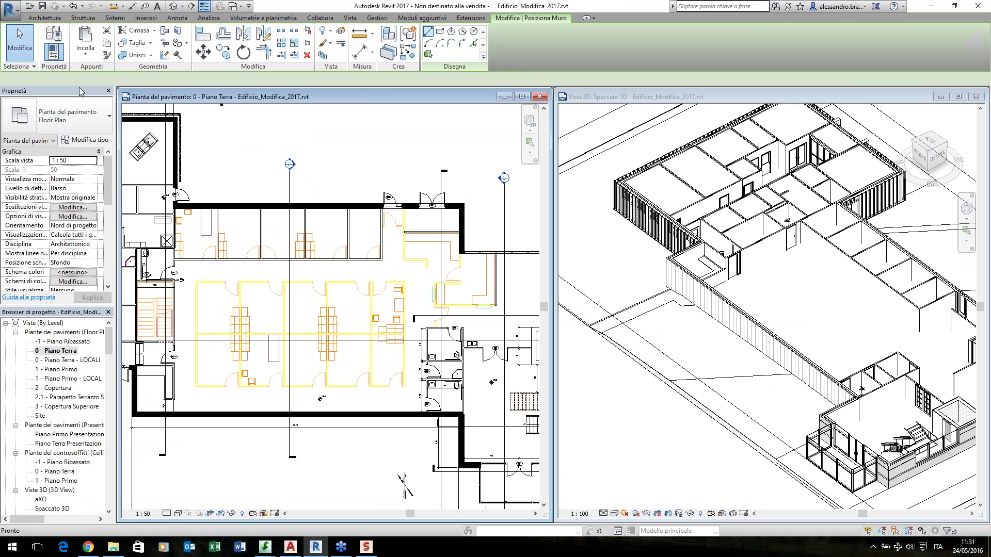
{"action": "left_click", "coordinate": [439, 30]}
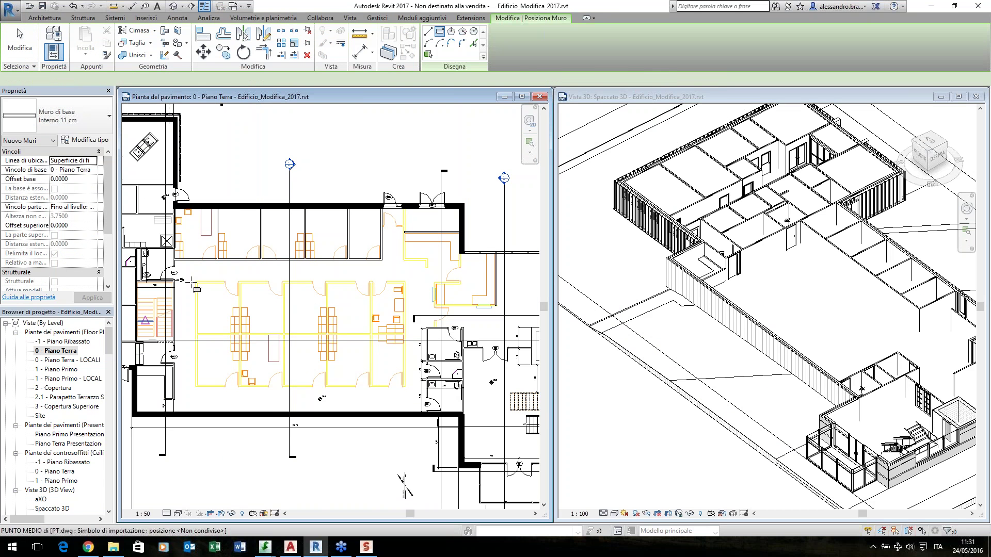
{"action": "scroll", "coordinate": [202, 282], "scroll_direction": "up", "scroll_amount": 4}
{"action": "scroll", "coordinate": [202, 282], "scroll_direction": "down", "scroll_amount": 3}
{"action": "left_click", "coordinate": [206, 232]}
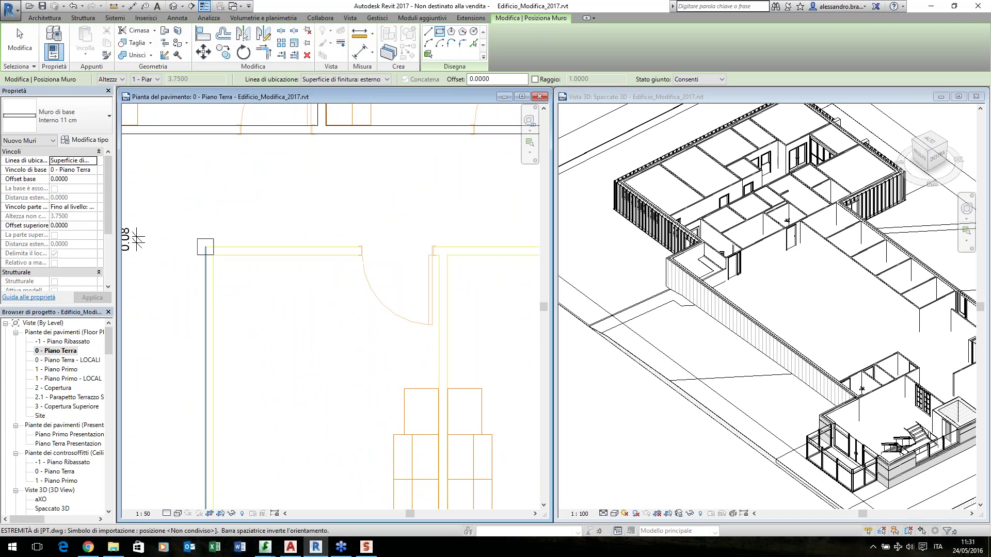
{"action": "scroll", "coordinate": [276, 332], "scroll_direction": "down", "scroll_amount": 1}
{"action": "middle_click_drag", "start_coordinate": [276, 332], "coordinate": [227, 230]}
{"action": "scroll", "coordinate": [227, 230], "scroll_direction": "down", "scroll_amount": 3}
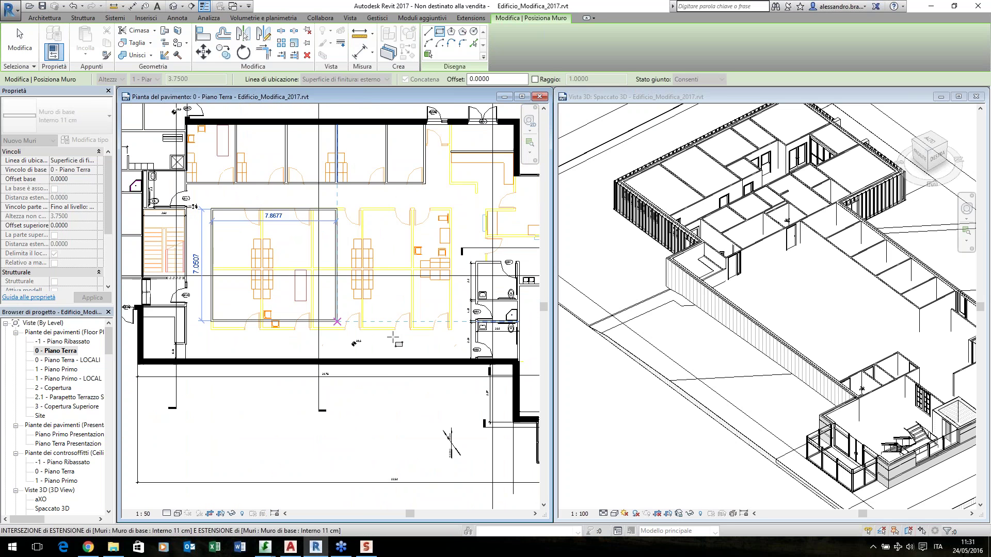
{"action": "scroll", "coordinate": [449, 324], "scroll_direction": "up", "scroll_amount": 3}
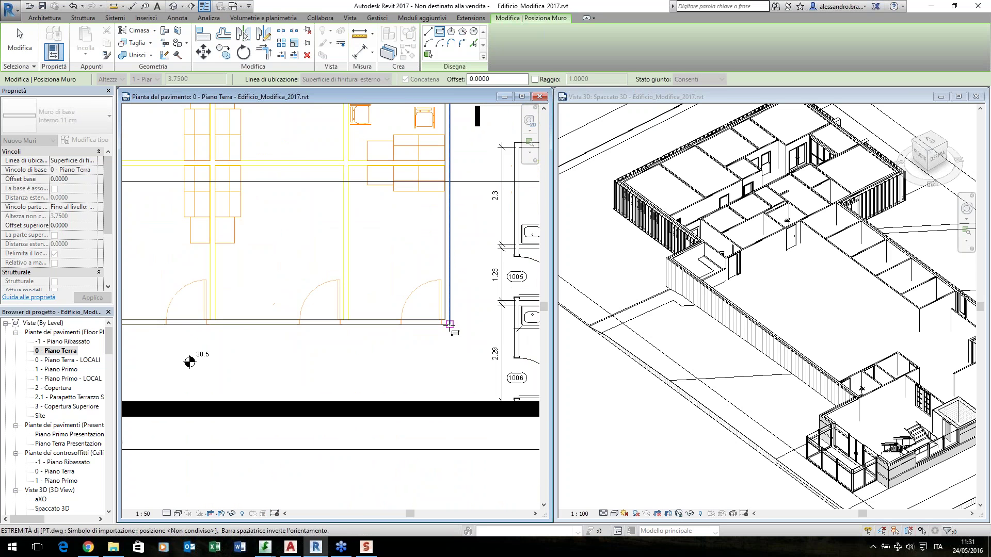
{"action": "left_click", "coordinate": [449, 324]}
{"action": "scroll", "coordinate": [420, 359], "scroll_direction": "down", "scroll_amount": 1}
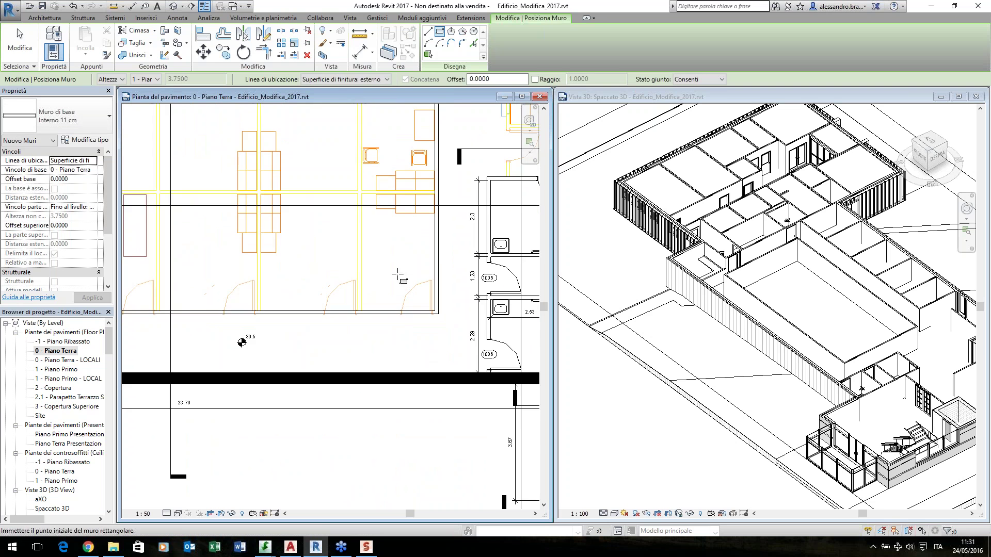
{"action": "middle_click_drag", "start_coordinate": [394, 277], "coordinate": [436, 341]}
{"action": "middle_click_drag", "start_coordinate": [346, 294], "coordinate": [405, 335]}
{"action": "key", "text": "Escape"}
{"action": "key", "text": "Escape"}
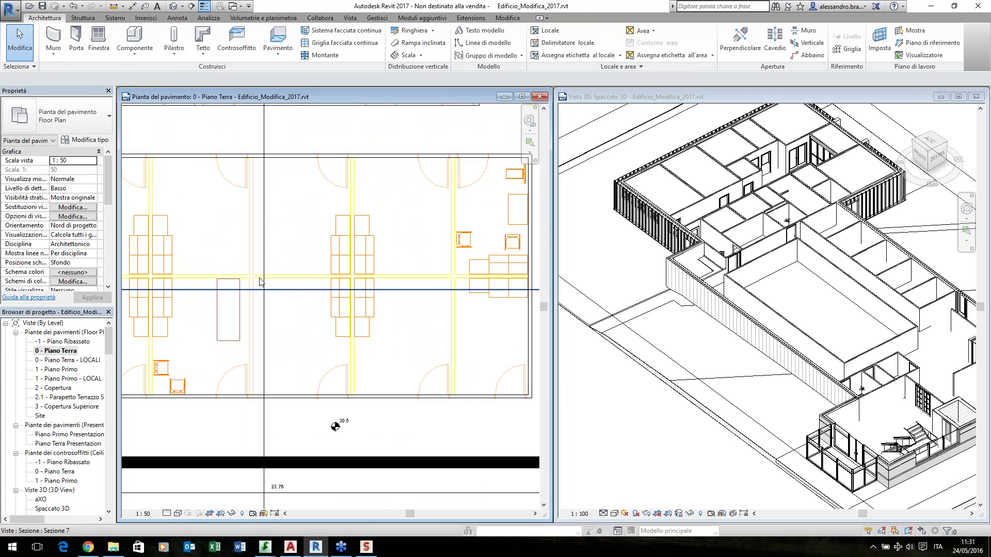
{"action": "middle_click_drag", "start_coordinate": [232, 251], "coordinate": [341, 229]}
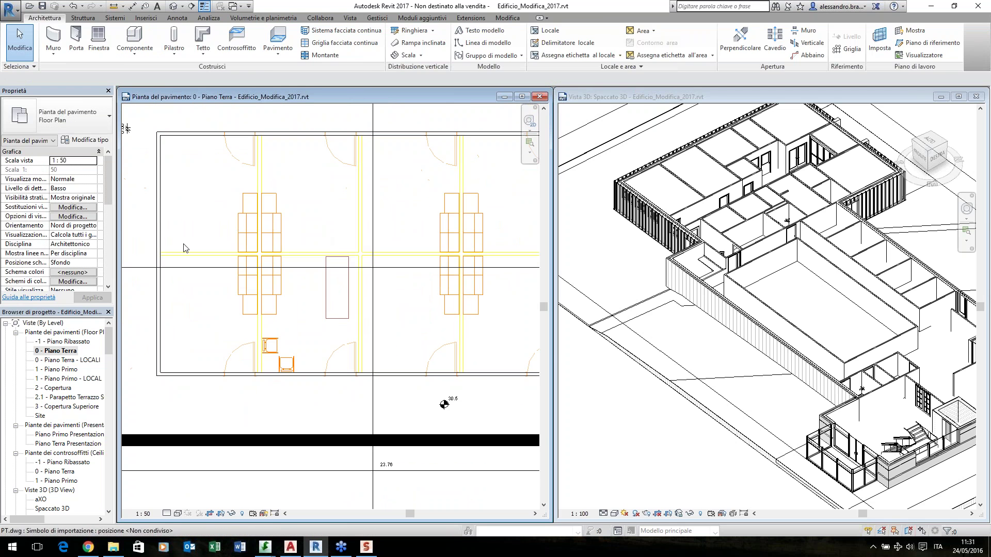
Copy the room block's short end wall onto the four transverse DWG partition lines, using multiple copy, and end the command
{"action": "left_click", "coordinate": [159, 231]}
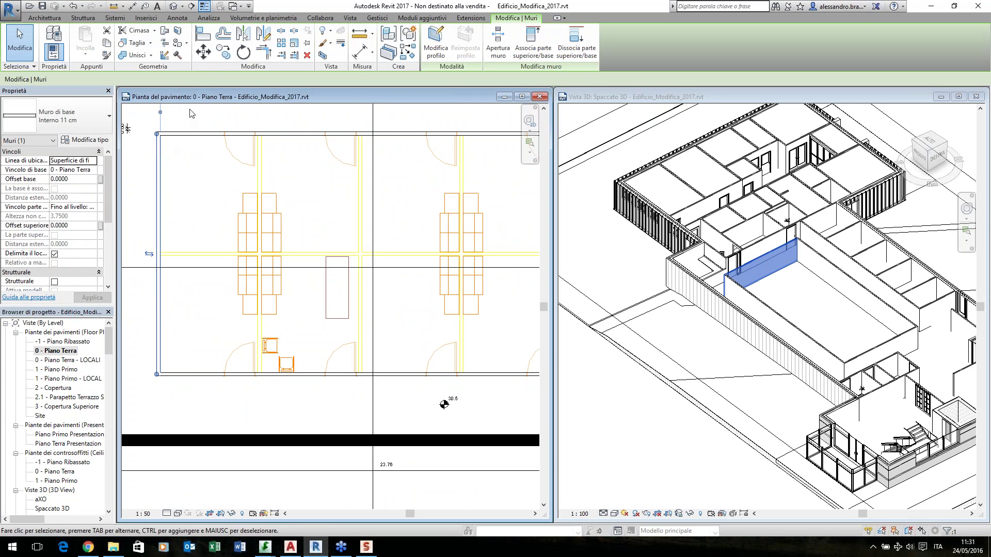
{"action": "left_click", "coordinate": [223, 51]}
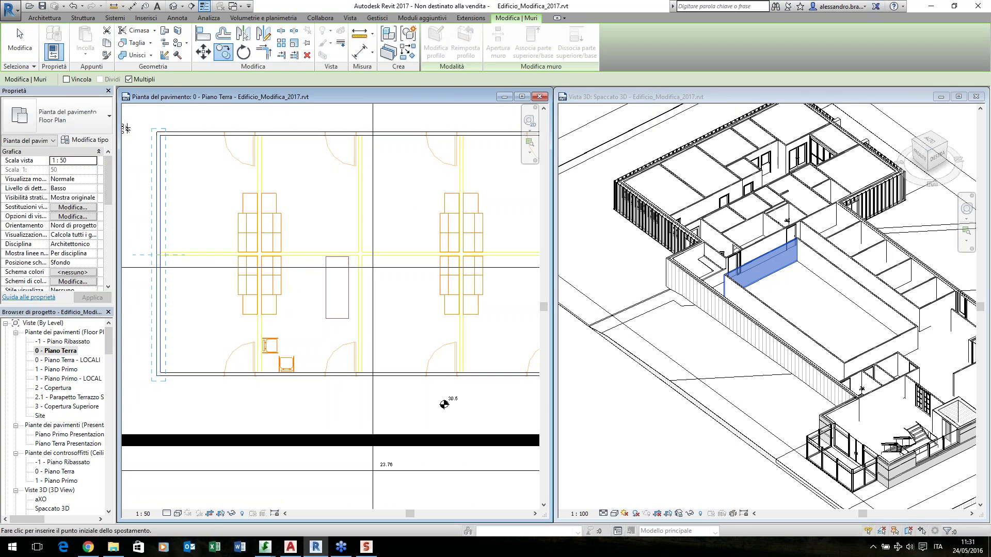
{"action": "left_click", "coordinate": [164, 173]}
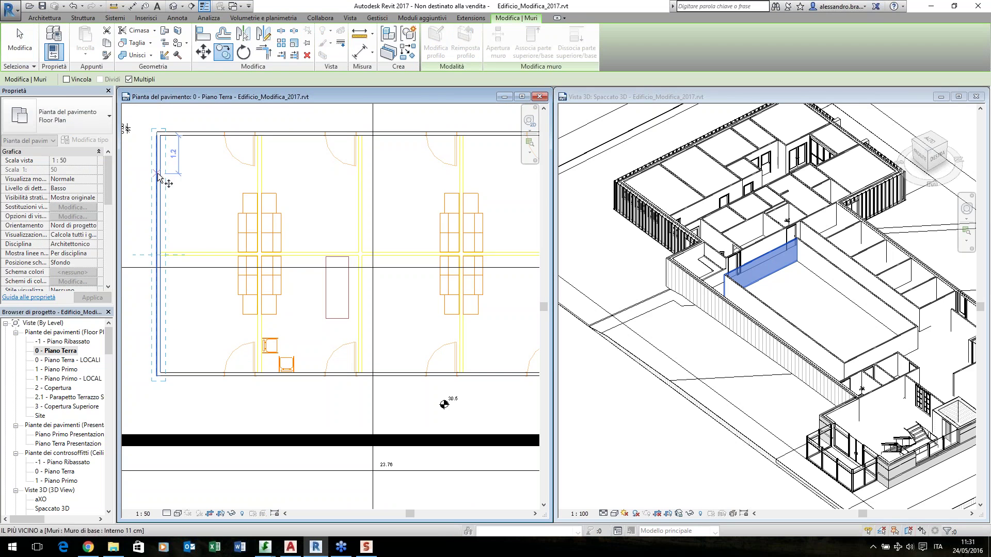
{"action": "left_click", "coordinate": [259, 174]}
{"action": "left_click", "coordinate": [359, 174]}
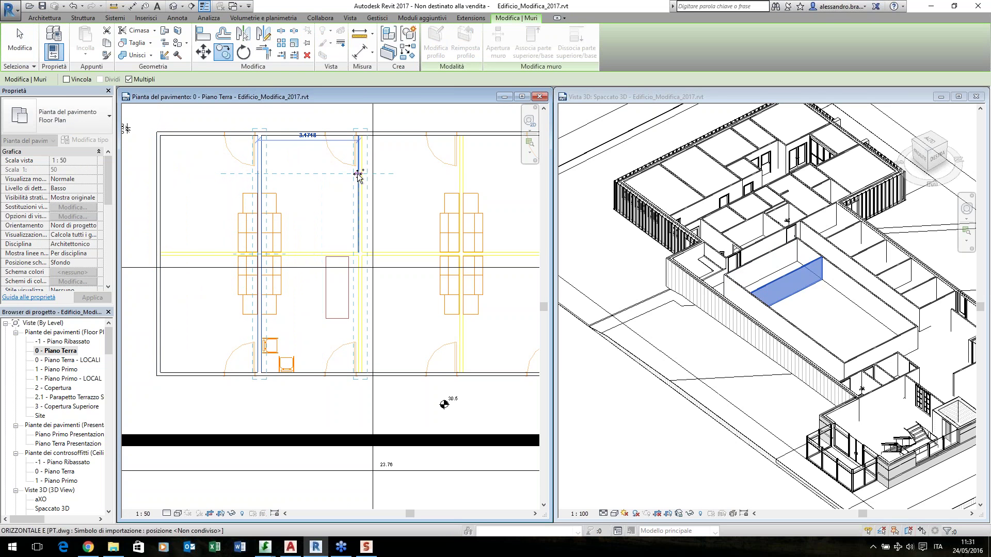
{"action": "left_click", "coordinate": [460, 173]}
{"action": "middle_click_drag", "start_coordinate": [439, 176], "coordinate": [279, 180]}
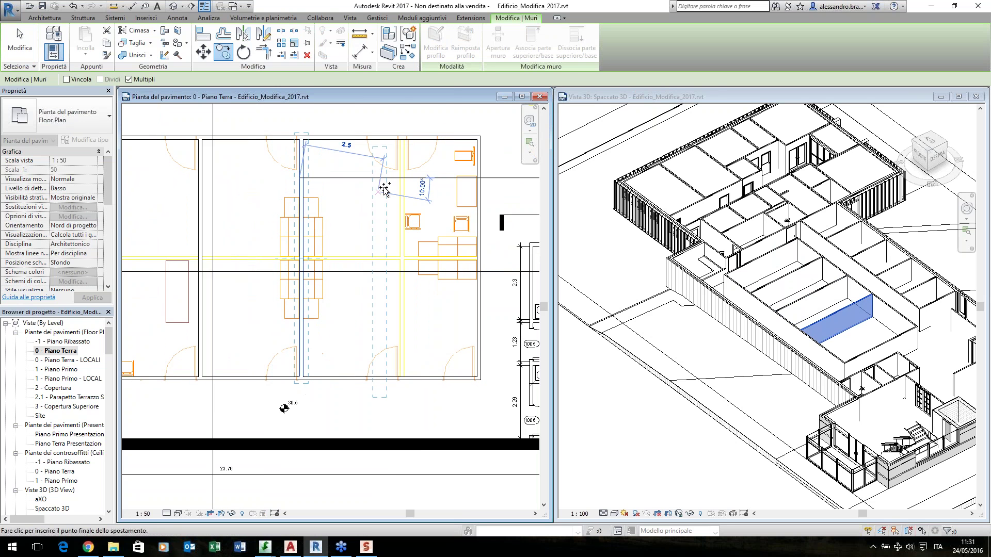
{"action": "left_click", "coordinate": [400, 181]}
{"action": "key", "text": "Escape"}
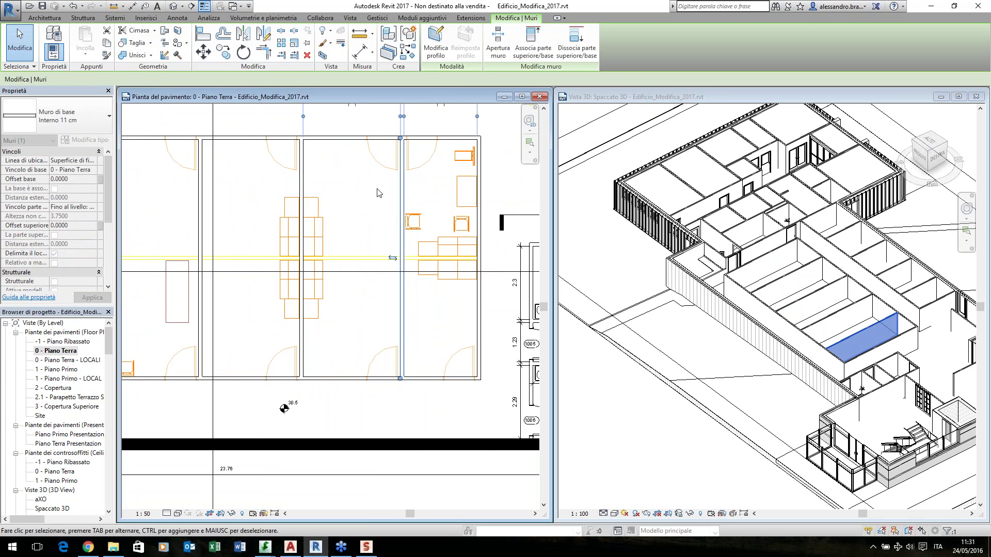
Copy the room block's long outer wall to the DWG's central lengthwise partition line and end the command
{"action": "middle_click_drag", "start_coordinate": [337, 189], "coordinate": [353, 185]}
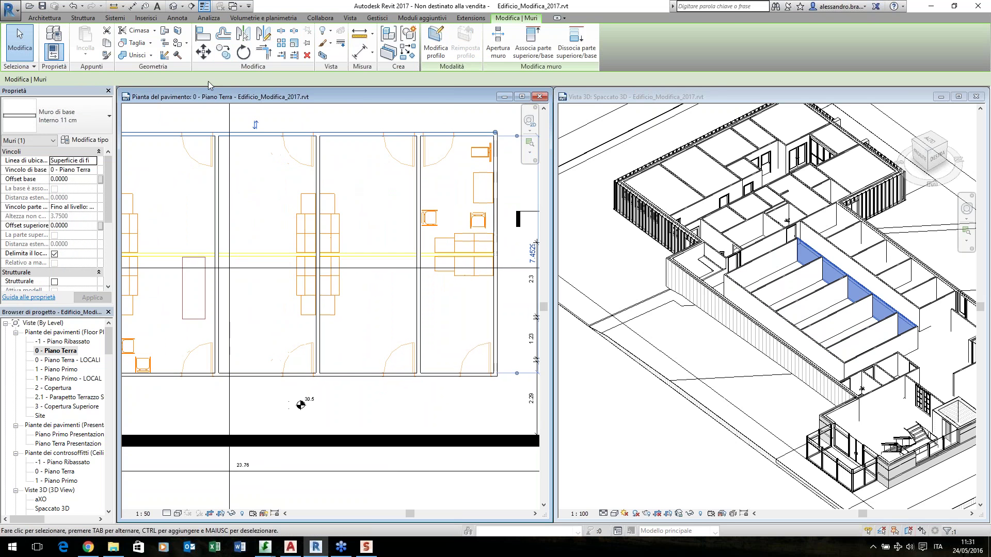
{"action": "left_click", "coordinate": [223, 52]}
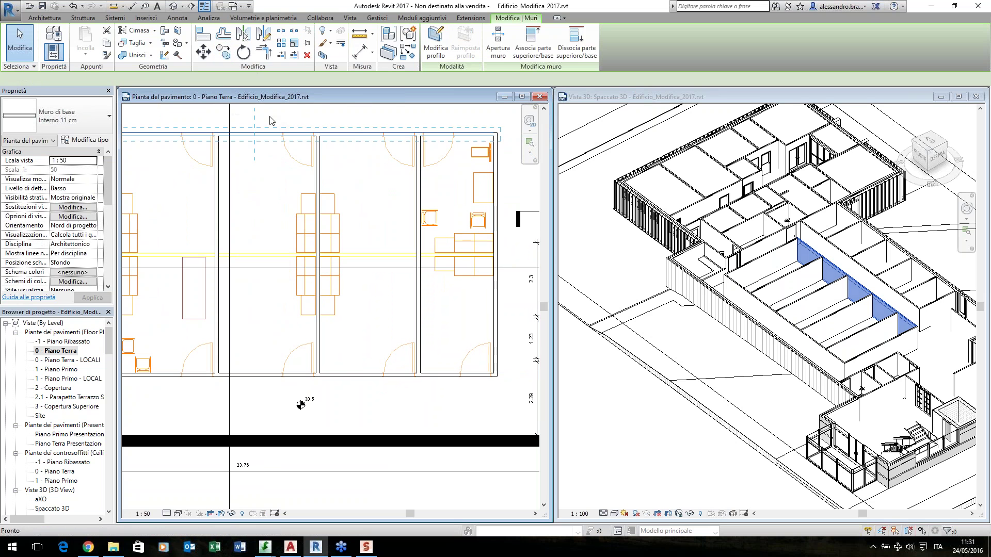
{"action": "left_click", "coordinate": [320, 136]}
{"action": "left_click", "coordinate": [319, 258]}
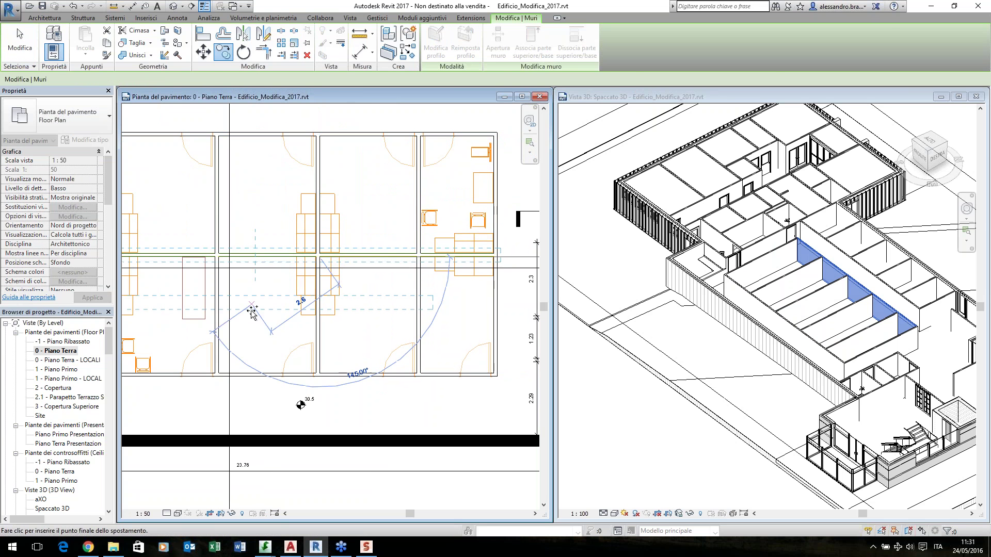
{"action": "key", "text": "Escape"}
{"action": "key", "text": "Escape"}
Move the central lengthwise wall so its faces align exactly with the DWG partition lines, and deselect it
{"action": "scroll", "coordinate": [378, 254], "scroll_direction": "down", "scroll_amount": 2}
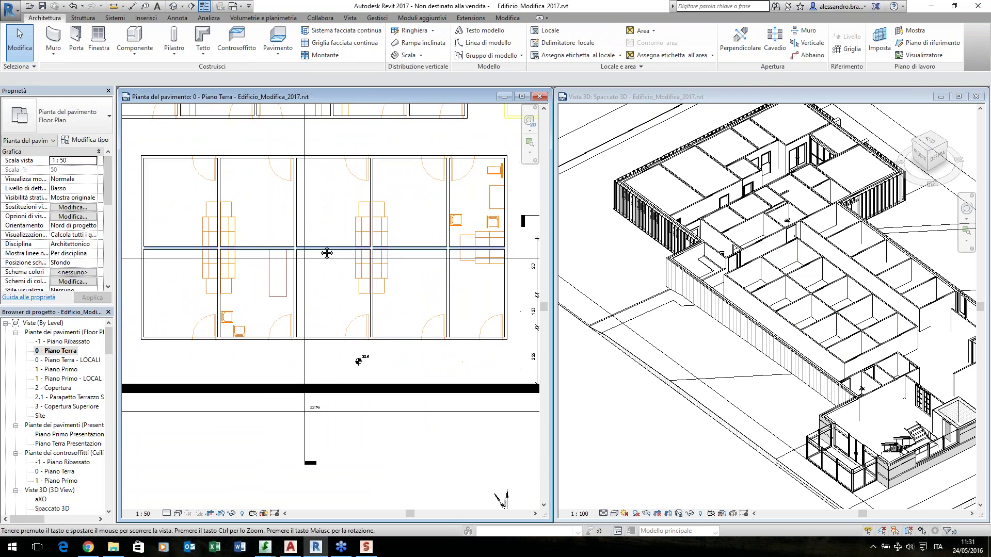
{"action": "scroll", "coordinate": [143, 258], "scroll_direction": "up", "scroll_amount": 5}
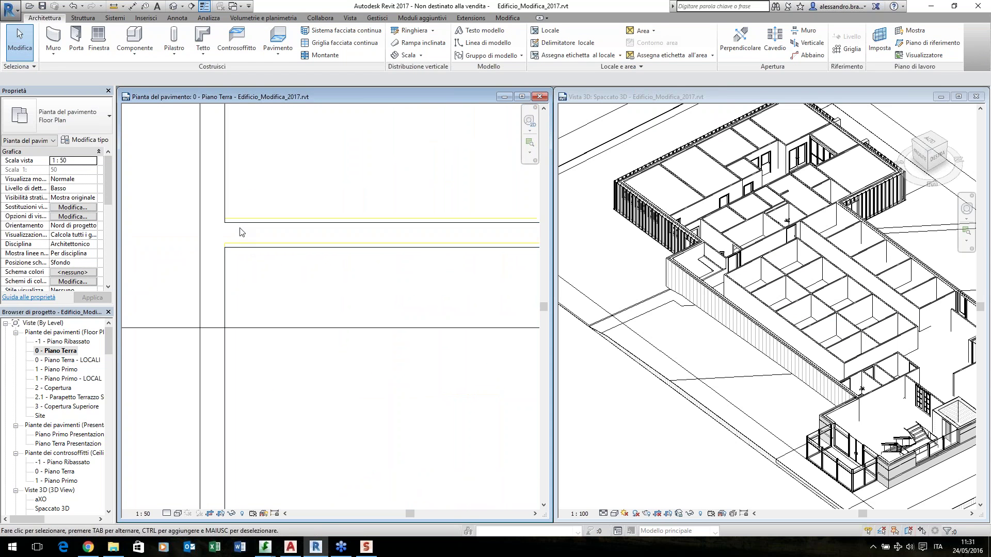
{"action": "left_click", "coordinate": [239, 230]}
{"action": "left_click", "coordinate": [203, 51]}
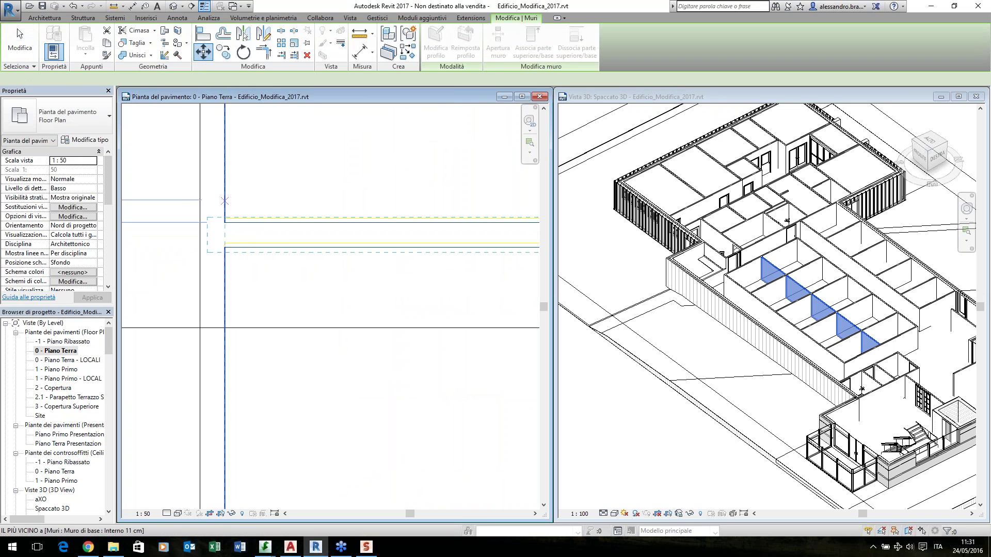
{"action": "left_click", "coordinate": [224, 219]}
{"action": "key", "text": "Escape"}
{"action": "key", "text": "Escape"}
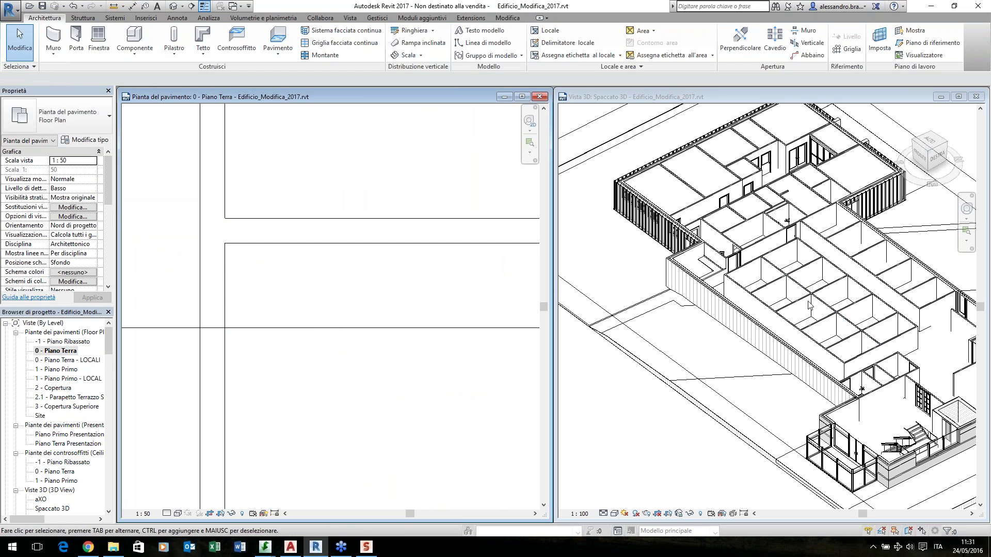
Start placing a door and choose the Porta Singola con pannello Vetro 90x215 cm type
{"action": "scroll", "coordinate": [403, 316], "scroll_direction": "down", "scroll_amount": 5}
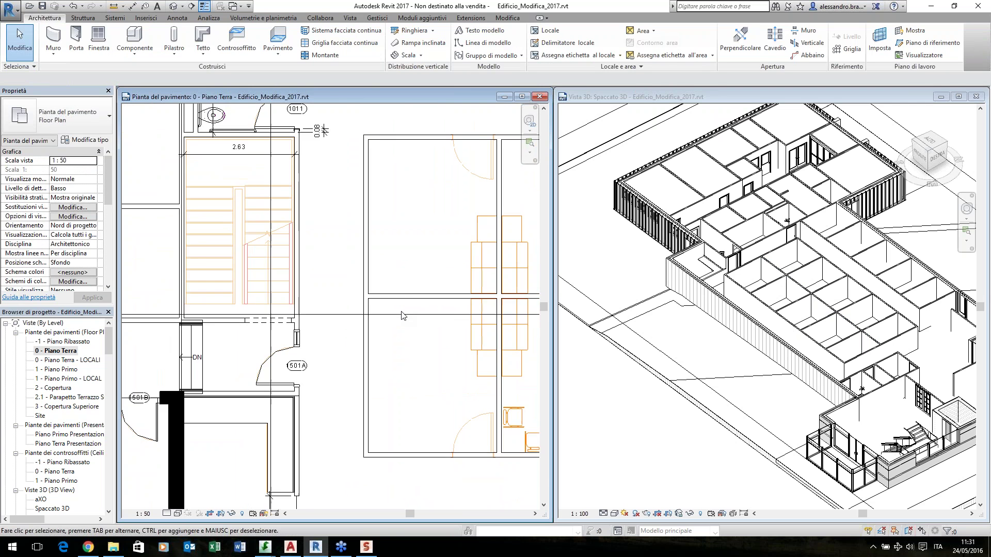
{"action": "scroll", "coordinate": [403, 315], "scroll_direction": "down", "scroll_amount": 3}
{"action": "middle_click_drag", "start_coordinate": [404, 316], "coordinate": [292, 298]}
{"action": "left_click", "coordinate": [77, 41]}
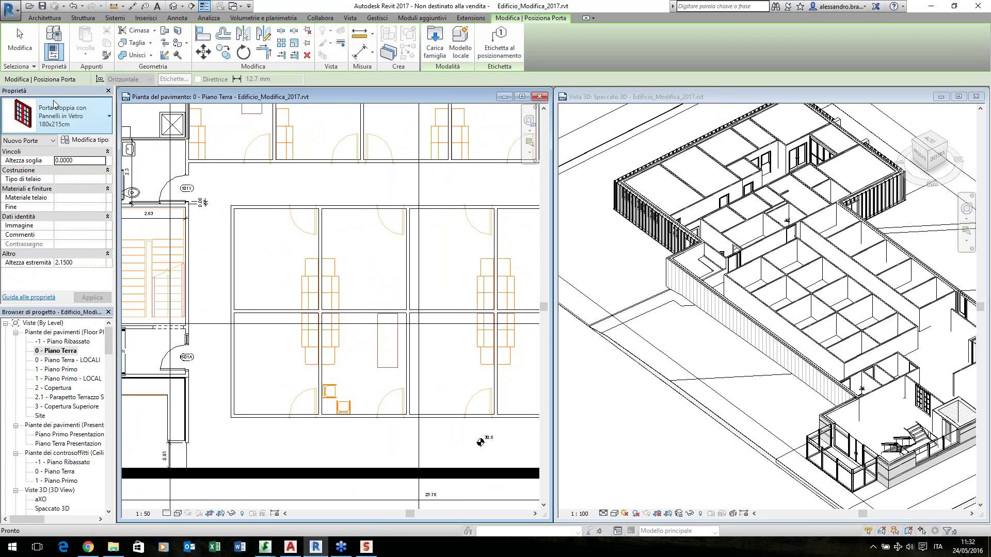
{"action": "left_click", "coordinate": [102, 128]}
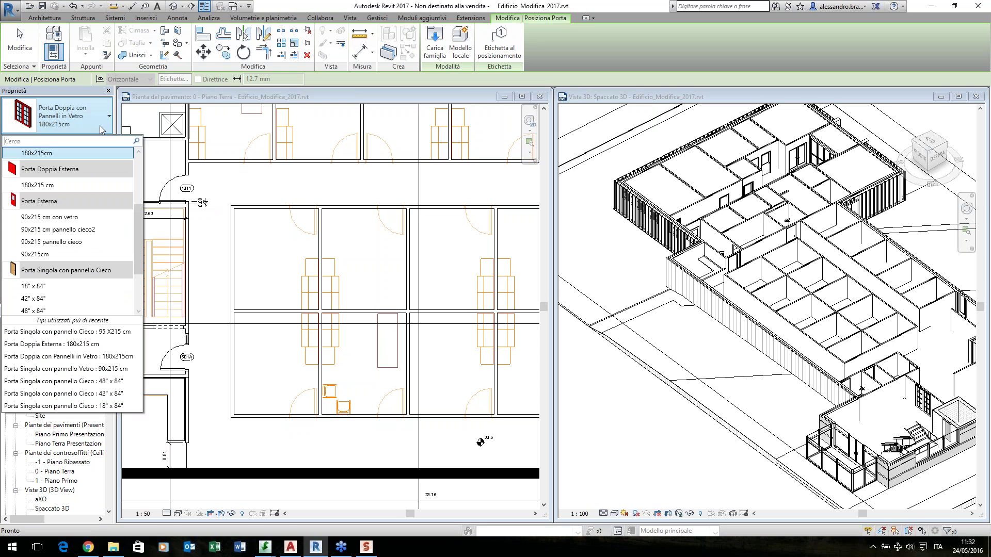
{"action": "left_click_drag", "start_coordinate": [140, 216], "coordinate": [141, 247]}
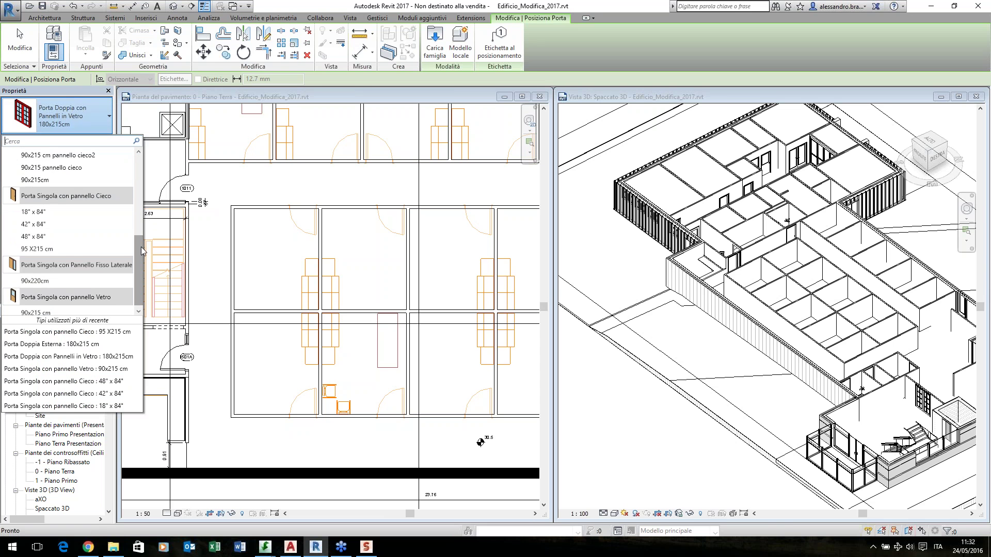
{"action": "left_click_drag", "start_coordinate": [141, 246], "coordinate": [141, 255]}
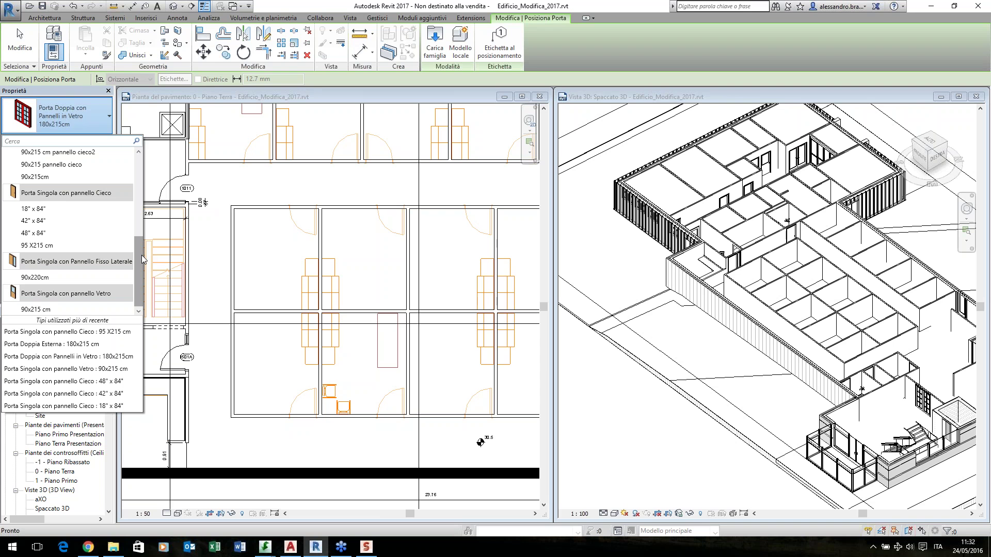
{"action": "left_click", "coordinate": [54, 312]}
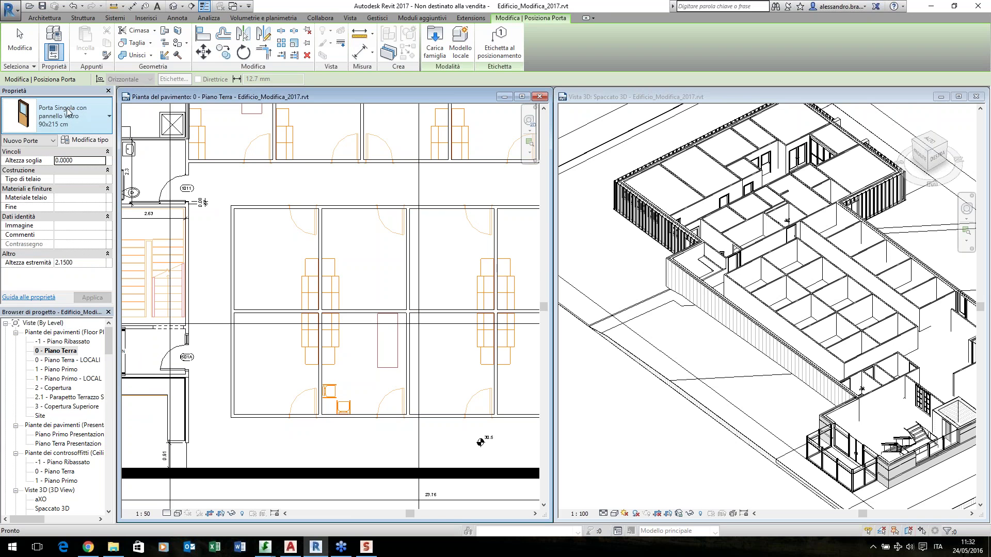
Browse the loadable family libraries from Italy to the UK library's Doors > Internal Doors folder
{"action": "left_click", "coordinate": [443, 58]}
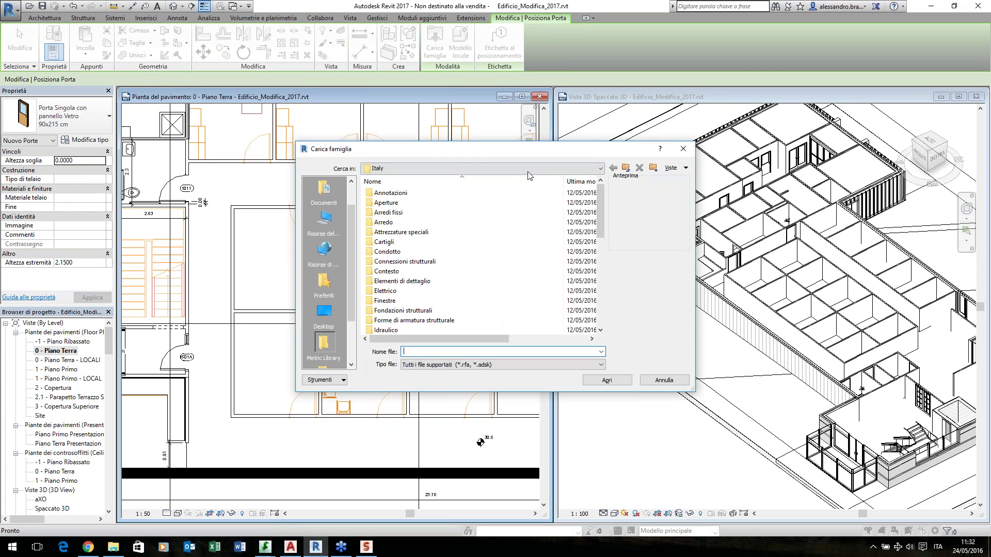
{"action": "left_click_drag", "start_coordinate": [603, 193], "coordinate": [606, 241]}
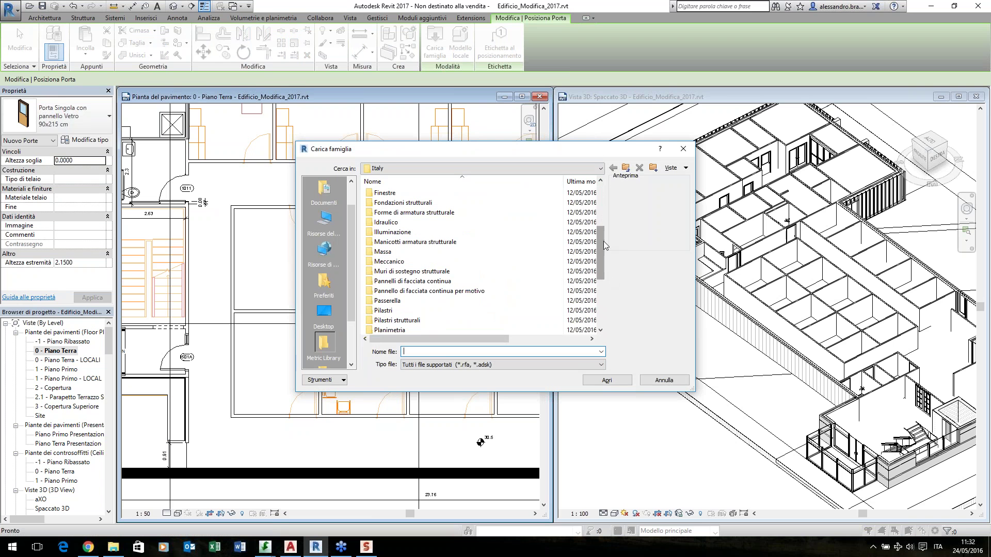
{"action": "left_click", "coordinate": [380, 177]}
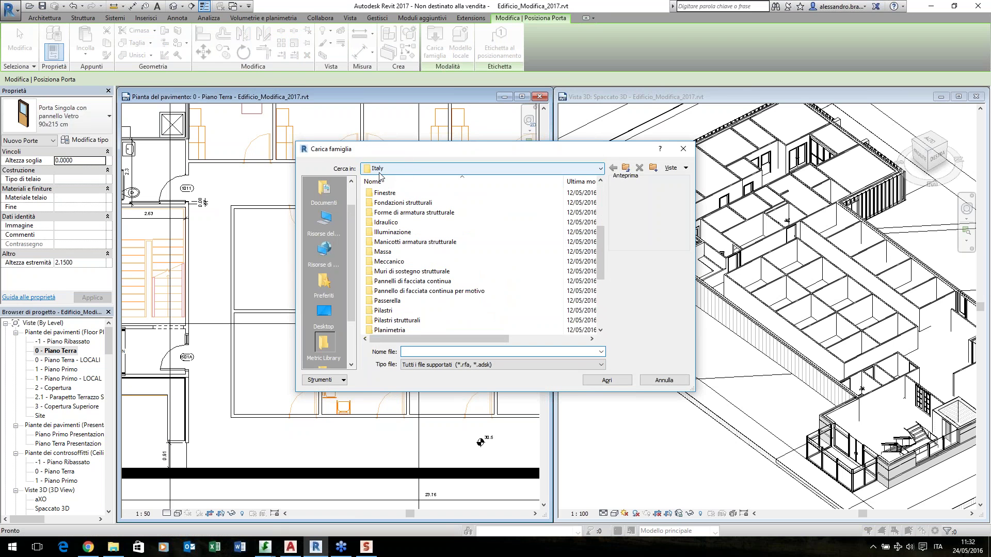
{"action": "left_click", "coordinate": [600, 169]}
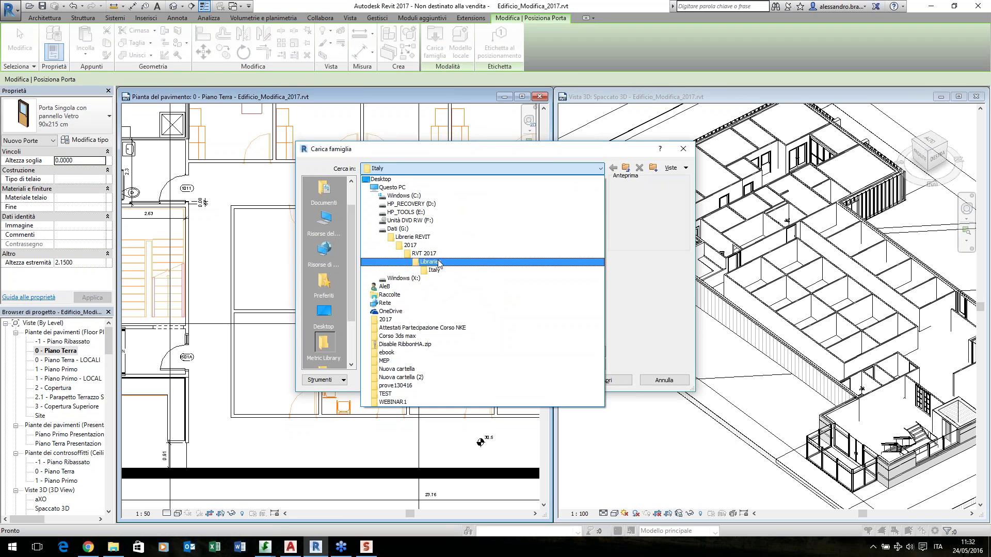
{"action": "left_click", "coordinate": [430, 262]}
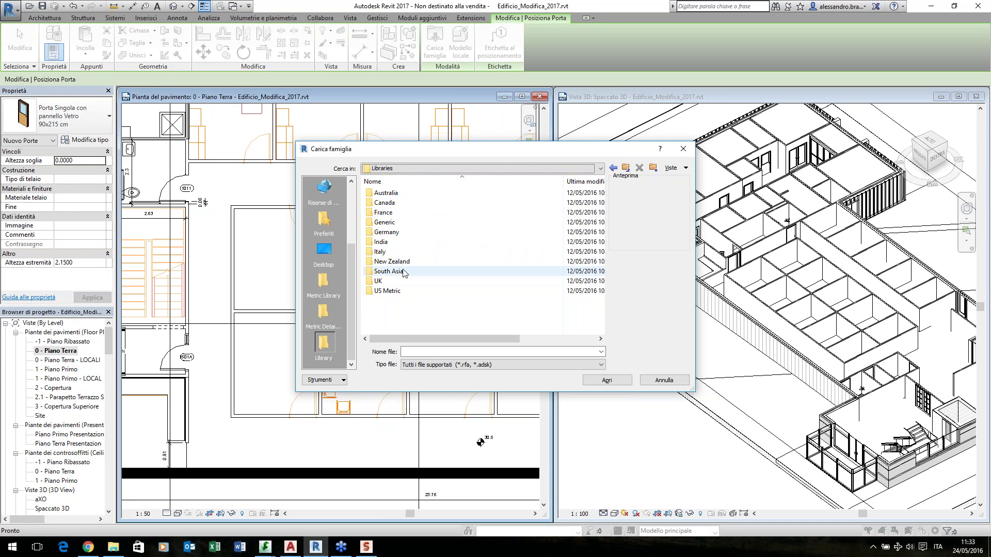
{"action": "double_click", "coordinate": [376, 282]}
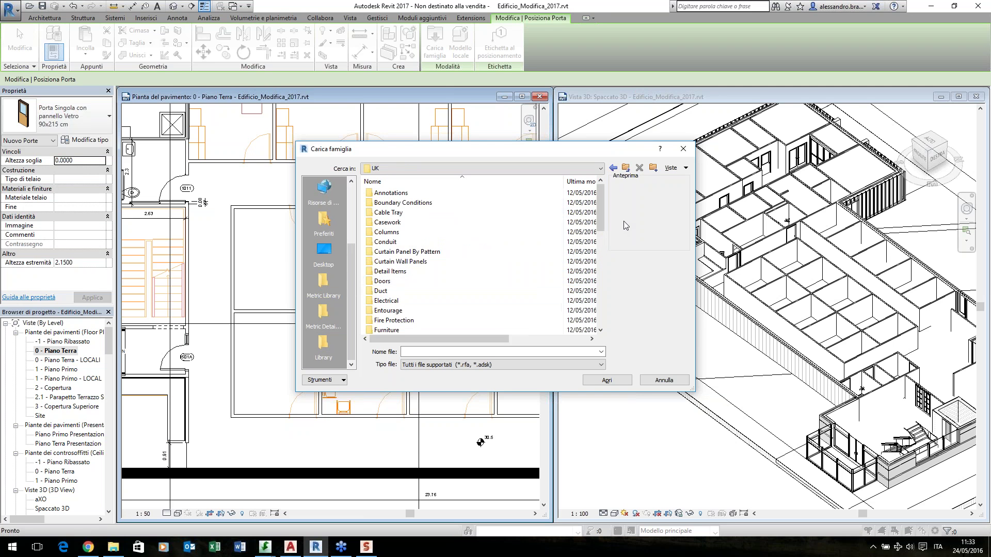
{"action": "left_click_drag", "start_coordinate": [603, 209], "coordinate": [601, 228]}
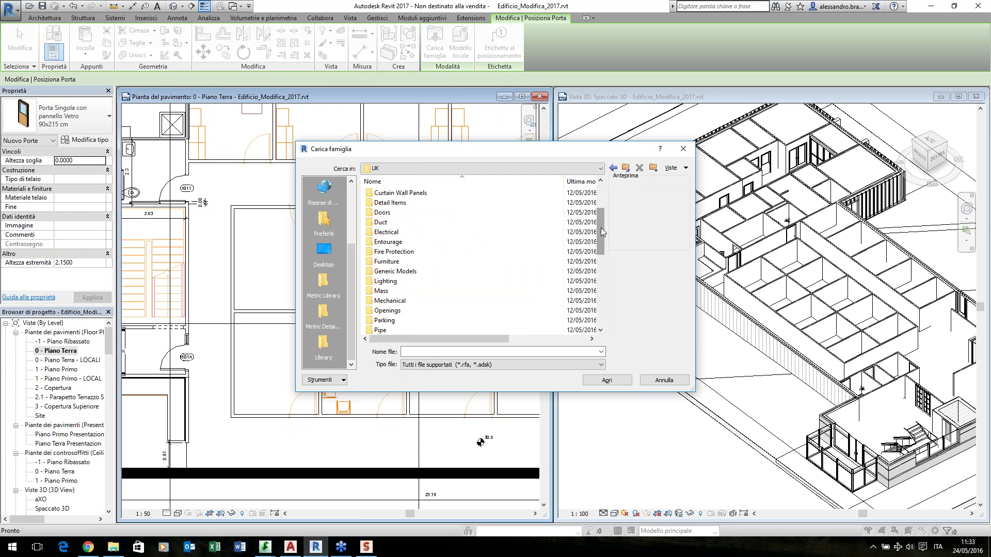
{"action": "double_click", "coordinate": [372, 213]}
{"action": "double_click", "coordinate": [370, 213]}
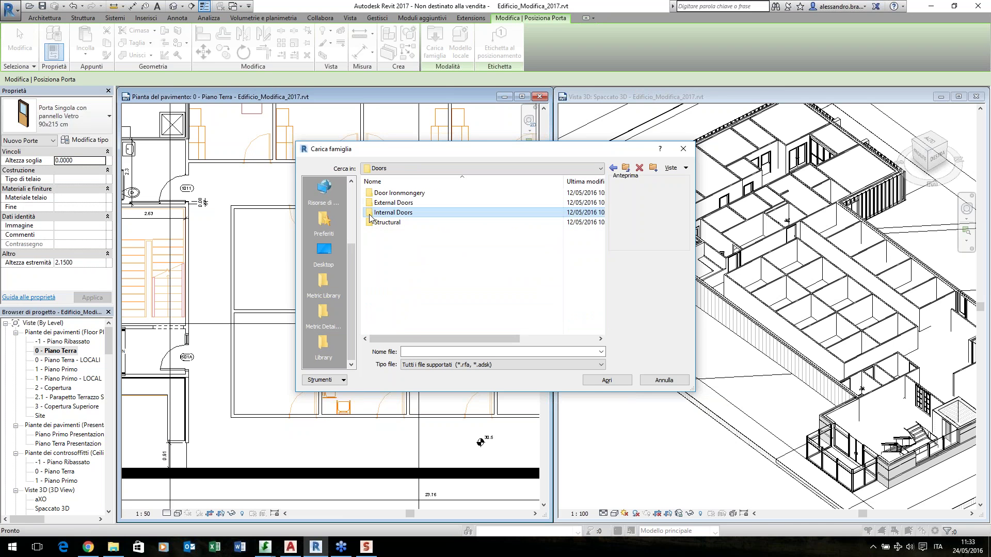
Preview the internal door families one after another, down to Doors_IntDbl_6.rfa
{"action": "left_click", "coordinate": [396, 233]}
{"action": "key", "text": "Down"}
{"action": "key", "text": "Down"}
{"action": "key", "text": "Down"}
{"action": "key", "text": "Down"}
{"action": "key", "text": "Down"}
{"action": "key", "text": "Down"}
{"action": "key", "text": "Down"}
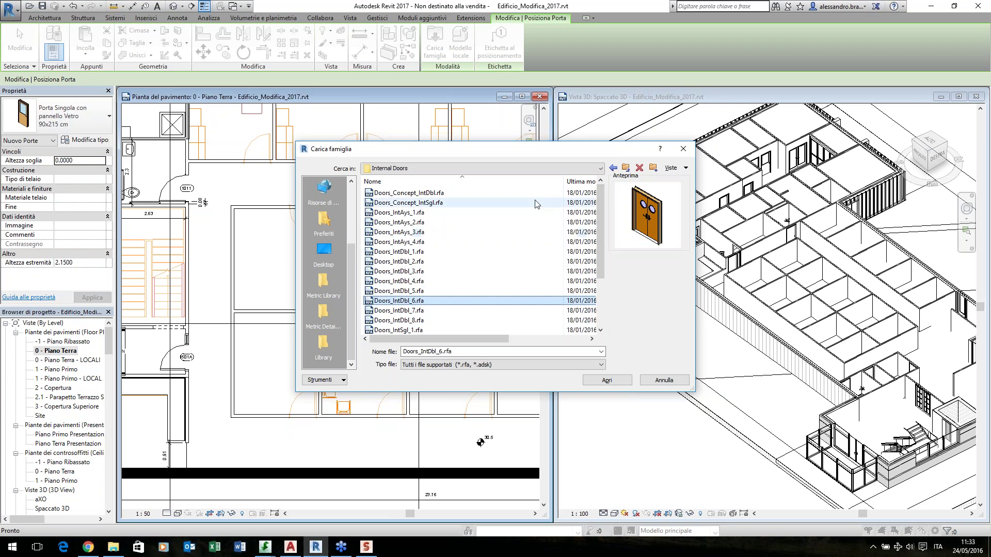
Return to the UK library folder and look through its family category folders
{"action": "left_click", "coordinate": [625, 168]}
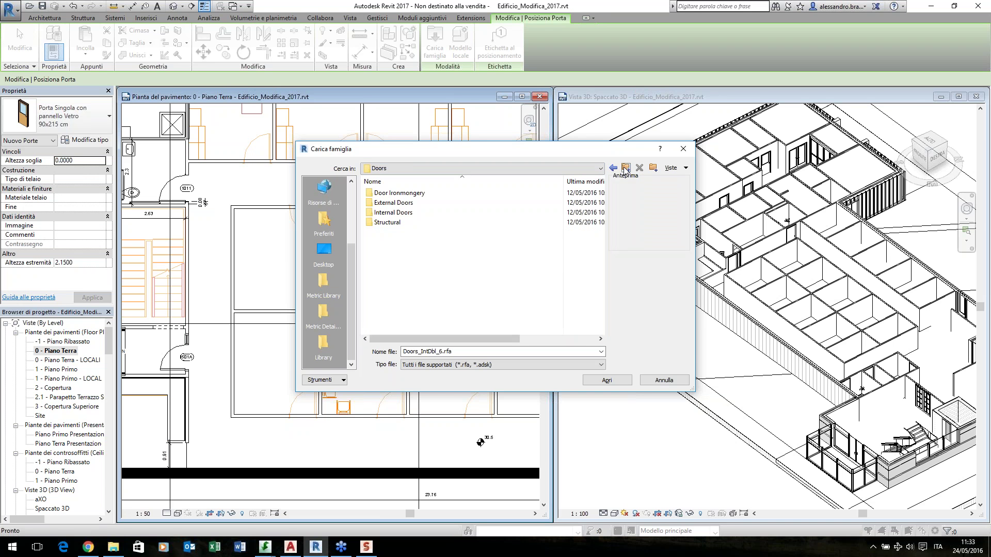
{"action": "left_click", "coordinate": [625, 168]}
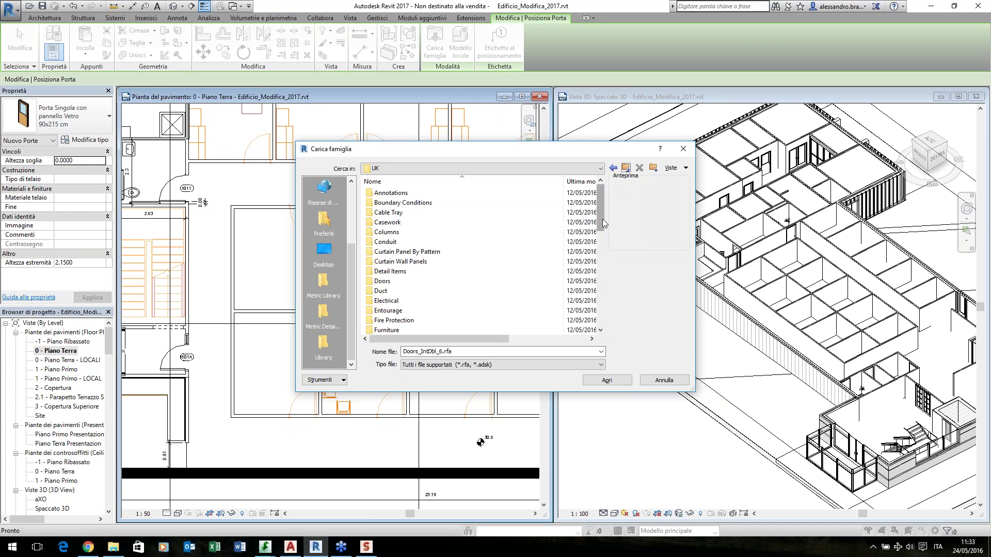
{"action": "left_click_drag", "start_coordinate": [601, 212], "coordinate": [600, 228]}
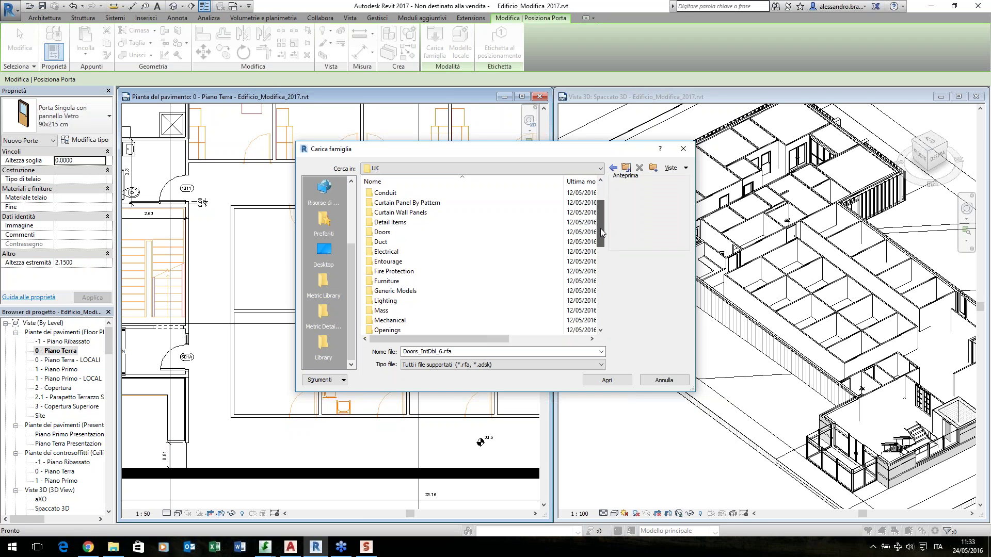
{"action": "scroll", "coordinate": [599, 228], "scroll_direction": "down", "scroll_amount": 2}
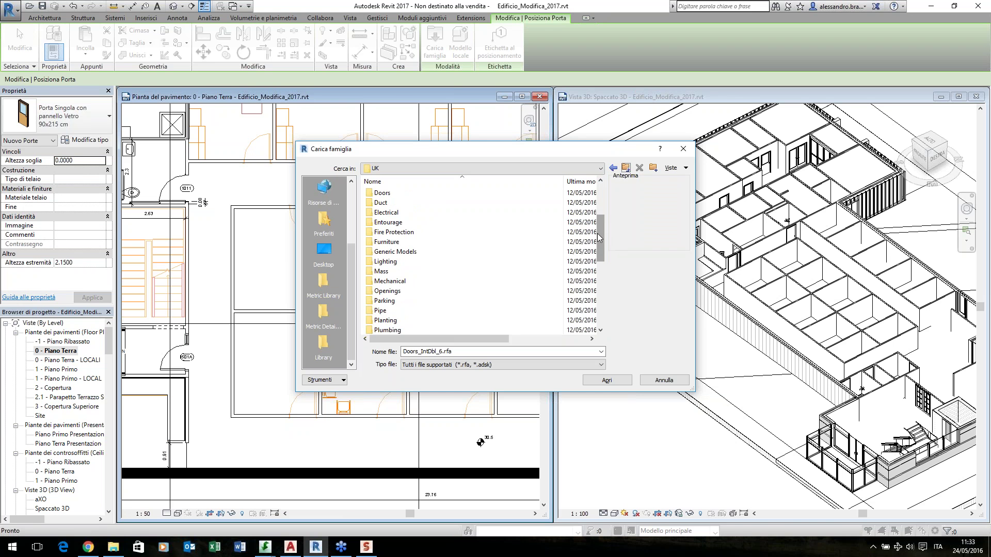
{"action": "scroll", "coordinate": [599, 236], "scroll_direction": "down", "scroll_amount": 1}
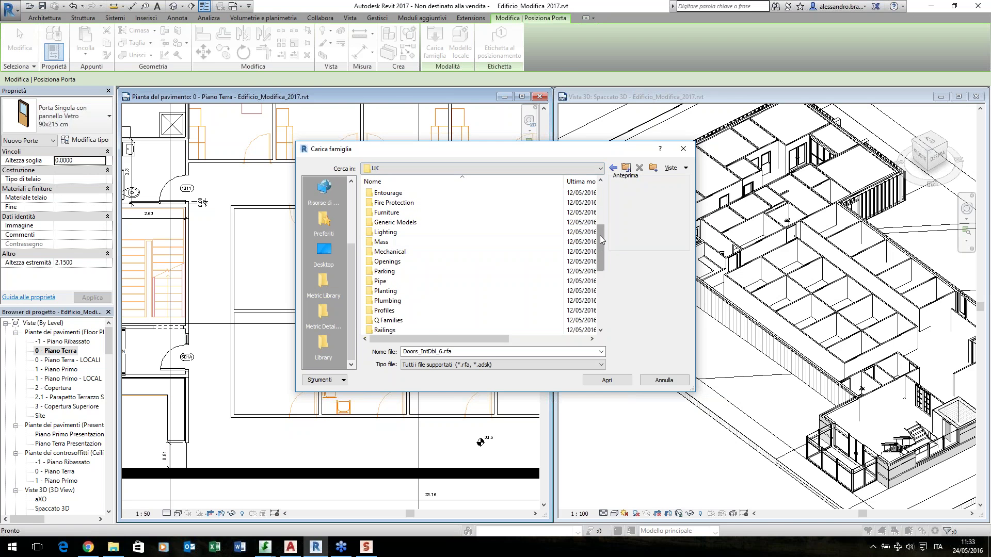
{"action": "scroll", "coordinate": [601, 241], "scroll_direction": "down", "scroll_amount": 1}
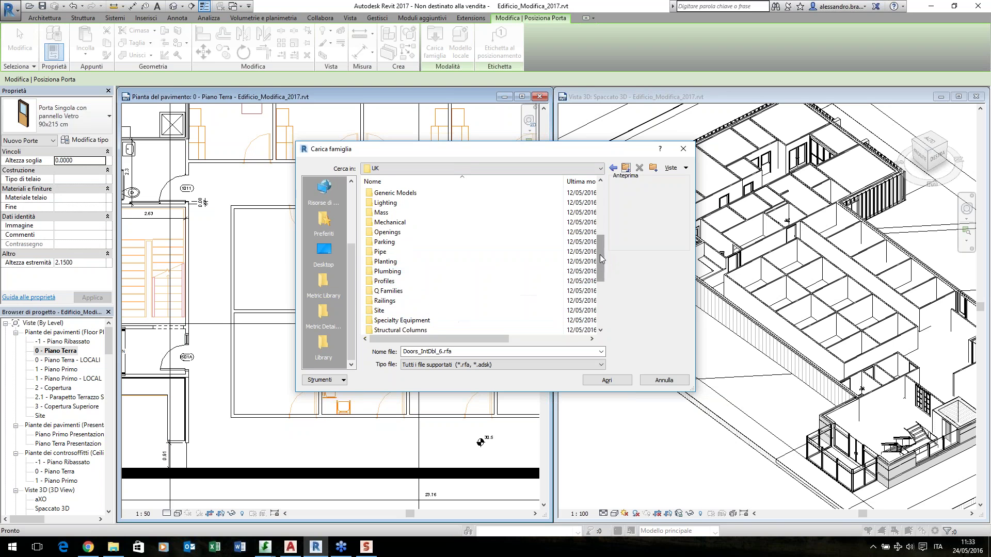
{"action": "scroll", "coordinate": [600, 258], "scroll_direction": "down", "scroll_amount": 3}
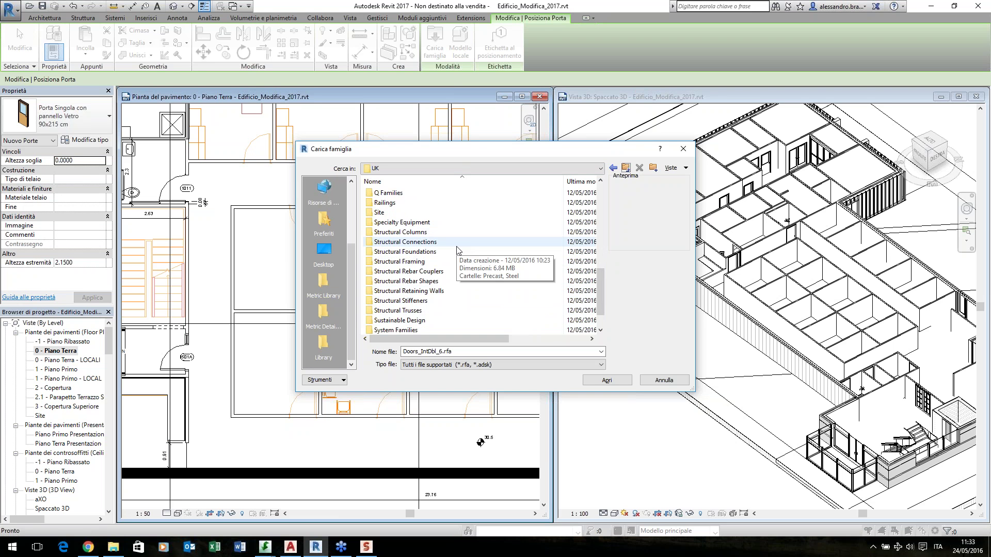
Browse the UK library's Structural Columns > Steel > British Standard folder, preview UB-Universal Beams-Column.rfa, and leave without loading a family
{"action": "double_click", "coordinate": [395, 232]}
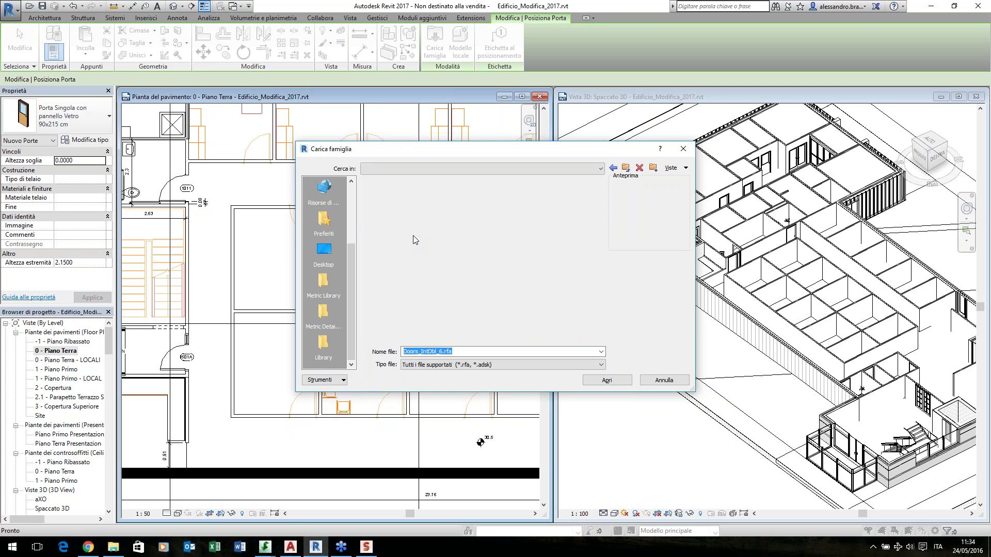
{"action": "double_click", "coordinate": [382, 221]}
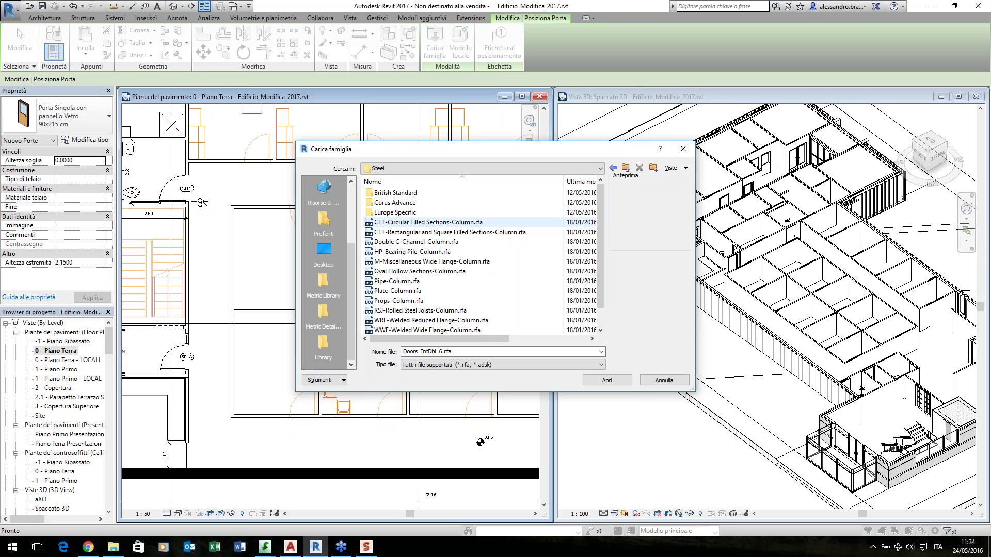
{"action": "double_click", "coordinate": [392, 193]}
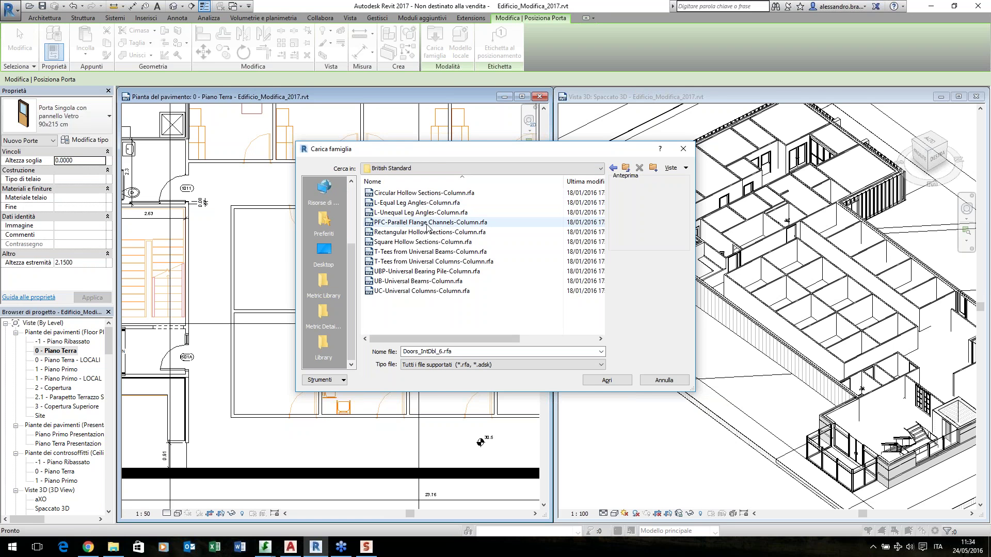
{"action": "left_click", "coordinate": [423, 281]}
{"action": "key", "text": "Up"}
{"action": "key", "text": "Up"}
{"action": "key", "text": "Up"}
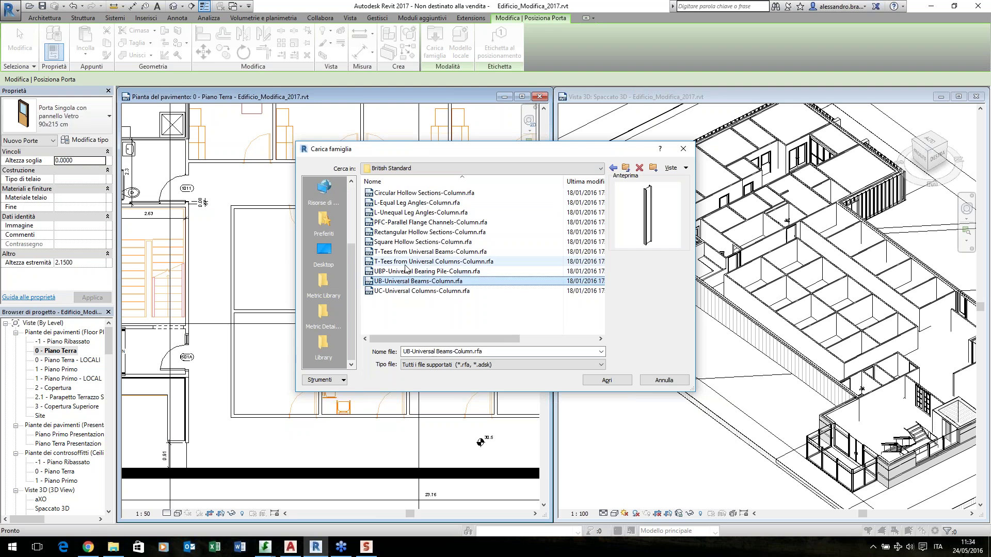
{"action": "left_click", "coordinate": [660, 381]}
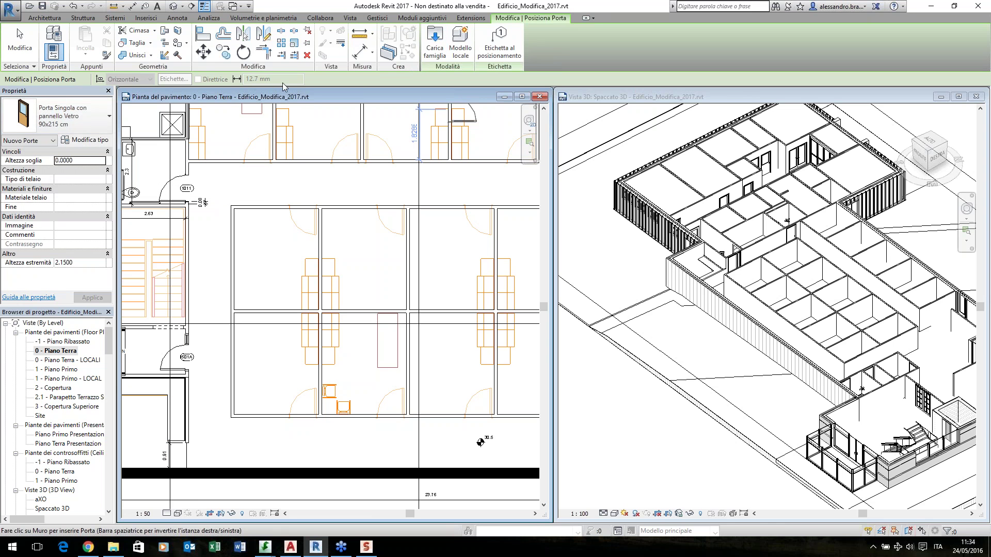
{"action": "left_click", "coordinate": [12, 9]}
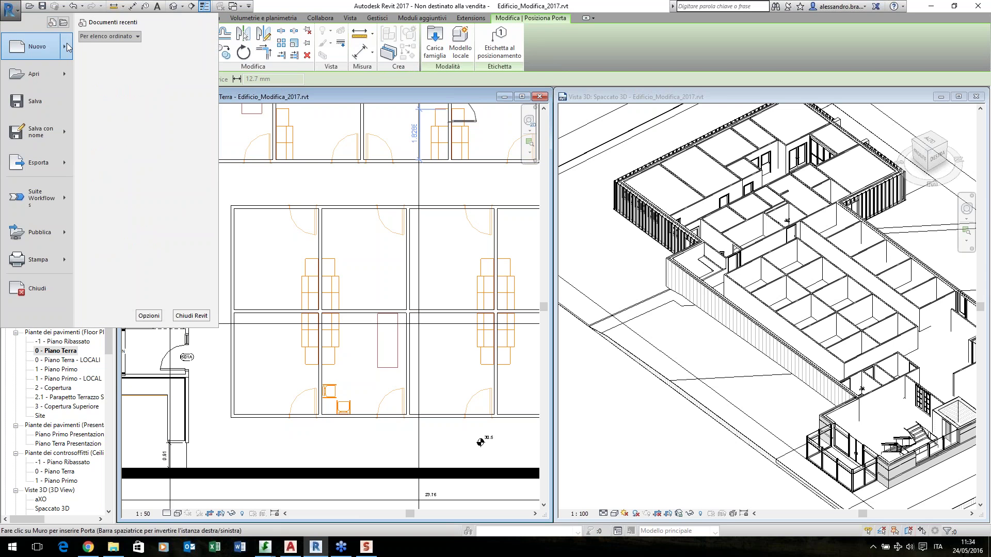
{"action": "mouse_move", "coordinate": [67, 47]}
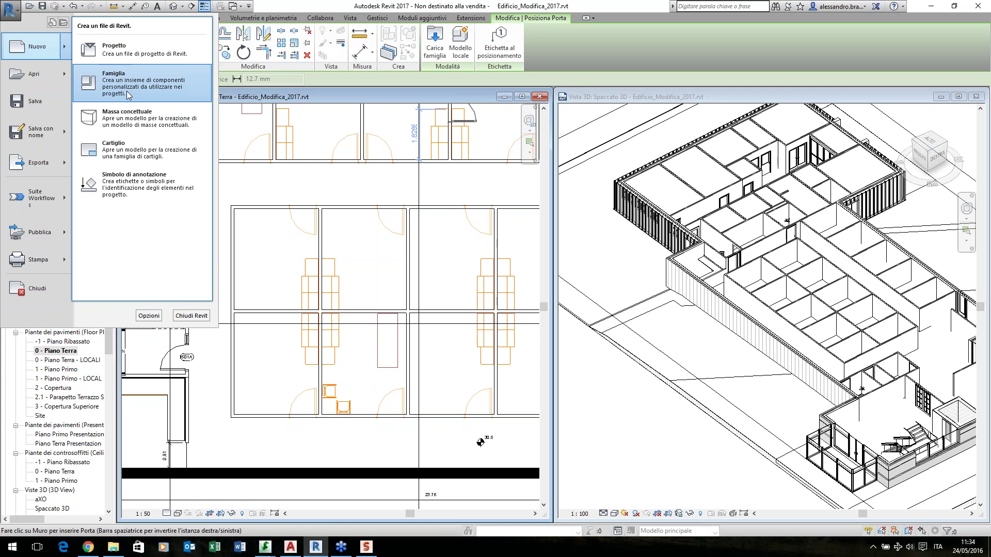
{"action": "left_click", "coordinate": [129, 96]}
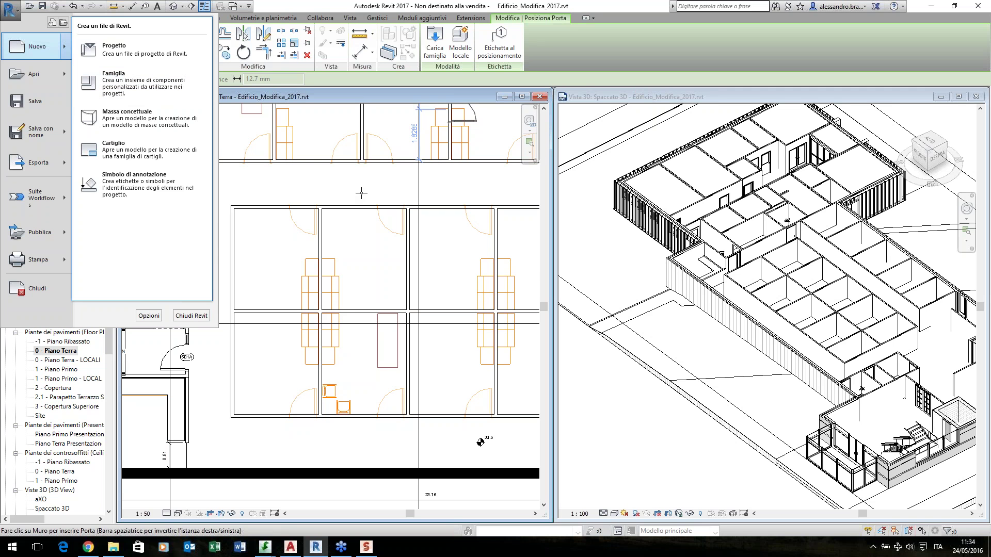
{"action": "key", "text": "Escape"}
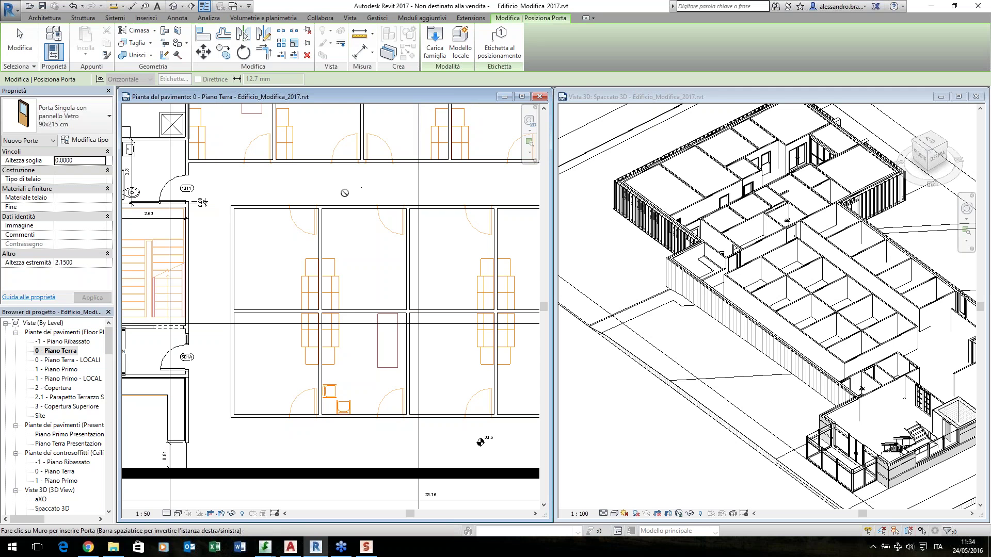
Place a 90x215 cm glass-panel door in the first room's upper corridor wall, flipping its hand to match the DWG door swing
{"action": "scroll", "coordinate": [279, 214], "scroll_direction": "up", "scroll_amount": 3}
{"action": "scroll", "coordinate": [301, 208], "scroll_direction": "up", "scroll_amount": 1}
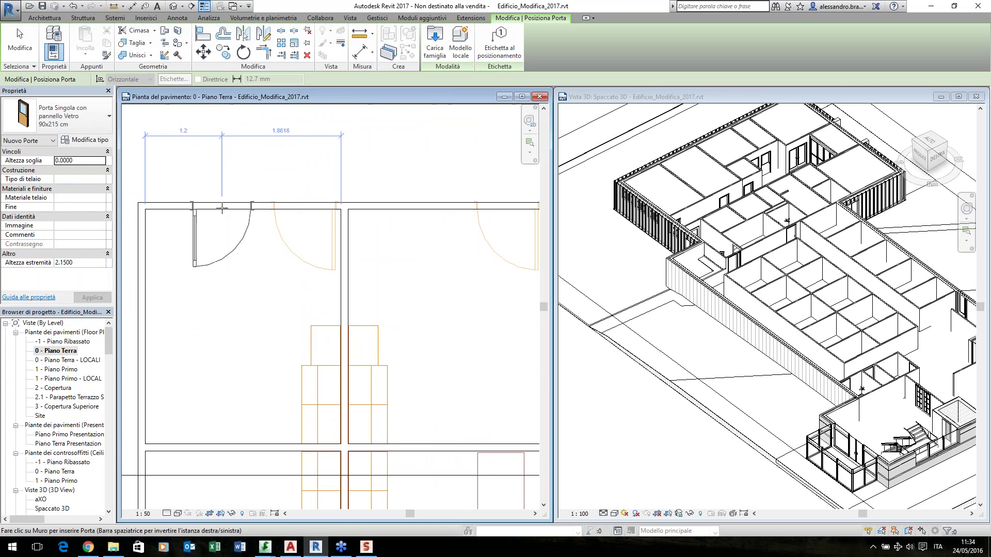
{"action": "key", "text": "space"}
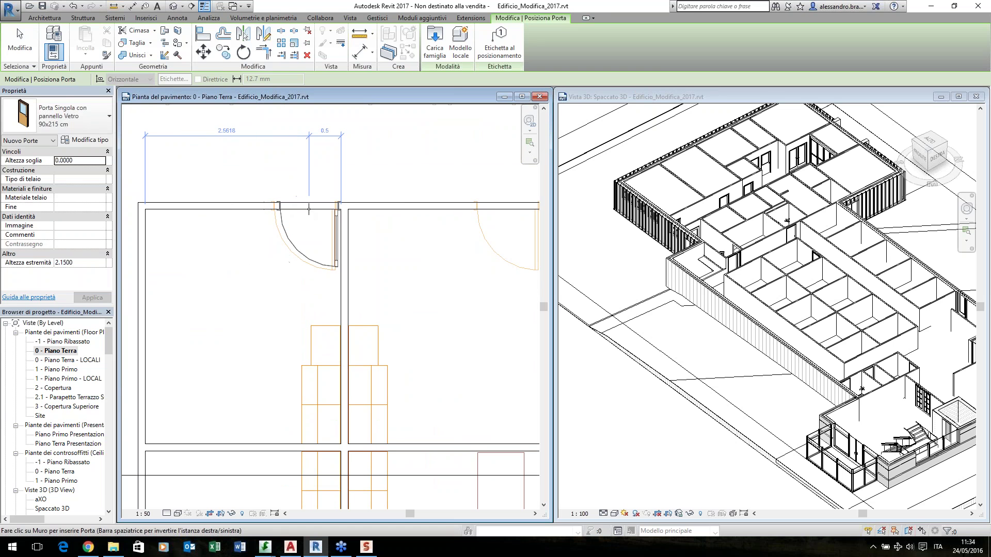
{"action": "scroll", "coordinate": [303, 209], "scroll_direction": "up", "scroll_amount": 2}
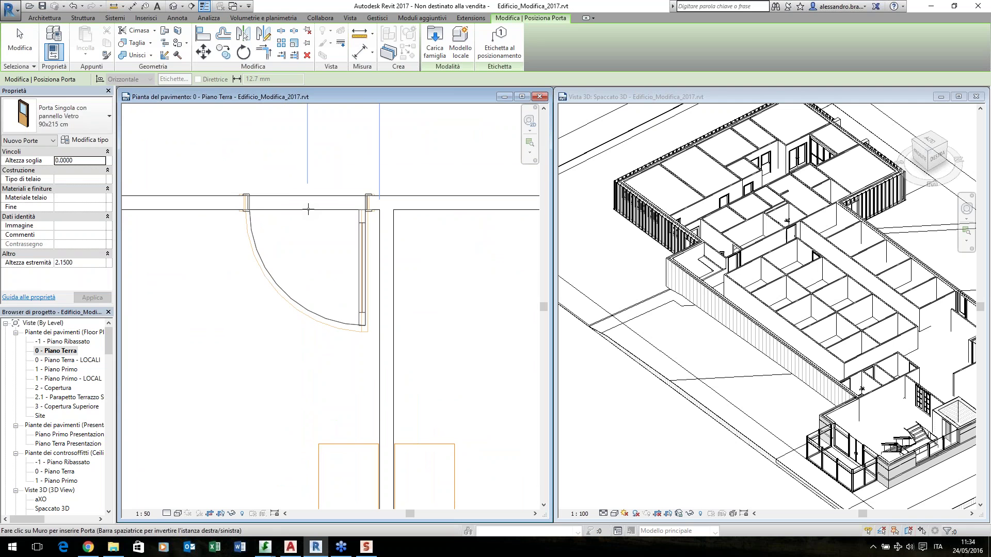
{"action": "left_click", "coordinate": [308, 208]}
{"action": "scroll", "coordinate": [307, 172], "scroll_direction": "down", "scroll_amount": 1}
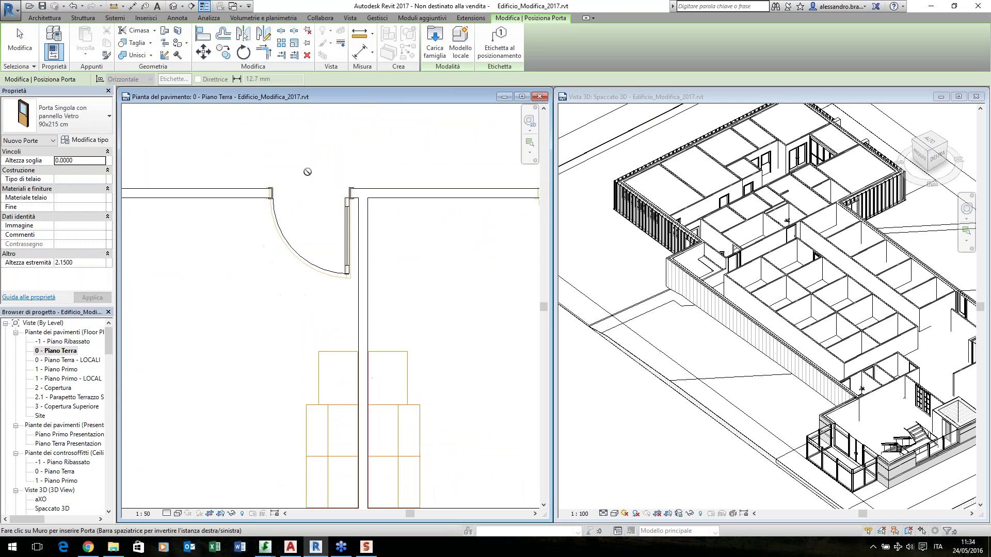
{"action": "scroll", "coordinate": [308, 172], "scroll_direction": "down", "scroll_amount": 1}
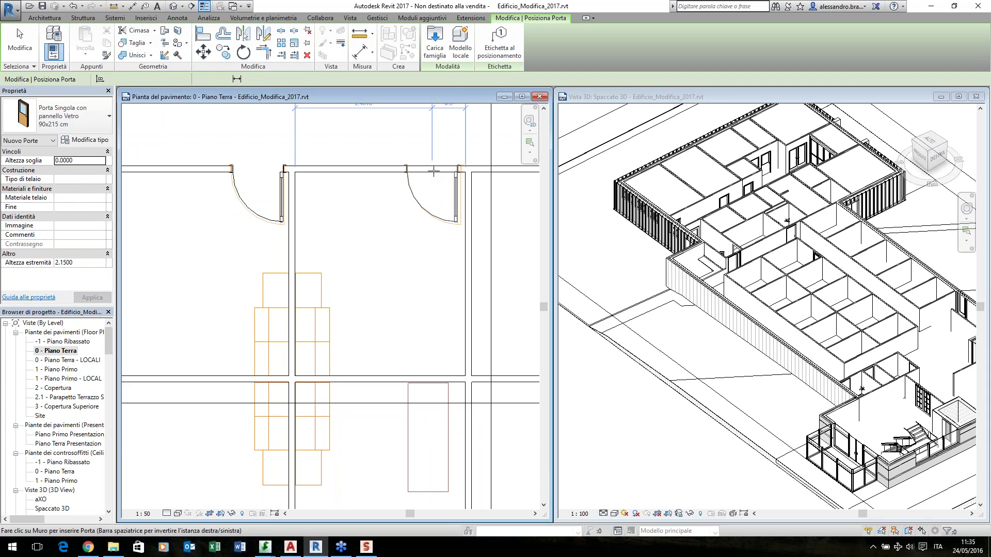
Place four more 90x215 cm glass-panel doors along the same wall over the remaining DWG door swings, and end door placement
{"action": "left_click", "coordinate": [433, 172]}
{"action": "scroll", "coordinate": [434, 172], "scroll_direction": "down", "scroll_amount": 1}
{"action": "middle_click_drag", "start_coordinate": [541, 180], "coordinate": [376, 189]}
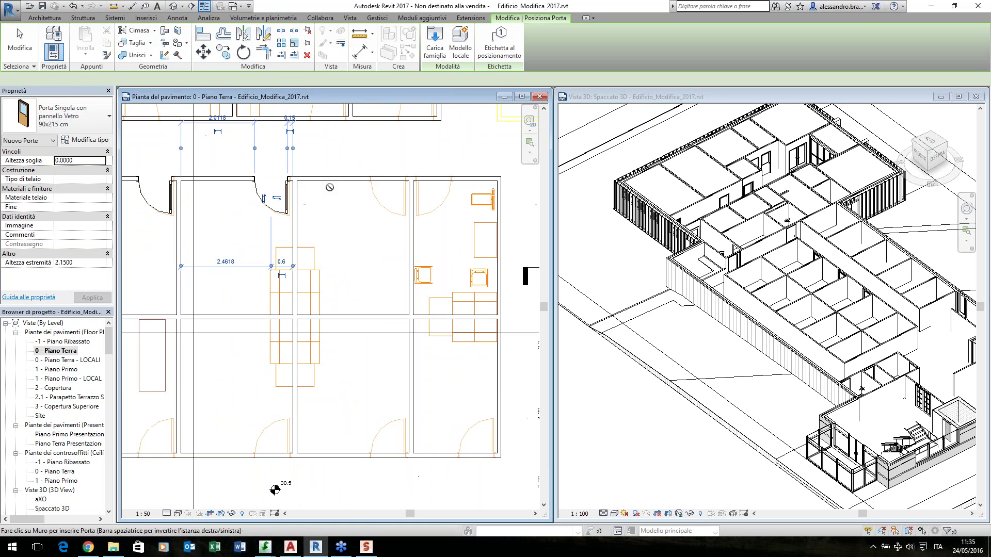
{"action": "left_click", "coordinate": [390, 178]}
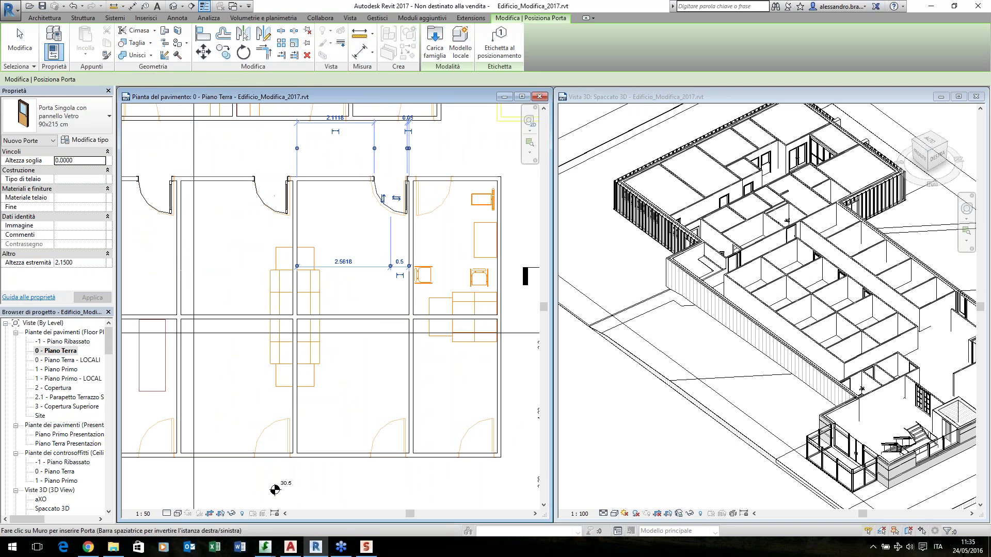
{"action": "left_click", "coordinate": [433, 179]}
{"action": "key", "text": "Escape"}
{"action": "key", "text": "Escape"}
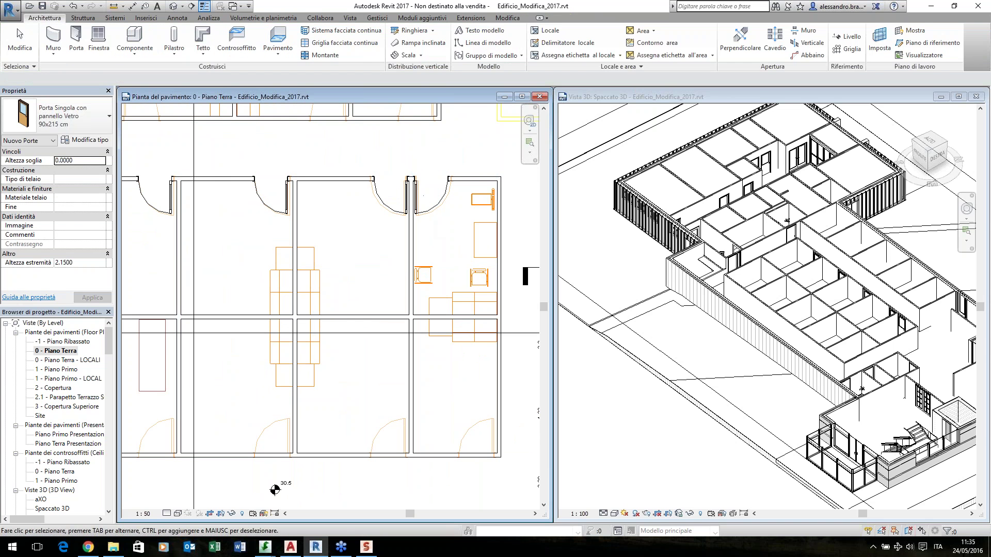
Select the last door placed in the end room and inspect the row of new doors in the 3D view
{"action": "scroll", "coordinate": [443, 229], "scroll_direction": "up", "scroll_amount": 2}
{"action": "scroll", "coordinate": [442, 229], "scroll_direction": "up", "scroll_amount": 3}
{"action": "left_click", "coordinate": [450, 178]}
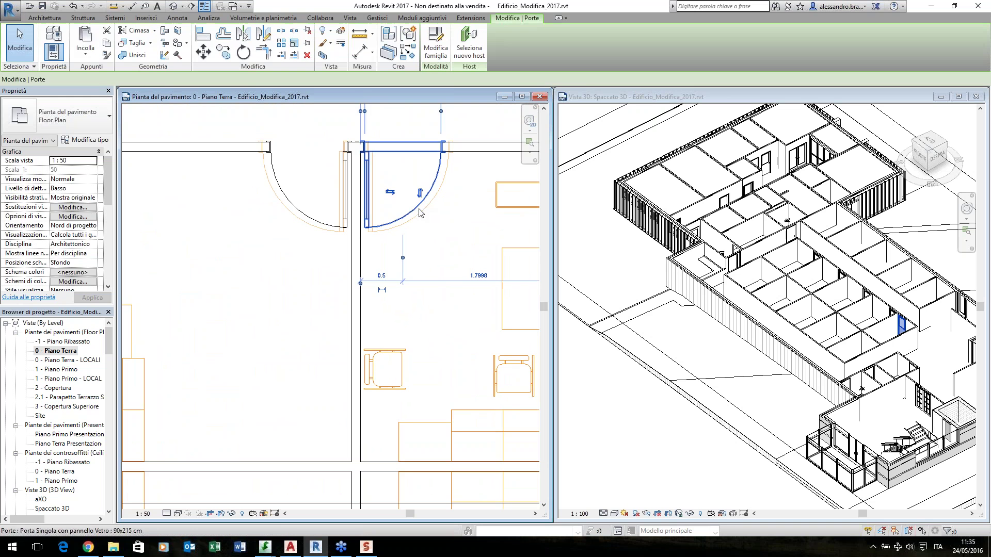
{"action": "middle_click_drag", "start_coordinate": [443, 181], "coordinate": [395, 237]}
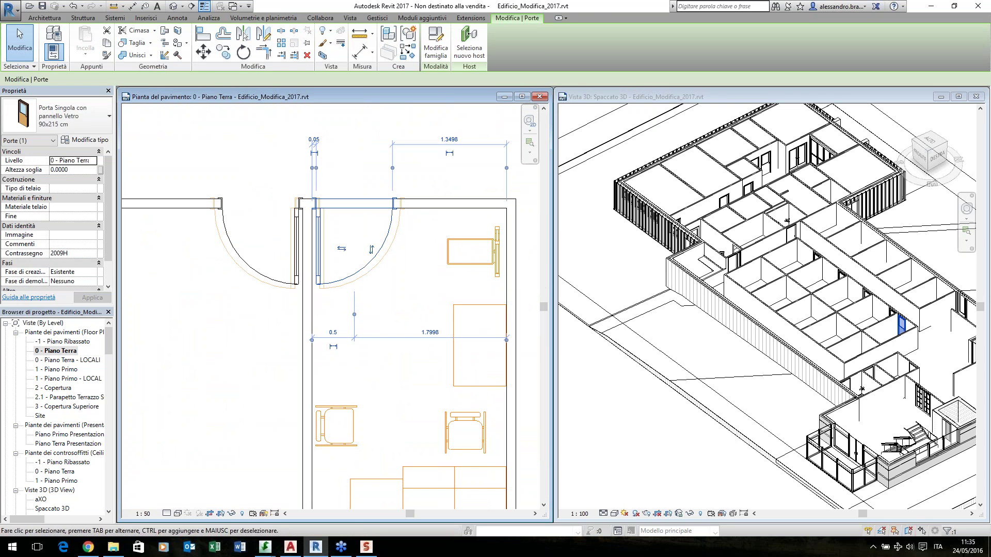
{"action": "key", "text": "ctrl+Tab"}
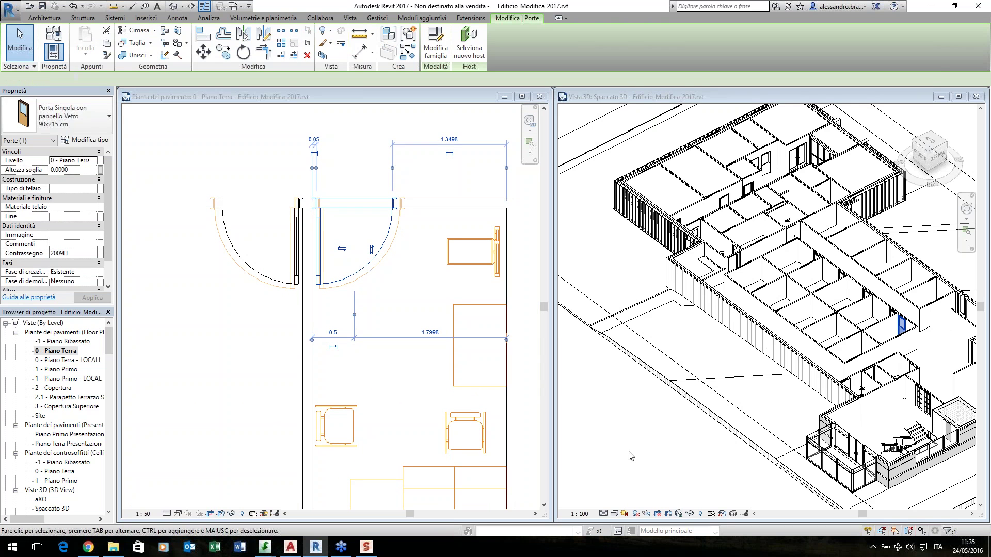
{"action": "scroll", "coordinate": [819, 316], "scroll_direction": "up", "scroll_amount": 8}
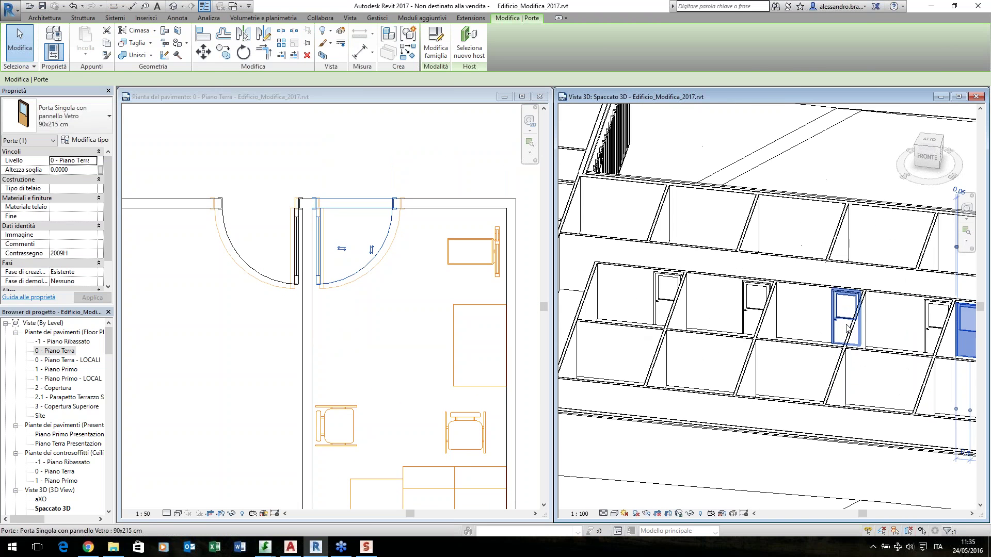
Select the middle door of the row in the Spaccato 3D view and look through the available door types
{"action": "left_click", "coordinate": [818, 312]}
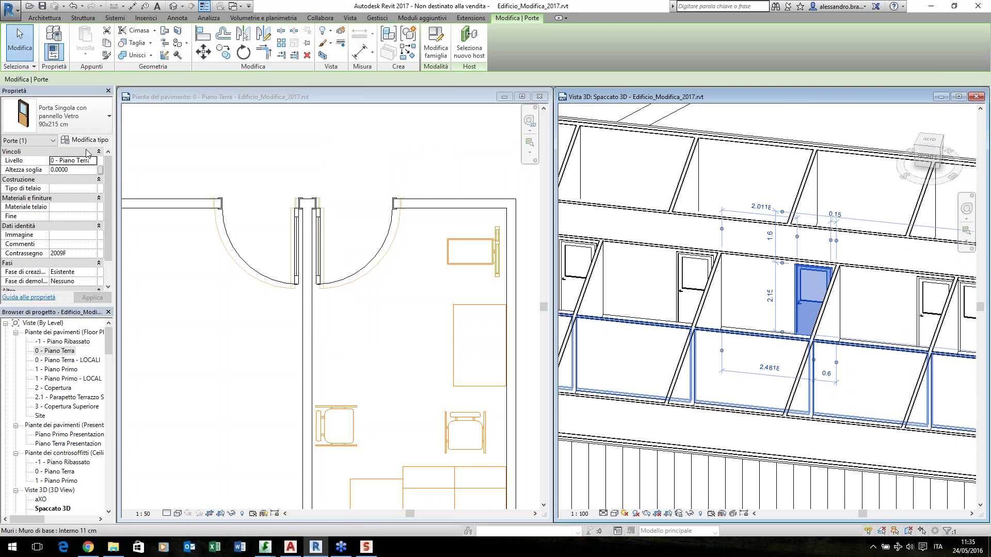
{"action": "left_click", "coordinate": [96, 126]}
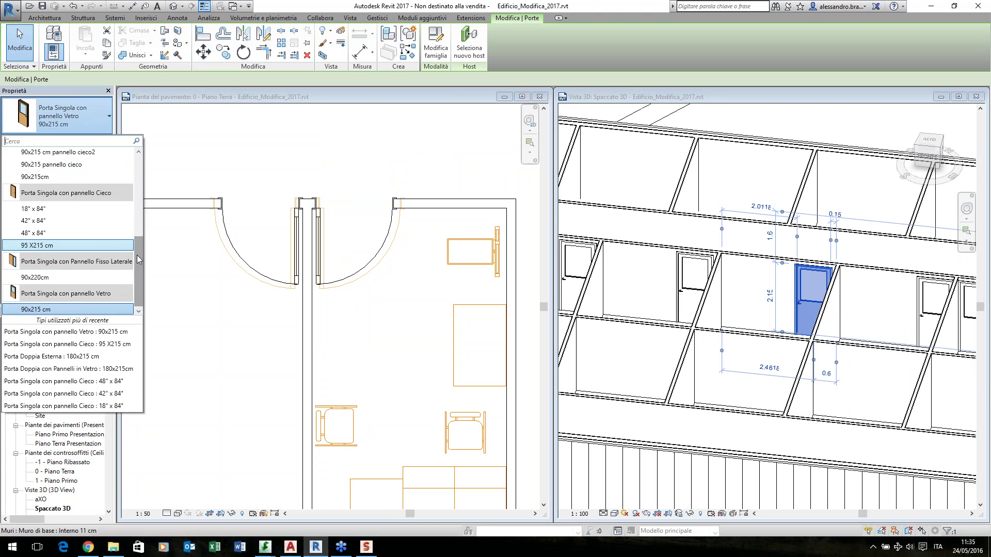
{"action": "left_click_drag", "start_coordinate": [137, 255], "coordinate": [132, 170]}
{"action": "left_click", "coordinate": [287, 149]}
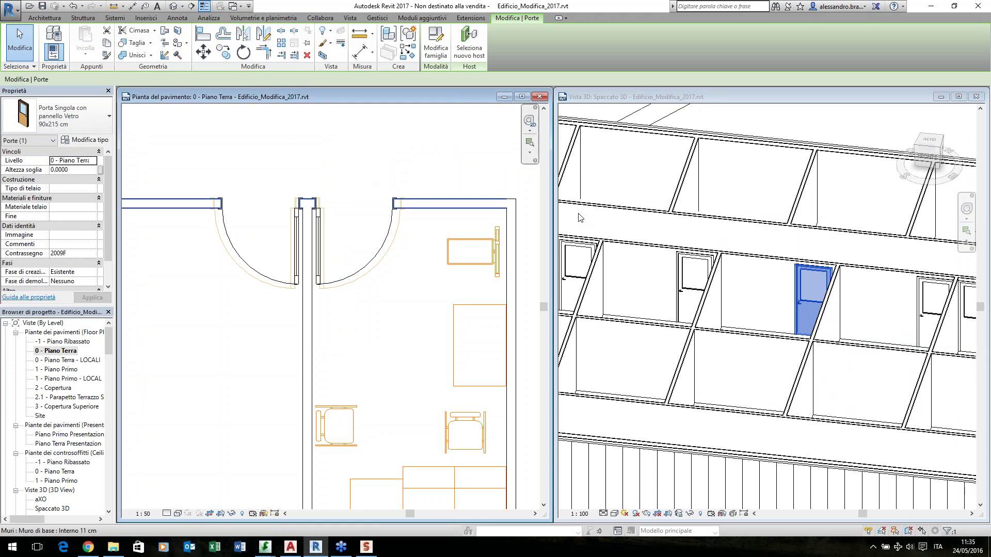
{"action": "left_click", "coordinate": [829, 178]}
{"action": "scroll", "coordinate": [838, 297], "scroll_direction": "down", "scroll_amount": 5}
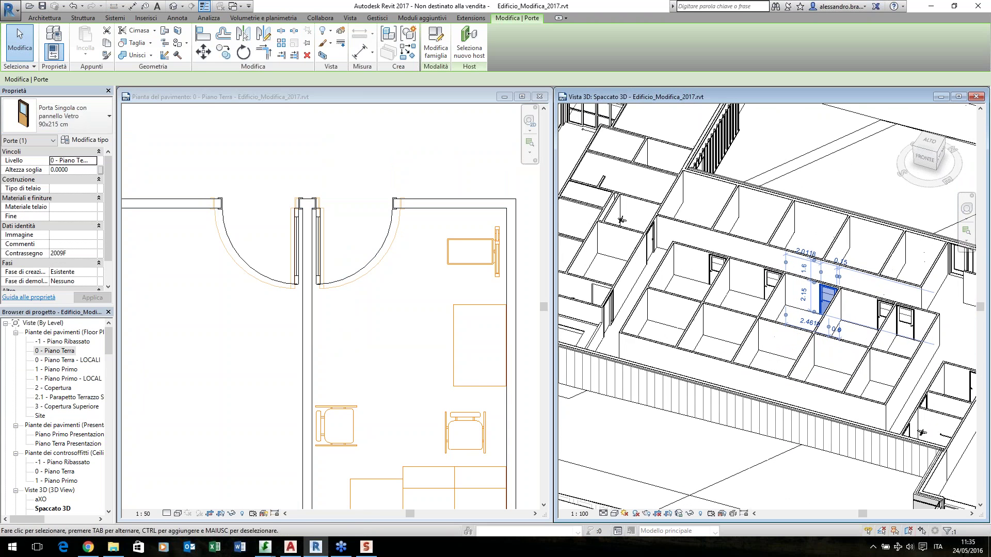
Set the end room door's distance from the adjoining partition to 0.1 in the Piano Terra plan
{"action": "left_click", "coordinate": [383, 304]}
{"action": "left_click", "coordinate": [376, 265]}
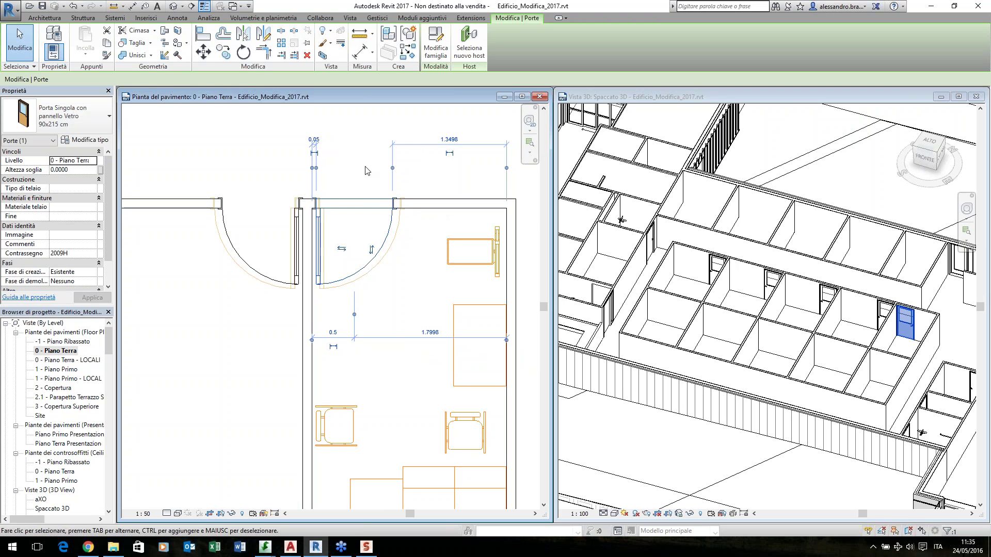
{"action": "scroll", "coordinate": [361, 165], "scroll_direction": "up", "scroll_amount": 2}
{"action": "middle_click_drag", "start_coordinate": [365, 173], "coordinate": [323, 191]}
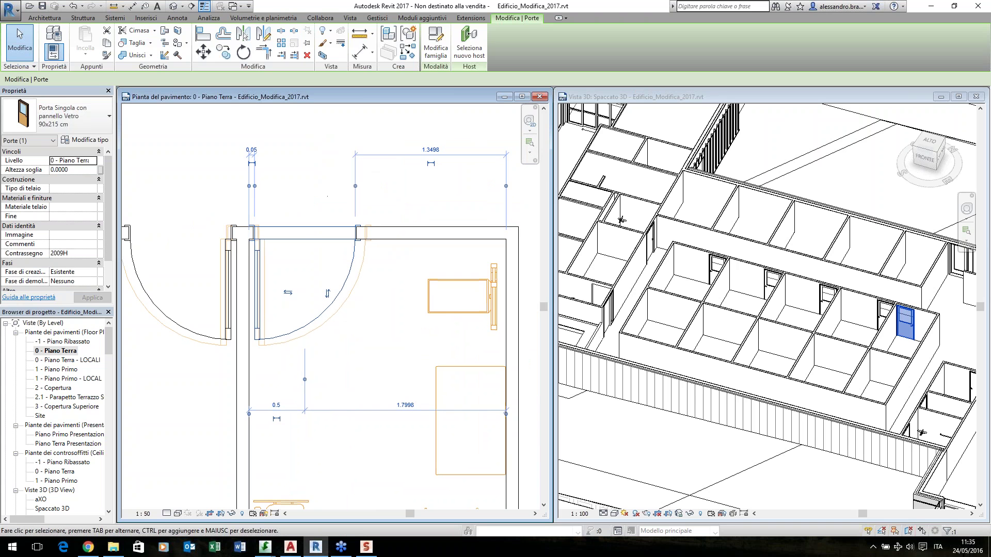
{"action": "left_click", "coordinate": [272, 151]}
{"action": "left_click", "coordinate": [254, 282]}
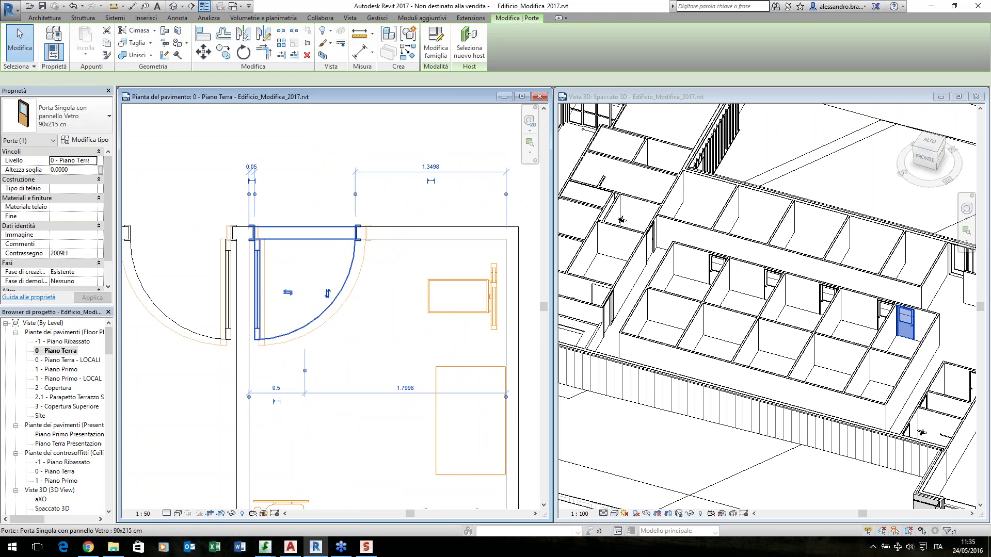
{"action": "left_click", "coordinate": [256, 169]}
{"action": "type", "text": ".1"}
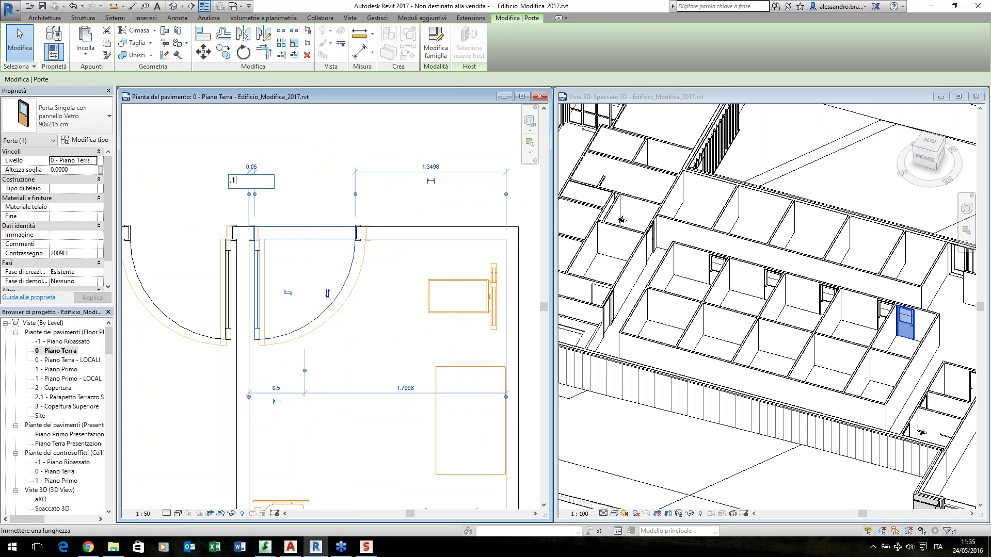
{"action": "key", "text": "Return"}
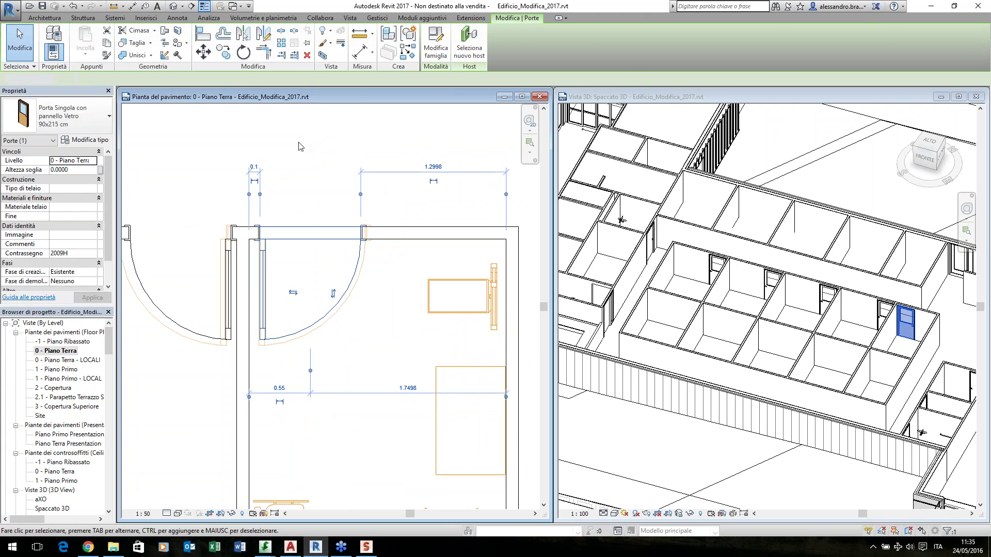
{"action": "key", "text": "Escape"}
{"action": "left_click", "coordinate": [261, 260]}
{"action": "middle_click_drag", "start_coordinate": [296, 203], "coordinate": [315, 200]}
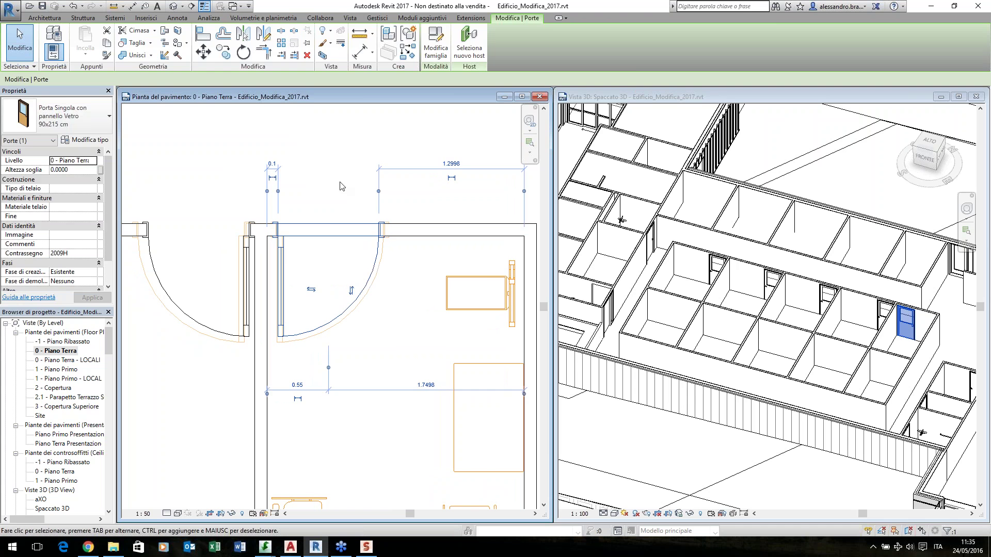
{"action": "key", "text": "Escape"}
Set the distance between the neighbouring room's door and the same partition to 0.1
{"action": "left_click", "coordinate": [246, 289]}
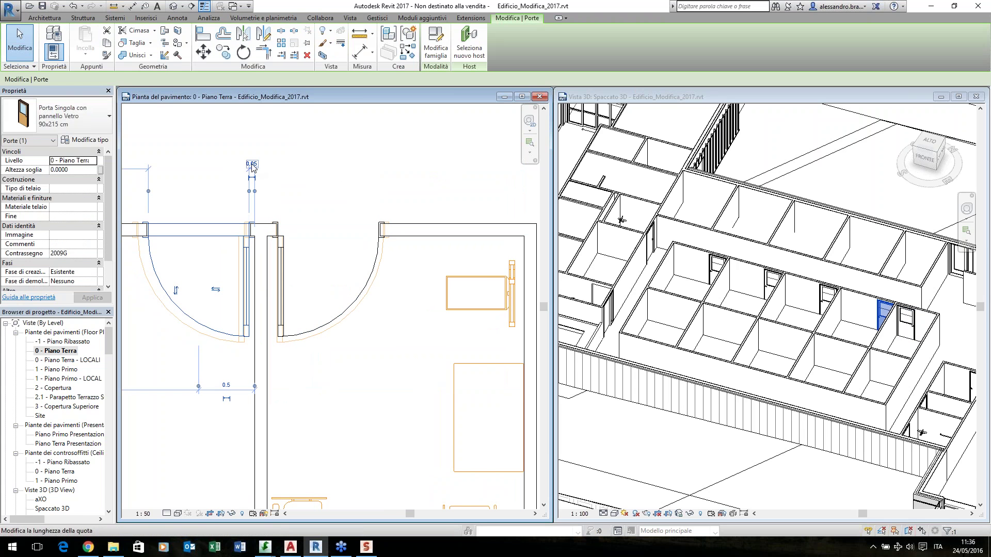
{"action": "left_click", "coordinate": [251, 164]}
{"action": "type", "text": "0.1"}
{"action": "key", "text": "Return"}
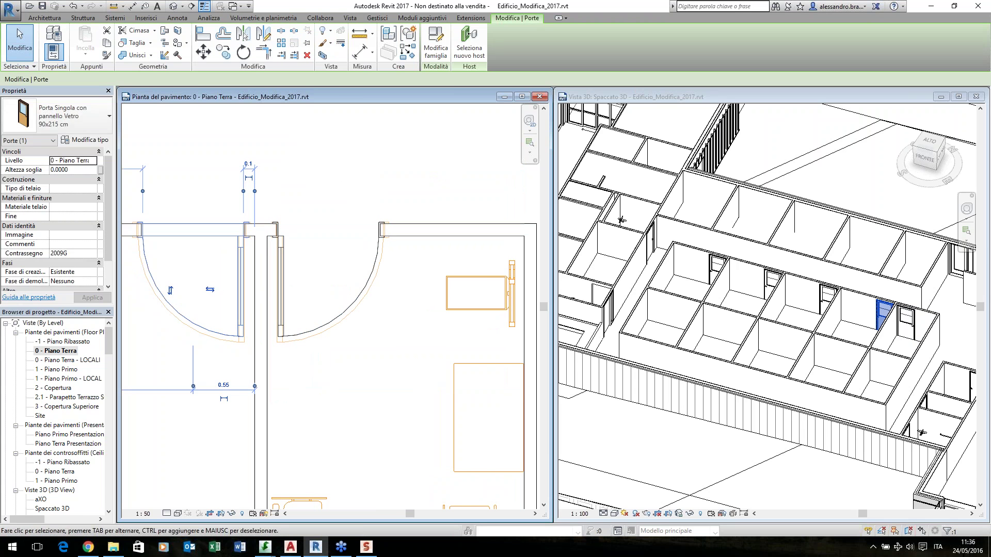
{"action": "key", "text": "Escape"}
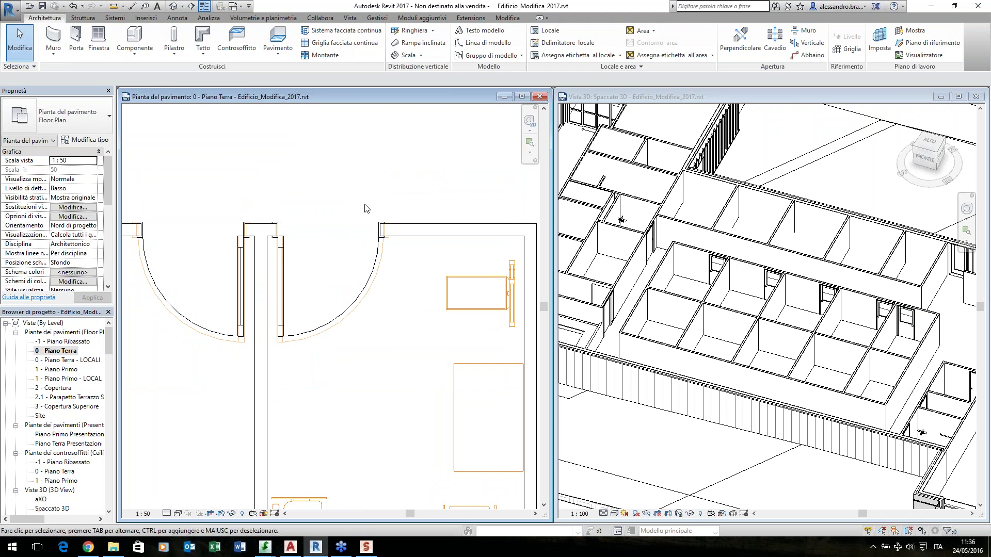
Convert the temporary 0.1 dimensions between the two facing doors and their shared partition into permanent dimensions
{"action": "middle_click_drag", "start_coordinate": [353, 404], "coordinate": [370, 382]}
{"action": "left_click", "coordinate": [297, 263]}
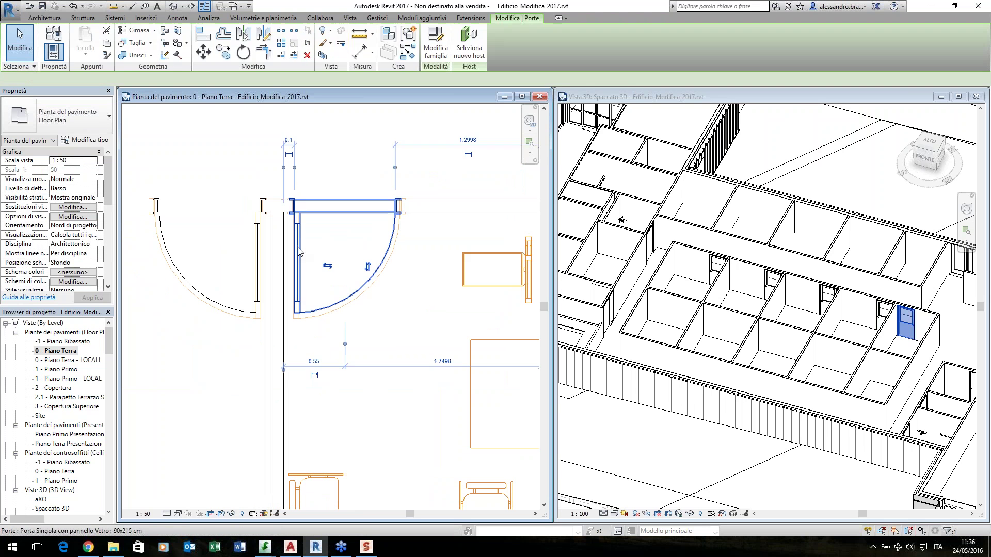
{"action": "left_click", "coordinate": [290, 154]}
{"action": "left_click", "coordinate": [331, 173]}
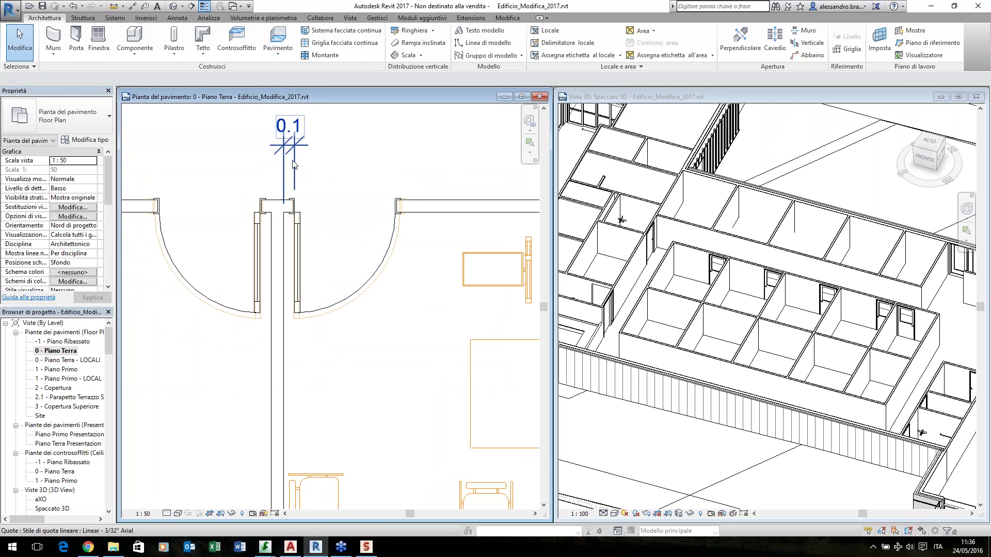
{"action": "left_click", "coordinate": [257, 258]}
{"action": "left_click", "coordinate": [351, 169]}
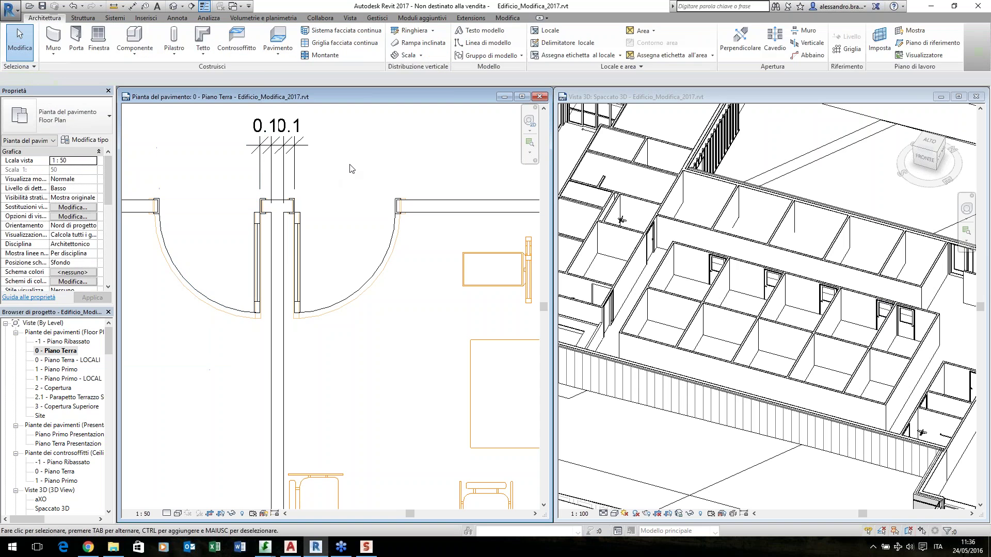
Stagger the end room door's 0.1 dimension above the neighbouring one and lock both dimensions
{"action": "left_click", "coordinate": [292, 126]}
{"action": "middle_click_drag", "start_coordinate": [286, 124], "coordinate": [293, 182]}
{"action": "left_click_drag", "start_coordinate": [296, 199], "coordinate": [297, 163]}
{"action": "left_click_drag", "start_coordinate": [291, 130], "coordinate": [291, 130]}
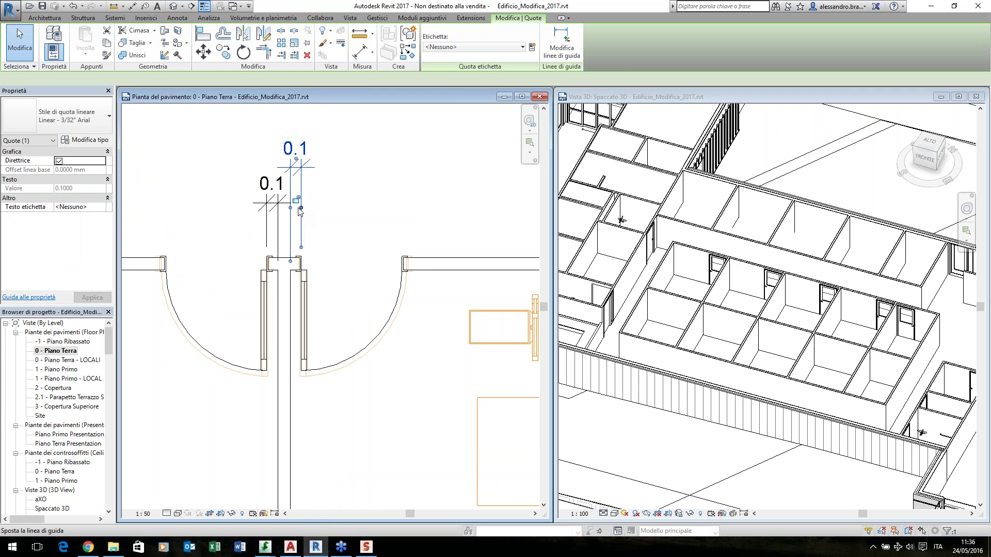
{"action": "left_click", "coordinate": [267, 223]}
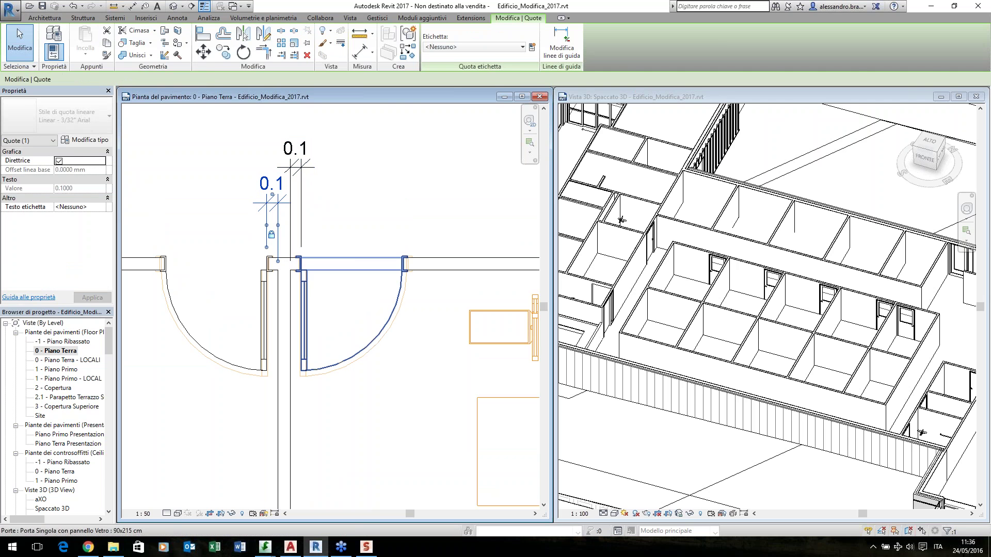
{"action": "left_click", "coordinate": [358, 238]}
Move the partition between the two doors towards the neighbouring room to test the locked distances, and undo the move
{"action": "scroll", "coordinate": [358, 238], "scroll_direction": "down", "scroll_amount": 2}
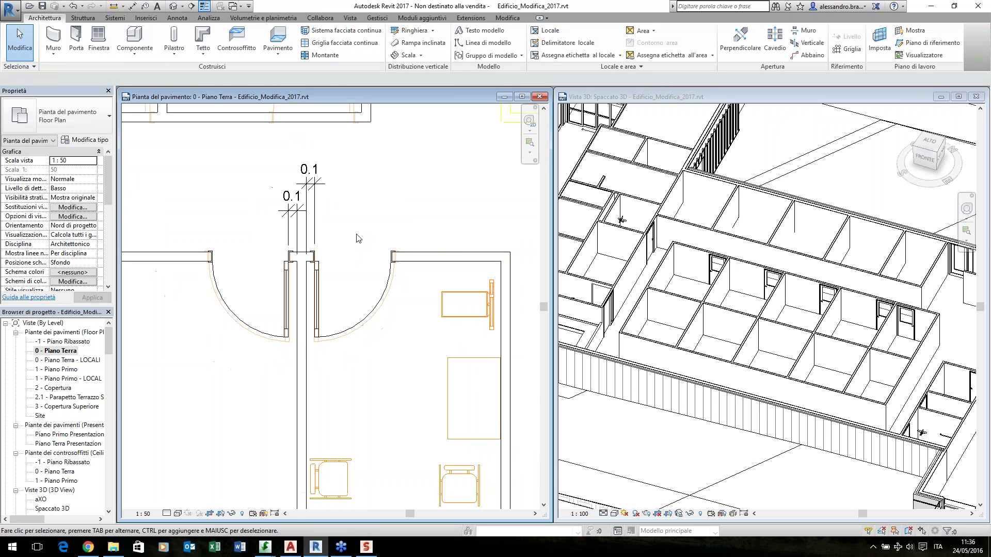
{"action": "scroll", "coordinate": [346, 332], "scroll_direction": "down", "scroll_amount": 1}
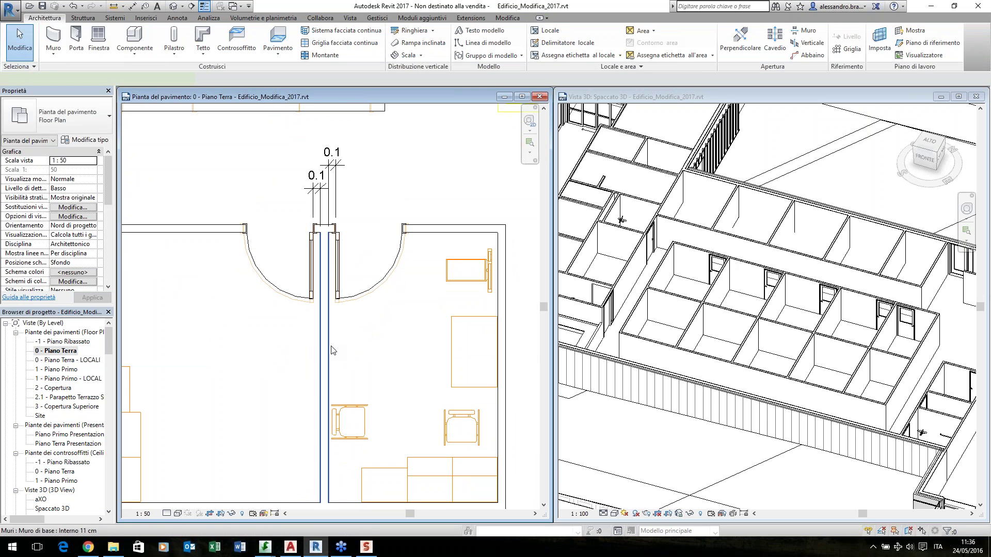
{"action": "left_click", "coordinate": [333, 353]}
{"action": "left_click_drag", "start_coordinate": [338, 359], "coordinate": [293, 377]}
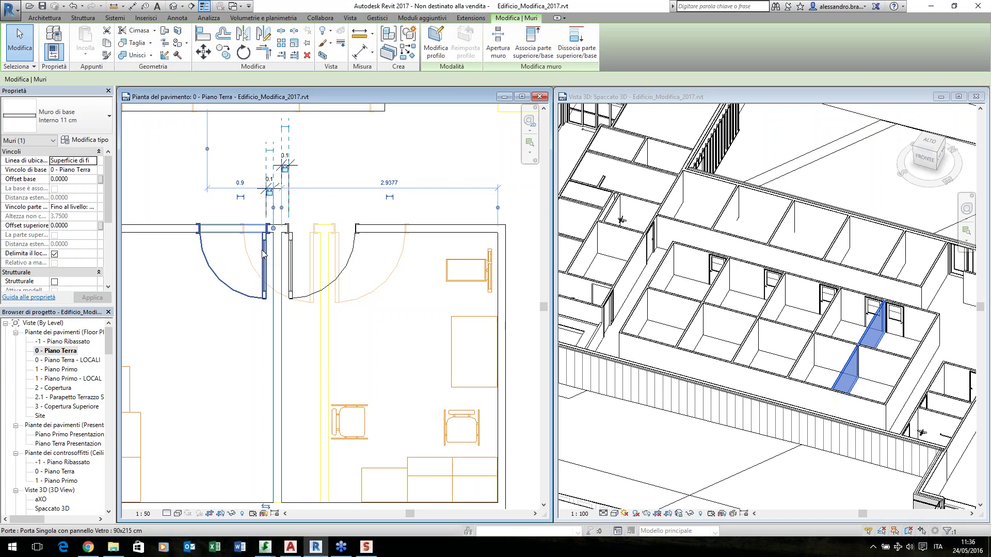
{"action": "left_click", "coordinate": [291, 266]}
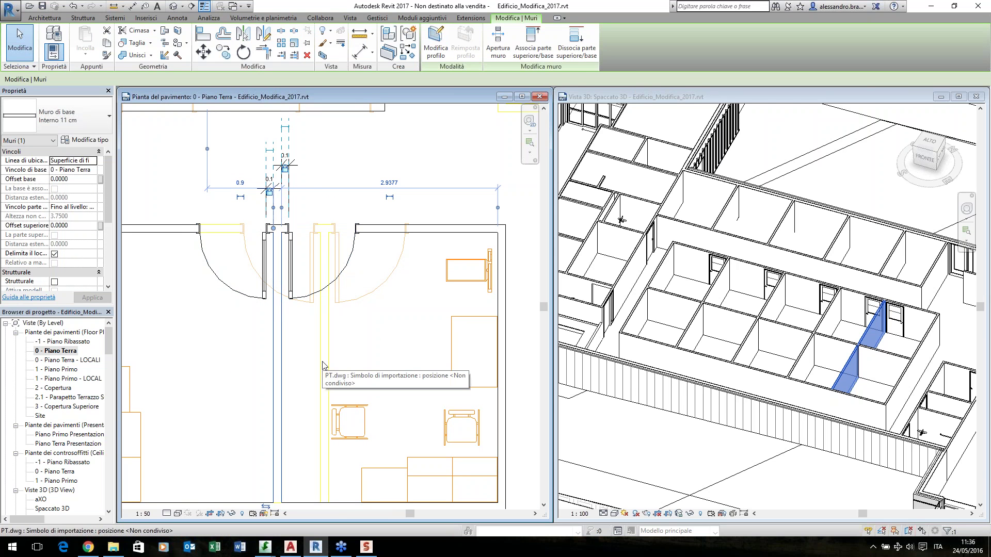
{"action": "key", "text": "ctrl+z"}
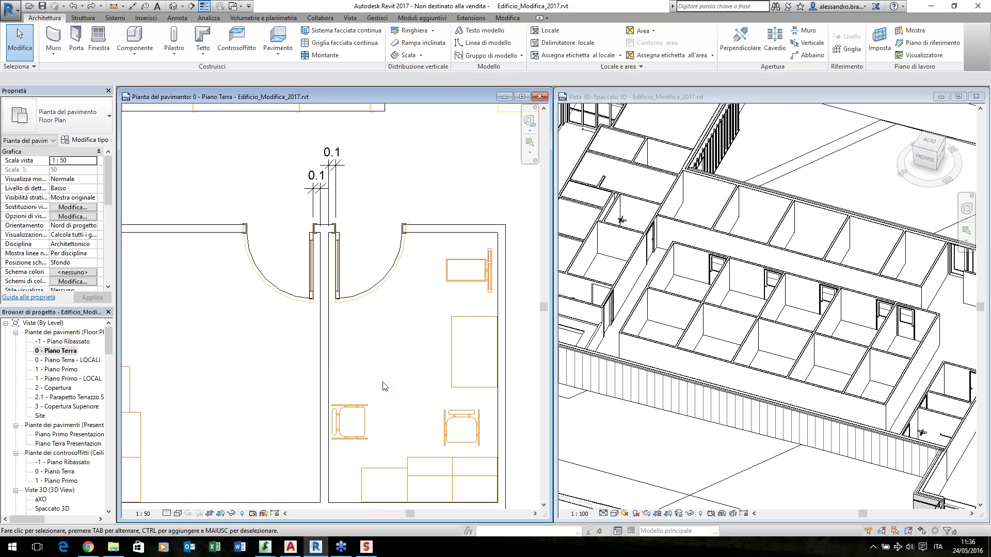
Draw a section across the last two rooms, looking towards their corridor doors, and open its view
{"action": "scroll", "coordinate": [288, 371], "scroll_direction": "down", "scroll_amount": 6}
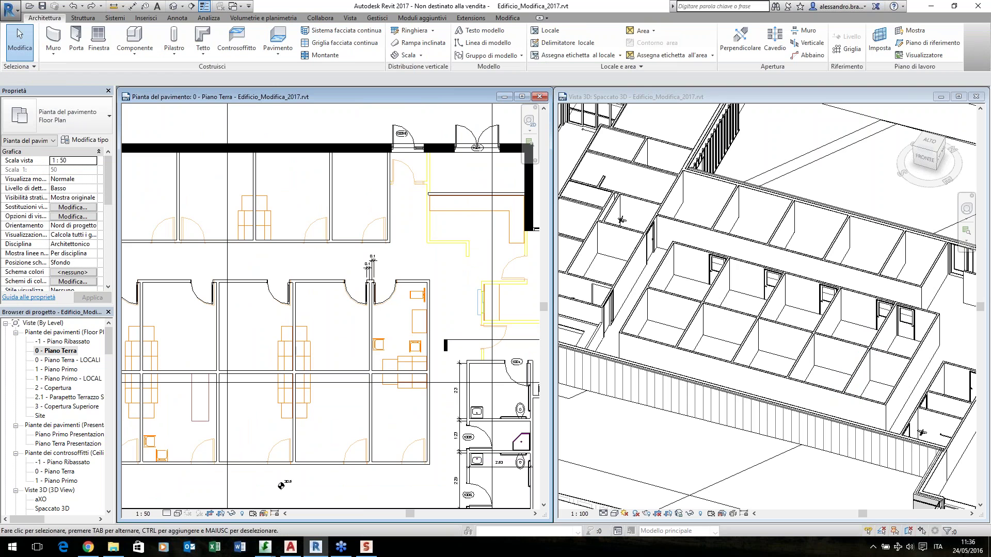
{"action": "scroll", "coordinate": [425, 272], "scroll_direction": "down", "scroll_amount": 2}
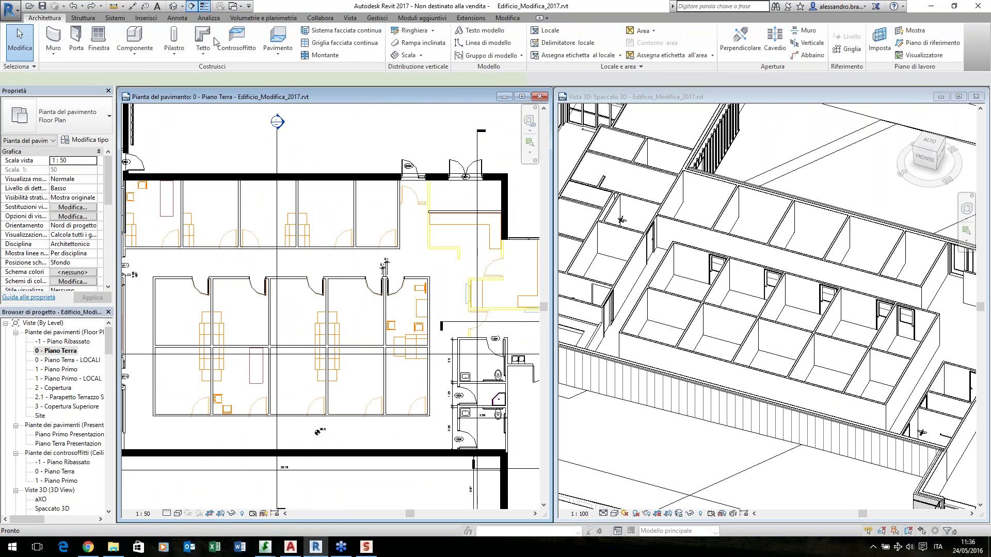
{"action": "left_click", "coordinate": [192, 6]}
{"action": "left_click", "coordinate": [301, 306]}
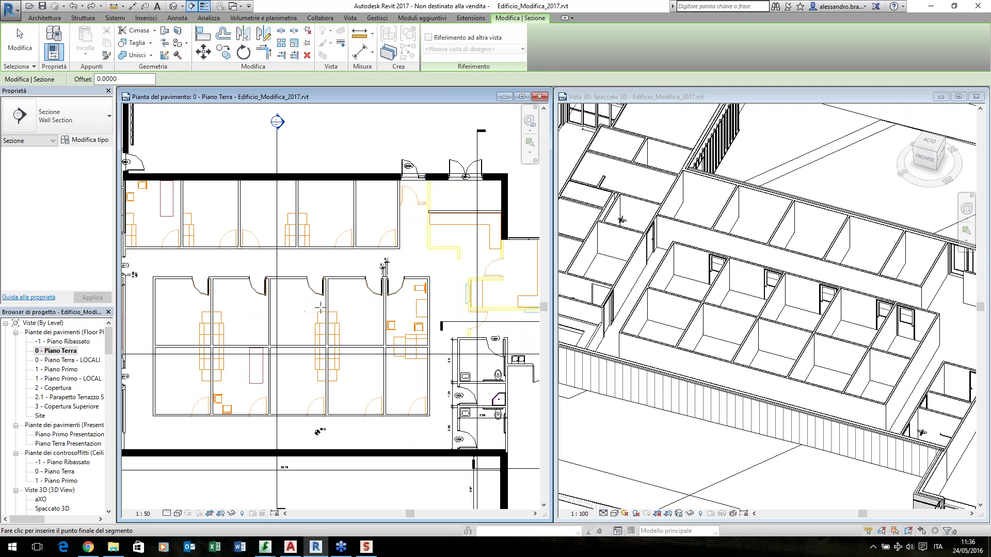
{"action": "left_click", "coordinate": [447, 306]}
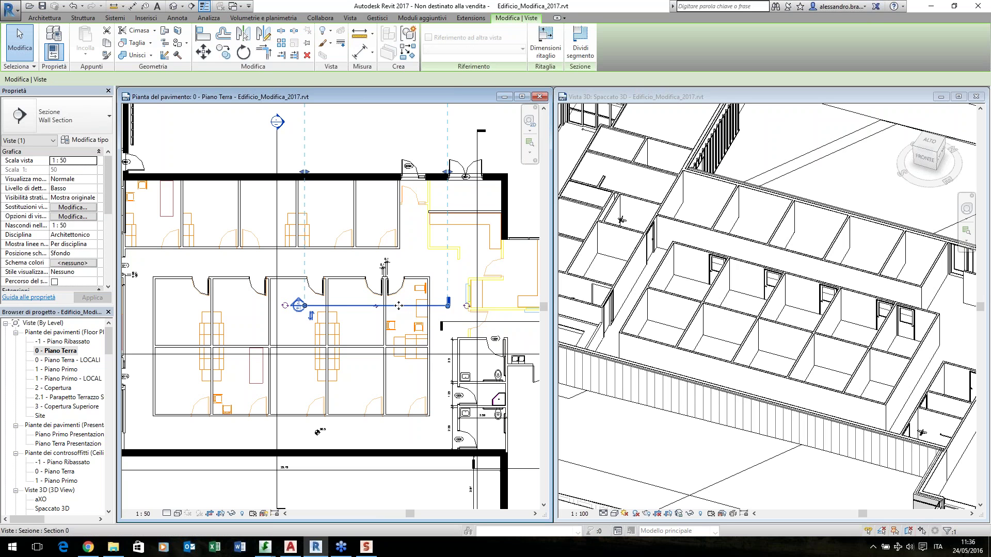
{"action": "right_click", "coordinate": [399, 306]}
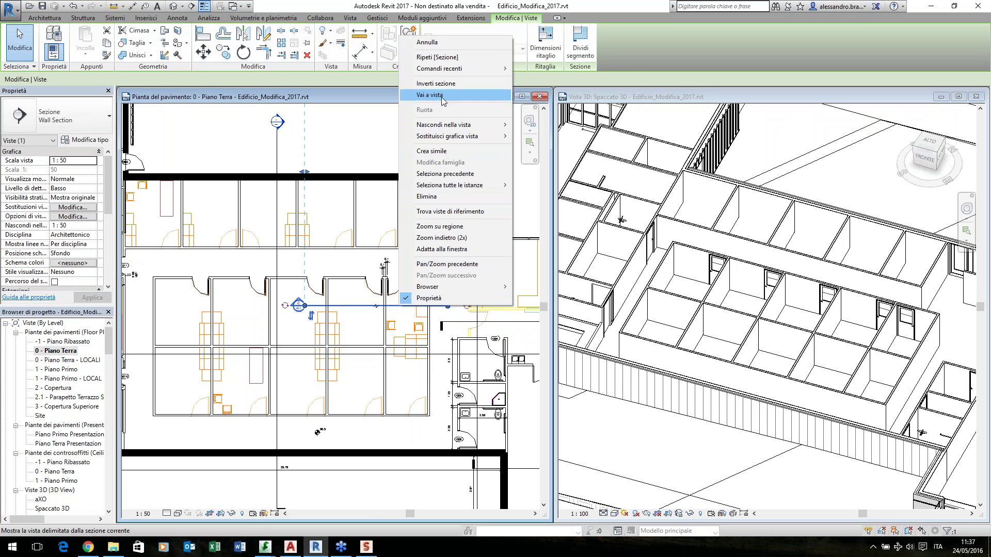
{"action": "left_click", "coordinate": [428, 95]}
{"action": "scroll", "coordinate": [496, 350], "scroll_direction": "up", "scroll_amount": 4}
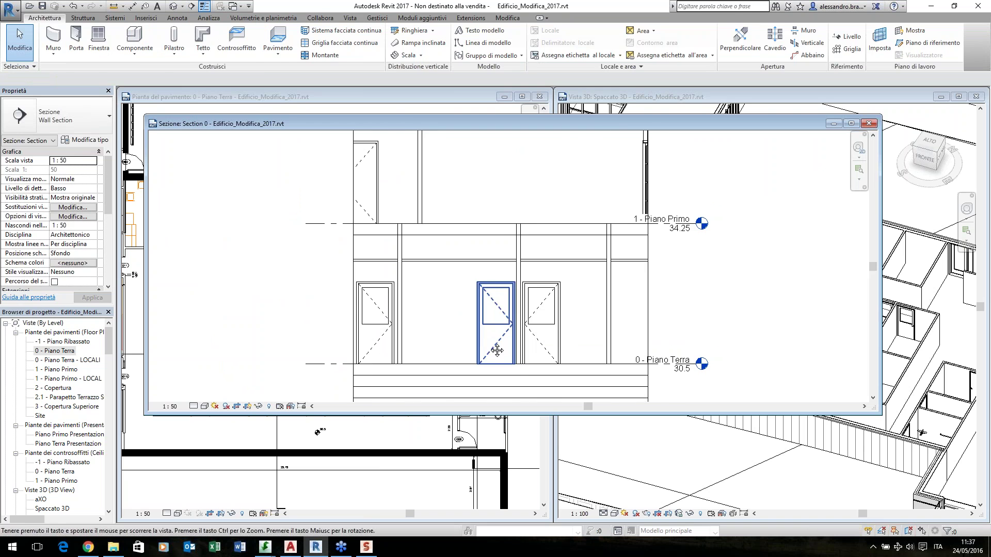
In the section view, move the partition between the two doors to 1.1 from the end wall and back to 2.3
{"action": "left_click", "coordinate": [519, 309]}
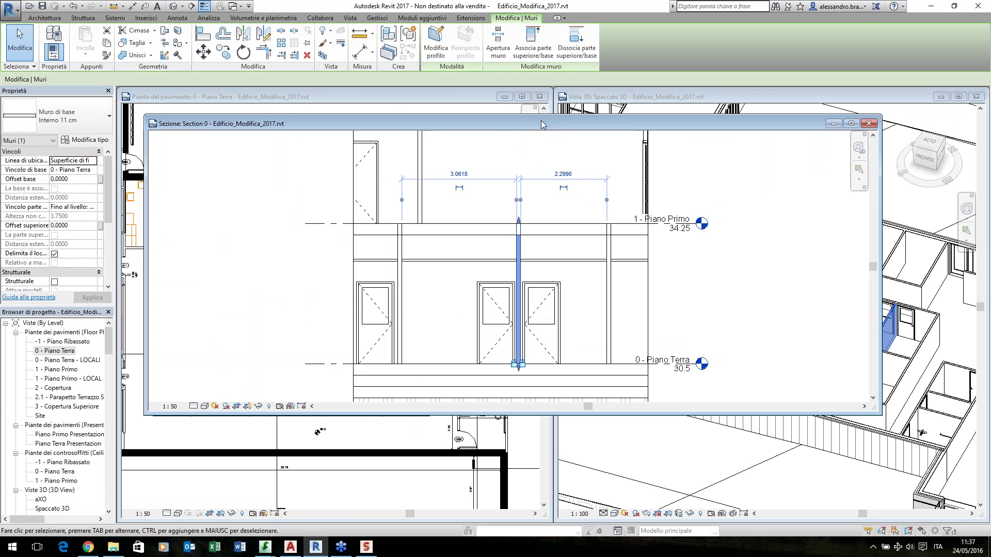
{"action": "left_click_drag", "start_coordinate": [542, 124], "coordinate": [524, 348]}
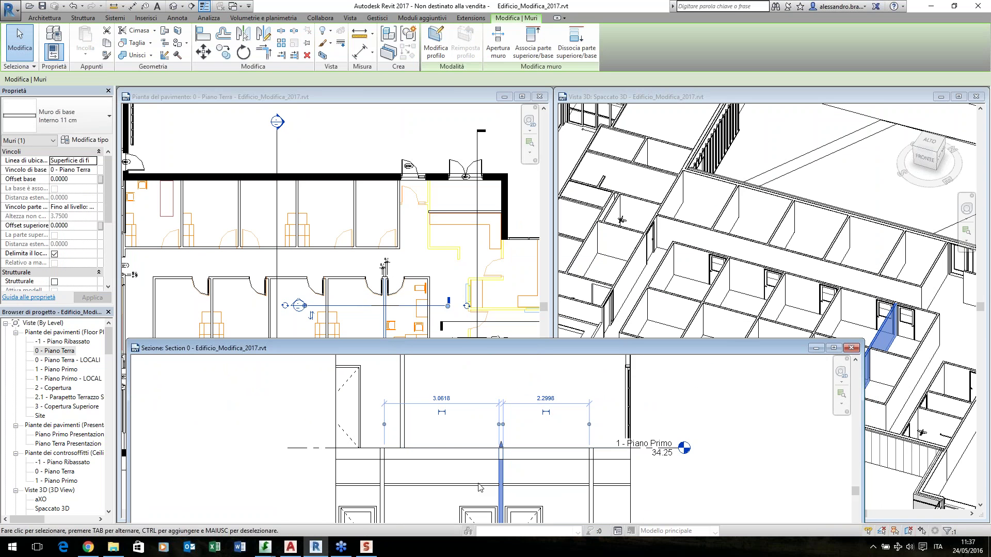
{"action": "left_click_drag", "start_coordinate": [738, 348], "coordinate": [751, 126]}
{"action": "scroll", "coordinate": [592, 363], "scroll_direction": "up", "scroll_amount": 2}
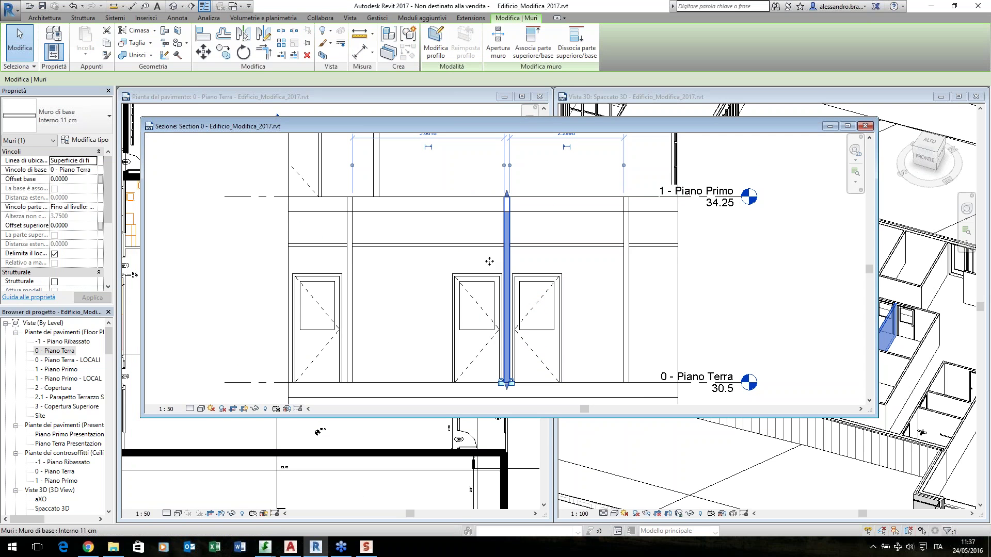
{"action": "left_click_drag", "start_coordinate": [490, 261], "coordinate": [566, 263]}
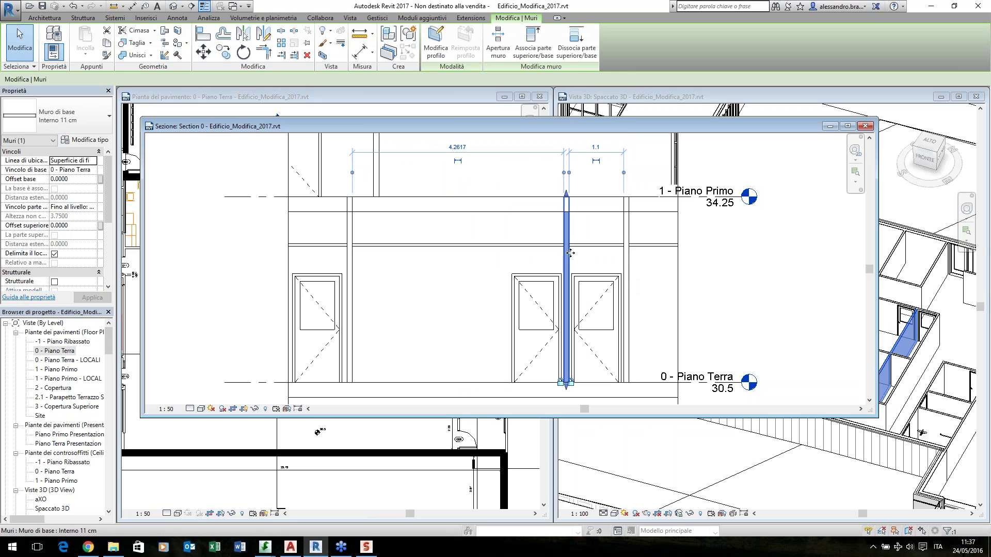
{"action": "left_click_drag", "start_coordinate": [567, 253], "coordinate": [507, 252]}
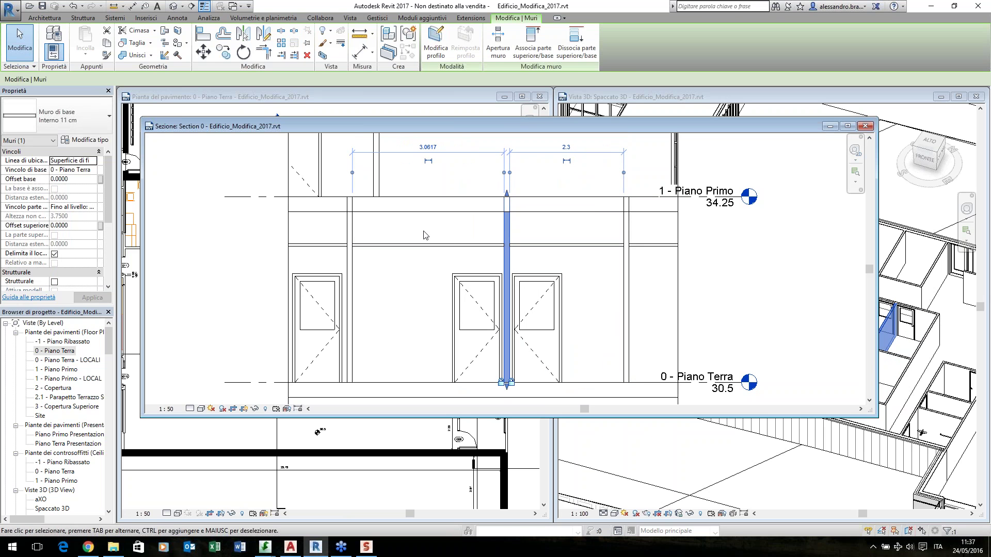
{"action": "left_click", "coordinate": [408, 289]}
Change the door beside the partition in the neighbouring room to Porta Singola con Pannello Fisso Laterale 90x220cm
{"action": "left_click", "coordinate": [474, 320]}
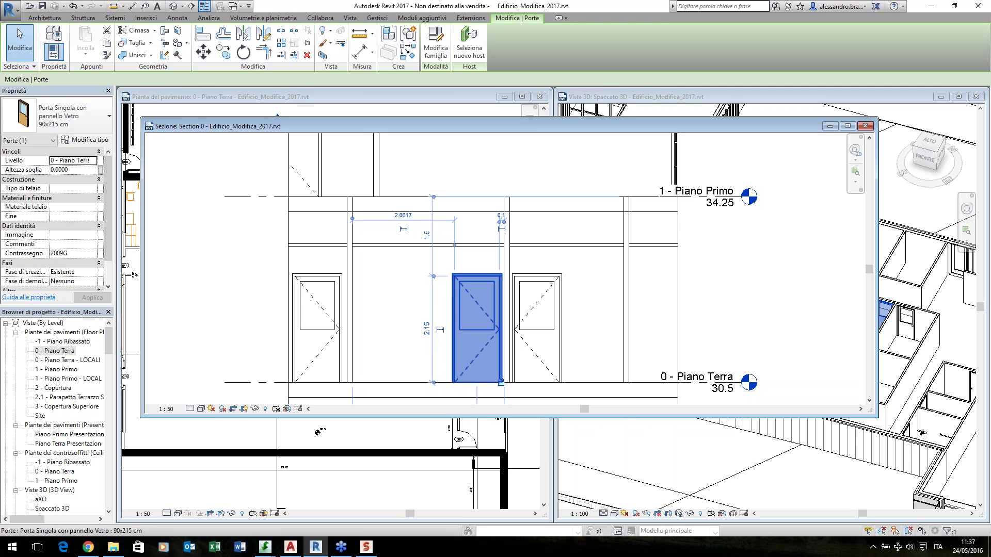
{"action": "left_click", "coordinate": [501, 384]}
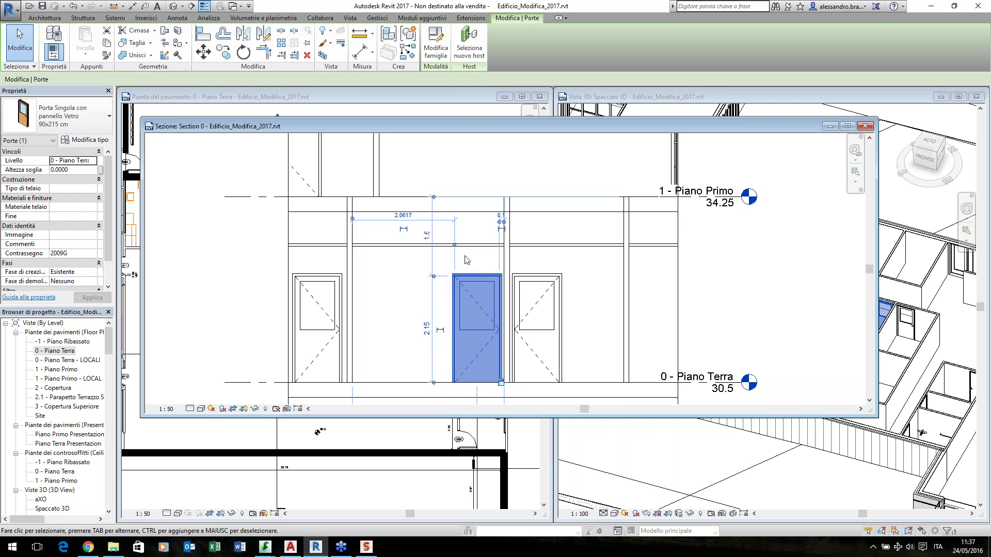
{"action": "left_click", "coordinate": [87, 127]}
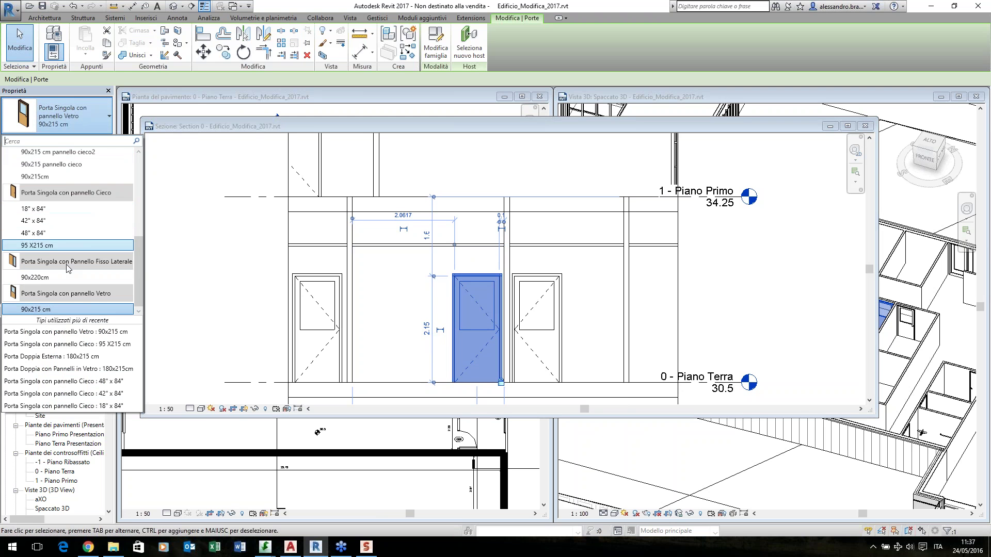
{"action": "left_click", "coordinate": [46, 285]}
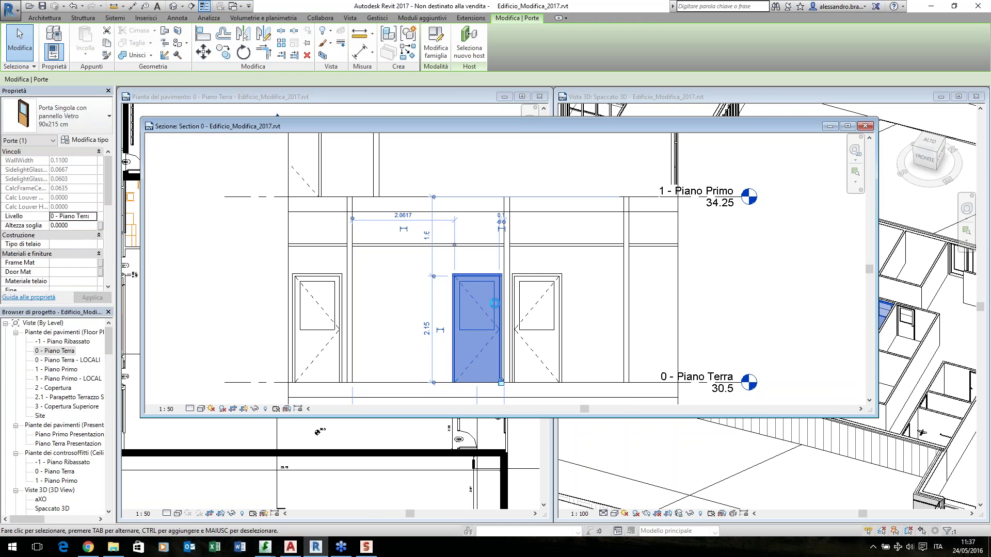
{"action": "key", "text": "Escape"}
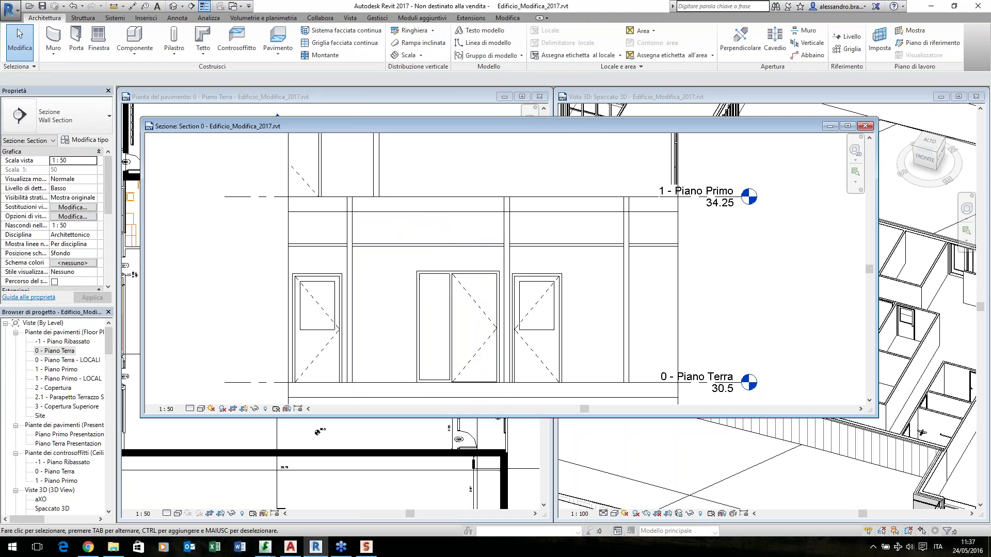
Minimize the section view and inspect the replaced door in the Piano Terra plan and the shaded Spaccato 3D view
{"action": "left_click", "coordinate": [829, 127]}
{"action": "scroll", "coordinate": [359, 273], "scroll_direction": "up", "scroll_amount": 4}
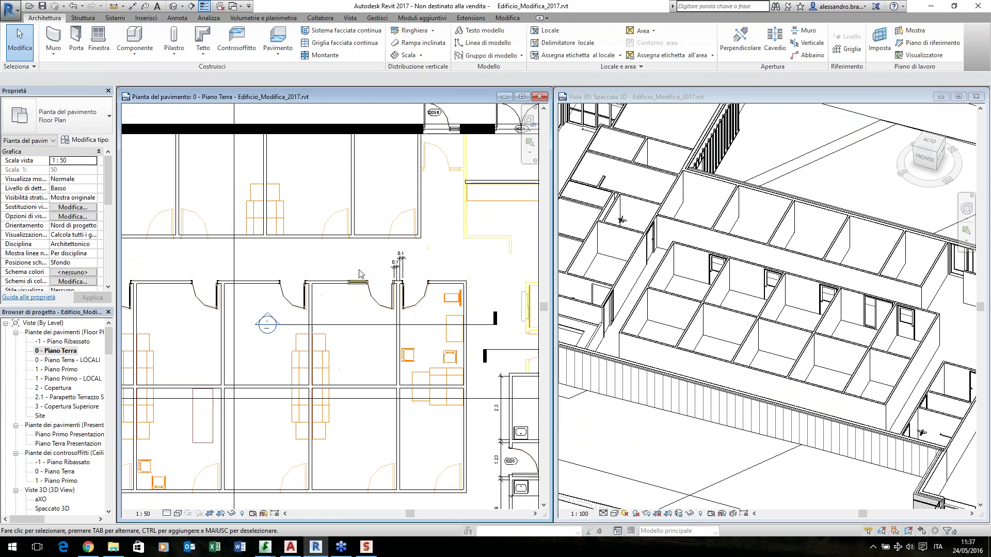
{"action": "left_click", "coordinate": [357, 299]}
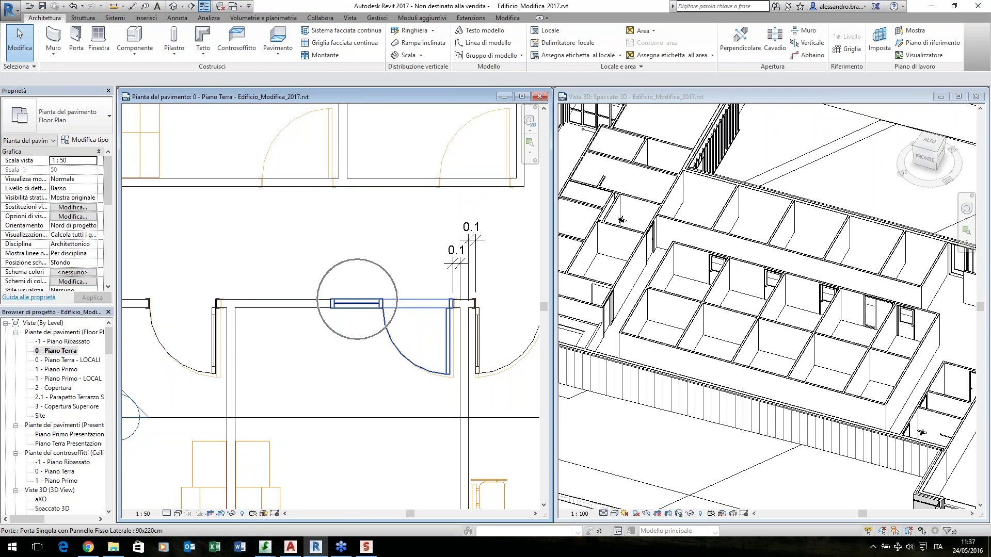
{"action": "left_click", "coordinate": [865, 339]}
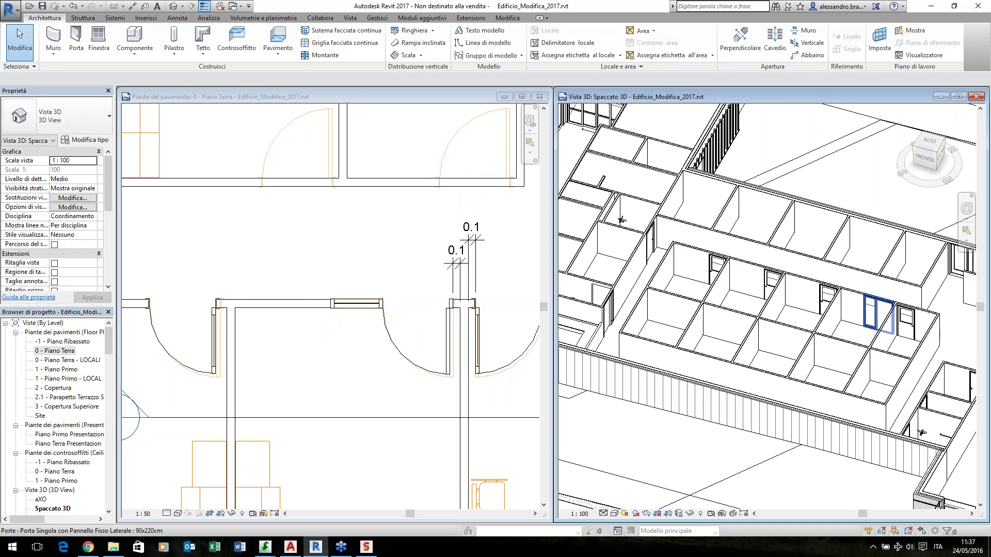
{"action": "scroll", "coordinate": [865, 339], "scroll_direction": "up", "scroll_amount": 5}
{"action": "scroll", "coordinate": [821, 250], "scroll_direction": "up", "scroll_amount": 2}
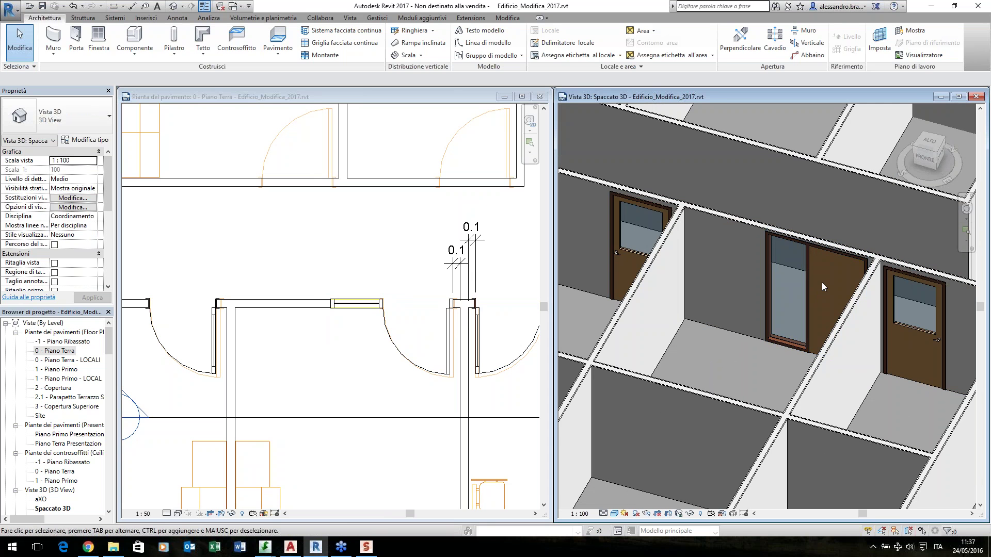
{"action": "left_click", "coordinate": [303, 287]}
{"action": "scroll", "coordinate": [295, 270], "scroll_direction": "down", "scroll_amount": 4}
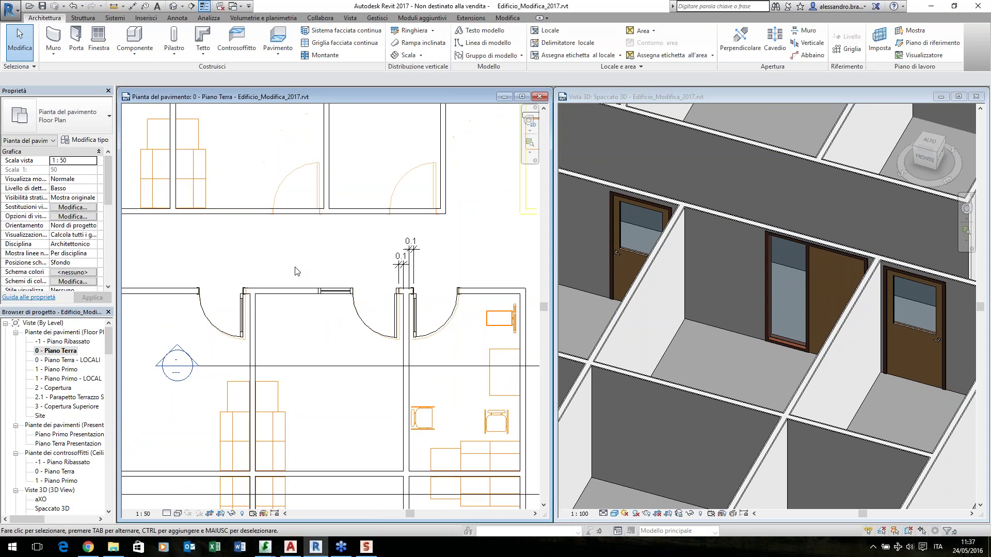
{"action": "scroll", "coordinate": [296, 270], "scroll_direction": "down", "scroll_amount": 5}
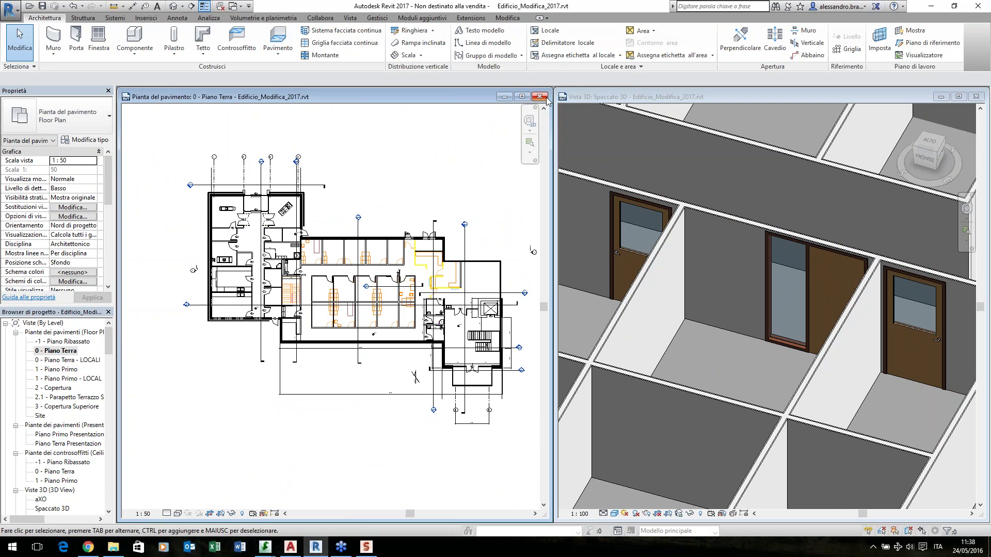
{"action": "scroll", "coordinate": [396, 206], "scroll_direction": "up", "scroll_amount": 3}
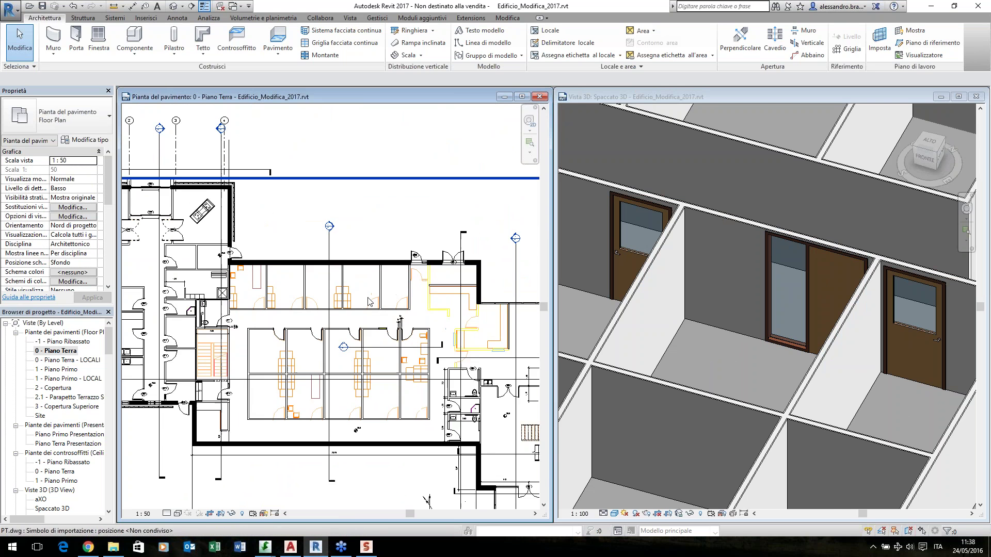
{"action": "scroll", "coordinate": [368, 302], "scroll_direction": "up", "scroll_amount": 3}
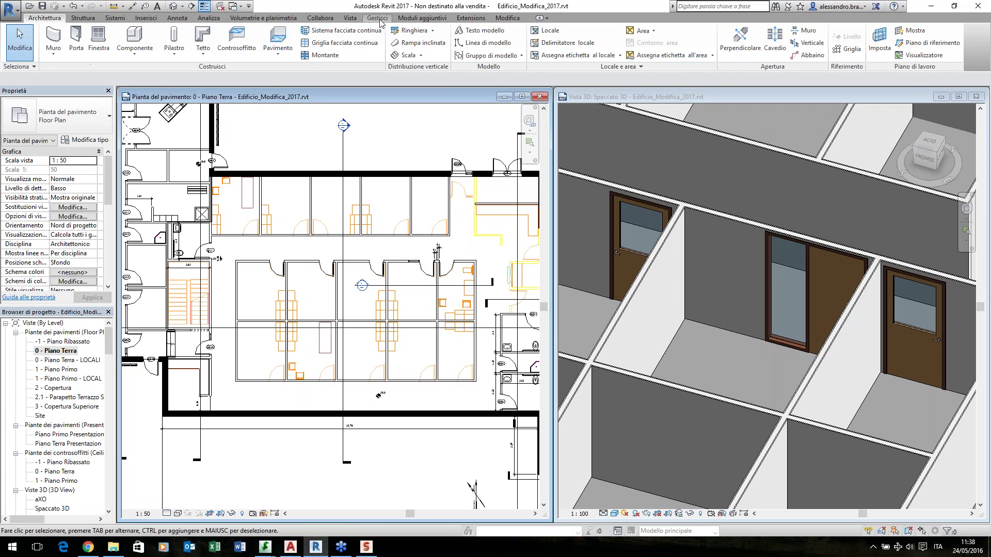
Start a new Abaco/Quantità schedule and browse its category list
{"action": "left_click", "coordinate": [350, 18]}
{"action": "left_click", "coordinate": [564, 30]}
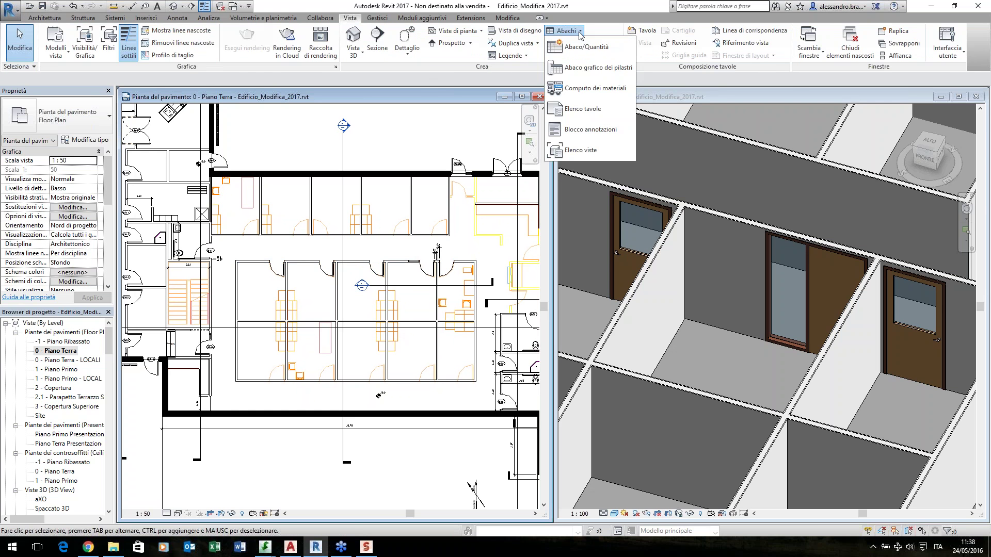
{"action": "left_click", "coordinate": [577, 52]}
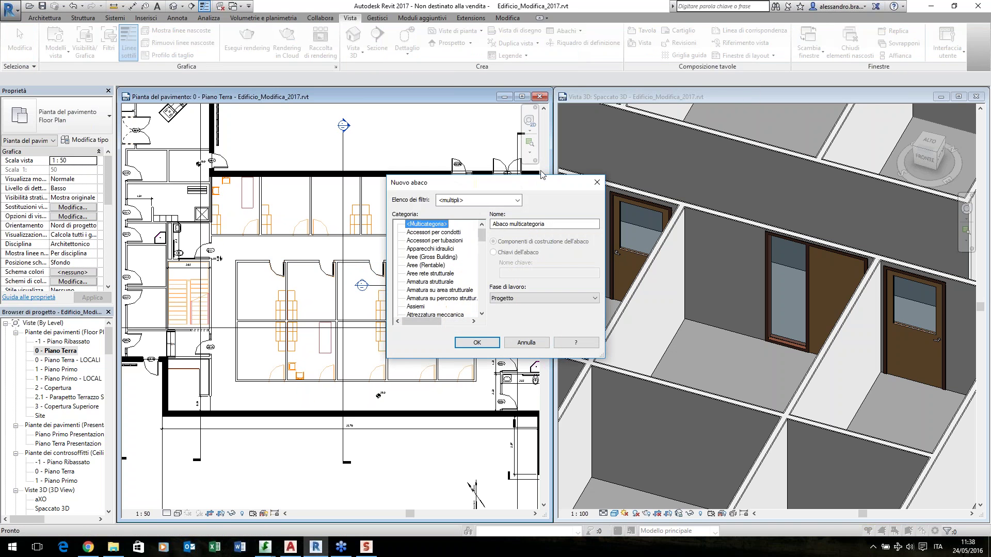
{"action": "left_click_drag", "start_coordinate": [482, 236], "coordinate": [486, 302]}
{"action": "scroll", "coordinate": [463, 277], "scroll_direction": "up", "scroll_amount": 8}
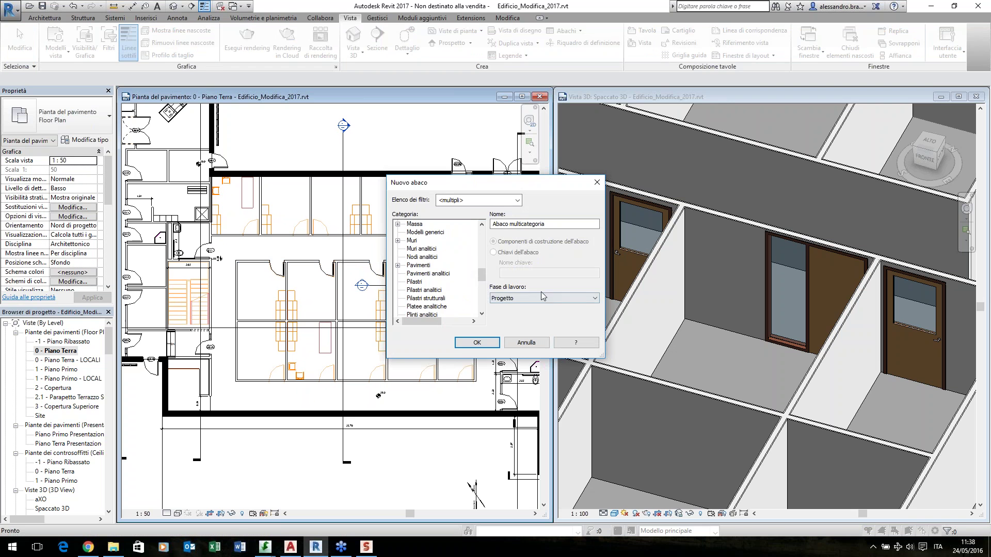
{"action": "double_click", "coordinate": [481, 313]}
Limit the new schedule's category filter to Architettura, excluding Struttura, Meccanico, Elettrico and Tubazioni
{"action": "left_click", "coordinate": [517, 200]}
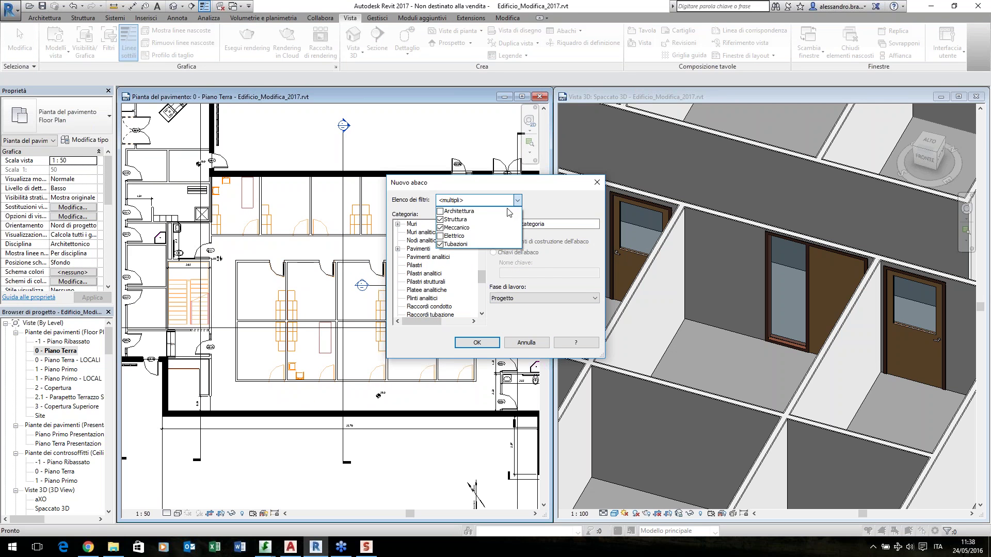
{"action": "left_click", "coordinate": [440, 211]}
{"action": "left_click", "coordinate": [440, 236]}
{"action": "left_click", "coordinate": [440, 228]}
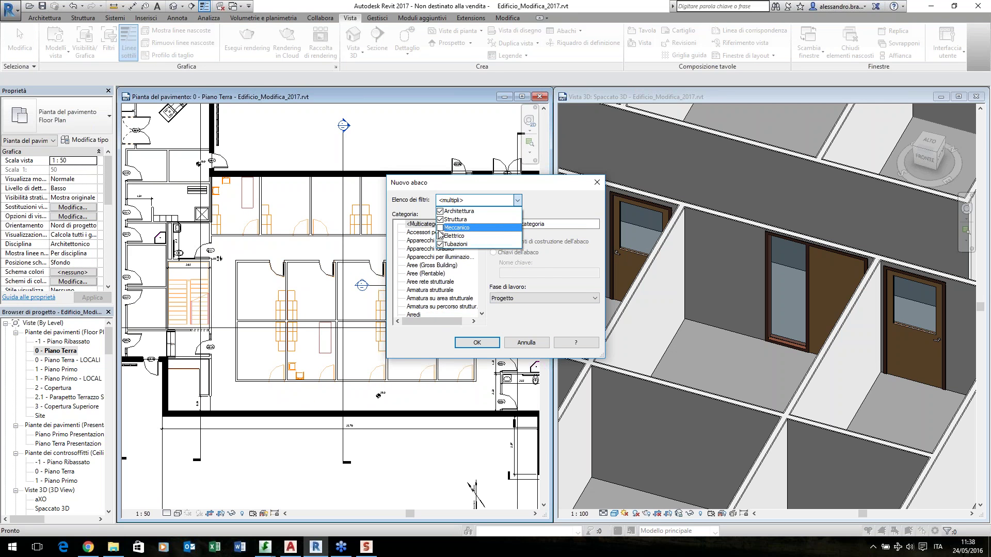
{"action": "left_click", "coordinate": [440, 219]}
{"action": "left_click", "coordinate": [440, 236]}
{"action": "left_click", "coordinate": [440, 244]}
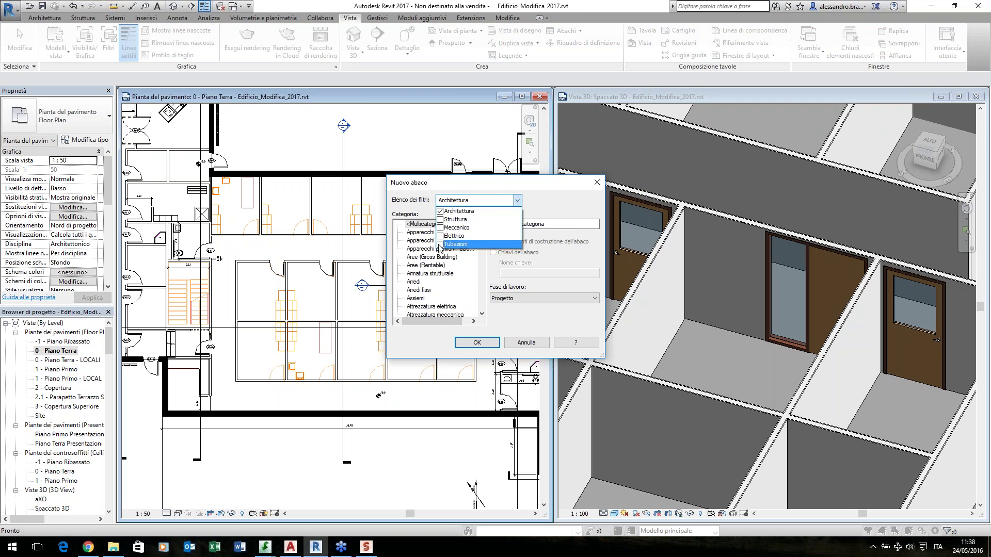
{"action": "left_click", "coordinate": [478, 249]}
Choose the Porte category for the schedule, keeping the name Abaco delle porte and the Progetto phase
{"action": "left_click_drag", "start_coordinate": [483, 238], "coordinate": [485, 286]}
{"action": "left_click", "coordinate": [413, 298]}
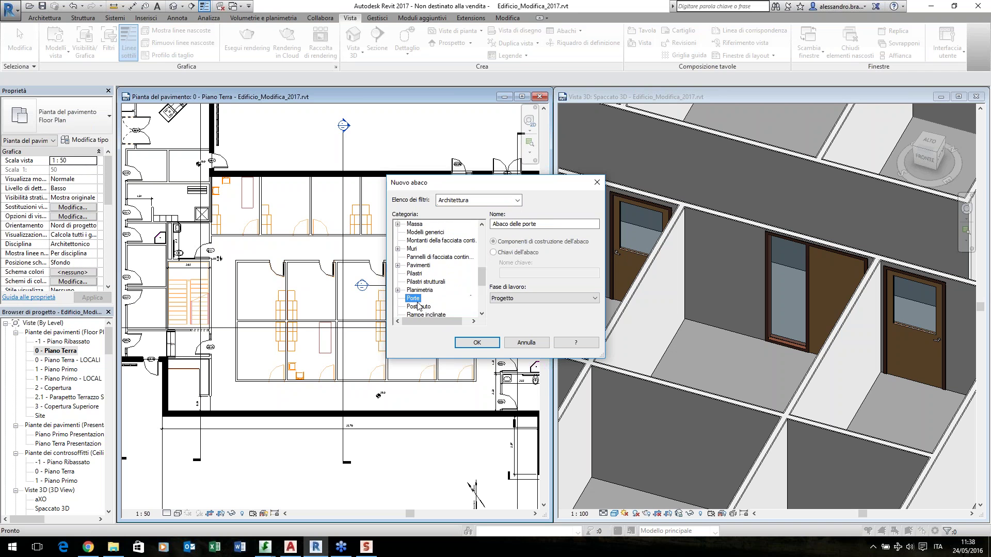
{"action": "left_click", "coordinate": [463, 342]}
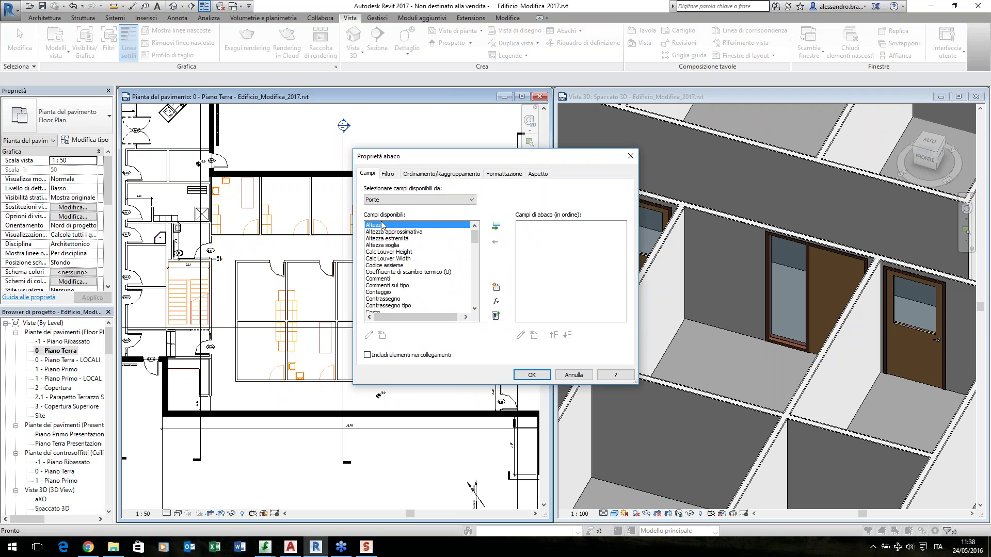
Add the fields Altezza, Larghezza and Livello to the door schedule
{"action": "left_click", "coordinate": [495, 227]}
{"action": "left_click_drag", "start_coordinate": [474, 241], "coordinate": [476, 249]}
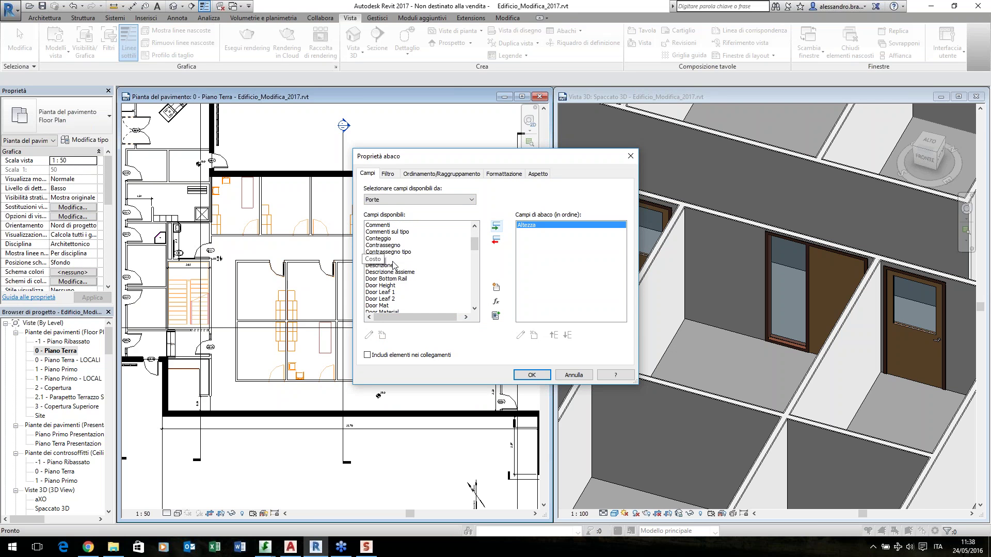
{"action": "left_click_drag", "start_coordinate": [476, 249], "coordinate": [476, 234]}
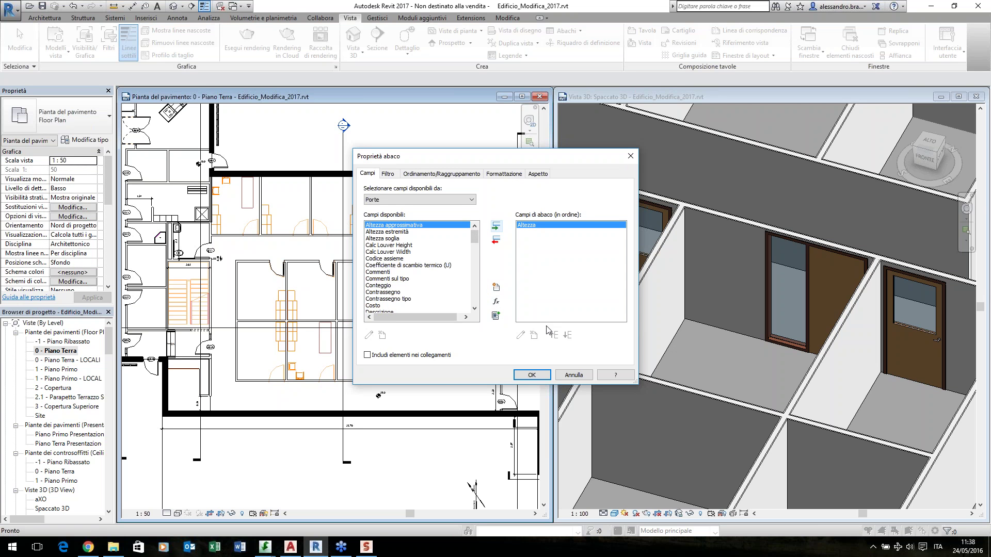
{"action": "left_click_drag", "start_coordinate": [476, 238], "coordinate": [476, 293]}
{"action": "left_click", "coordinate": [373, 280]}
{"action": "double_click", "coordinate": [372, 279]}
{"action": "scroll", "coordinate": [415, 279], "scroll_direction": "up", "scroll_amount": 1}
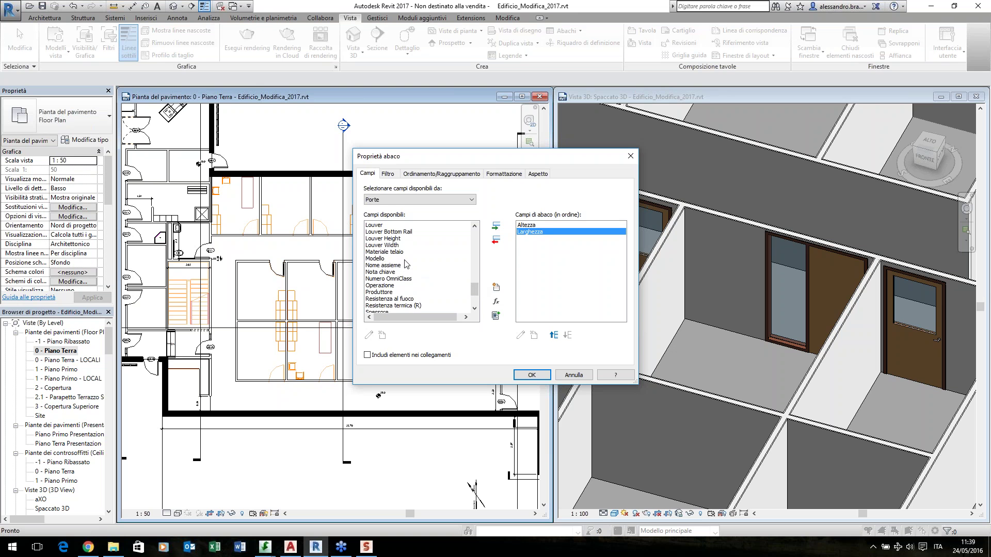
{"action": "left_click", "coordinate": [374, 232]}
{"action": "double_click", "coordinate": [374, 239]}
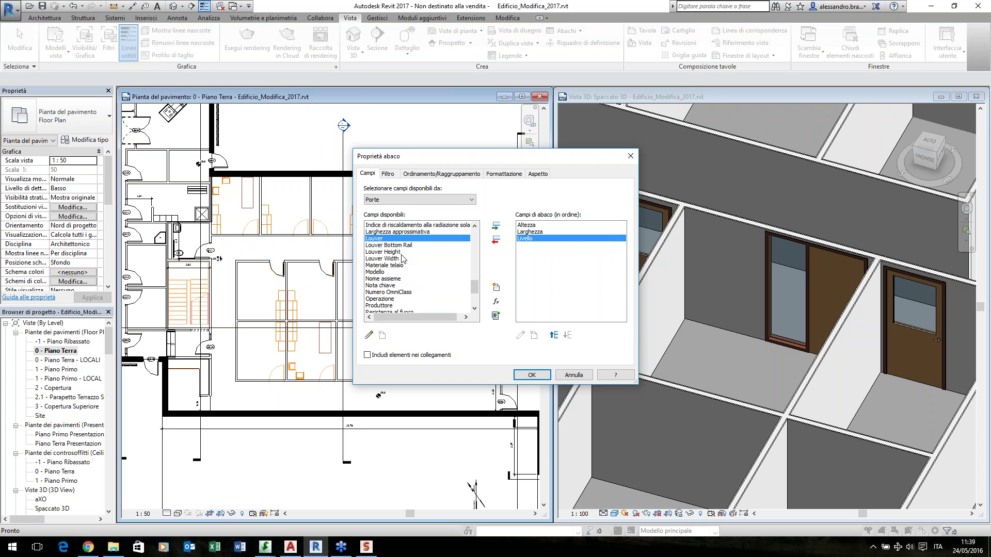
Find the Famiglia e tipo field among the available ones and add it to the door schedule
{"action": "scroll", "coordinate": [476, 292], "scroll_direction": "down", "scroll_amount": 3}
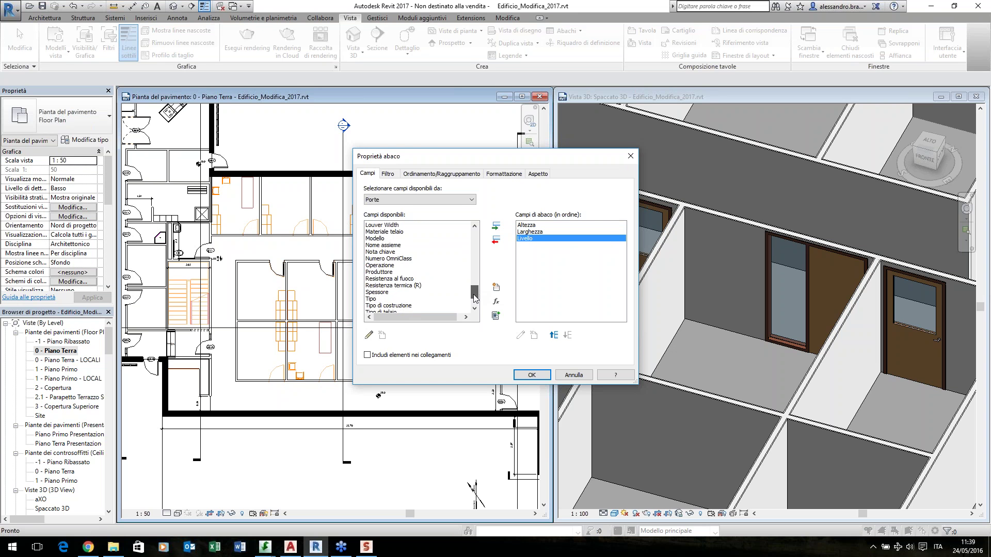
{"action": "scroll", "coordinate": [474, 292], "scroll_direction": "up", "scroll_amount": 3}
{"action": "left_click_drag", "start_coordinate": [475, 292], "coordinate": [474, 282]}
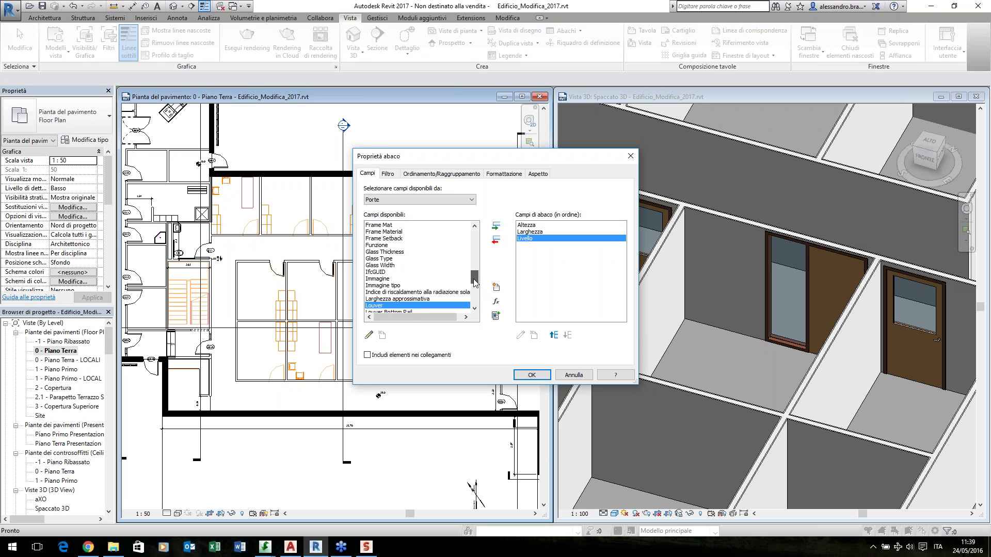
{"action": "scroll", "coordinate": [418, 288], "scroll_direction": "up", "scroll_amount": 3}
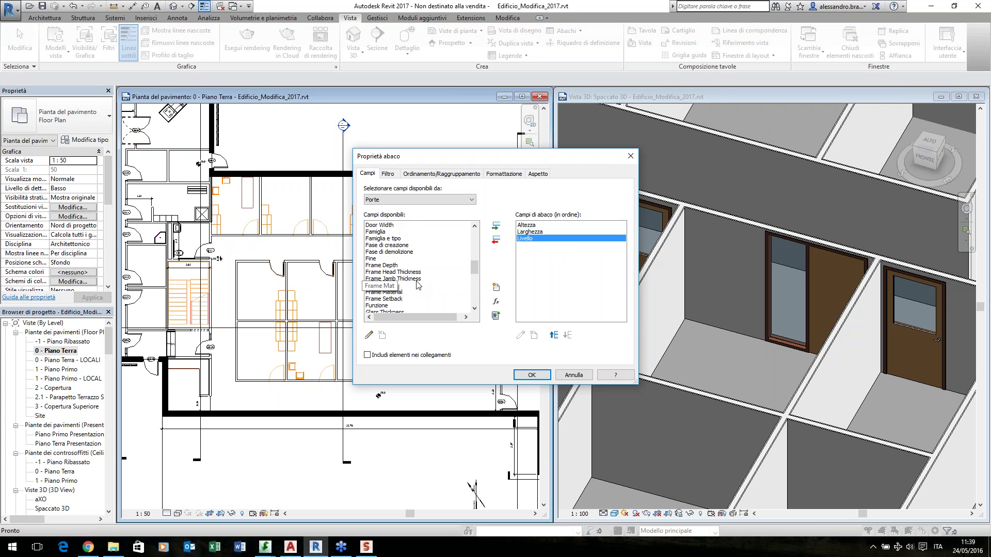
{"action": "left_click", "coordinate": [399, 239]}
{"action": "double_click", "coordinate": [399, 239]}
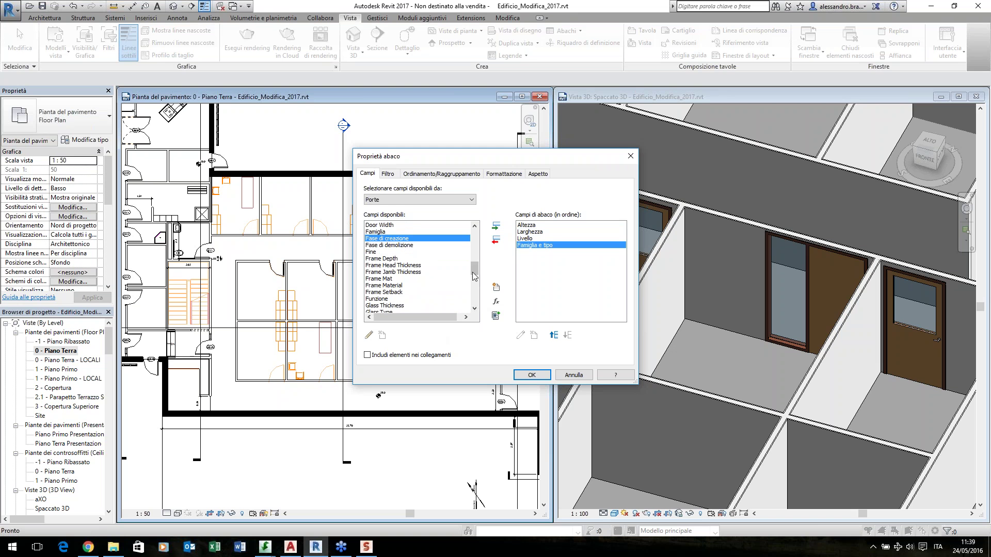
Add the fields Modello, Produttore and Costo to the door schedule
{"action": "left_click_drag", "start_coordinate": [475, 269], "coordinate": [473, 293]}
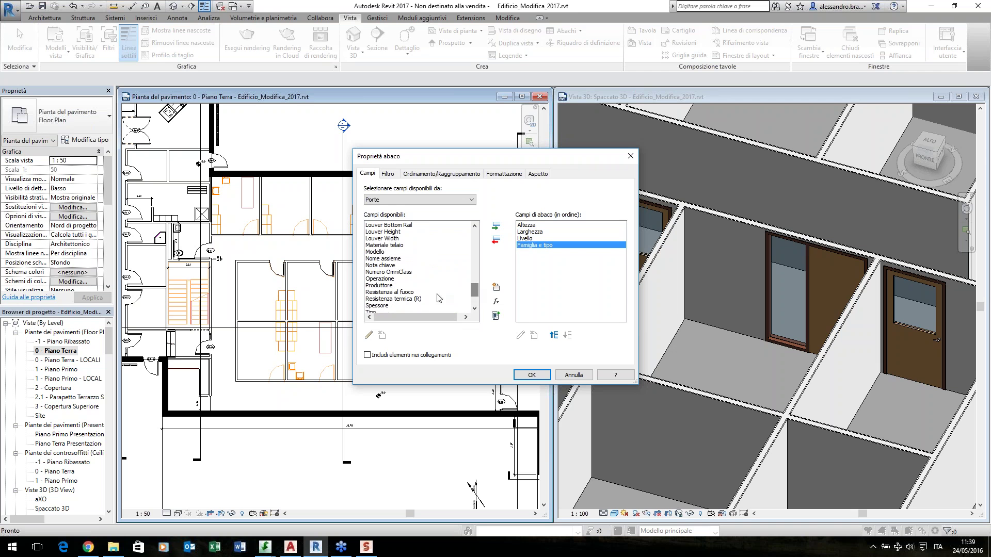
{"action": "double_click", "coordinate": [375, 251]}
{"action": "double_click", "coordinate": [391, 279]}
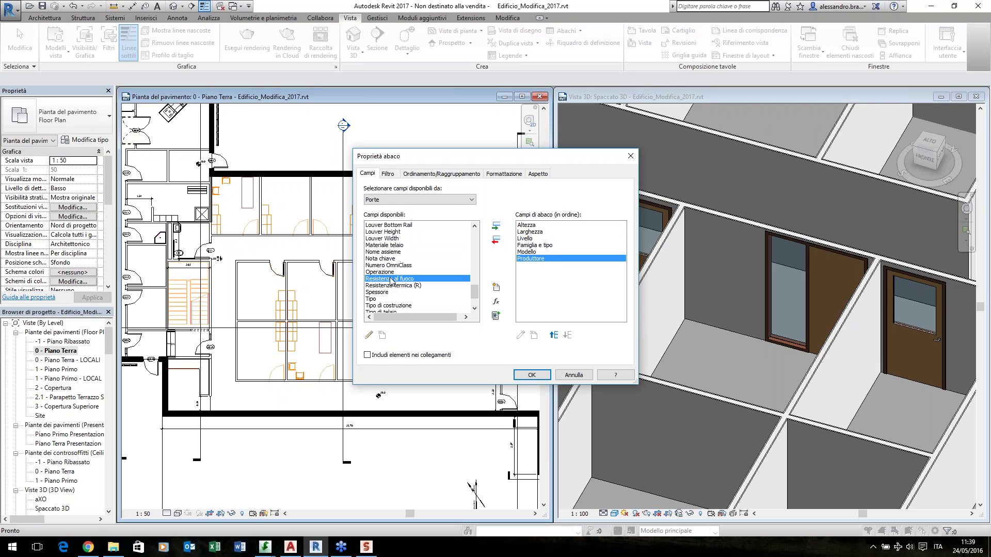
{"action": "left_click_drag", "start_coordinate": [474, 286], "coordinate": [462, 240]}
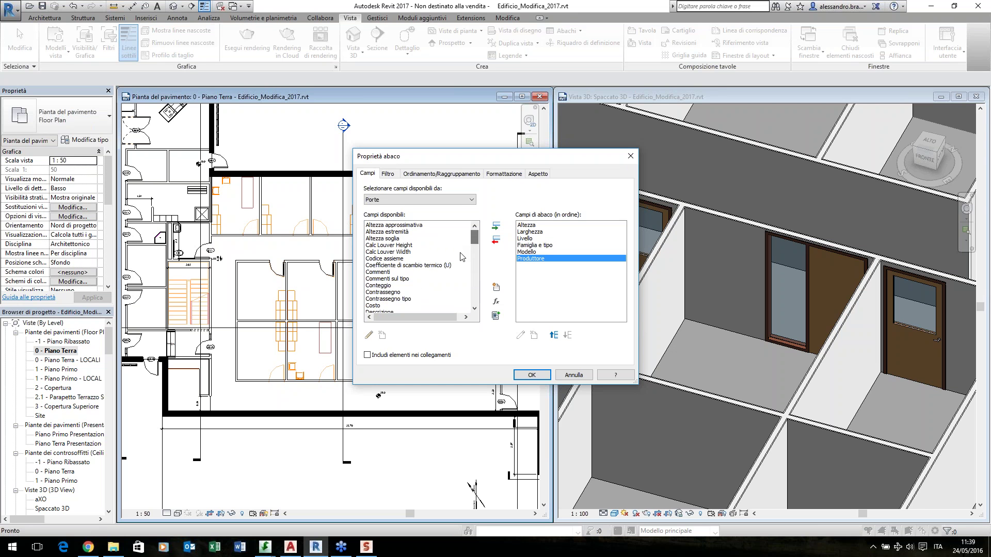
{"action": "left_click", "coordinate": [377, 306]}
{"action": "double_click", "coordinate": [378, 306]}
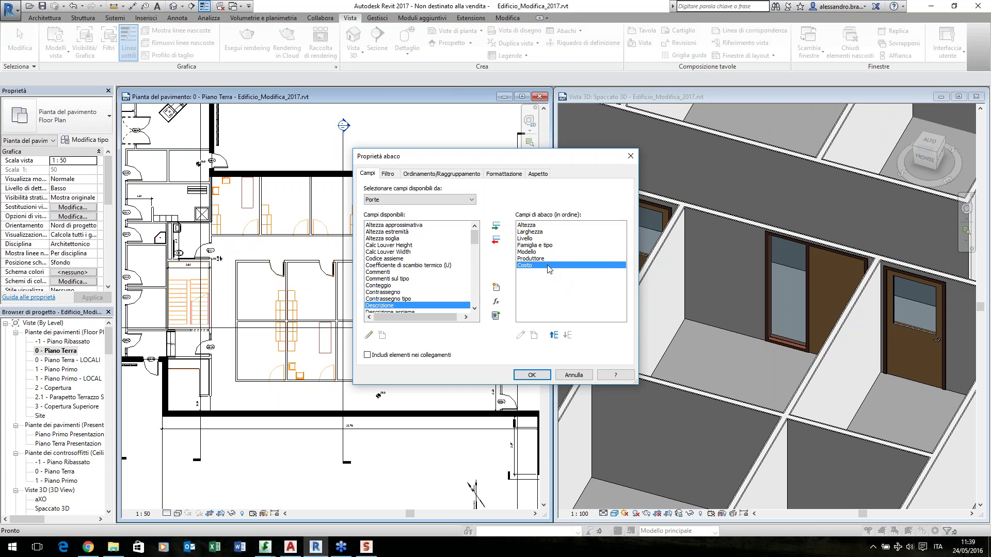
Move Famiglia e tipo up to be the first field of the schedule
{"action": "left_click", "coordinate": [546, 245]}
{"action": "left_click", "coordinate": [553, 336]}
{"action": "left_click", "coordinate": [554, 335]}
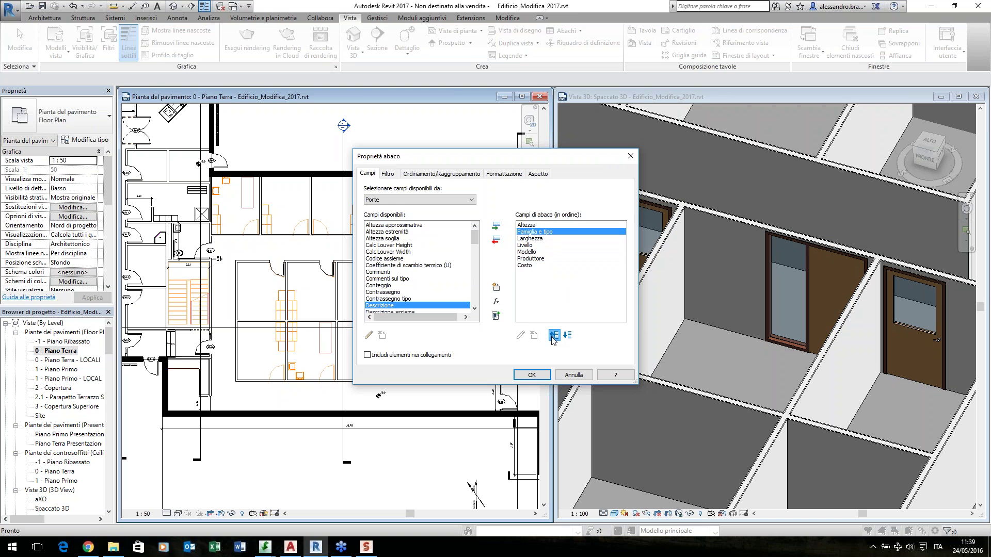
{"action": "left_click", "coordinate": [553, 335]}
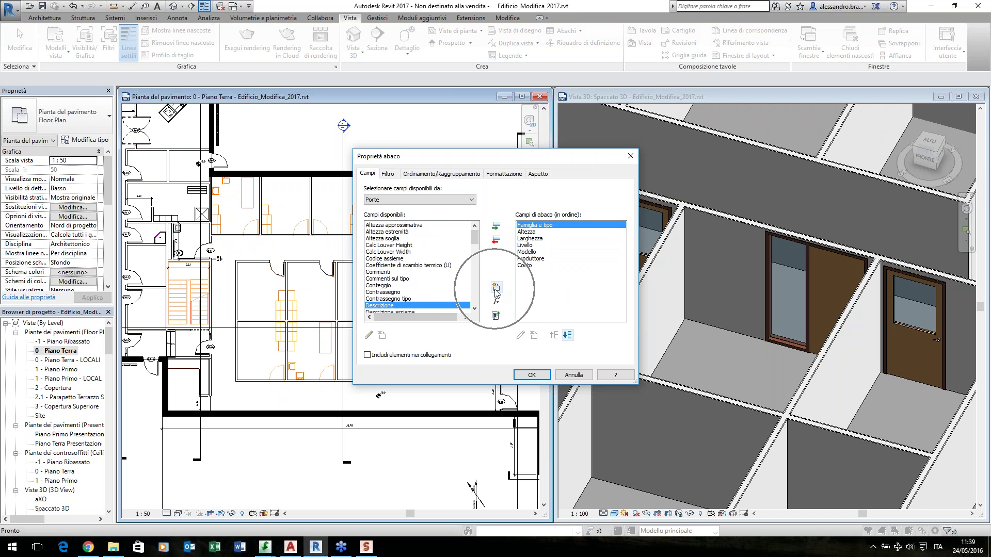
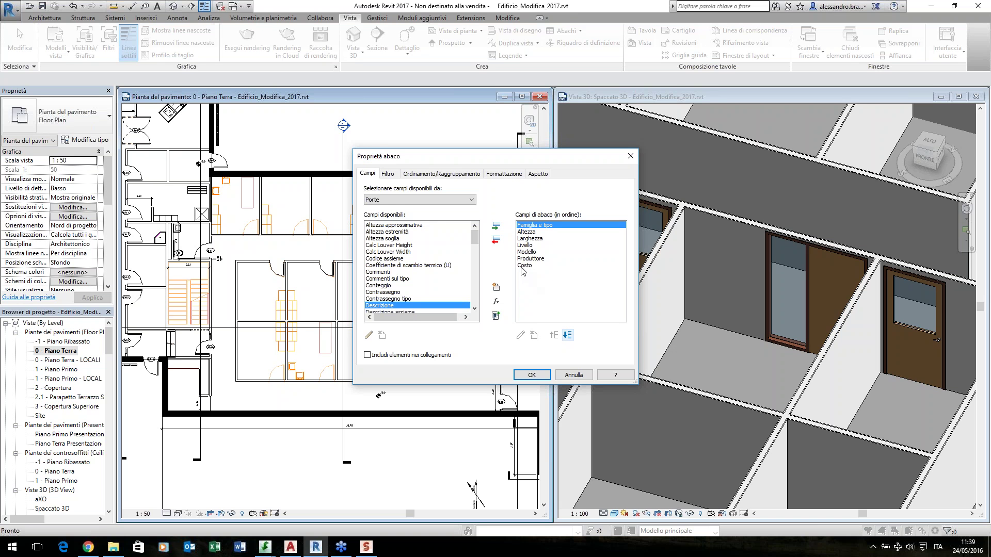
Filter the door schedule by Livello uguale 0 - Piano Terra
{"action": "left_click", "coordinate": [387, 174]}
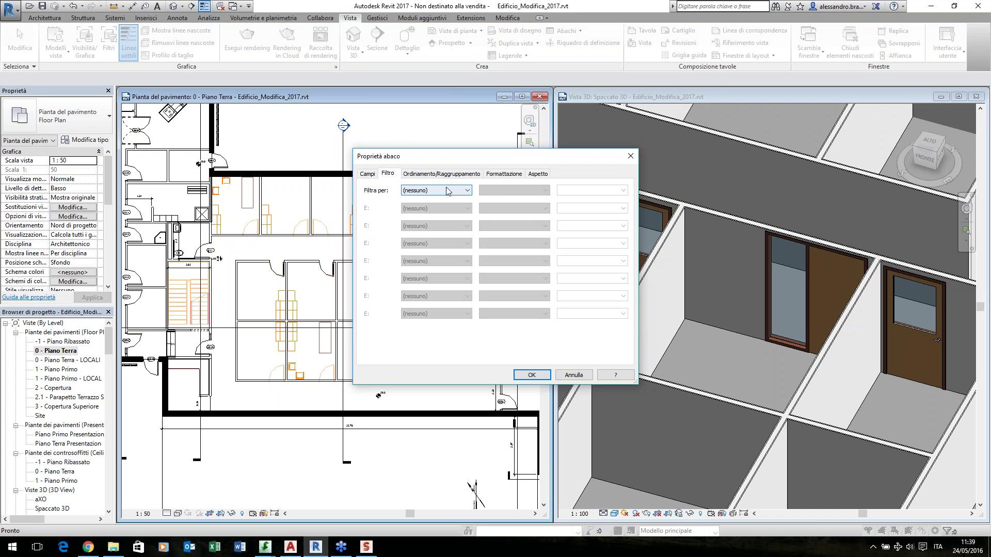
{"action": "left_click", "coordinate": [434, 191]}
{"action": "left_click", "coordinate": [416, 225]}
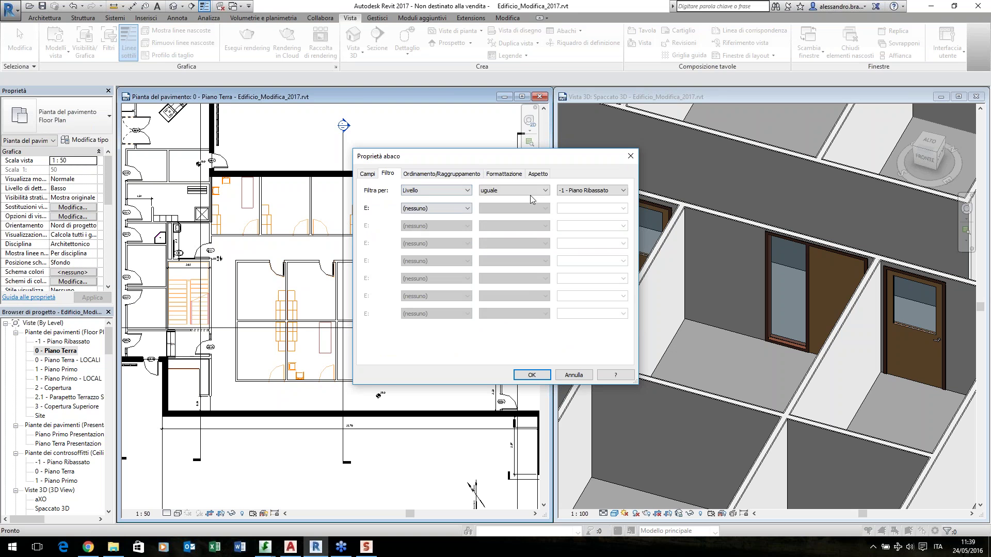
{"action": "left_click", "coordinate": [611, 194]}
{"action": "left_click", "coordinate": [601, 207]}
Sort the schedule by Famiglia e tipo with heading, footer (Titolo, conteggio e totali) and blank row, and enable the grand total
{"action": "left_click", "coordinate": [442, 174]}
{"action": "left_click", "coordinate": [477, 191]}
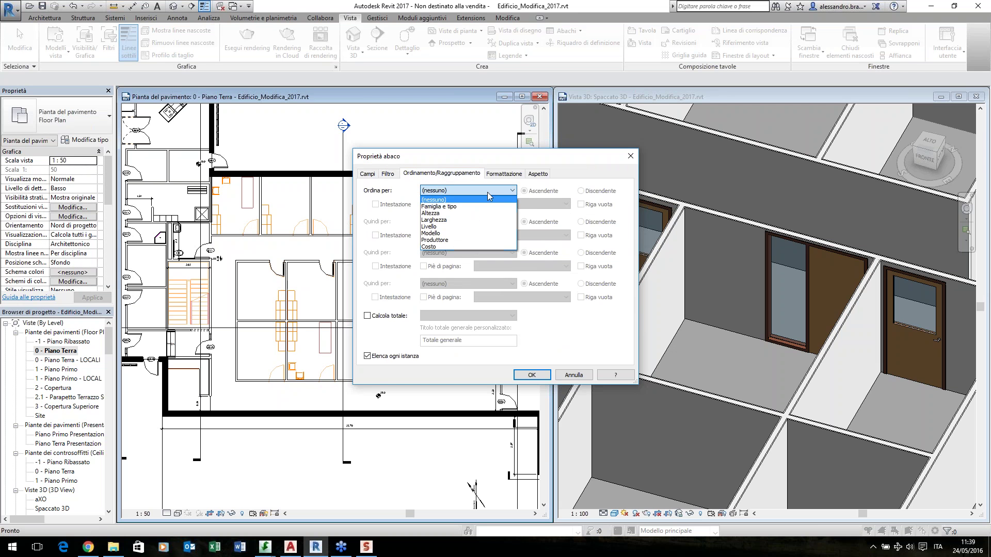
{"action": "left_click", "coordinate": [446, 199]}
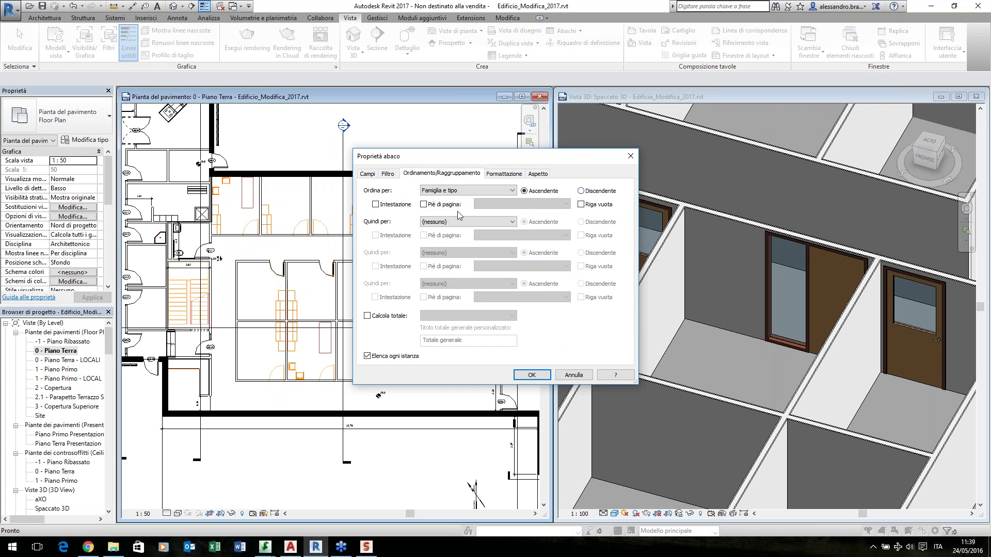
{"action": "left_click", "coordinate": [423, 205]}
{"action": "left_click", "coordinate": [598, 204]}
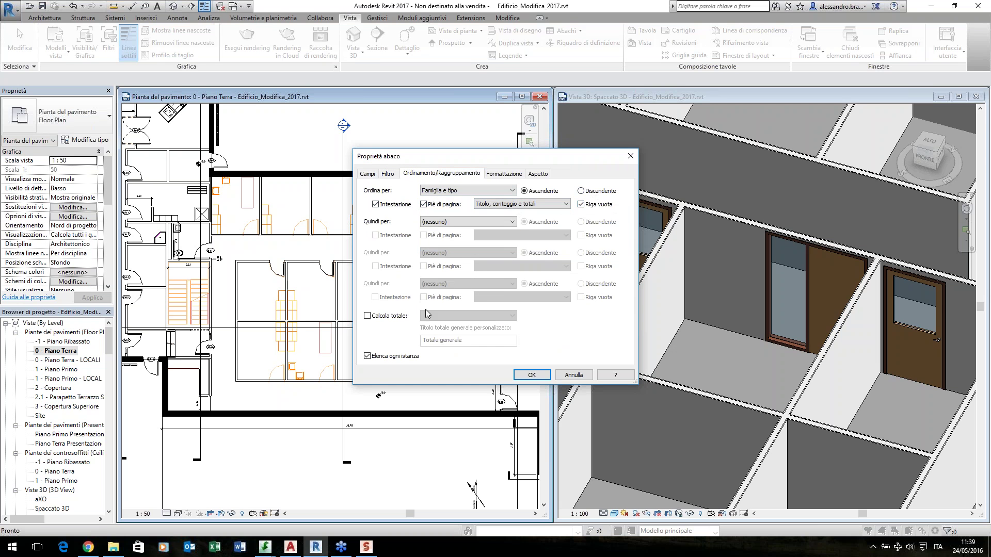
{"action": "left_click", "coordinate": [390, 317]}
Check the formatting options of the Costo field and generate the door schedule
{"action": "left_click", "coordinate": [504, 174]}
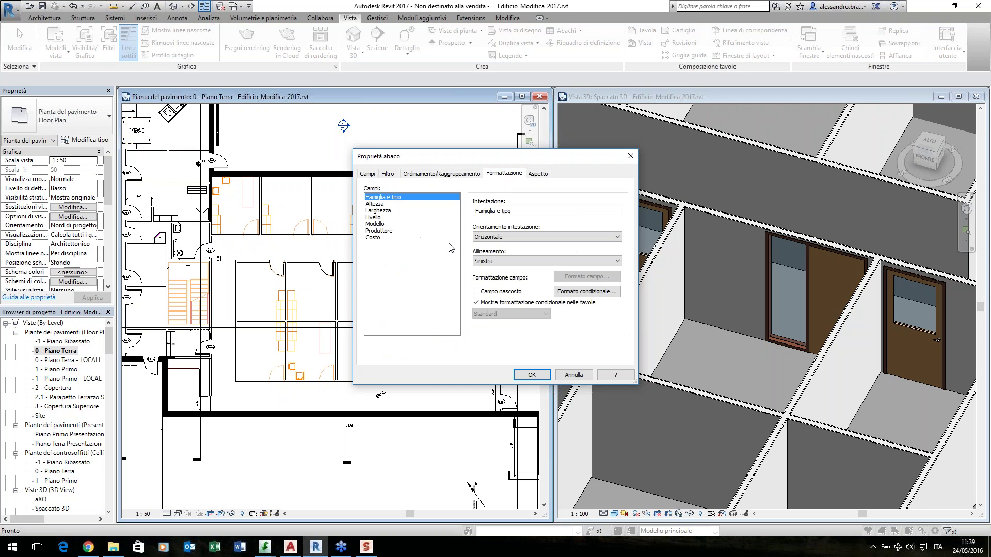
{"action": "left_click", "coordinate": [376, 239]}
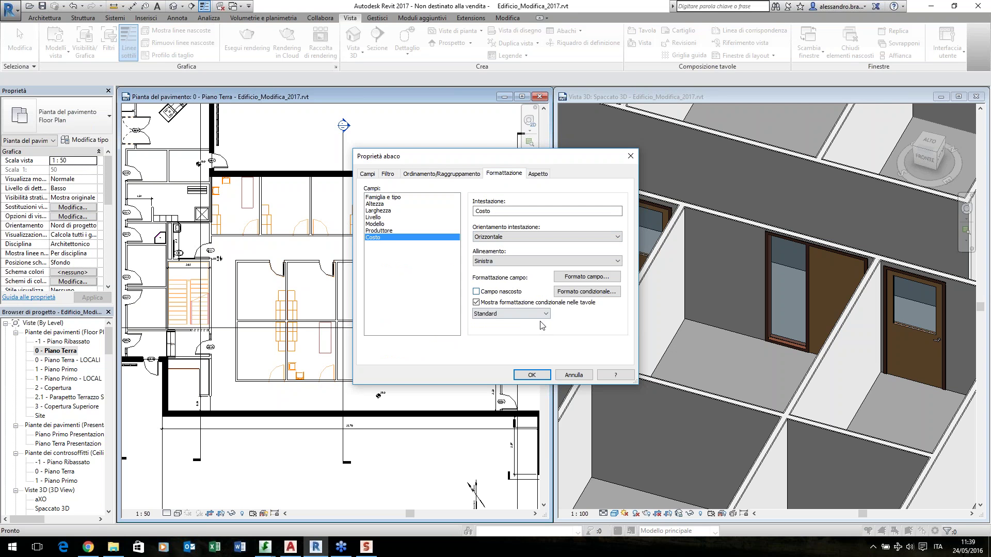
{"action": "left_click", "coordinate": [534, 376]}
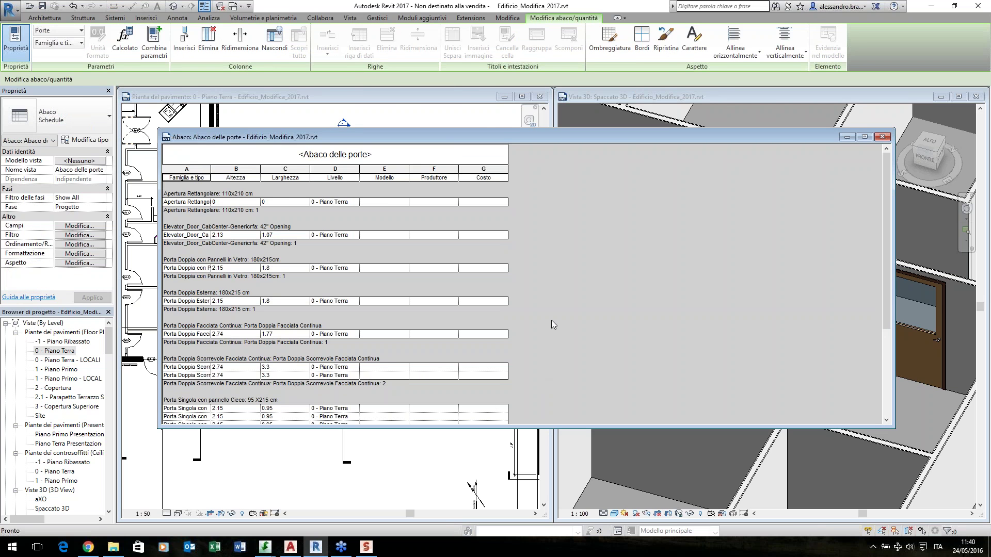
Change the first Porta Singola con pannello Vetro: 90x215 cm row of the door schedule to type Porta Esterna: 90x215cm
{"action": "scroll", "coordinate": [551, 324], "scroll_direction": "down", "scroll_amount": 1}
{"action": "scroll", "coordinate": [521, 288], "scroll_direction": "down", "scroll_amount": 5}
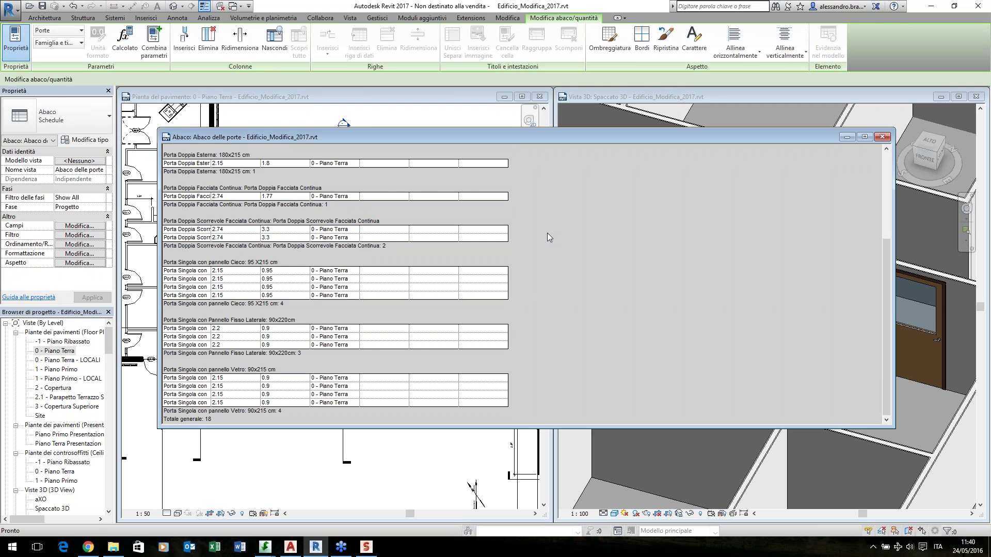
{"action": "left_click_drag", "start_coordinate": [531, 138], "coordinate": [752, 142]}
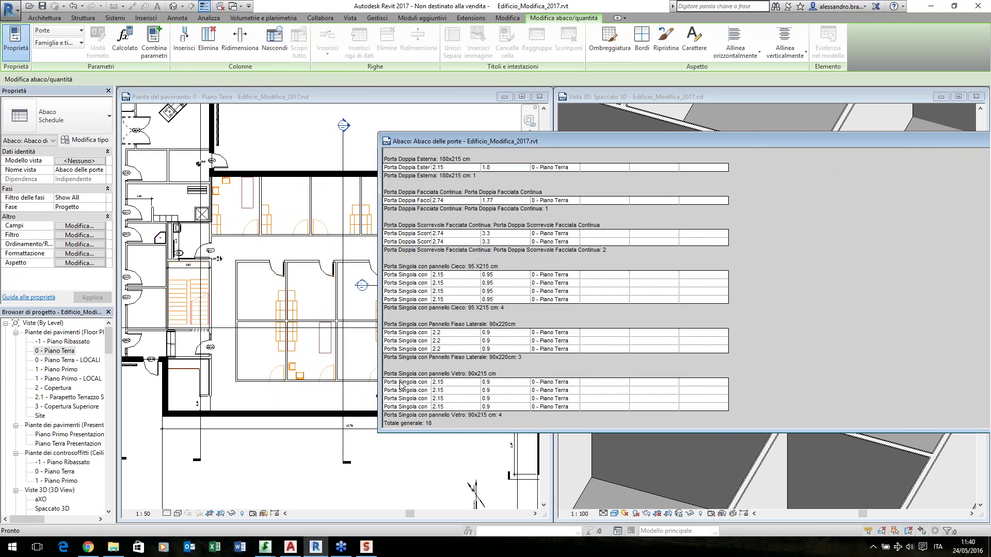
{"action": "left_click", "coordinate": [400, 383]}
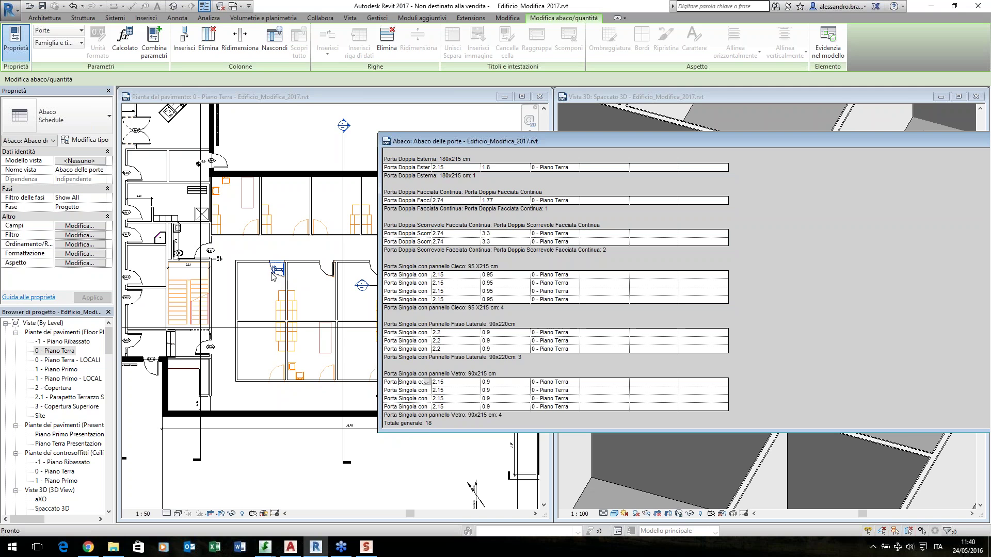
{"action": "left_click", "coordinate": [413, 382]}
{"action": "left_click", "coordinate": [425, 382]}
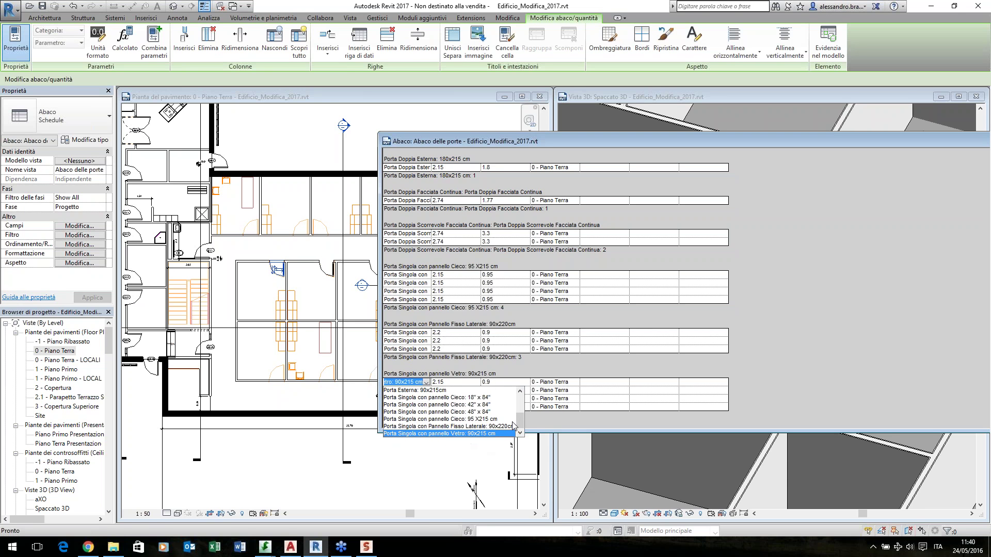
{"action": "left_click_drag", "start_coordinate": [520, 425], "coordinate": [520, 419]}
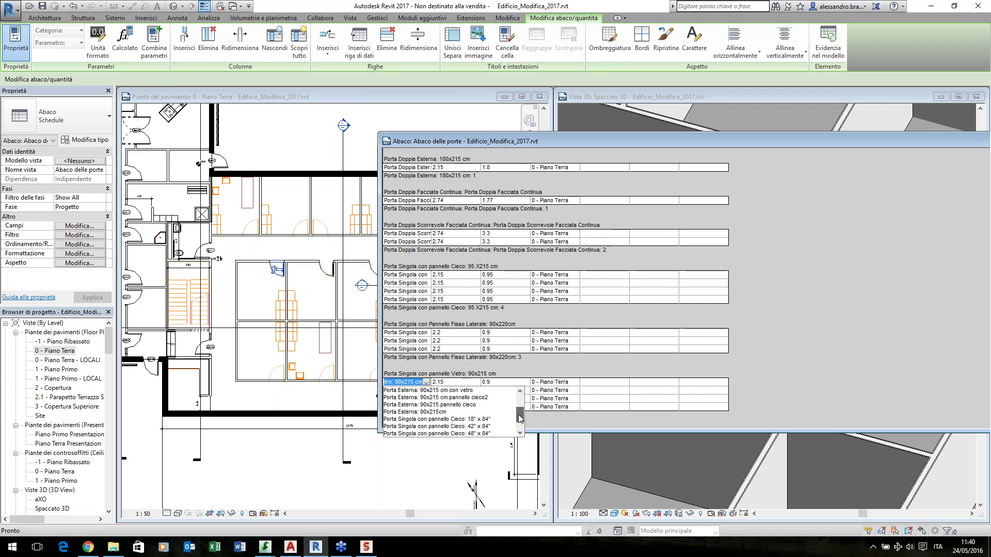
{"action": "key", "text": "Escape"}
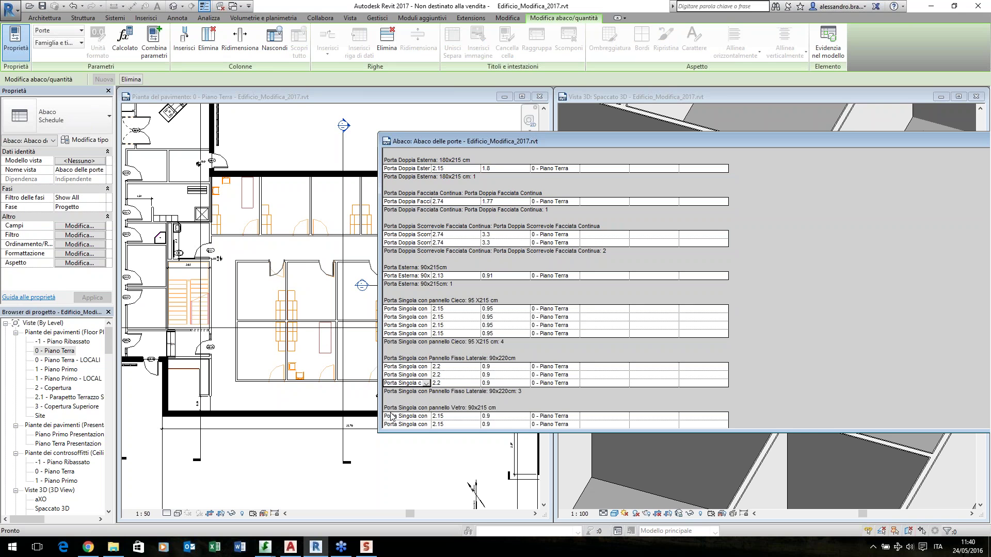
Reposition and enlarge the schedule window, and widen the Famiglia e tipo column
{"action": "left_click_drag", "start_coordinate": [519, 141], "coordinate": [508, 117]}
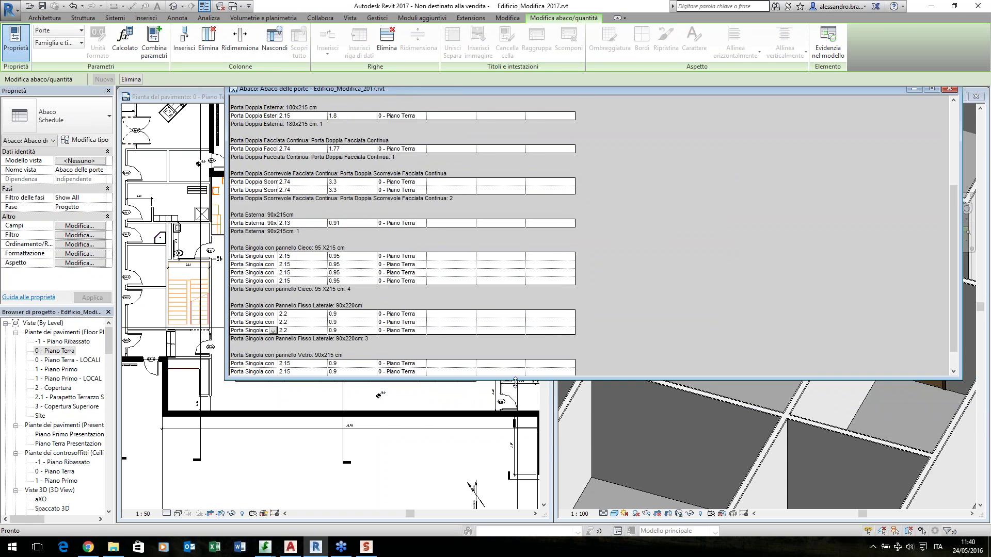
{"action": "left_click_drag", "start_coordinate": [515, 381], "coordinate": [515, 452]}
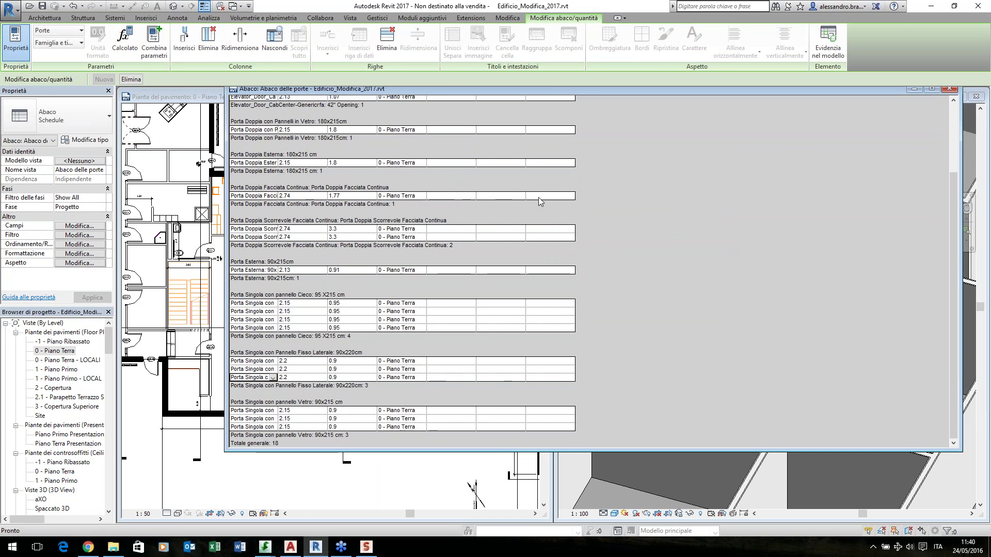
{"action": "left_click", "coordinate": [539, 198]}
{"action": "scroll", "coordinate": [710, 212], "scroll_direction": "up", "scroll_amount": 5}
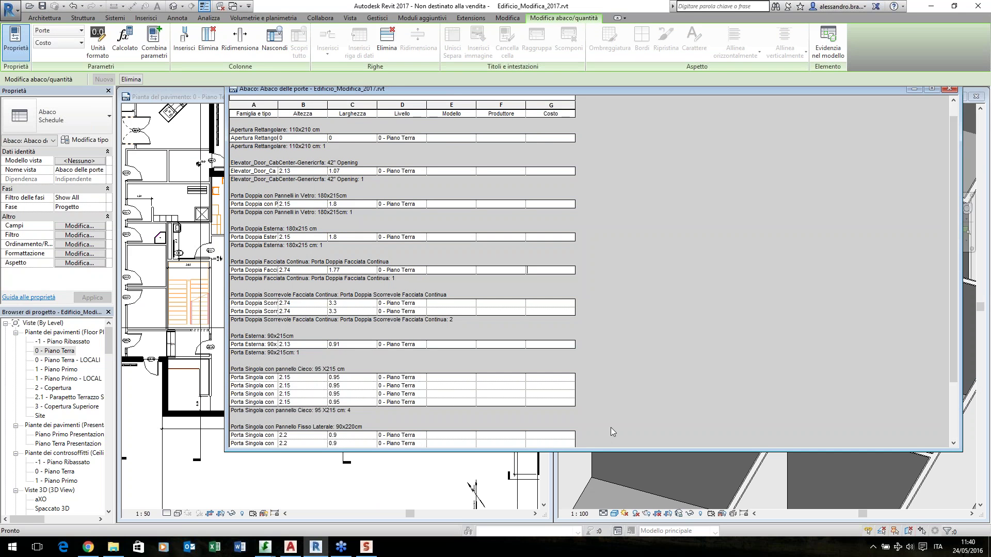
{"action": "key", "text": "Escape"}
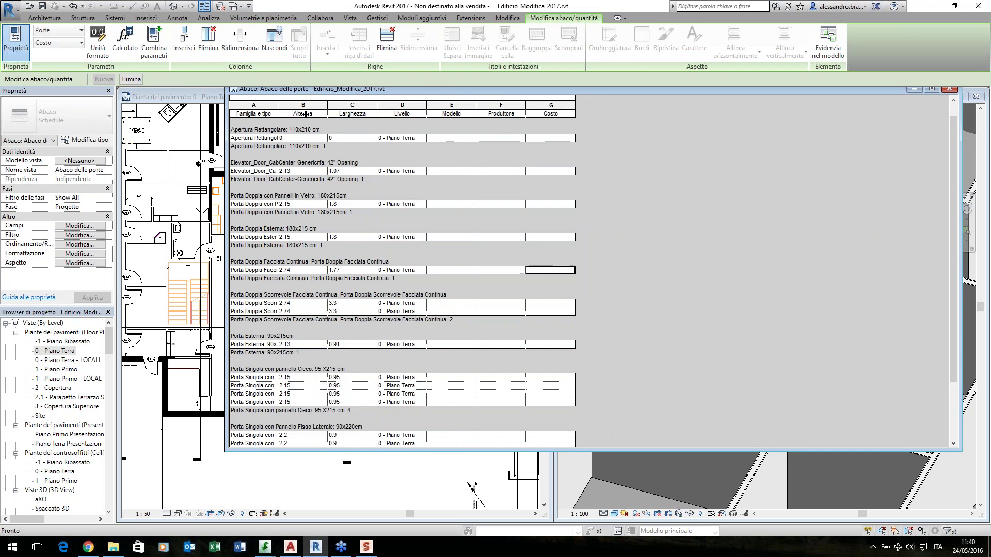
{"action": "left_click_drag", "start_coordinate": [306, 115], "coordinate": [306, 114]}
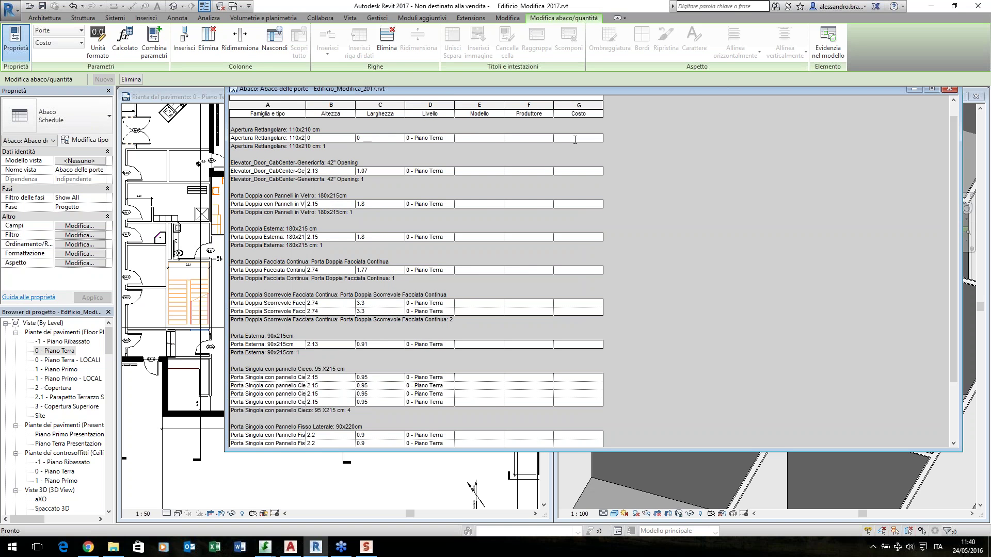
Set Costo to 620 for Apertura Rettangolare and 256 for Elevator_Door_CabCenter, applying the cost to all elements of the type
{"action": "left_click", "coordinate": [574, 140]}
{"action": "type", "text": "620"}
{"action": "key", "text": "Return"}
{"action": "type", "text": "256"}
{"action": "key", "text": "Return"}
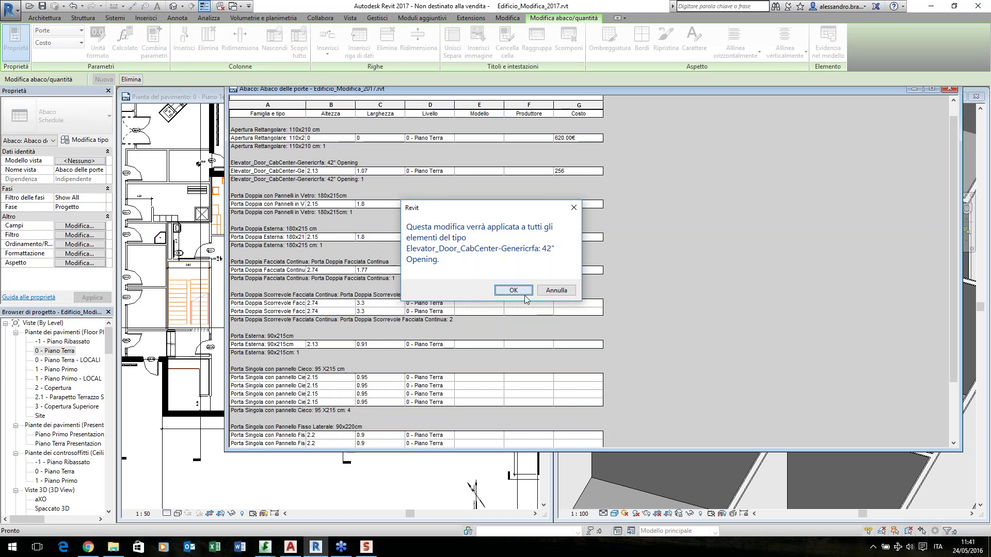
{"action": "left_click", "coordinate": [515, 289]}
Look through the remaining rows of the door schedule and close its window
{"action": "left_click", "coordinate": [571, 303]}
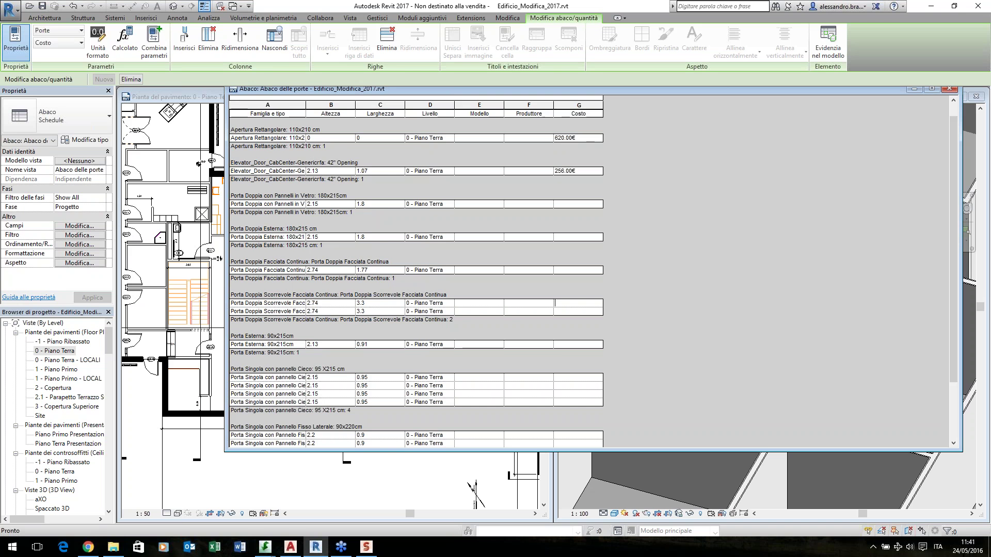
{"action": "scroll", "coordinate": [605, 289], "scroll_direction": "down", "scroll_amount": 3}
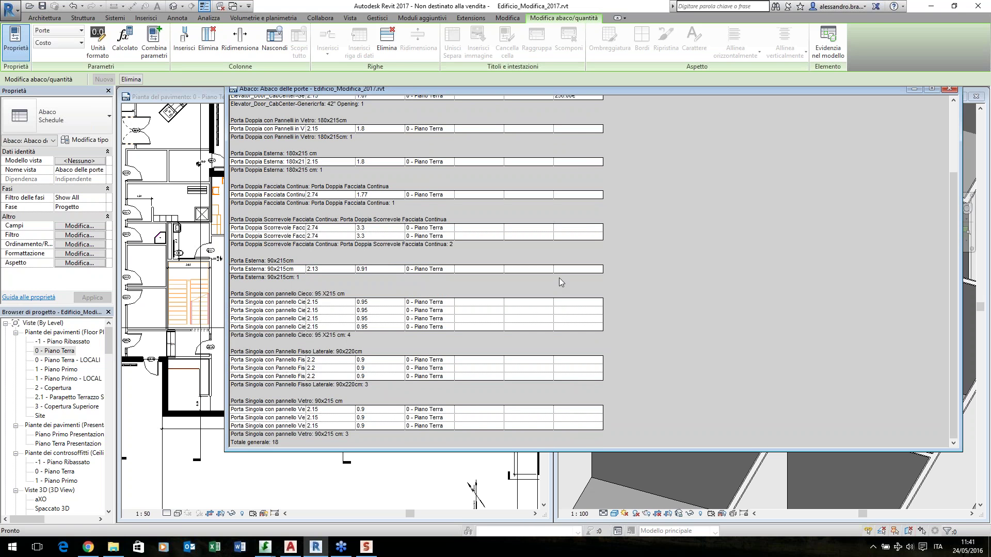
{"action": "scroll", "coordinate": [645, 261], "scroll_direction": "up", "scroll_amount": 4}
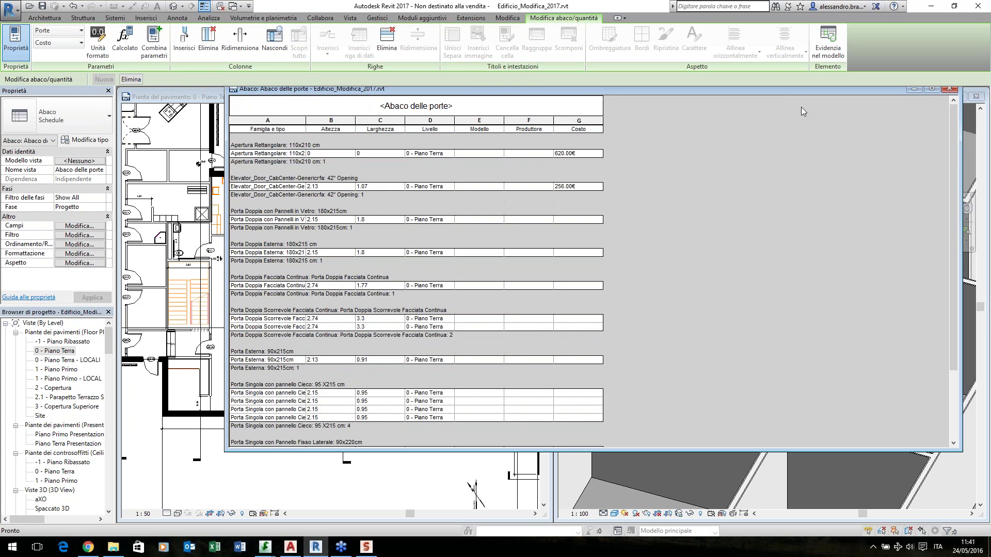
{"action": "left_click_drag", "start_coordinate": [782, 92], "coordinate": [781, 104]}
{"action": "left_click", "coordinate": [949, 100]}
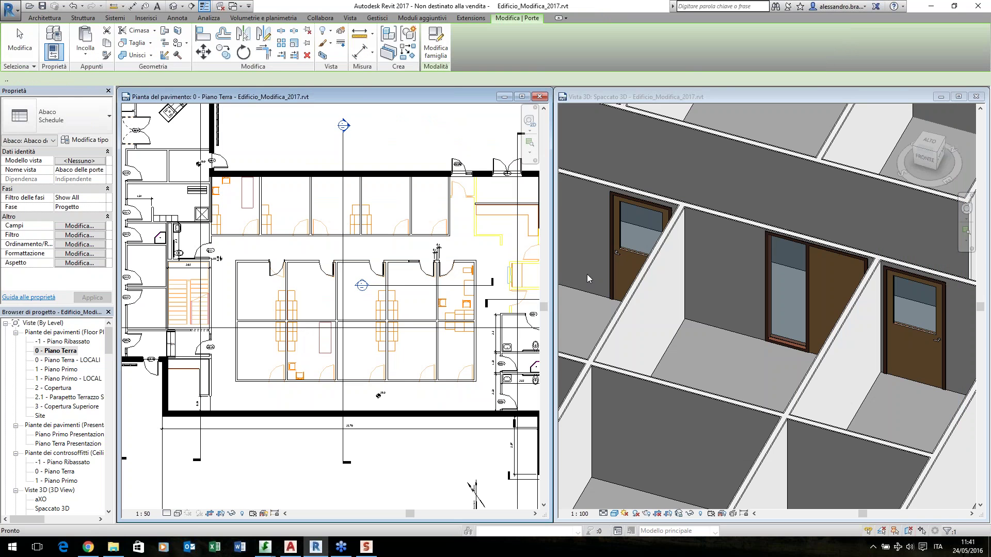
Create a new sheet with the A0 metrico title block and maximize its view
{"action": "left_click", "coordinate": [77, 333]}
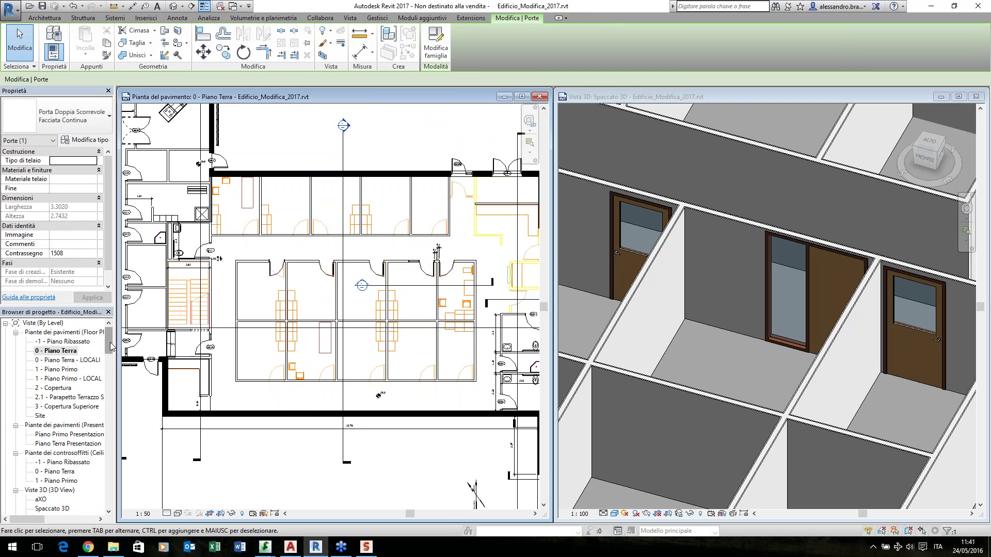
{"action": "scroll", "coordinate": [37, 416], "scroll_direction": "down", "scroll_amount": 10}
{"action": "right_click", "coordinate": [36, 407]}
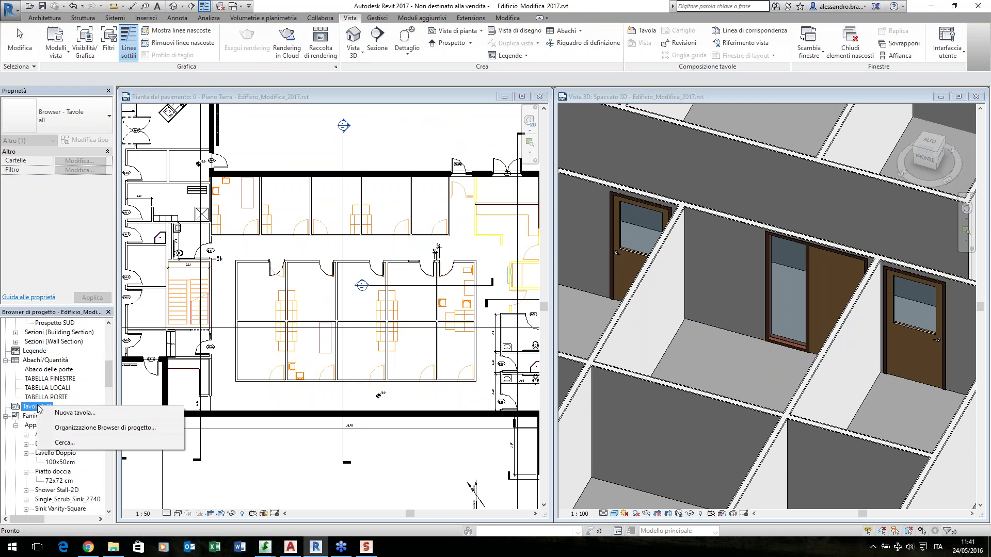
{"action": "left_click", "coordinate": [62, 414]}
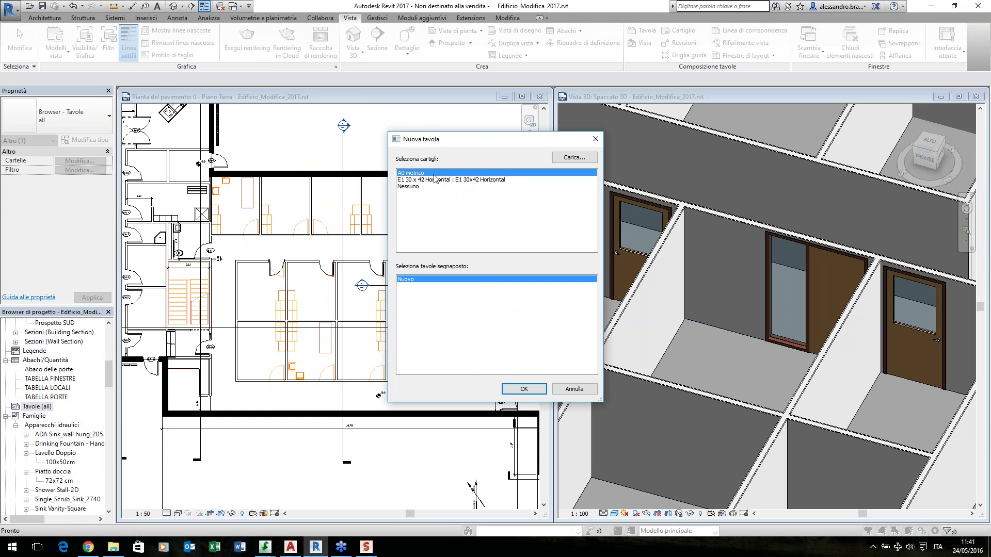
{"action": "left_click", "coordinate": [517, 389]}
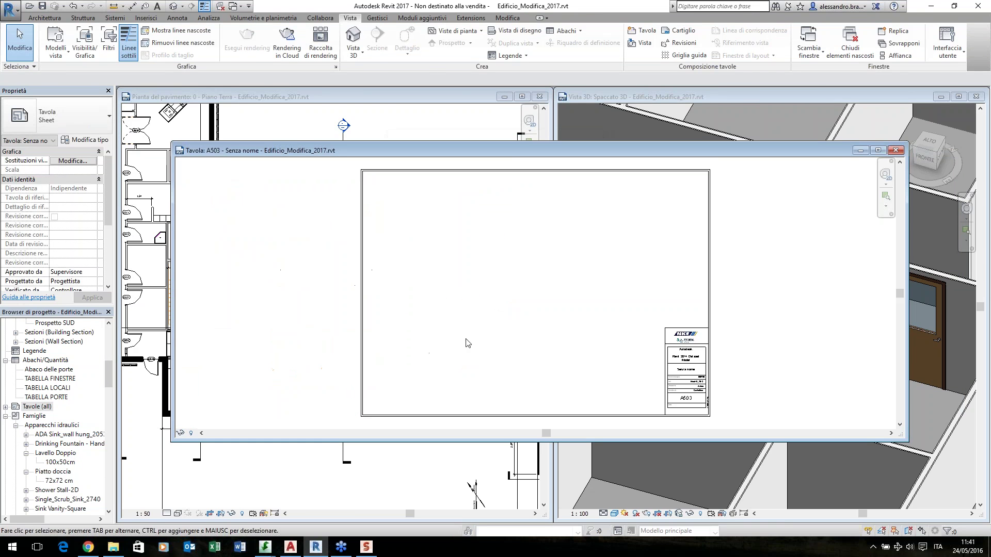
{"action": "left_click", "coordinate": [878, 151]}
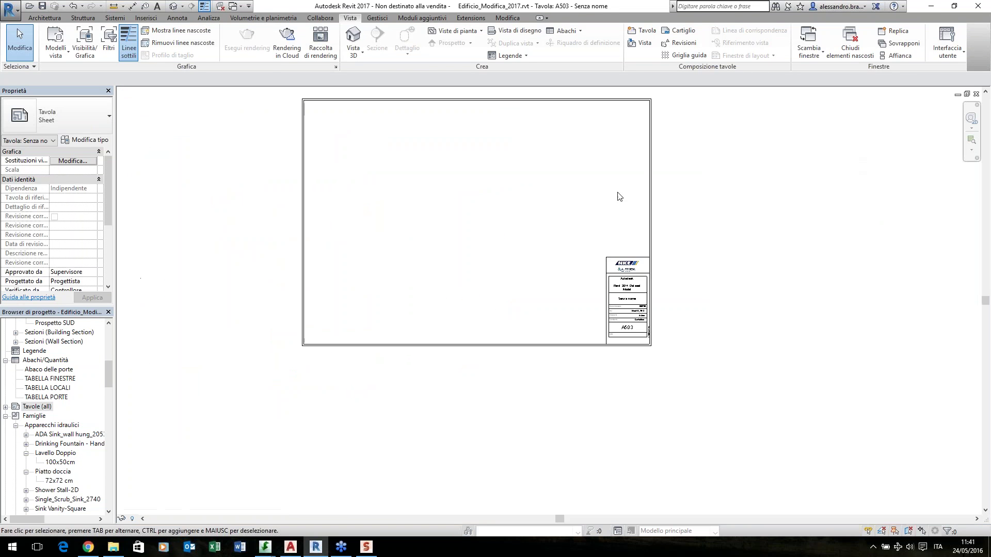
Place the 0 - Piano Terra floor plan inside the frame of the new sheet
{"action": "scroll", "coordinate": [57, 387], "scroll_direction": "up", "scroll_amount": 10}
{"action": "left_click", "coordinate": [54, 351]}
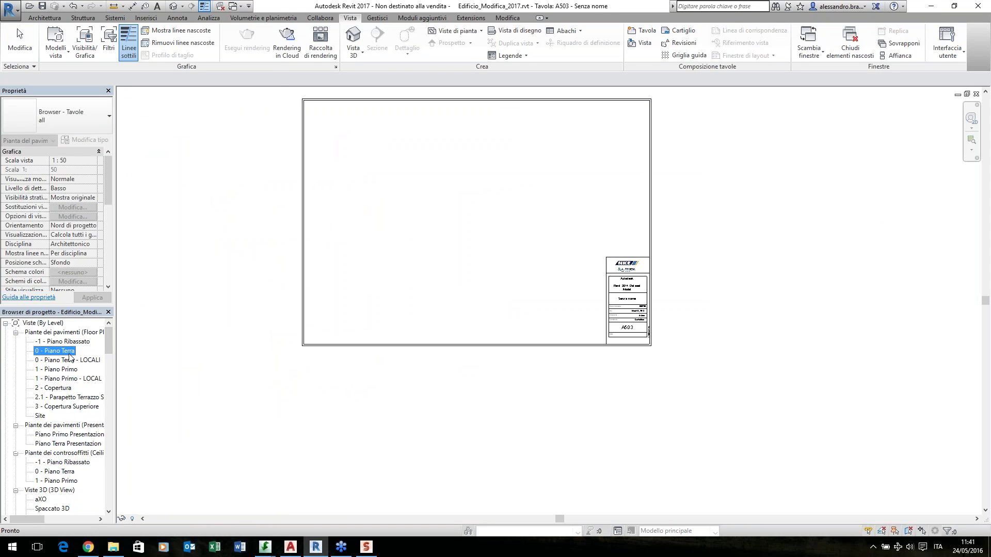
{"action": "left_click_drag", "start_coordinate": [55, 354], "coordinate": [352, 247]}
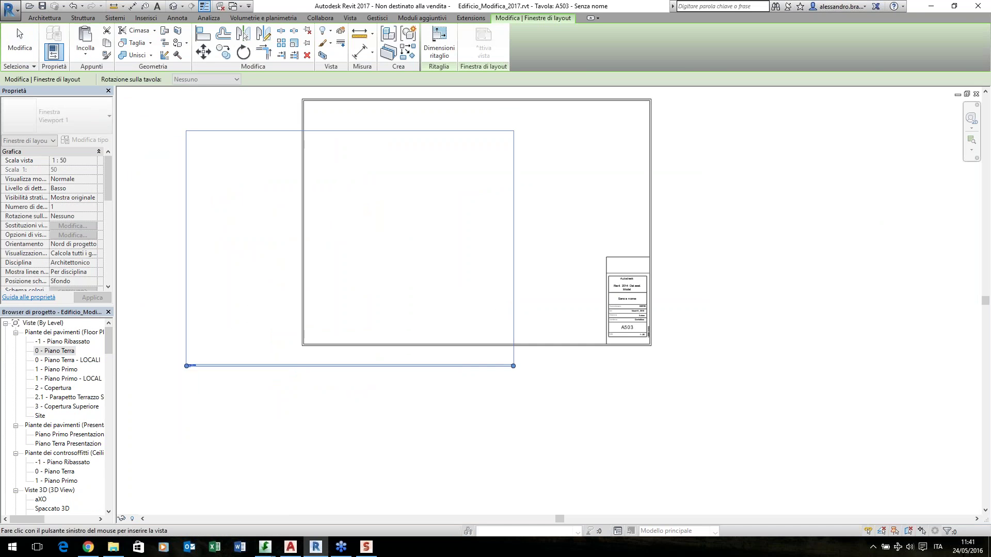
{"action": "left_click", "coordinate": [466, 227]}
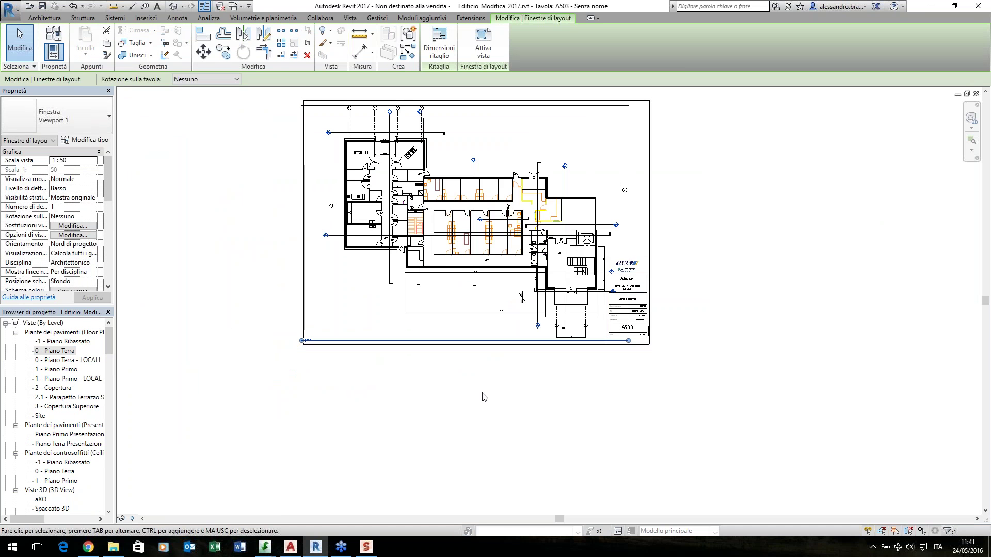
Place Abaco delle porte on the sheet above the title block, along the frame's right edge
{"action": "left_click_drag", "start_coordinate": [107, 344], "coordinate": [106, 372]}
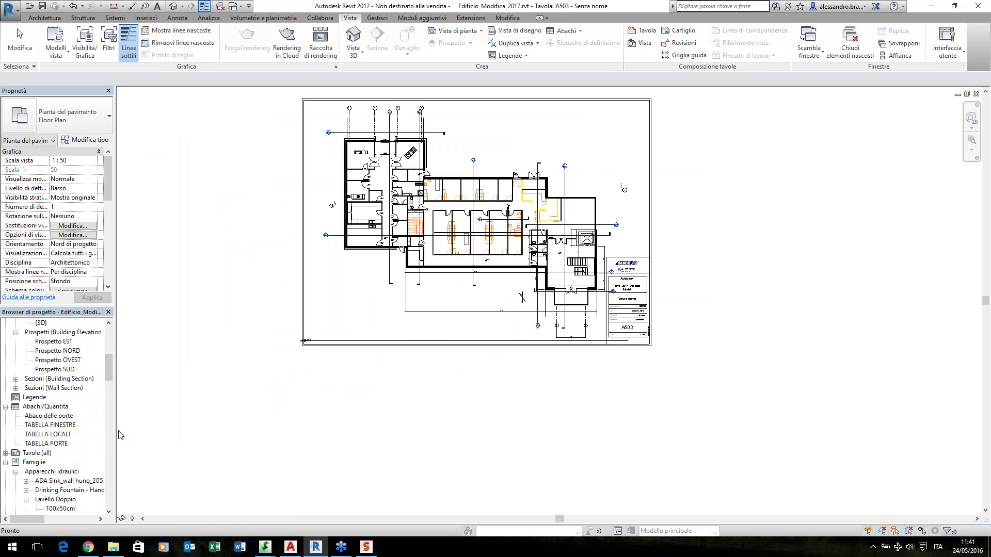
{"action": "left_click", "coordinate": [70, 416]}
{"action": "left_click_drag", "start_coordinate": [51, 421], "coordinate": [400, 249]}
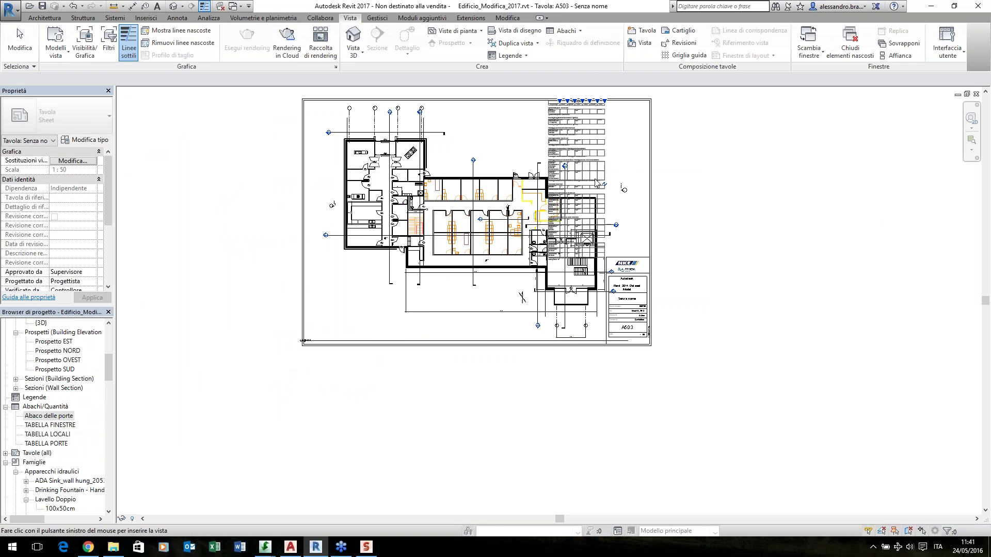
{"action": "left_click", "coordinate": [621, 188]}
Activate the floor plan view on the sheet and pull in the left and right sides of its crop region
{"action": "double_click", "coordinate": [350, 302]}
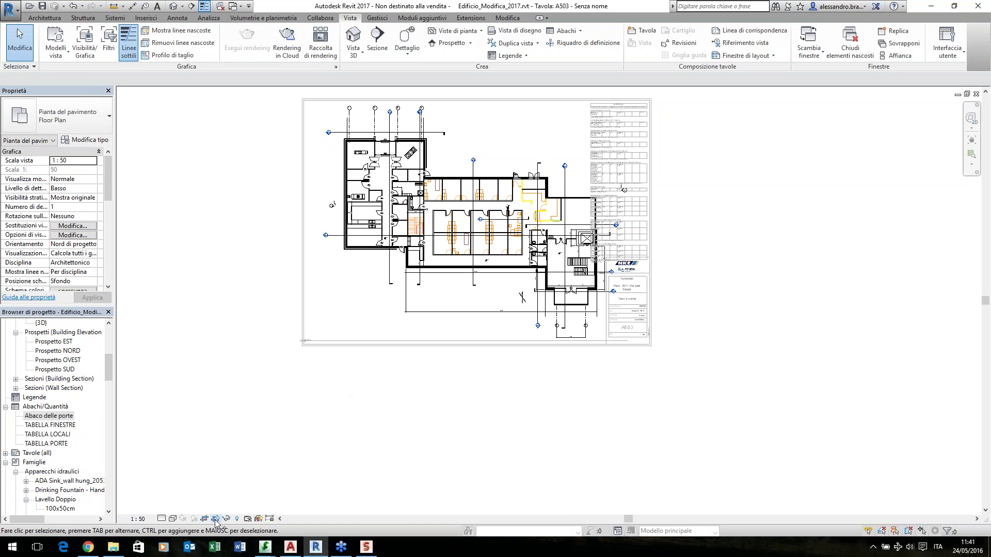
{"action": "left_click", "coordinate": [303, 292]}
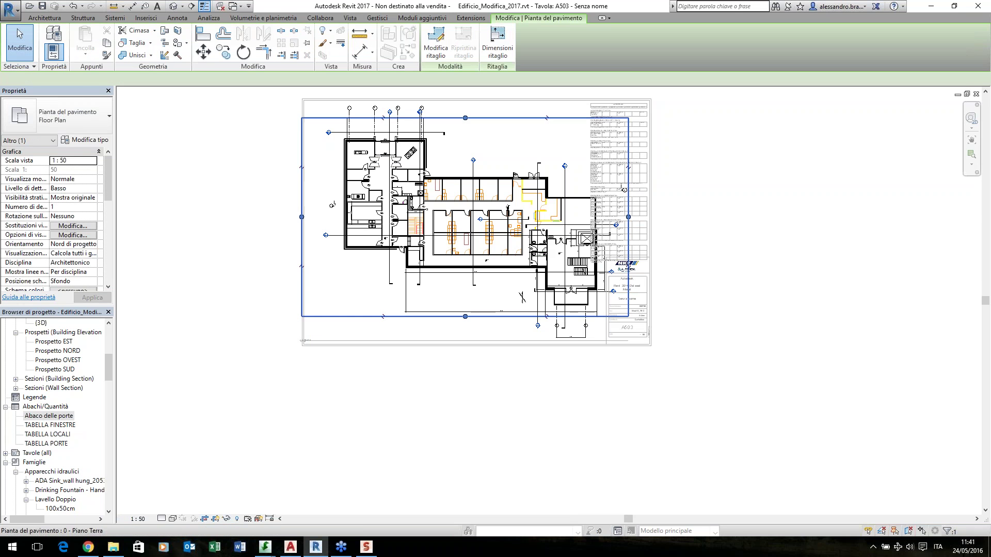
{"action": "left_click_drag", "start_coordinate": [301, 216], "coordinate": [334, 218]}
{"action": "left_click_drag", "start_coordinate": [627, 217], "coordinate": [576, 425]}
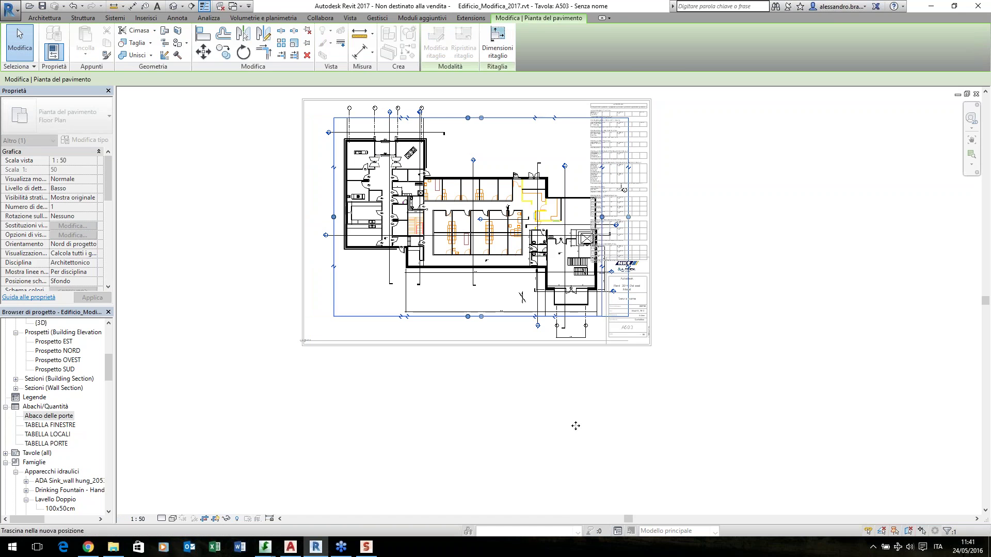
{"action": "key", "text": "Escape"}
Shift the plan viewport left to clear the door schedule and move its view title inside the sheet frame
{"action": "left_click", "coordinate": [461, 315]}
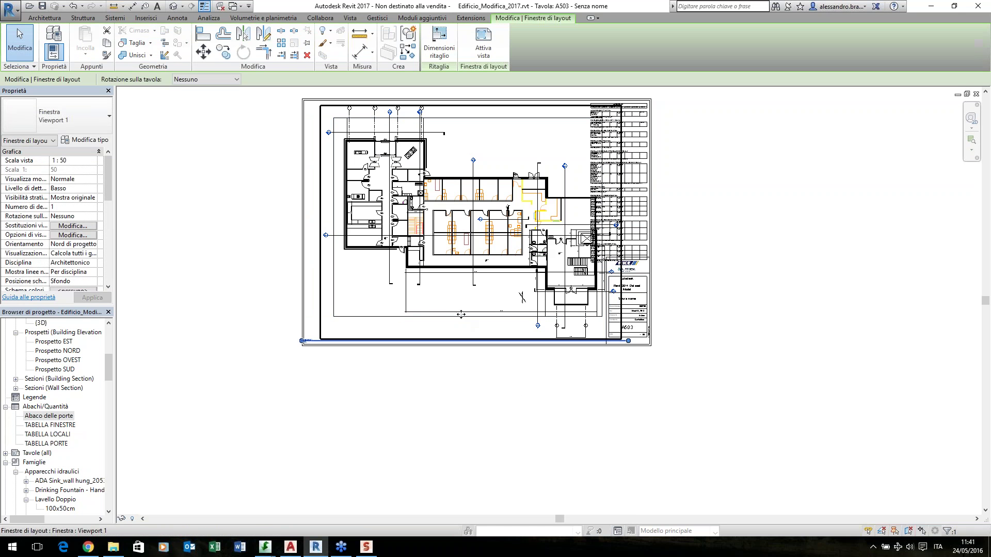
{"action": "mouse_move", "coordinate": [461, 314]}
{"action": "left_mouse_down"}
{"action": "mouse_move", "coordinate": [416, 314]}
{"action": "mouse_move", "coordinate": [445, 314]}
{"action": "left_mouse_up"}
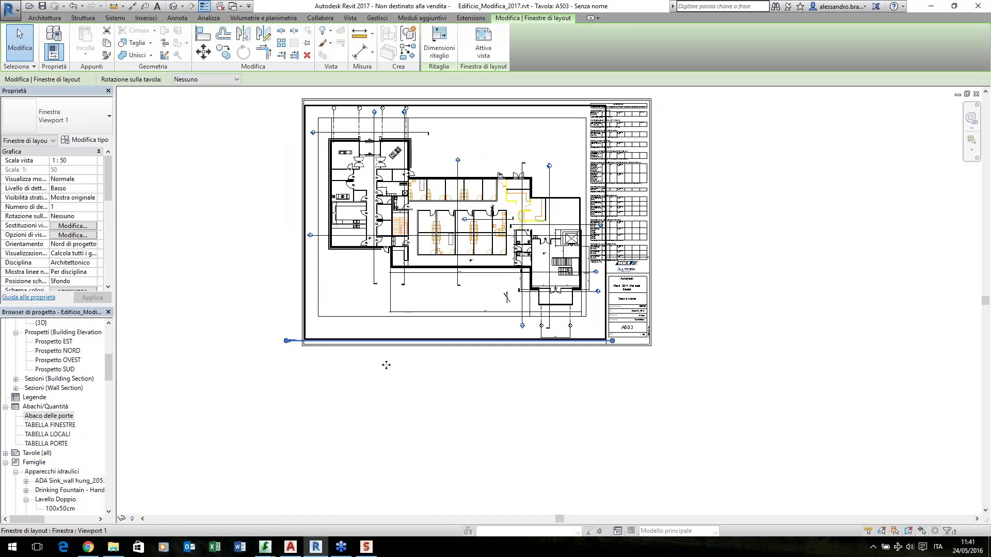
{"action": "left_click", "coordinate": [386, 364]}
{"action": "left_click", "coordinate": [326, 341]}
{"action": "left_click_drag", "start_coordinate": [326, 341], "coordinate": [352, 330]}
{"action": "key", "text": "Escape"}
Adjust the width of the first column of the door schedule placed on the sheet
{"action": "scroll", "coordinate": [671, 155], "scroll_direction": "up", "scroll_amount": 2}
{"action": "middle_click_drag", "start_coordinate": [598, 155], "coordinate": [599, 237]}
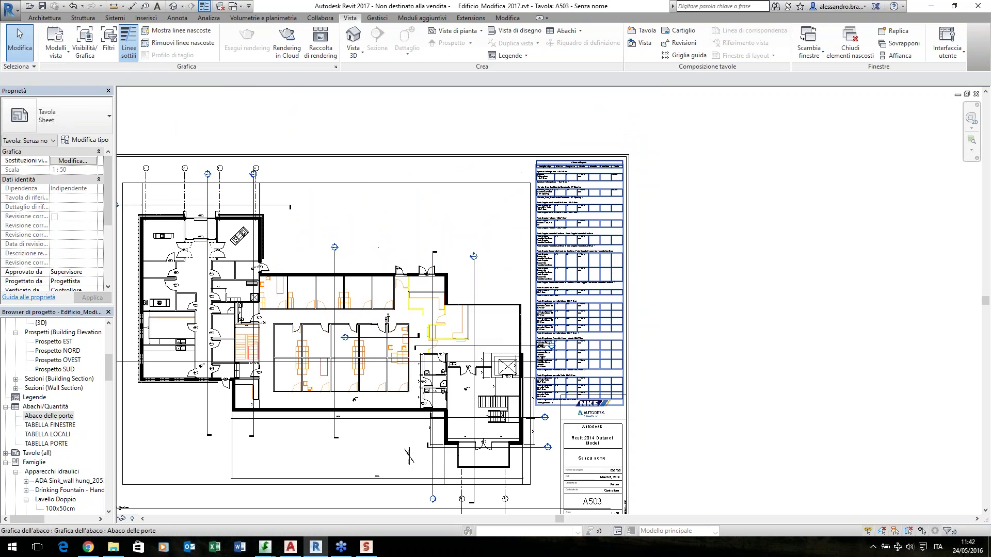
{"action": "left_click", "coordinate": [550, 346]}
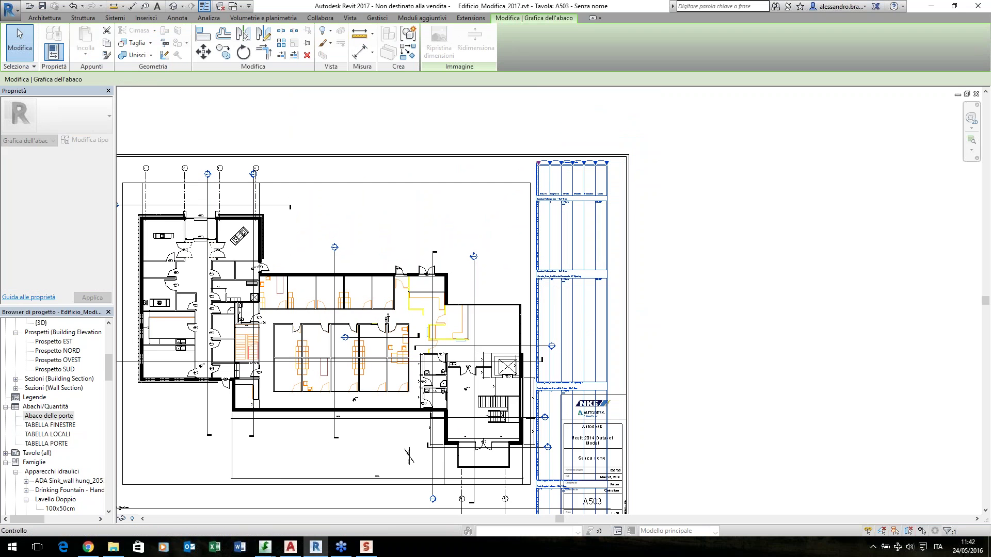
{"action": "left_click_drag", "start_coordinate": [546, 164], "coordinate": [556, 164]}
{"action": "left_click", "coordinate": [776, 301]}
{"action": "scroll", "coordinate": [776, 301], "scroll_direction": "down", "scroll_amount": 2}
{"action": "middle_click_drag", "start_coordinate": [776, 301], "coordinate": [778, 344]}
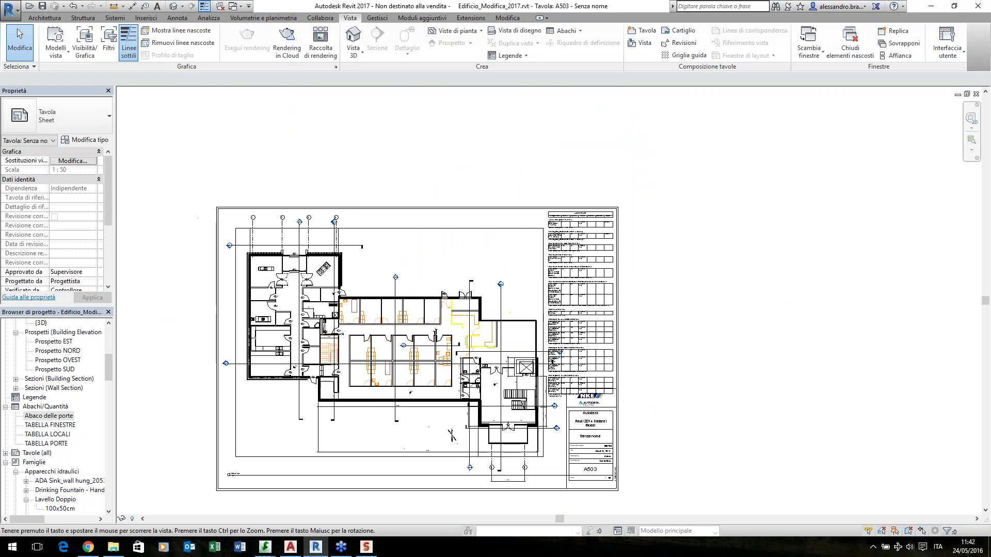
{"action": "scroll", "coordinate": [547, 304], "scroll_direction": "up", "scroll_amount": 3}
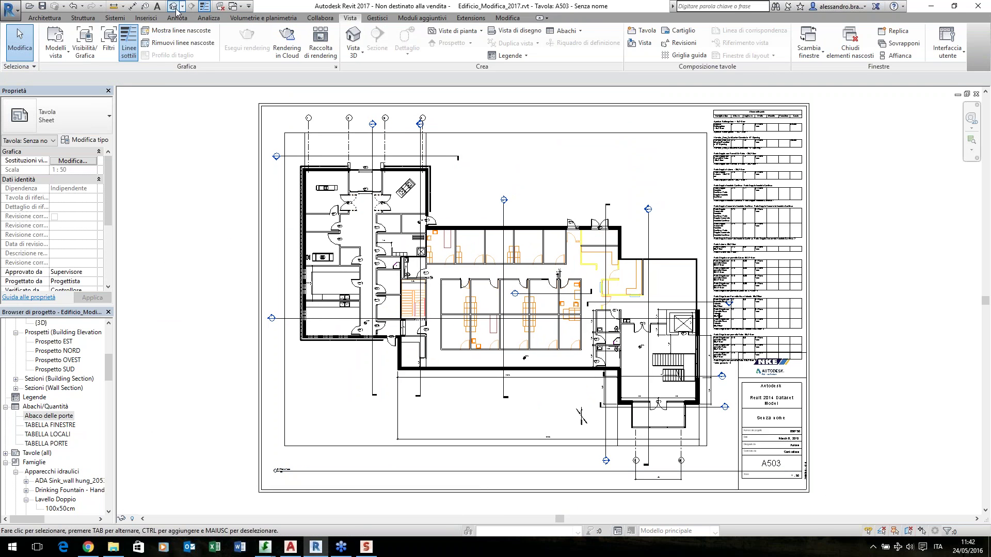
Close all open views of Edificio_Modifica_2017.rvt and close the project without saving its changes
{"action": "left_click", "coordinate": [976, 93]}
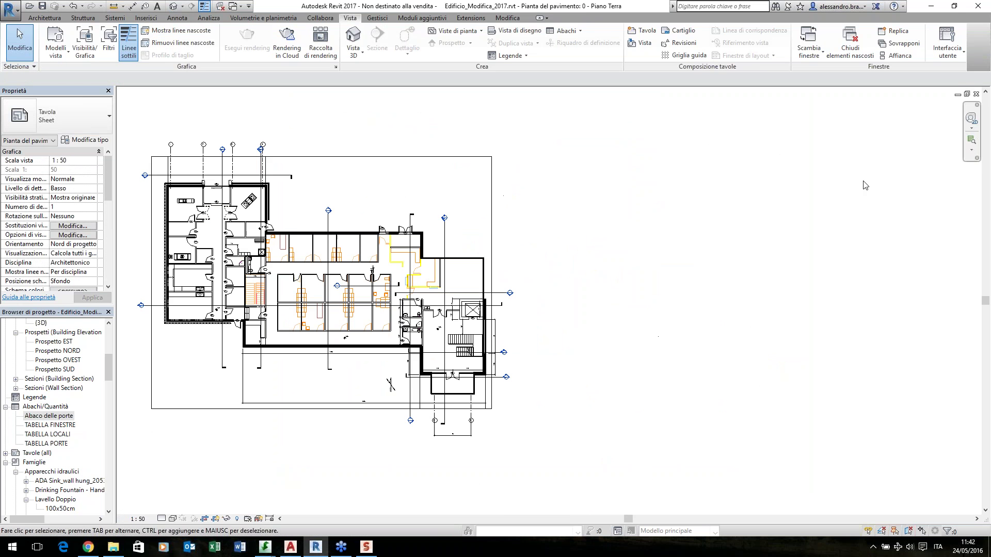
{"action": "left_click", "coordinate": [975, 94]}
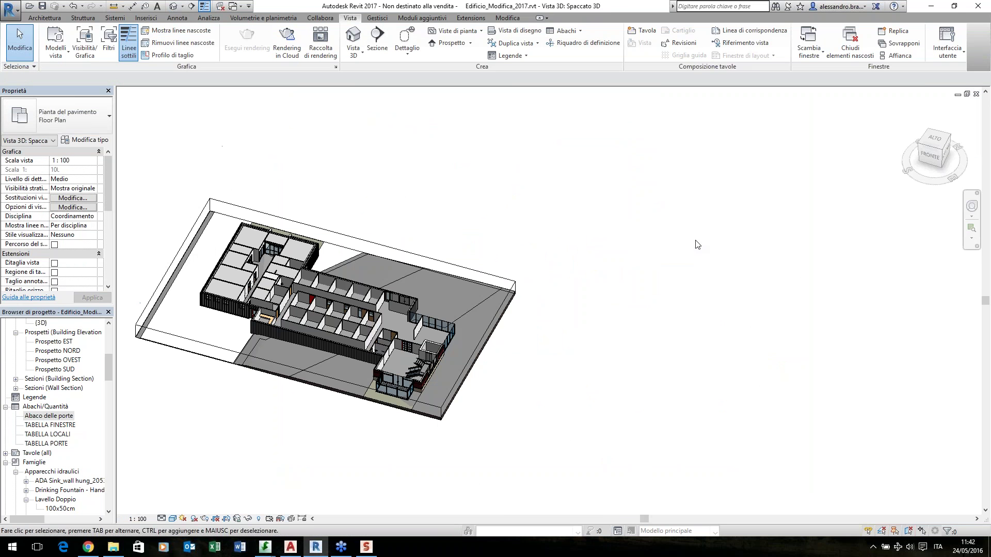
{"action": "left_click", "coordinate": [975, 94]}
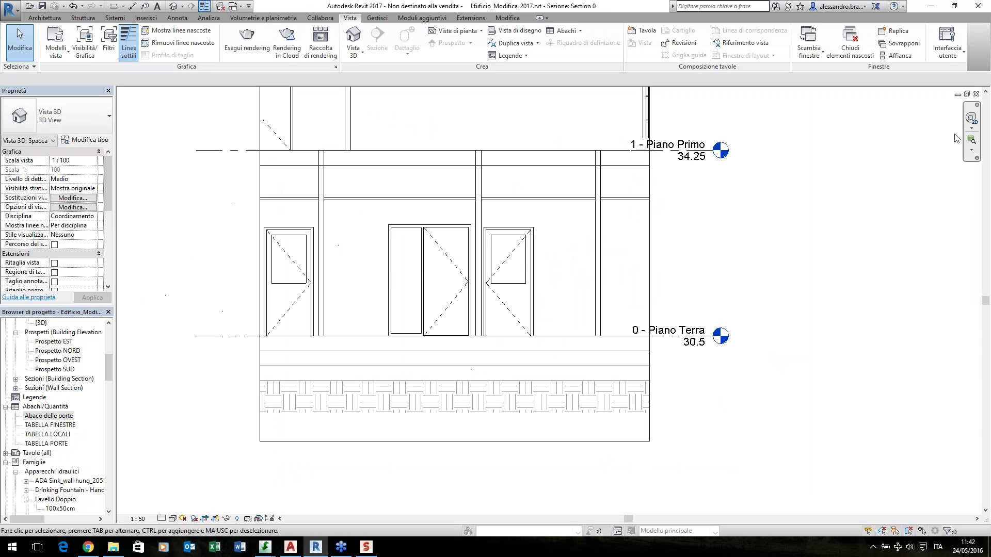
{"action": "left_click", "coordinate": [976, 93]}
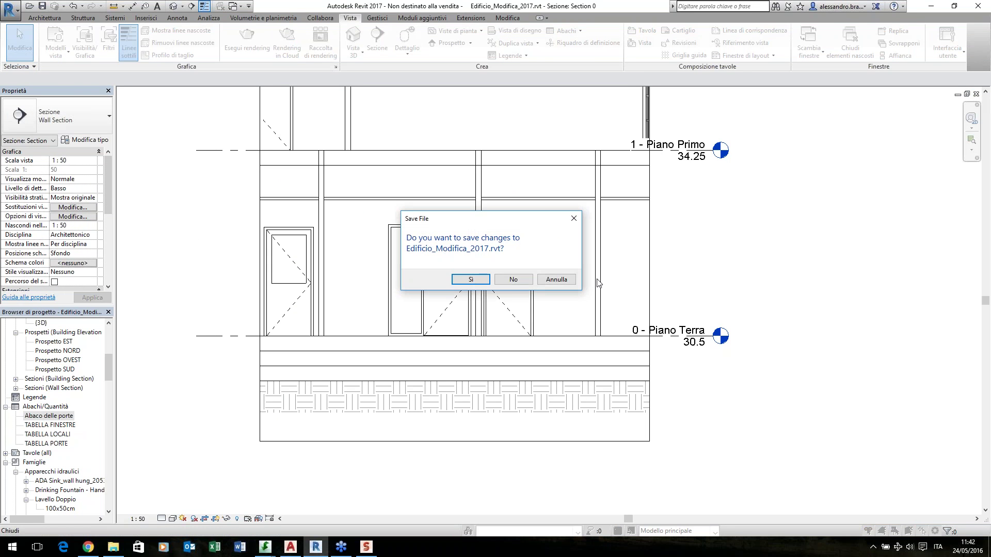
{"action": "left_click", "coordinate": [508, 285]}
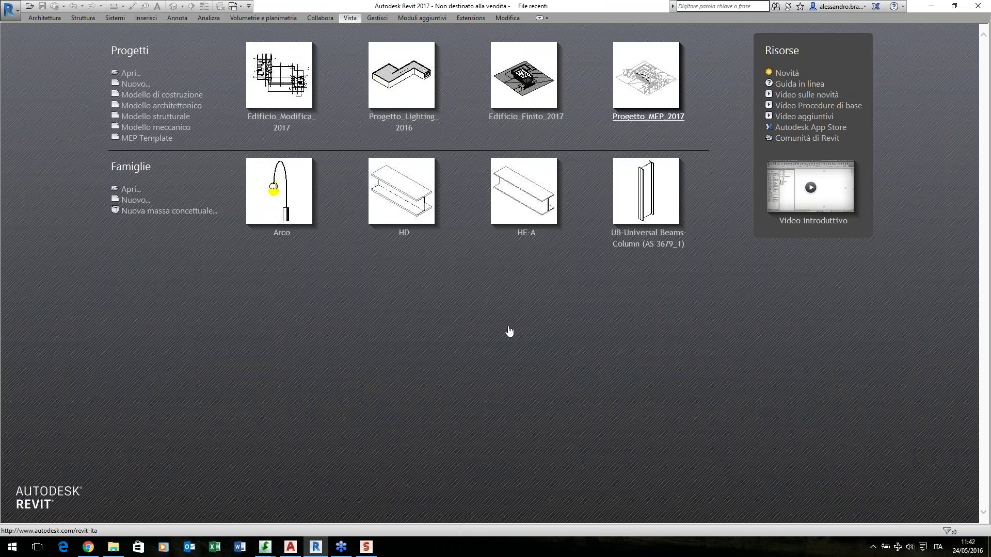
Open the recent project Progetto_MEP_2017 and show more of the linked building in its 3D view
{"action": "left_click", "coordinate": [646, 75]}
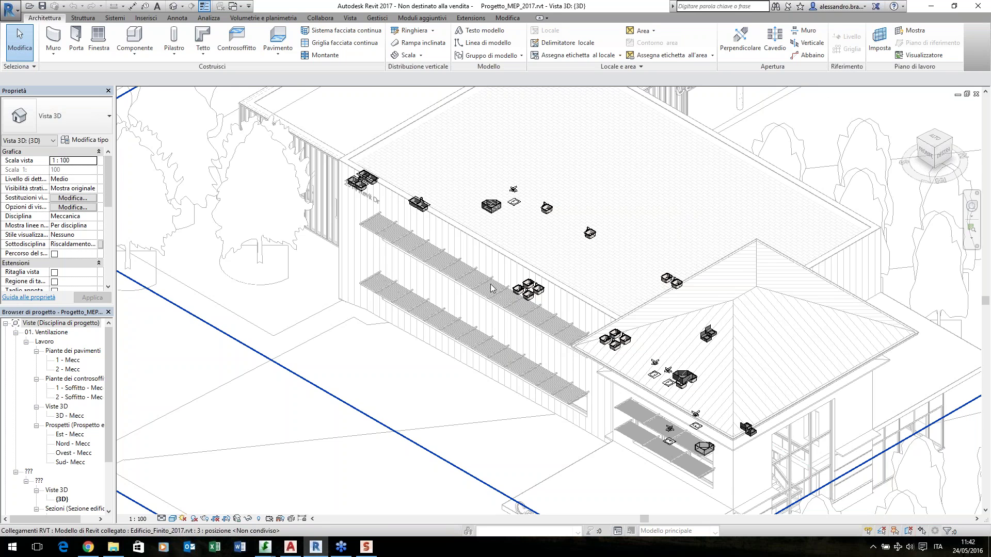
{"action": "scroll", "coordinate": [490, 288], "scroll_direction": "down", "scroll_amount": 5}
{"action": "scroll", "coordinate": [490, 288], "scroll_direction": "up", "scroll_amount": 4}
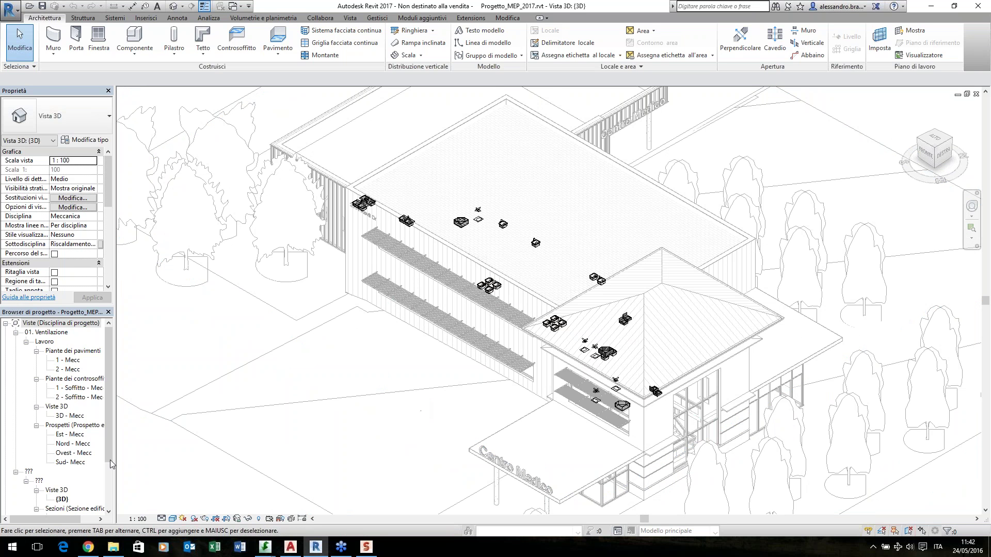
Review the Edificio_Finito_2017.rvt link and its reload option in the link manager, leaving without applying changes
{"action": "left_click_drag", "start_coordinate": [110, 460], "coordinate": [110, 504]}
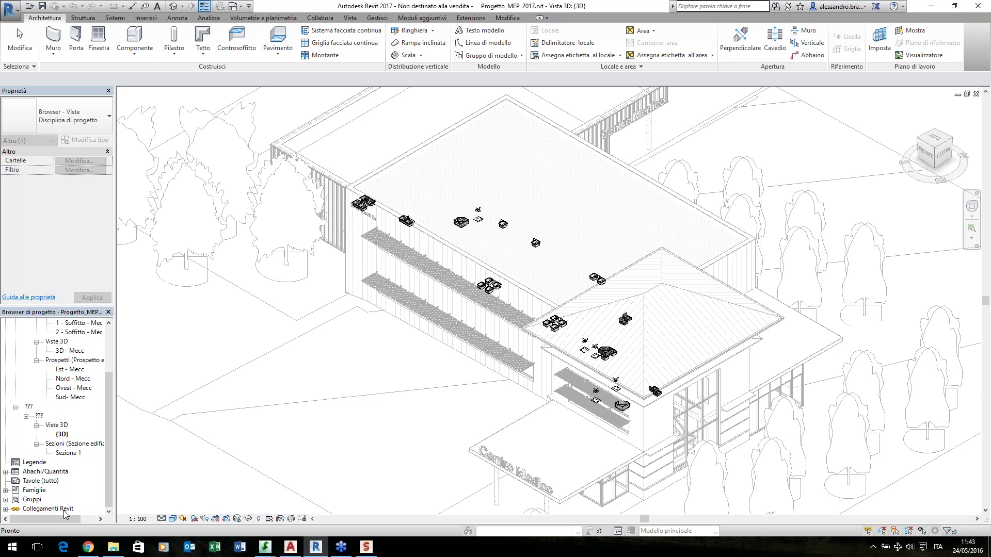
{"action": "left_click", "coordinate": [146, 18]}
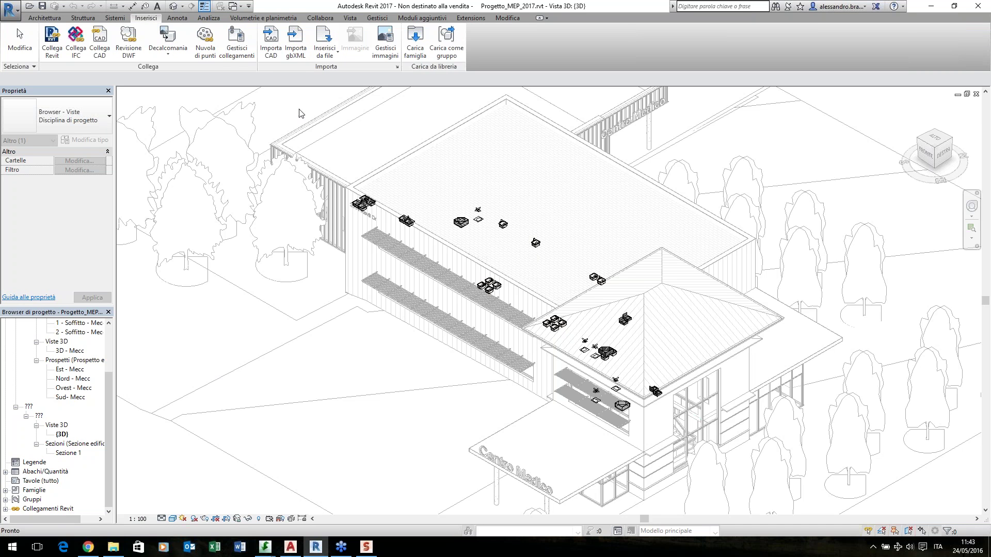
{"action": "left_click", "coordinate": [244, 55]}
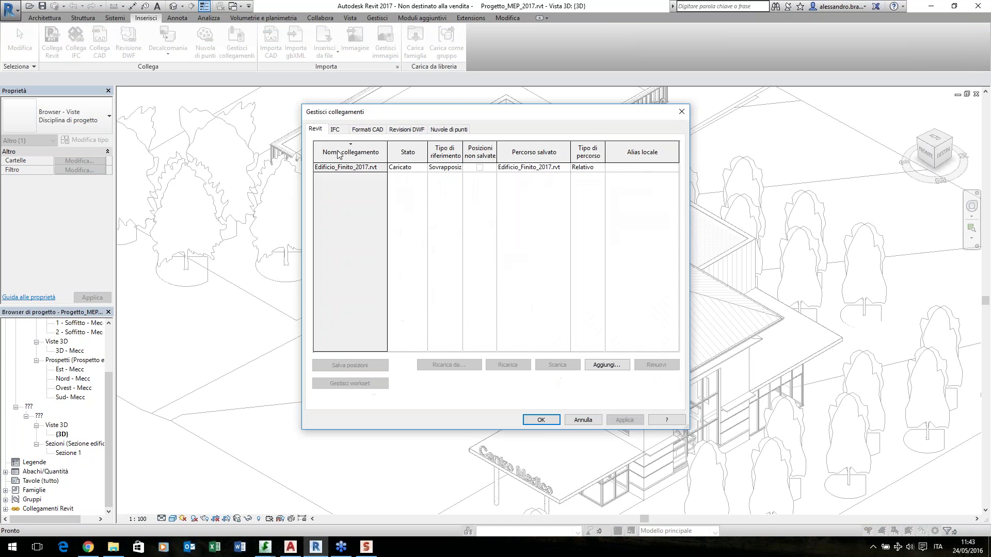
{"action": "left_click", "coordinate": [343, 167]}
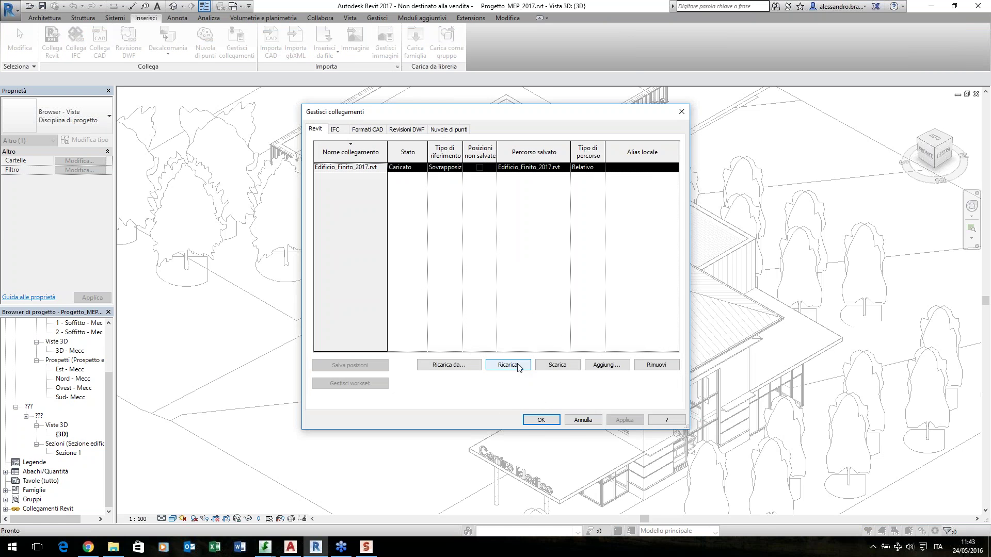
{"action": "left_click", "coordinate": [517, 365]}
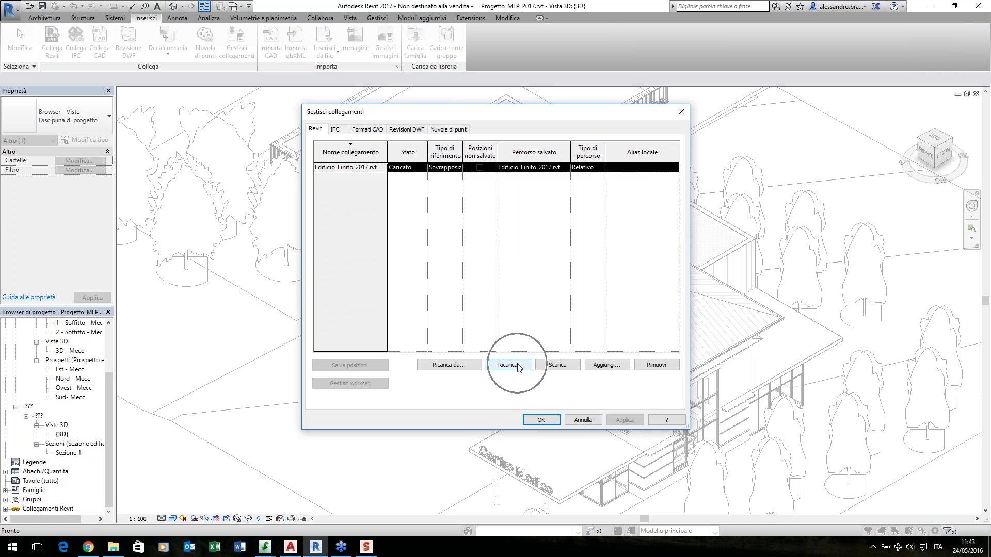
{"action": "left_click", "coordinate": [584, 420]}
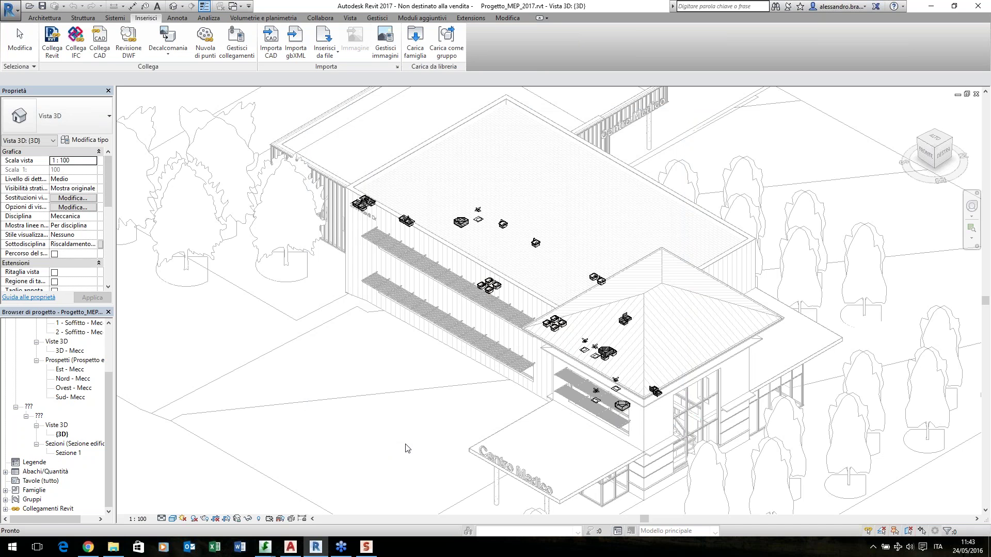
{"action": "key", "text": "Escape"}
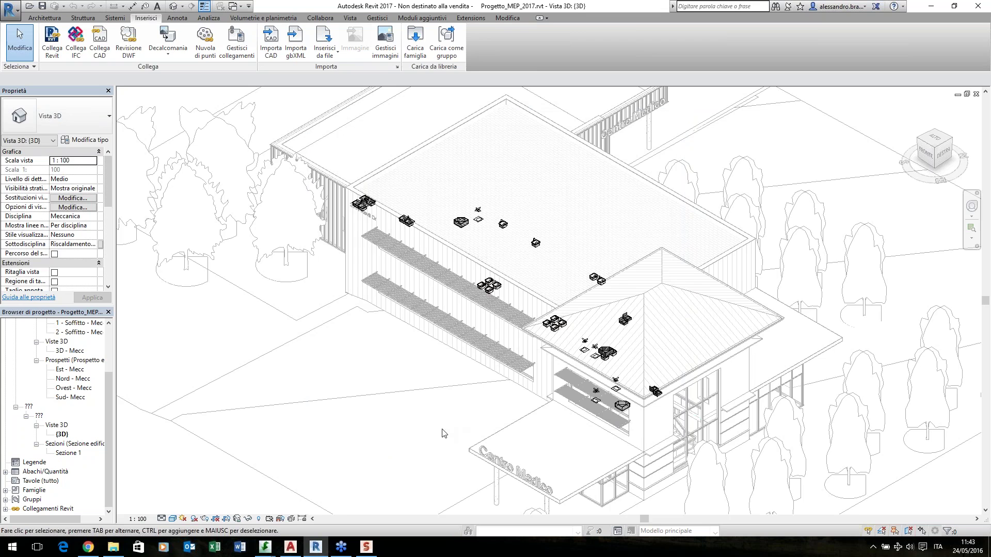
Inspect the model in 3D and open the ceiling plan 1 - Soffitto - Mecc
{"action": "middle_click_drag", "start_coordinate": [445, 434], "coordinate": [480, 435], "text": "shift"}
{"action": "left_click_drag", "start_coordinate": [107, 382], "coordinate": [118, 338]}
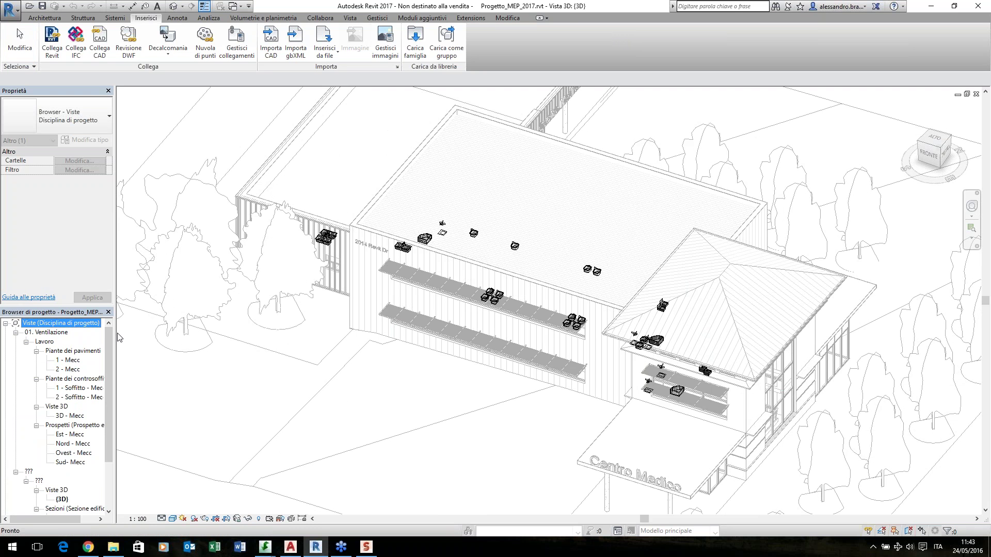
{"action": "double_click", "coordinate": [75, 388]}
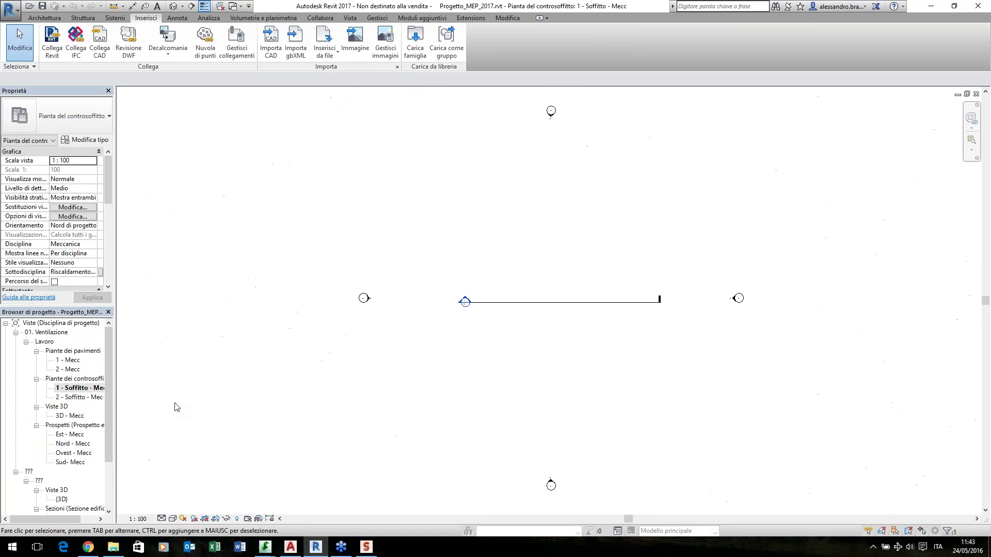
{"action": "middle_click_drag", "start_coordinate": [307, 394], "coordinate": [296, 394]}
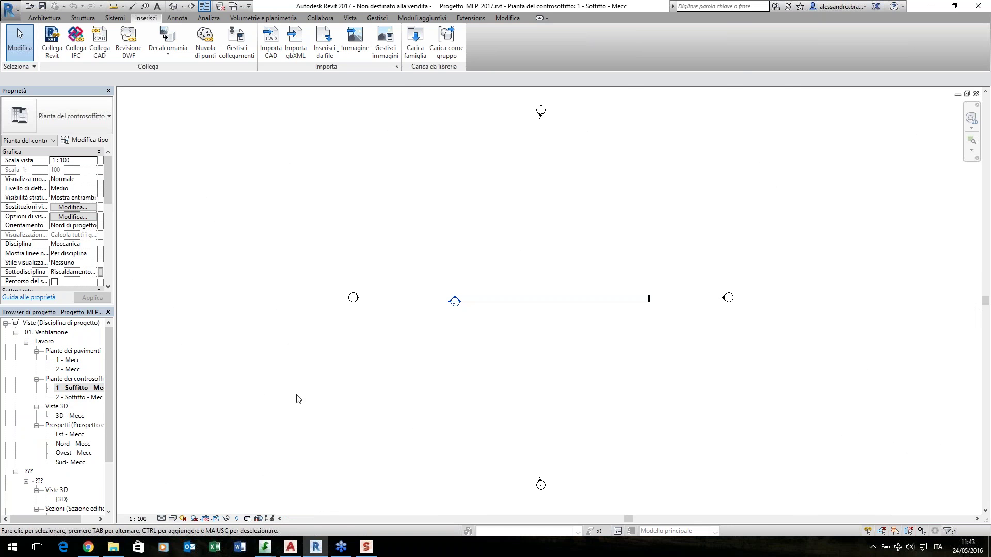
{"action": "left_click", "coordinate": [77, 388]}
Open the section view Sezione 1 and turn off its view cropping to show the linked building
{"action": "scroll", "coordinate": [73, 408], "scroll_direction": "down", "scroll_amount": 3}
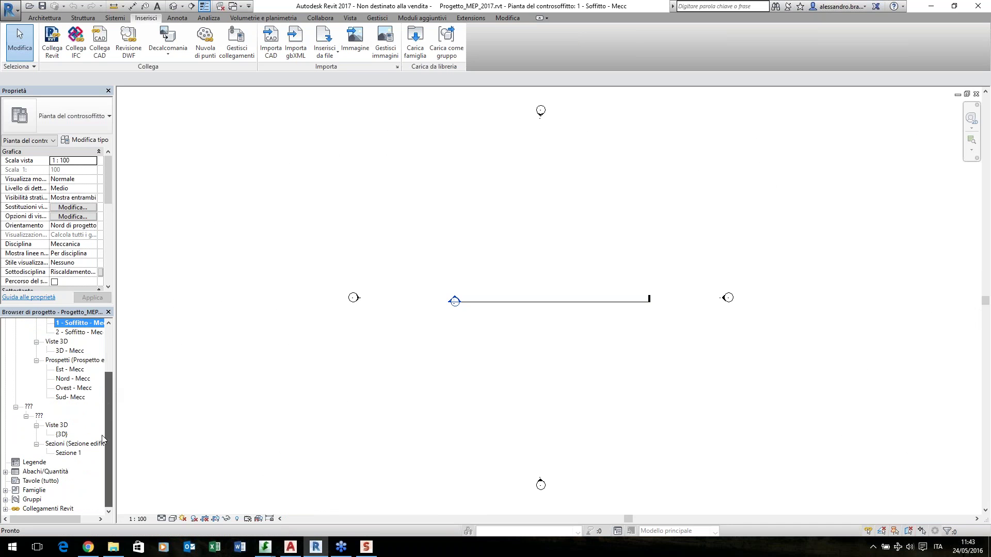
{"action": "double_click", "coordinate": [67, 454]}
{"action": "scroll", "coordinate": [506, 380], "scroll_direction": "down", "scroll_amount": 4}
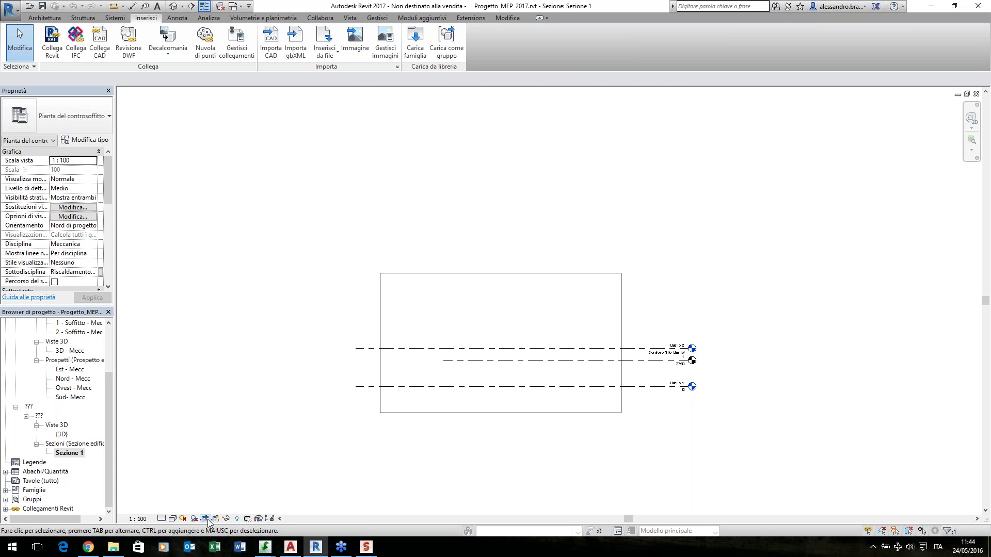
{"action": "scroll", "coordinate": [361, 320], "scroll_direction": "down", "scroll_amount": 3}
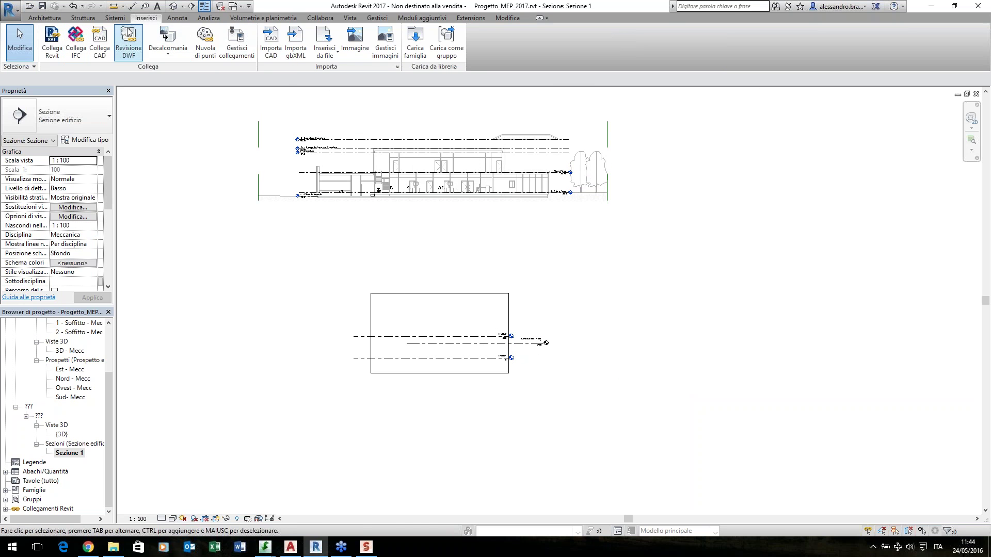
Align the linked building's 0 - Piano Terra level with the MEP project's Livello 1 in Sezione 1
{"action": "left_click", "coordinate": [377, 18]}
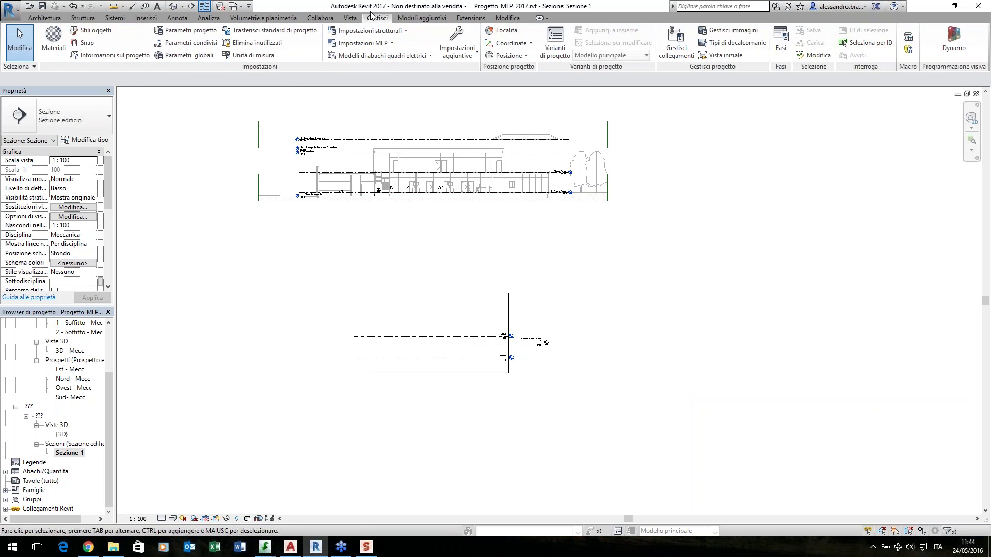
{"action": "left_click", "coordinate": [505, 18]}
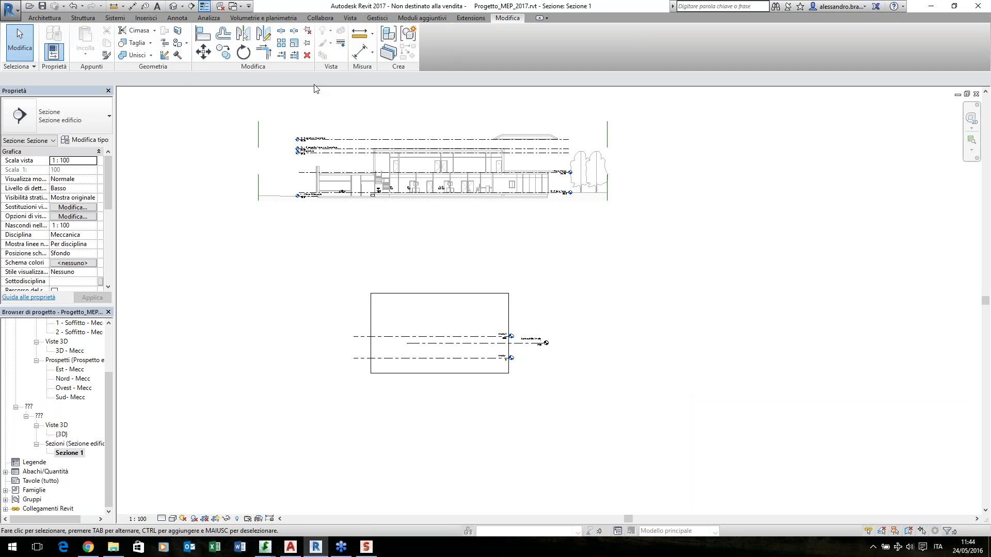
{"action": "left_click", "coordinate": [203, 34]}
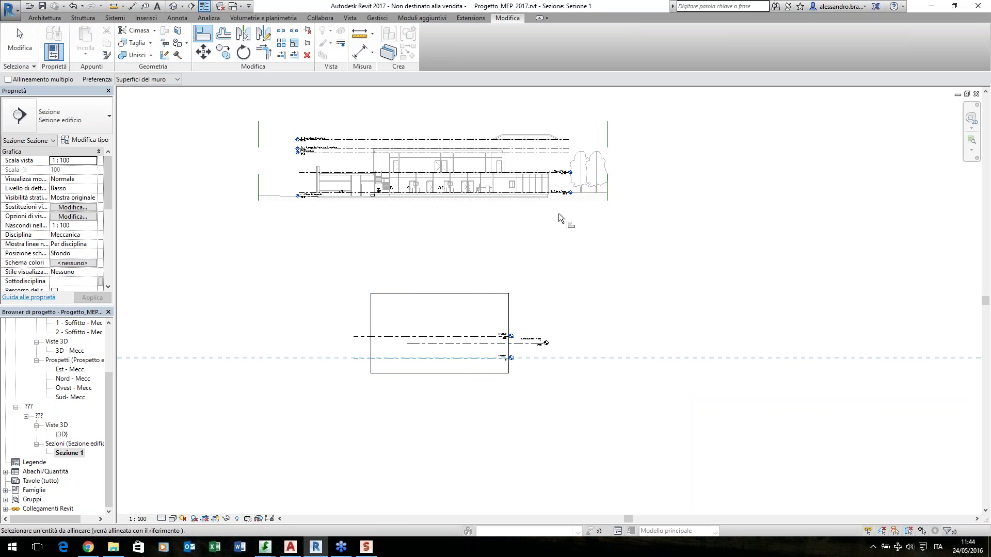
{"action": "scroll", "coordinate": [559, 194], "scroll_direction": "up", "scroll_amount": 2}
{"action": "left_click", "coordinate": [560, 193]}
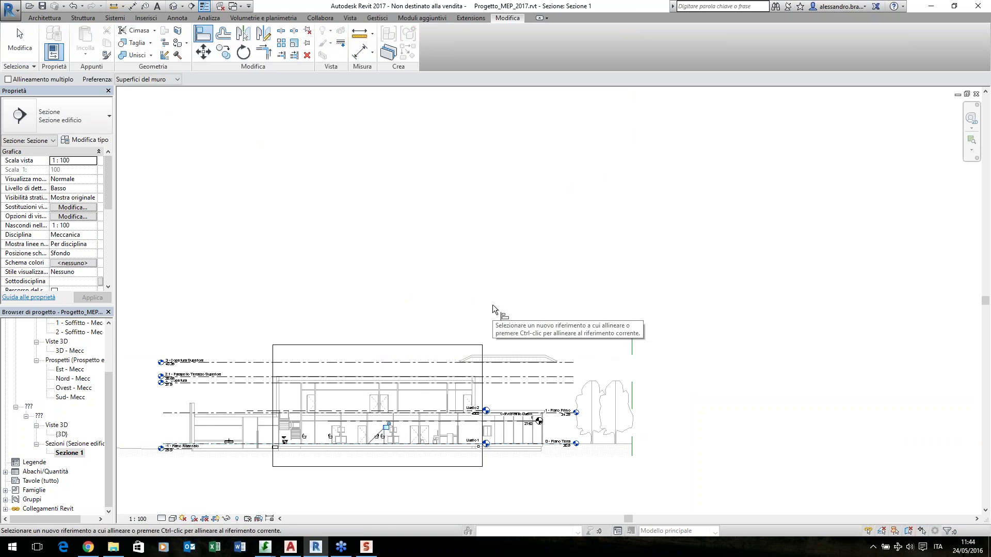
{"action": "key", "text": "Escape"}
{"action": "key", "text": "Escape"}
{"action": "middle_click_drag", "start_coordinate": [477, 287], "coordinate": [518, 242]}
{"action": "scroll", "coordinate": [107, 397], "scroll_direction": "up", "scroll_amount": 3}
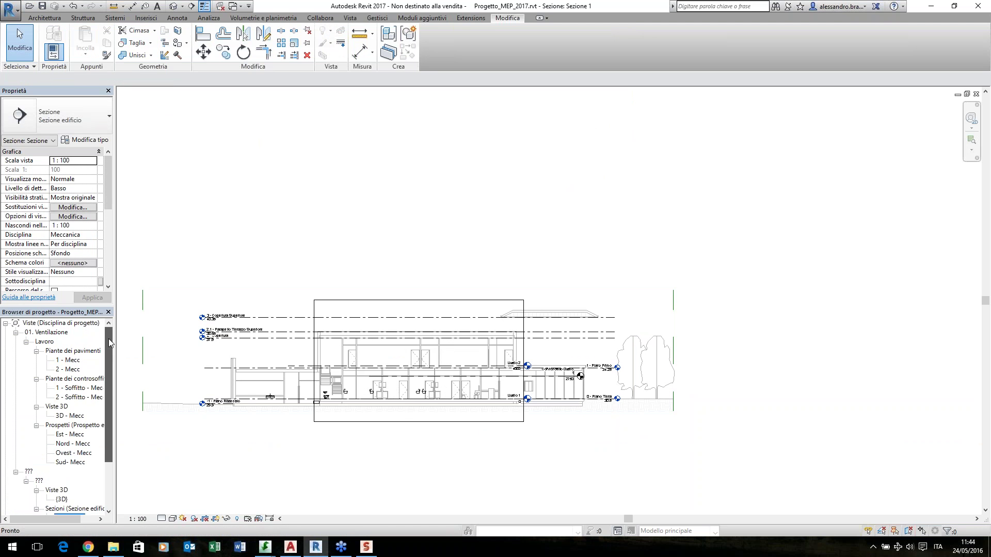
Open the 1 - Soffitto - Mecc ceiling plan from the ventilation views
{"action": "double_click", "coordinate": [79, 388]}
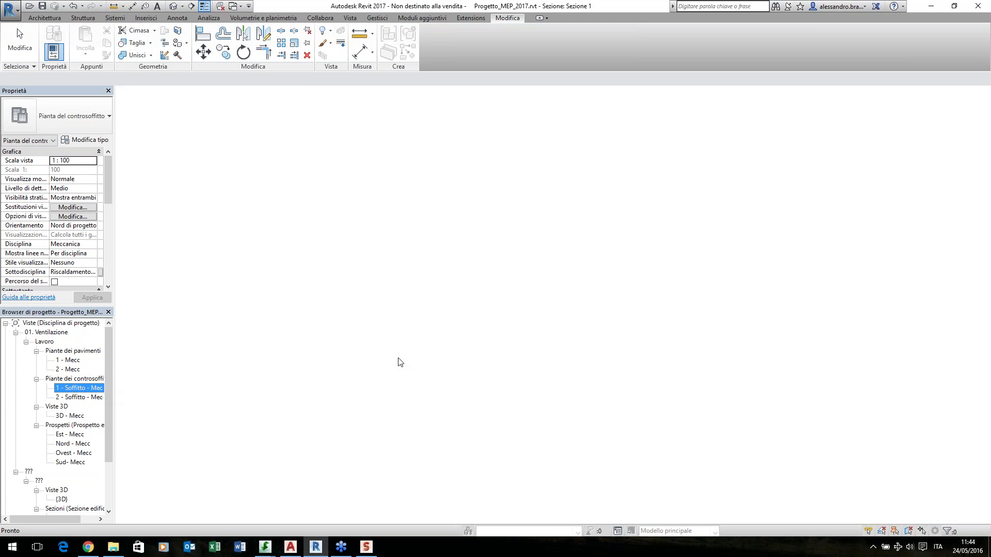
{"action": "scroll", "coordinate": [518, 227], "scroll_direction": "up", "scroll_amount": 4}
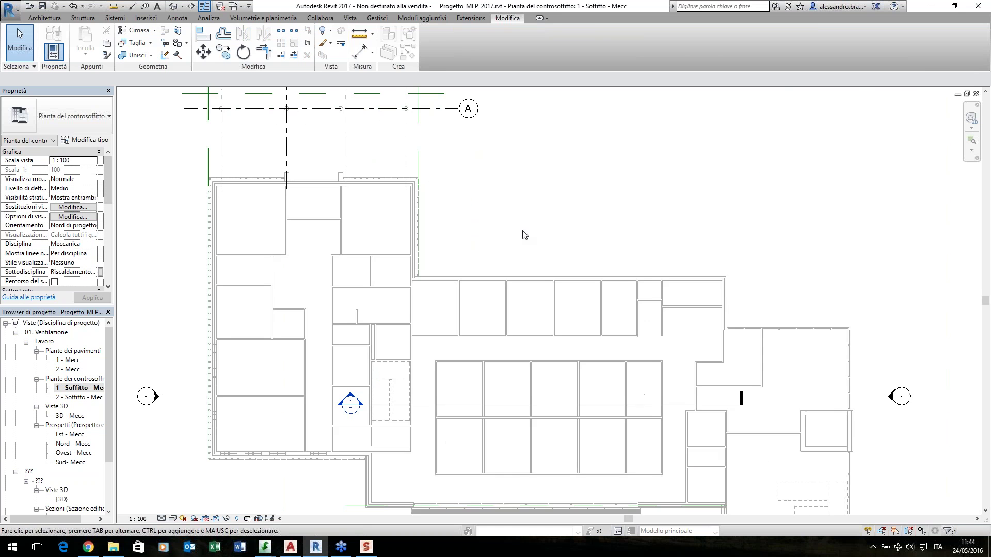
{"action": "middle_click_drag", "start_coordinate": [504, 183], "coordinate": [463, 157]}
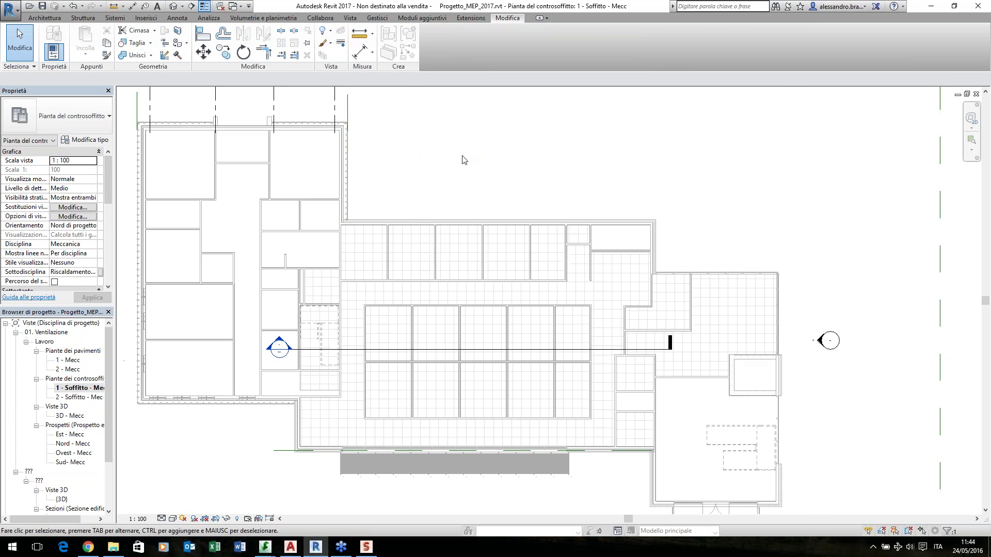
Try to place an M_Diffusore mandata air terminal, Placca 600 x 600 Connessione 300 x 300, on Livello 1 in the upper row's leftmost room
{"action": "left_click", "coordinate": [115, 18]}
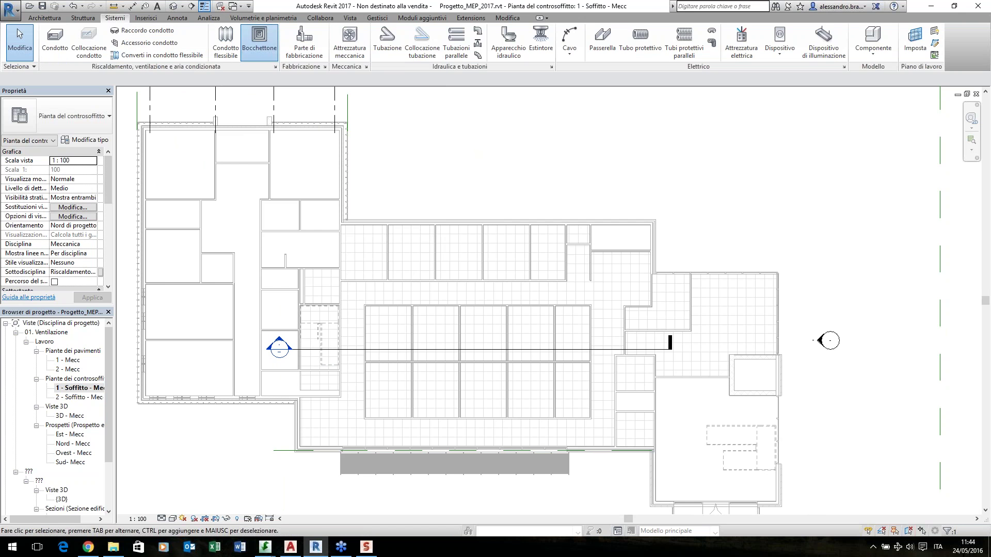
{"action": "left_click", "coordinate": [259, 39]}
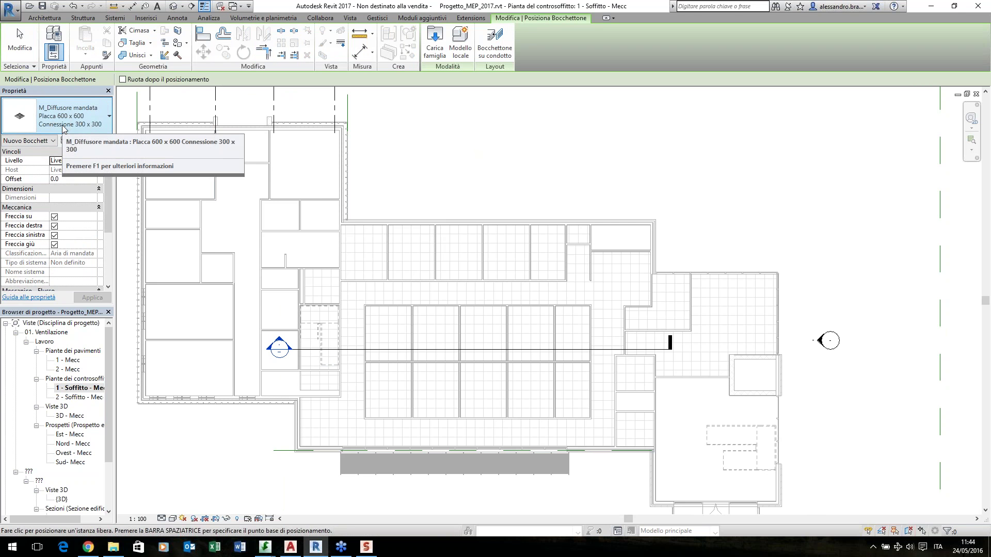
{"action": "left_click", "coordinate": [364, 254]}
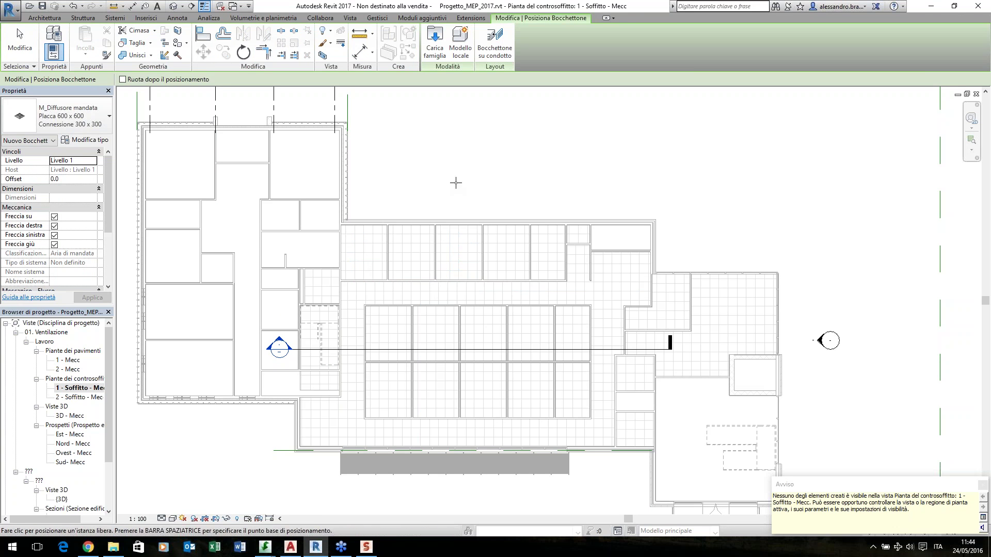
{"action": "key", "text": "Escape"}
{"action": "key", "text": "Escape"}
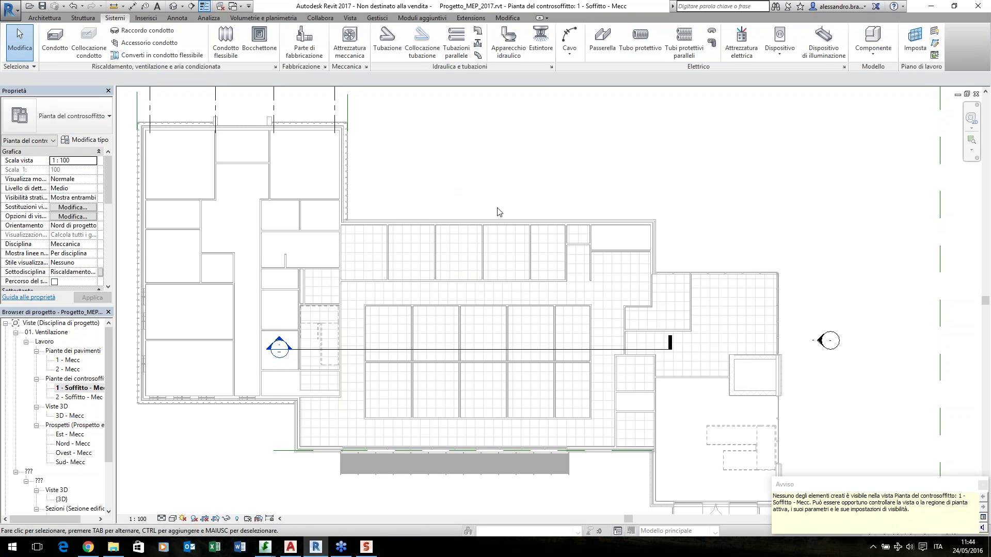
{"action": "left_click", "coordinate": [982, 485]}
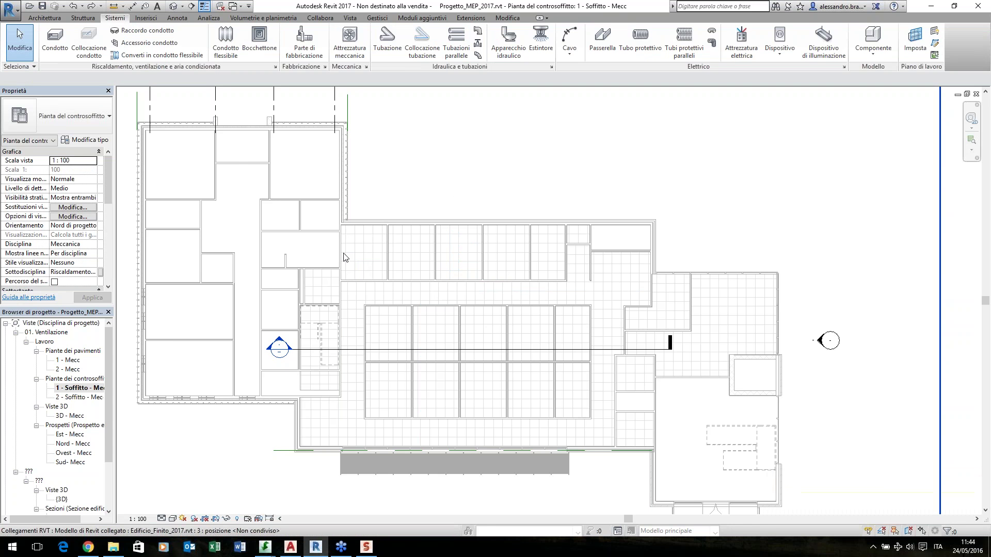
Place an M_Diffusore mandata air terminal at the centre of each of the five upper-row rooms, with the level set to Controsoffitto Livello 1
{"action": "left_click", "coordinate": [251, 50]}
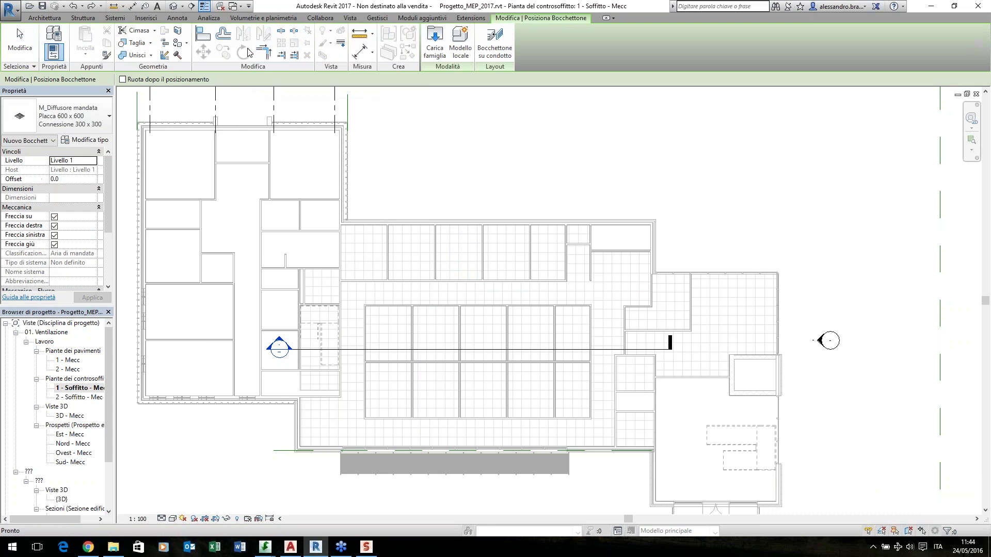
{"action": "left_click", "coordinate": [91, 161]}
{"action": "left_click", "coordinate": [93, 161]}
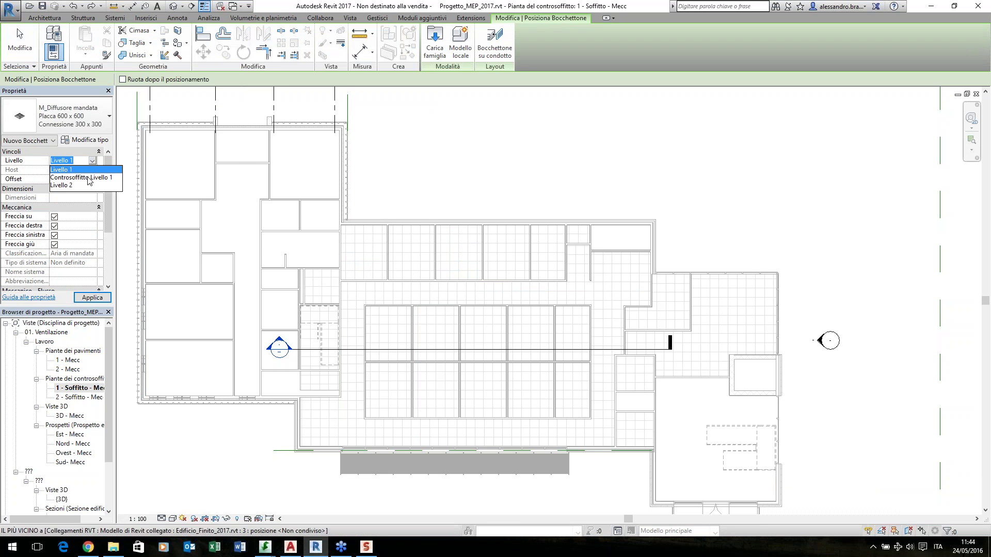
{"action": "left_click", "coordinate": [91, 177]}
{"action": "left_click", "coordinate": [363, 252]}
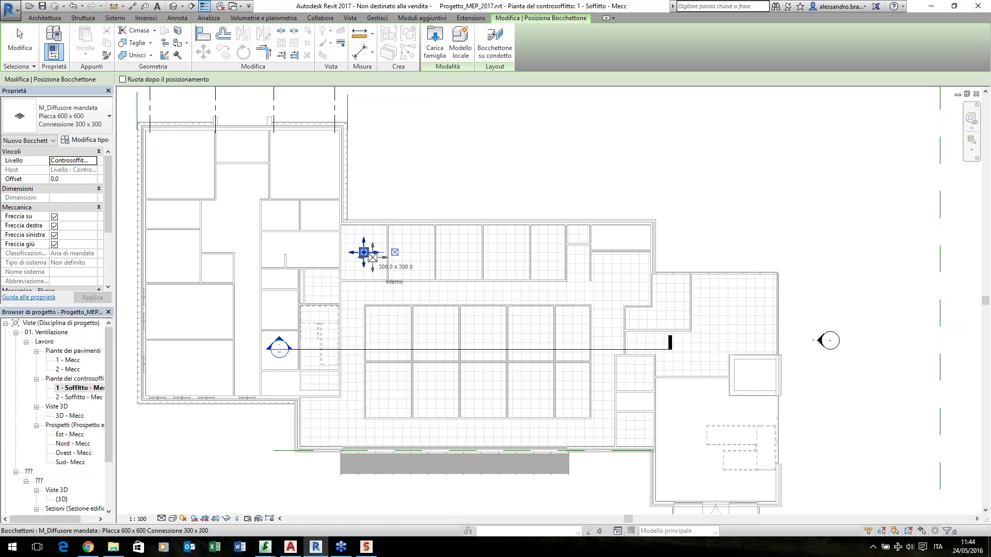
{"action": "left_click", "coordinate": [411, 253]}
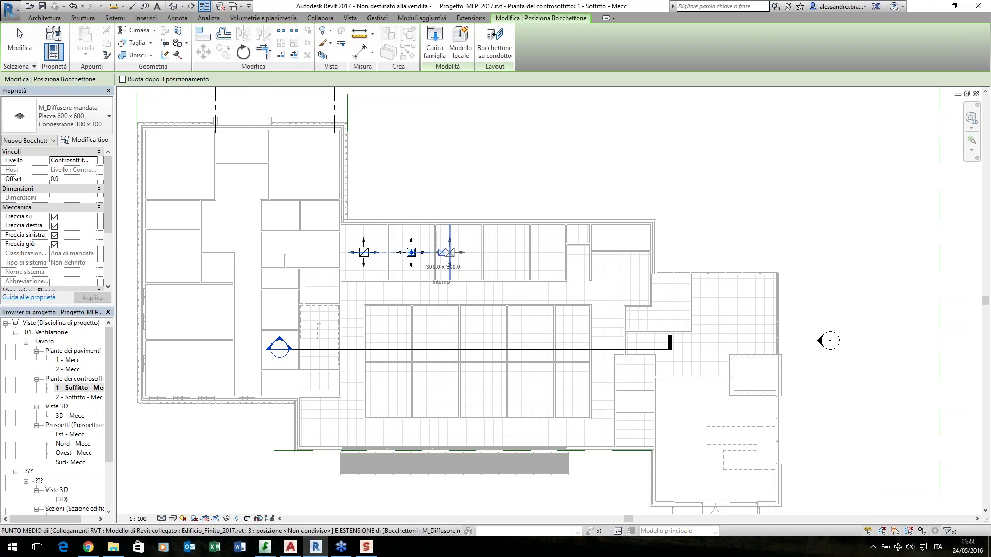
{"action": "left_click", "coordinate": [458, 252]}
{"action": "left_click", "coordinate": [506, 252]}
{"action": "left_click", "coordinate": [547, 252]}
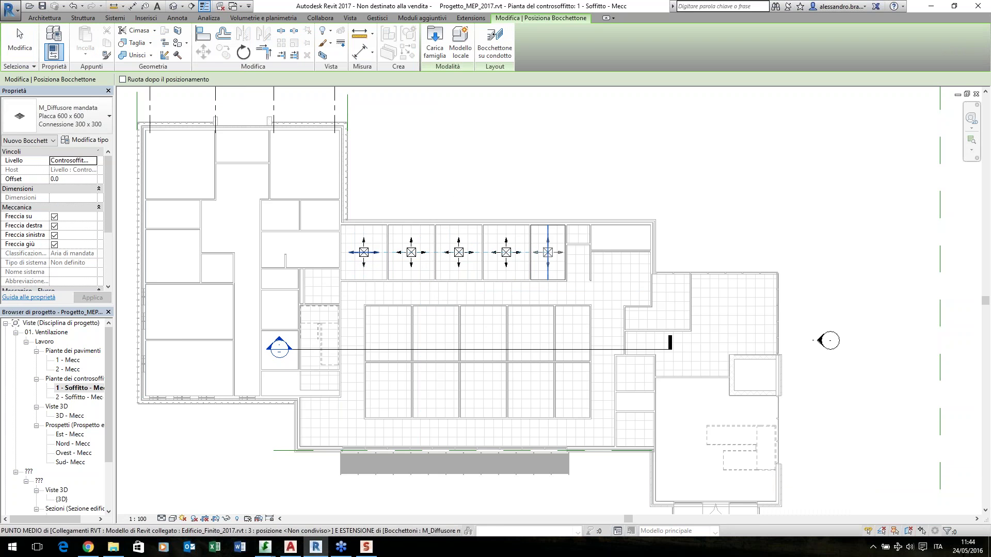
Place the same supply diffuser at the centre of each of the five rooms in the central block's upper row
{"action": "left_click", "coordinate": [388, 334]}
{"action": "left_click", "coordinate": [436, 334]}
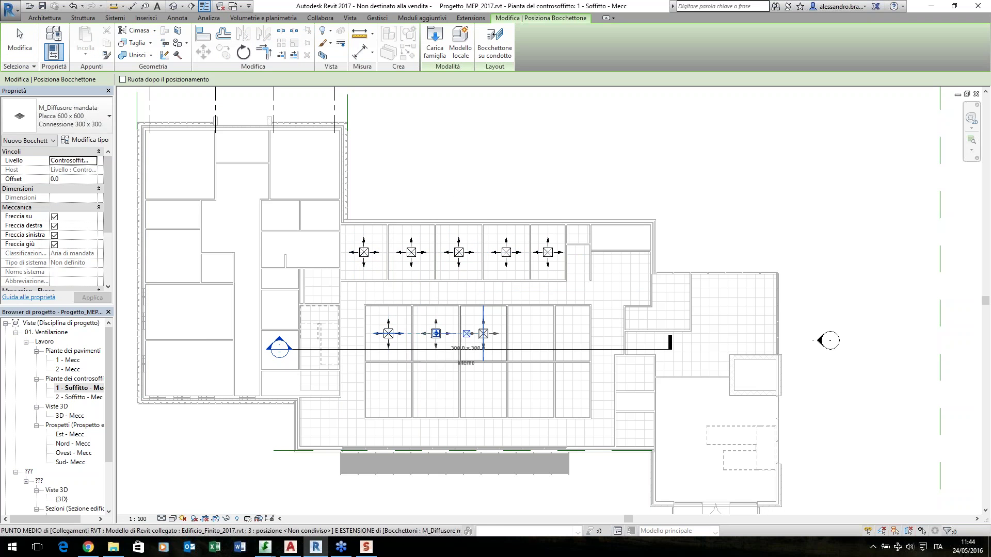
{"action": "left_click", "coordinate": [483, 333]}
{"action": "left_click", "coordinate": [531, 333]}
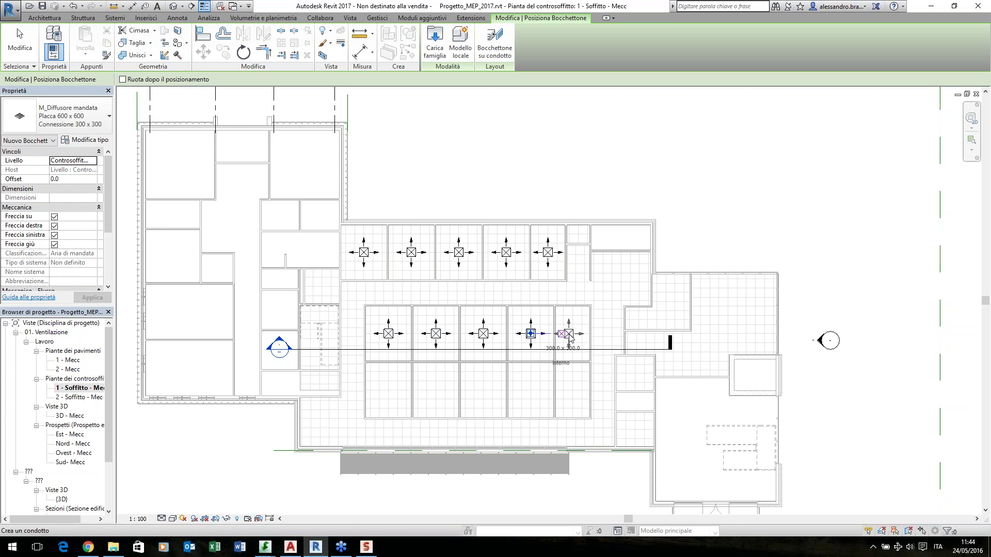
{"action": "left_click", "coordinate": [572, 334]}
{"action": "key", "text": "Escape"}
{"action": "key", "text": "Escape"}
Open the family of the upper row's leftmost diffuser for editing and view its 3D geometry
{"action": "scroll", "coordinate": [516, 289], "scroll_direction": "up", "scroll_amount": 3}
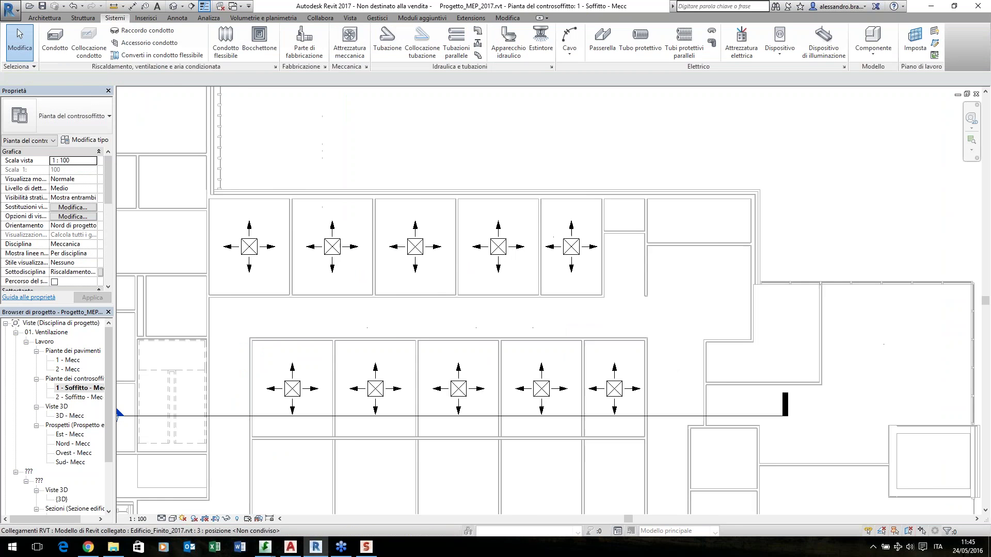
{"action": "middle_click_drag", "start_coordinate": [455, 332], "coordinate": [512, 335]}
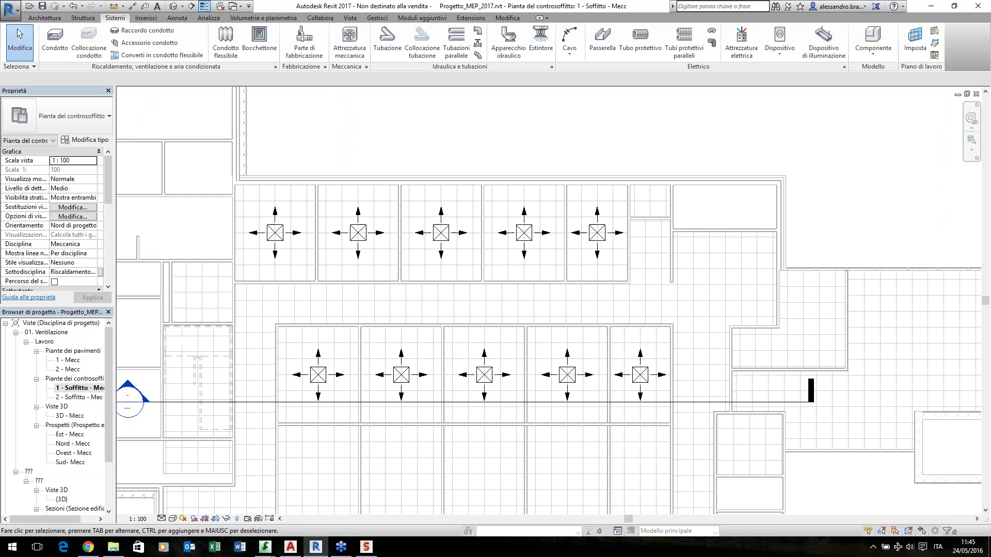
{"action": "left_click", "coordinate": [279, 233]}
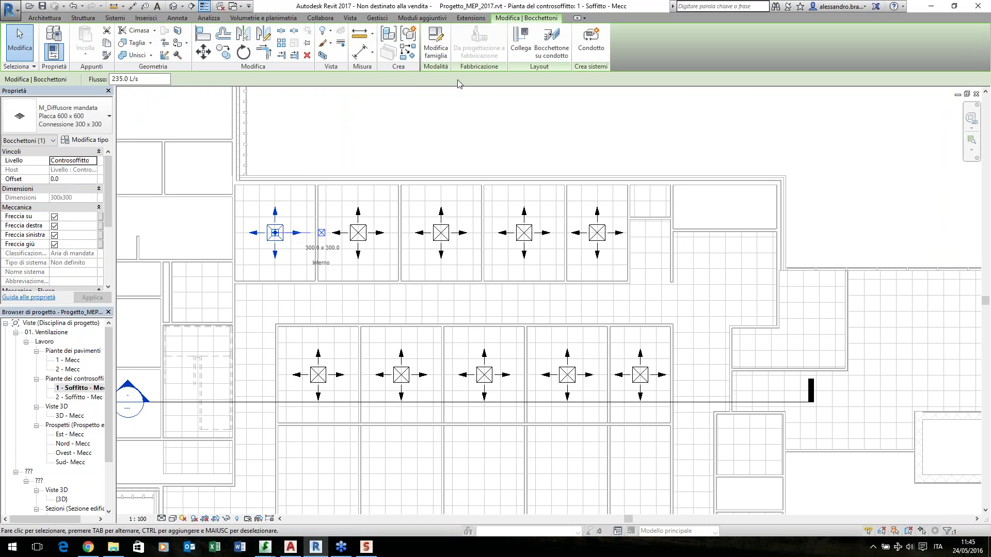
{"action": "left_click", "coordinate": [436, 45]}
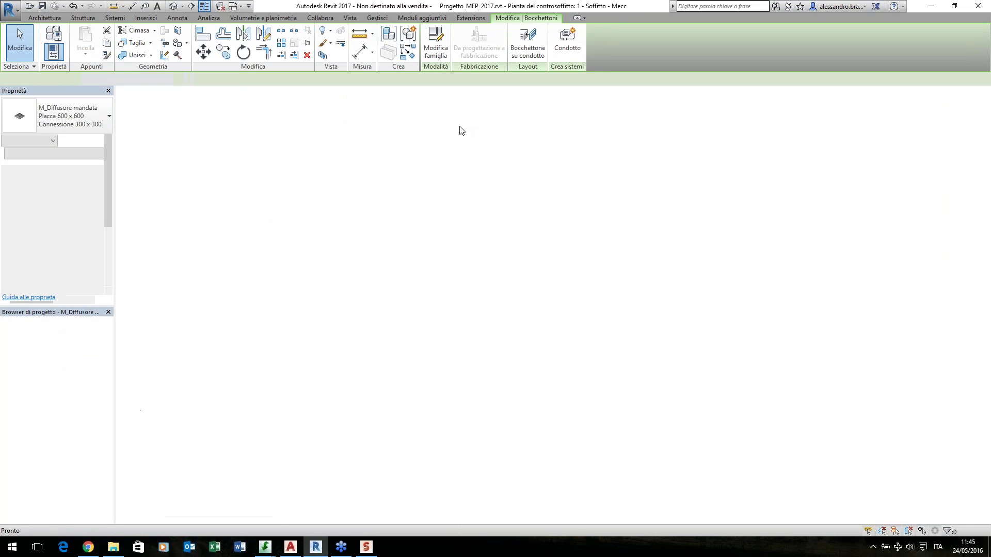
{"action": "middle_click_drag", "start_coordinate": [418, 351], "coordinate": [382, 467], "text": "shift"}
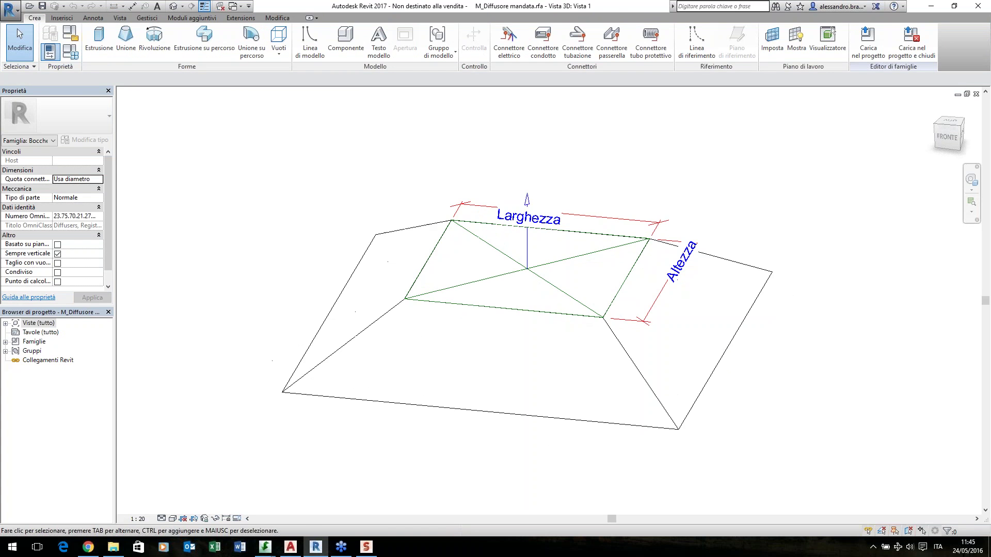
{"action": "scroll", "coordinate": [382, 467], "scroll_direction": "down", "scroll_amount": 2}
Examine the diffuser family's blended solid from several angles
{"action": "left_click", "coordinate": [403, 425]}
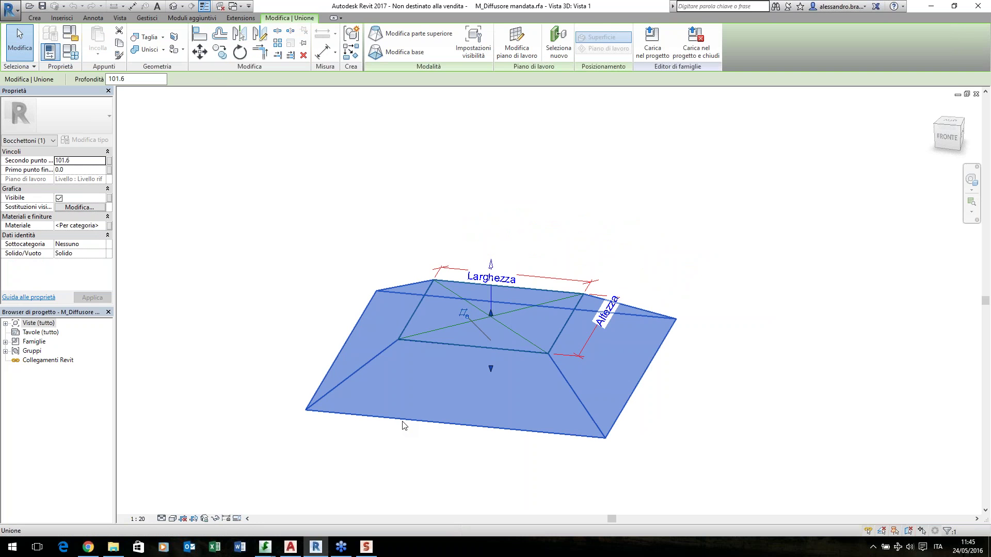
{"action": "middle_click_drag", "start_coordinate": [404, 424], "coordinate": [369, 418], "text": "shift"}
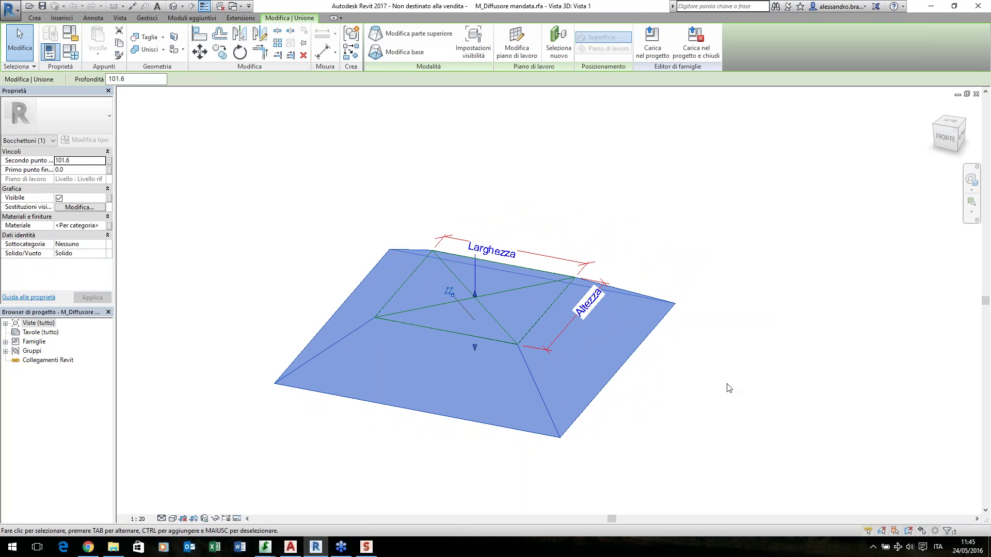
{"action": "middle_click_drag", "start_coordinate": [725, 386], "coordinate": [707, 397], "text": "shift"}
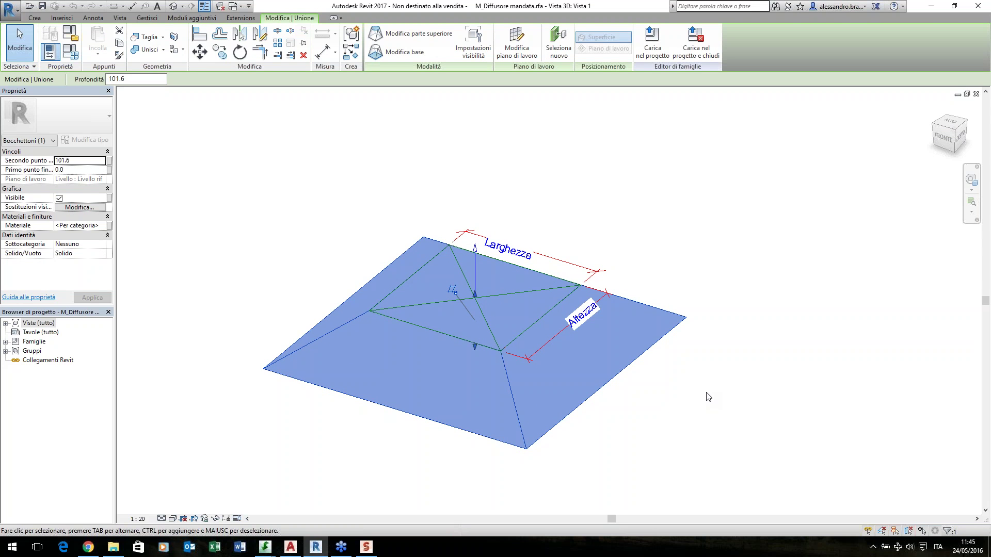
{"action": "left_click", "coordinate": [707, 396]}
{"action": "middle_click_drag", "start_coordinate": [683, 404], "coordinate": [698, 347], "text": "shift"}
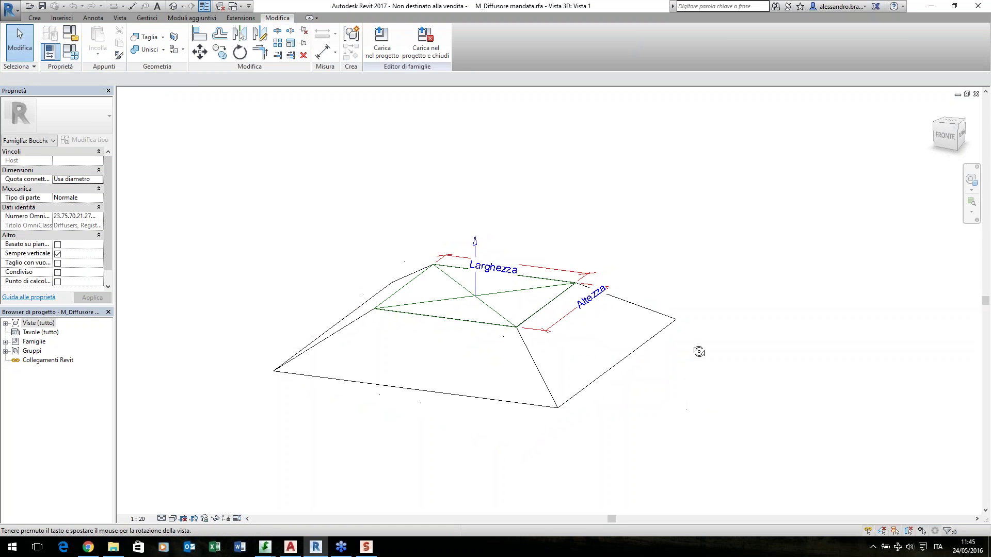
Inspect the properties of the diffuser's duct connector and close the family without changes
{"action": "left_click", "coordinate": [498, 320]}
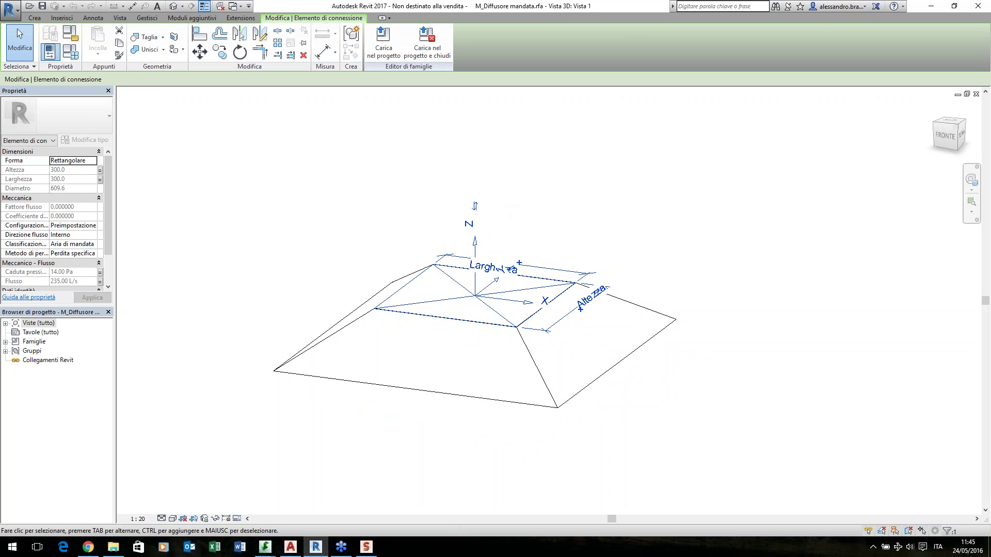
{"action": "left_click", "coordinate": [563, 197]}
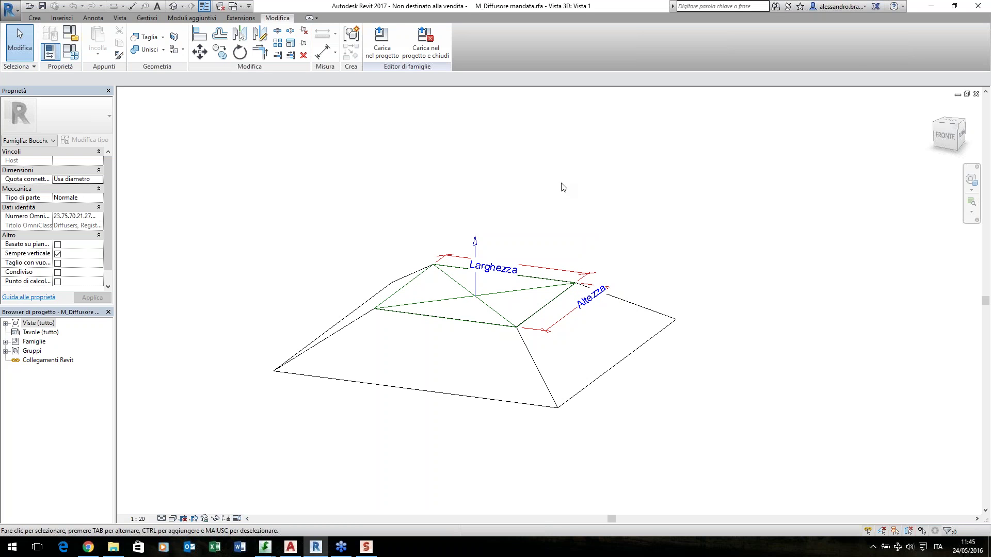
{"action": "left_click", "coordinate": [976, 94]}
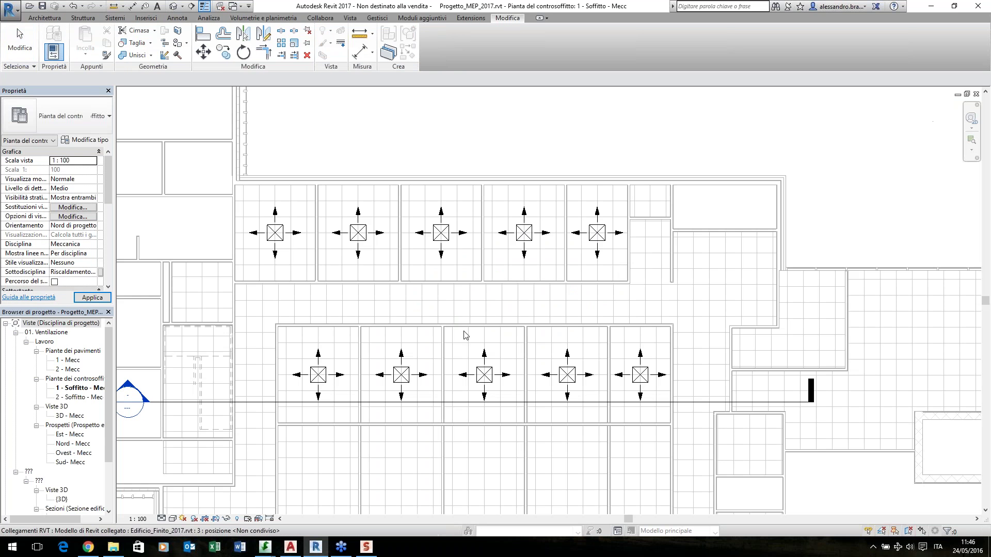
Examine the placed diffusers within the building in the default 3D view and return to the 1 - Soffitto - Mecc ceiling plan
{"action": "scroll", "coordinate": [404, 314], "scroll_direction": "down", "scroll_amount": 2}
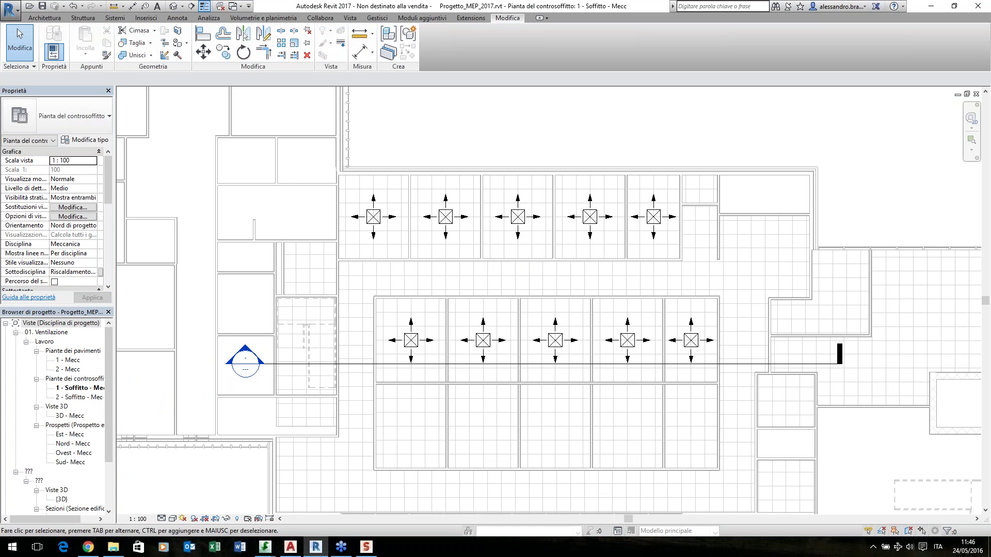
{"action": "middle_click_drag", "start_coordinate": [467, 282], "coordinate": [446, 282]}
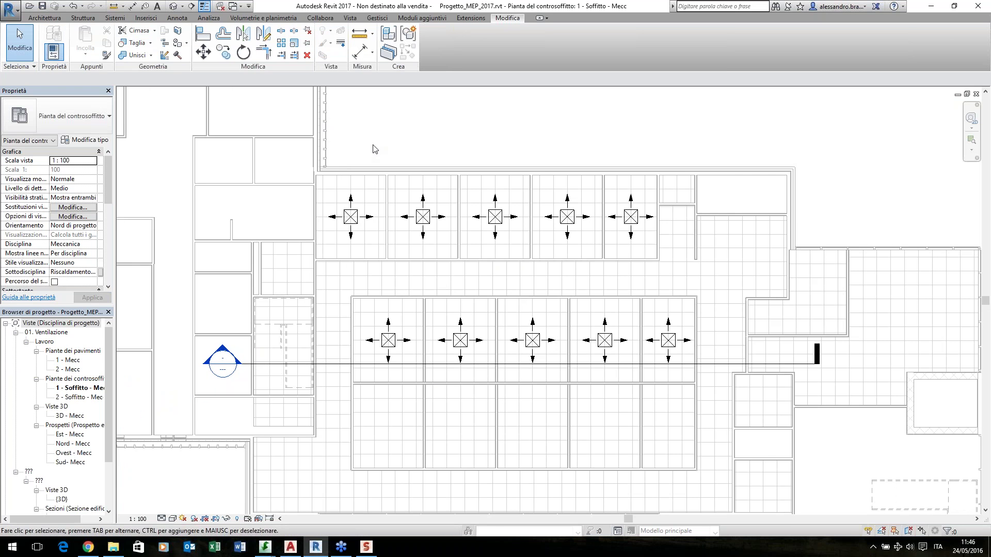
{"action": "left_click", "coordinate": [173, 7]}
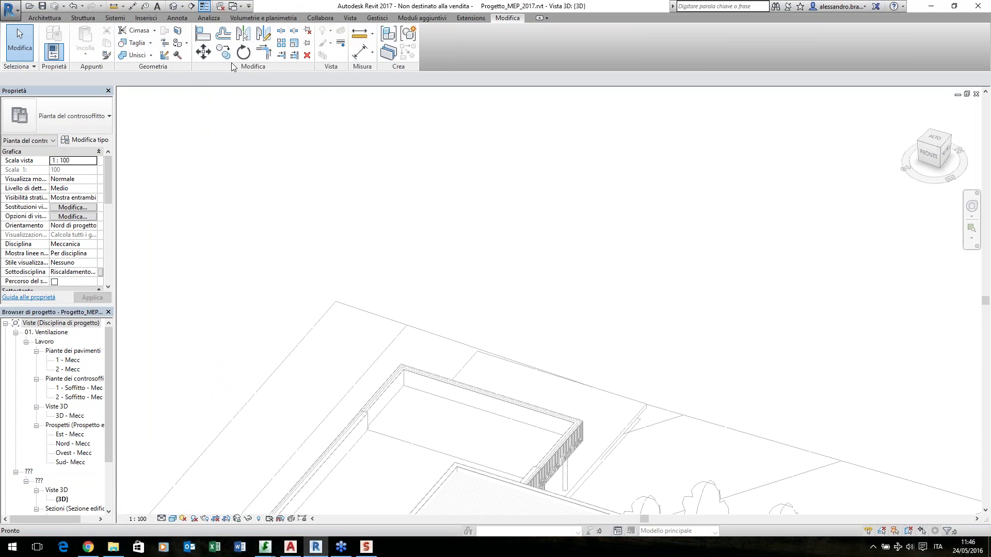
{"action": "scroll", "coordinate": [479, 233], "scroll_direction": "down", "scroll_amount": 3}
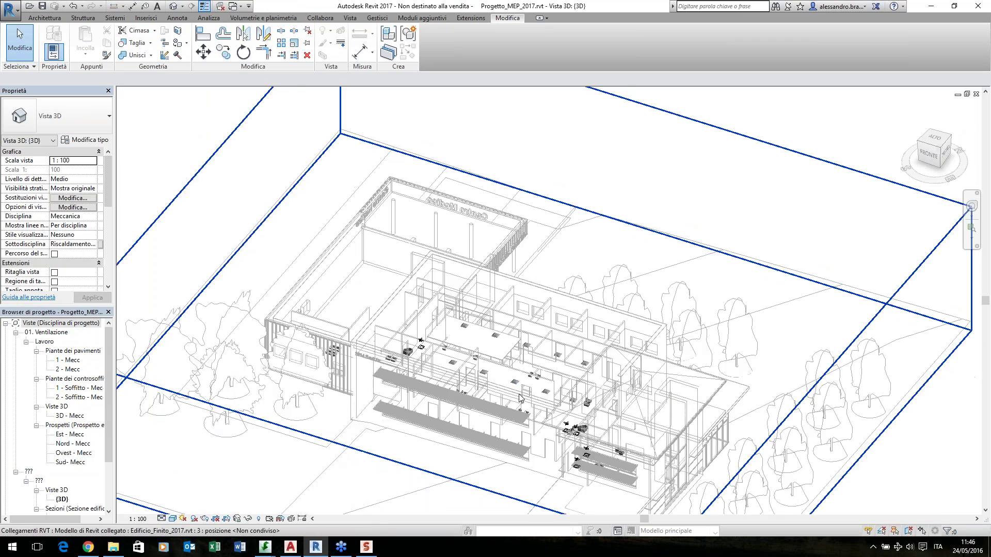
{"action": "scroll", "coordinate": [520, 397], "scroll_direction": "up", "scroll_amount": 6}
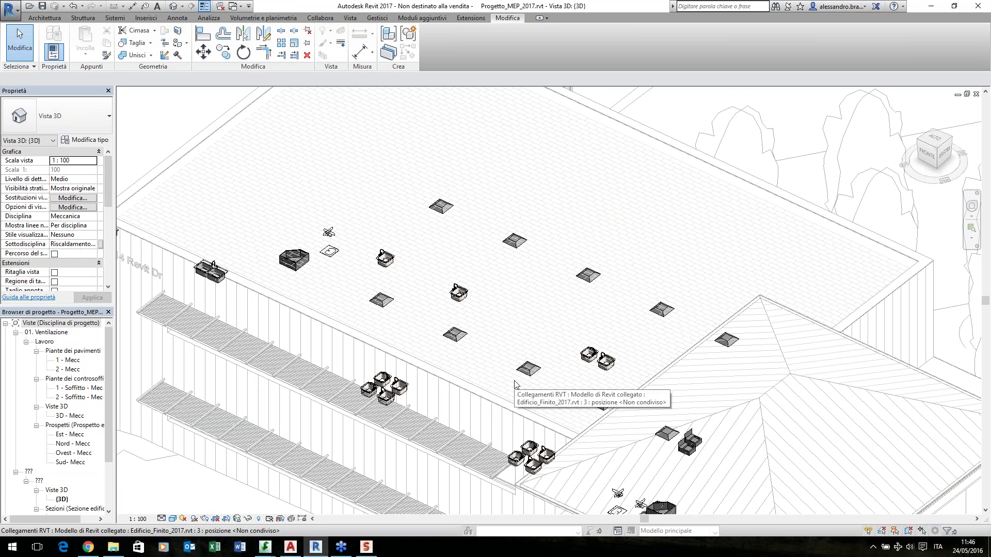
{"action": "left_click", "coordinate": [66, 218]}
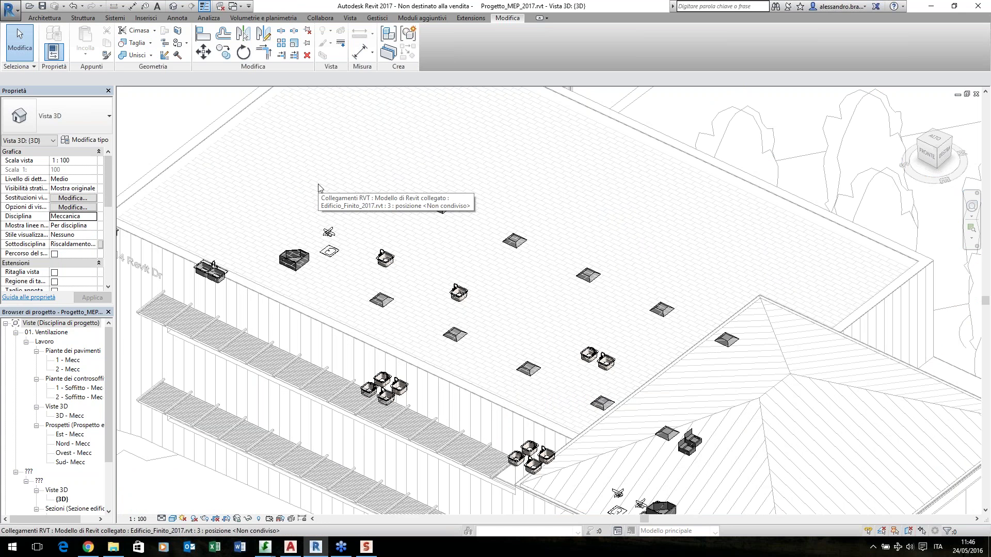
{"action": "scroll", "coordinate": [522, 262], "scroll_direction": "down", "scroll_amount": 1}
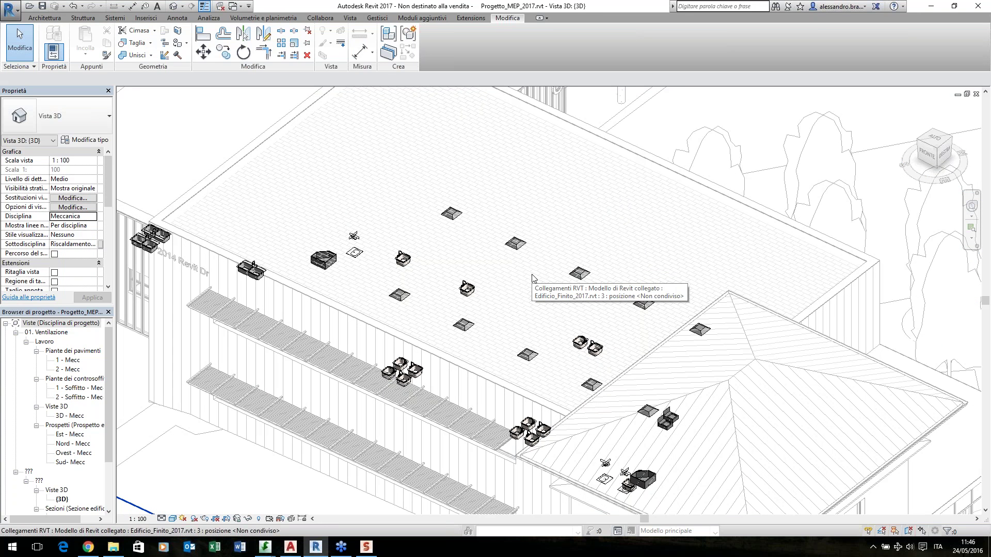
{"action": "left_click", "coordinate": [967, 95]}
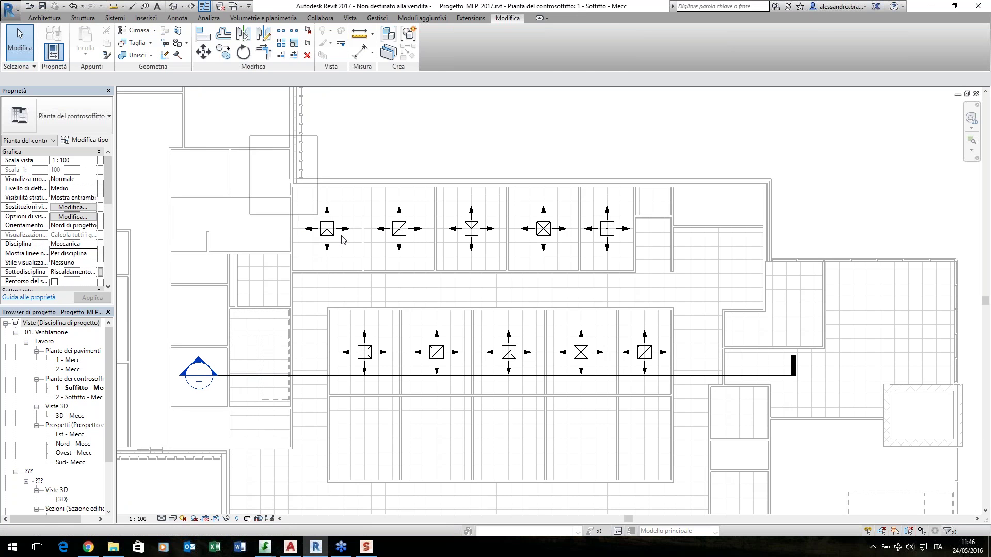
Create an Aria di mandata duct system named Meccanica Aria di mandata 1 from all the placed diffusers
{"action": "left_click_drag", "start_coordinate": [251, 137], "coordinate": [681, 402]}
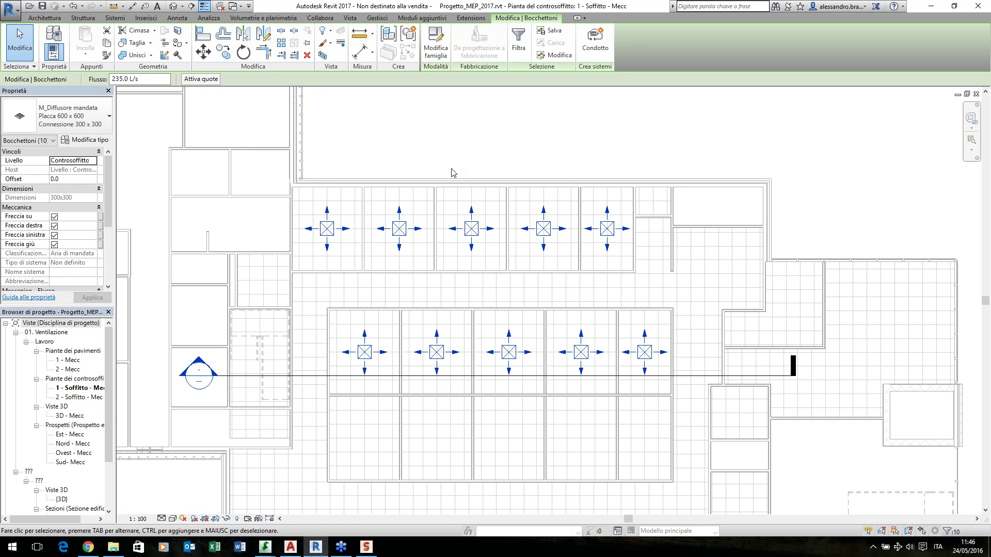
{"action": "left_click", "coordinate": [595, 41]}
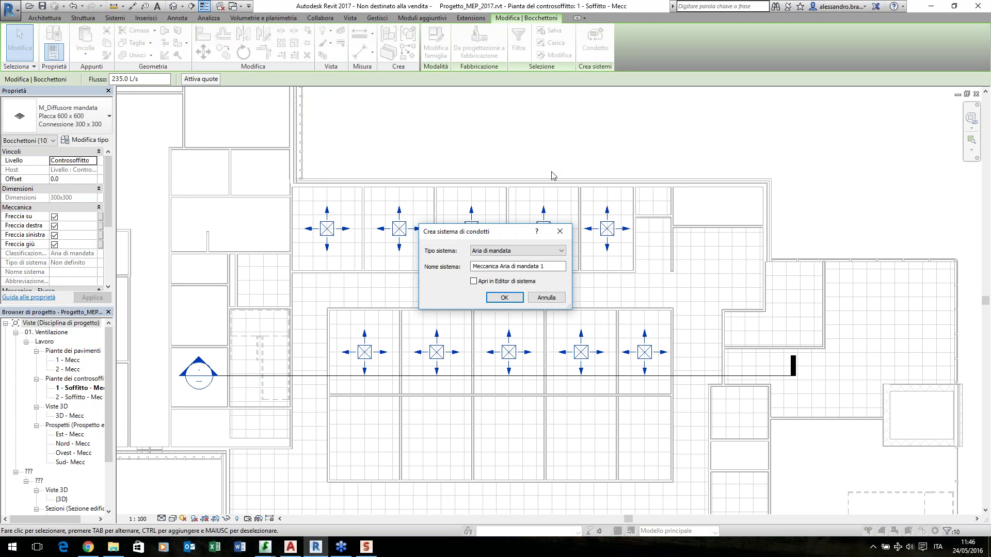
{"action": "left_click", "coordinate": [504, 297]}
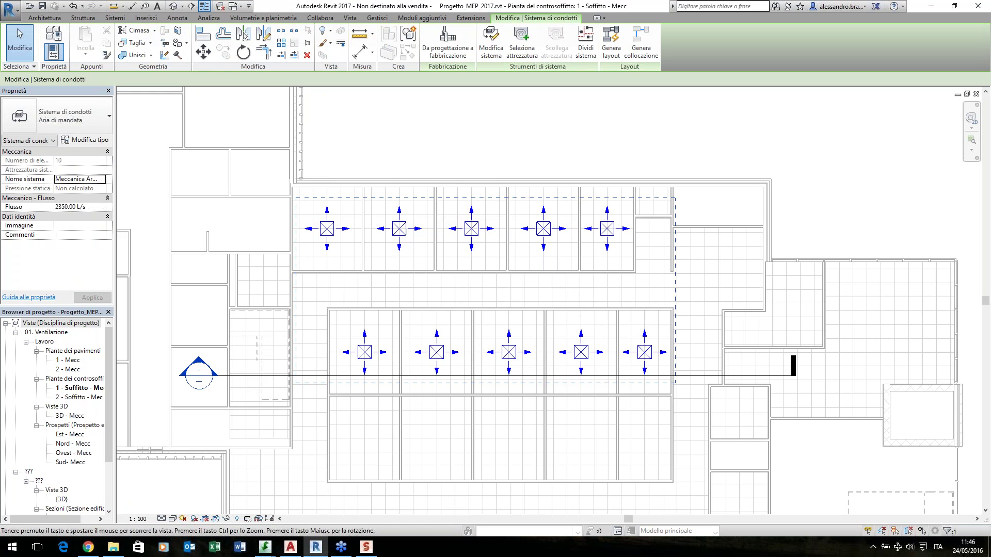
{"action": "middle_click_drag", "start_coordinate": [502, 116], "coordinate": [490, 118]}
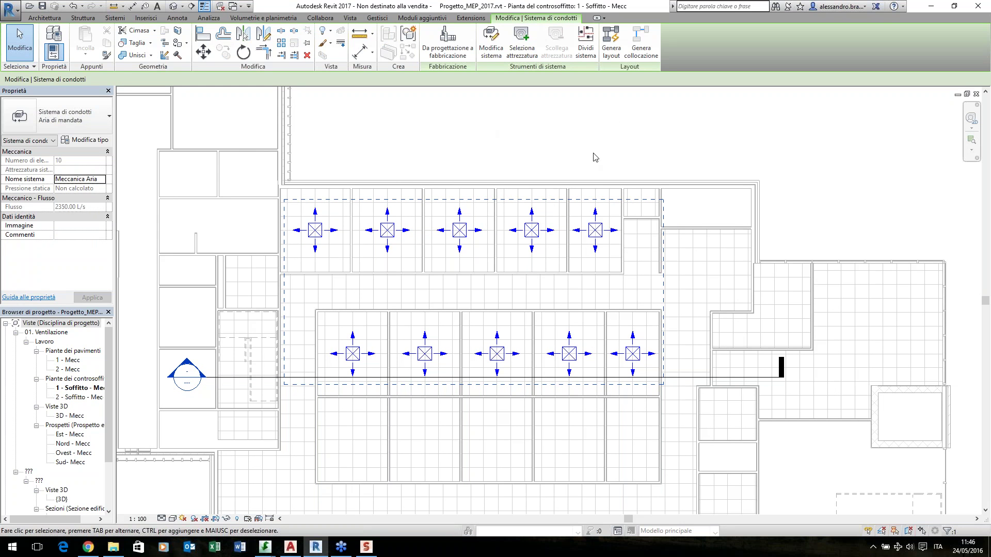
Generate a duct layout for the system and insert its base in the room east of the upper diffuser row
{"action": "left_click", "coordinate": [610, 58]}
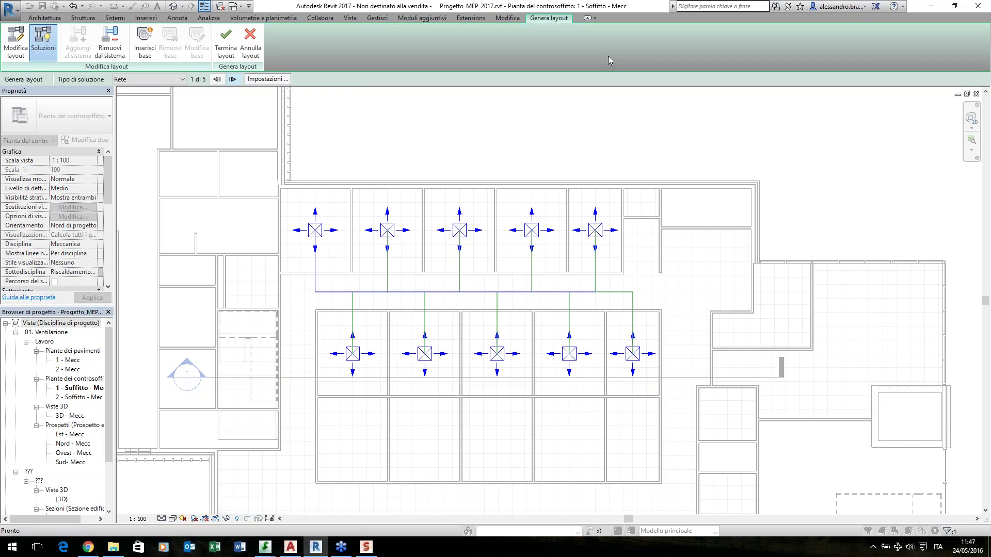
{"action": "left_click", "coordinate": [143, 56]}
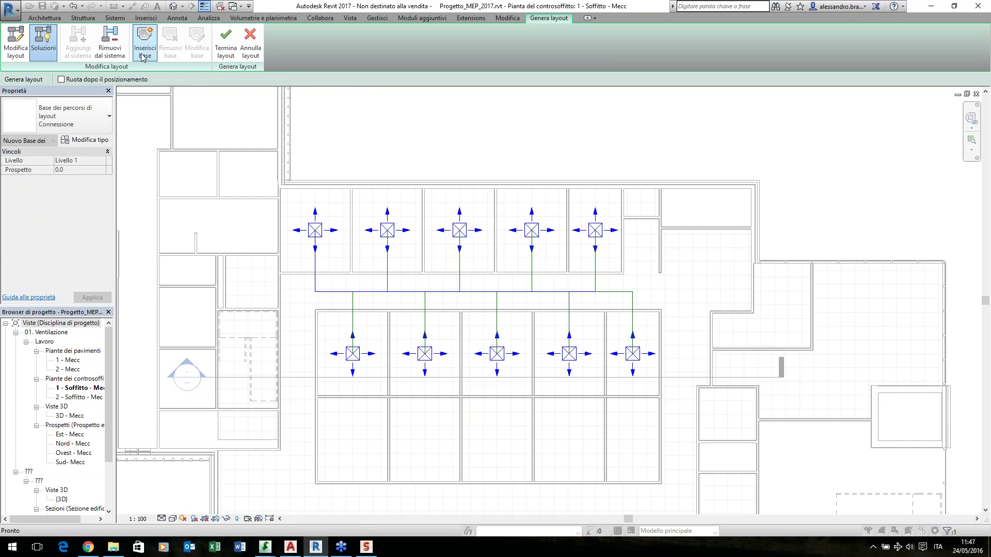
{"action": "left_click", "coordinate": [676, 212]}
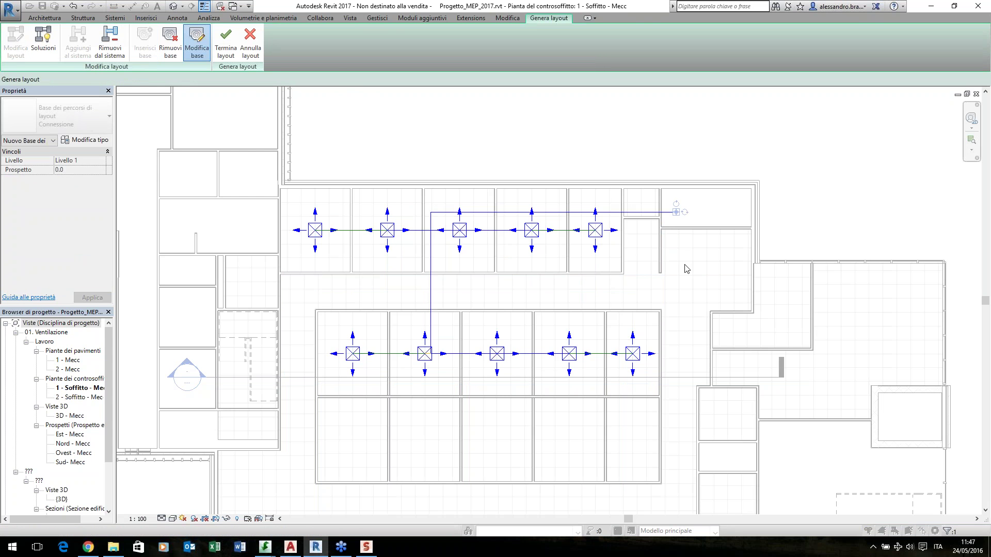
{"action": "left_click", "coordinate": [687, 225]}
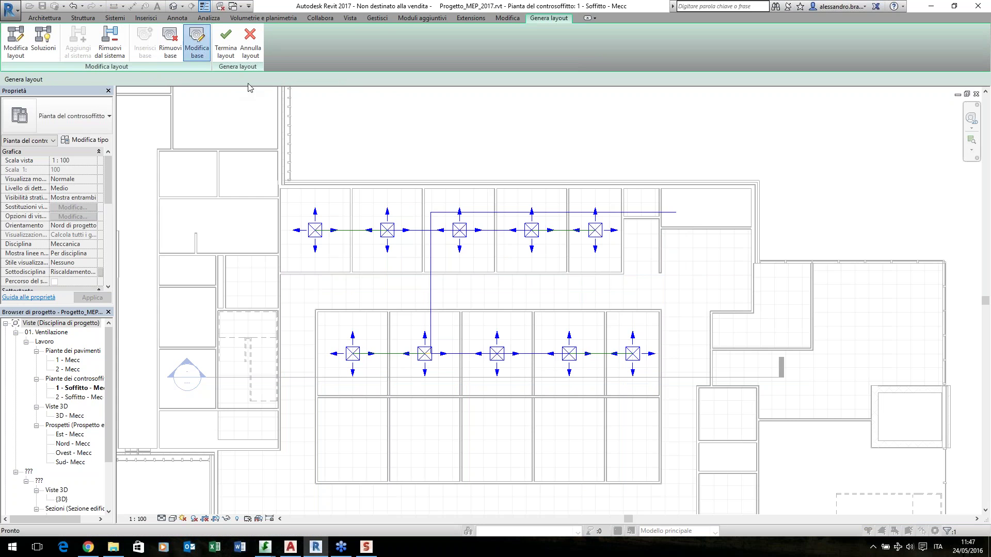
Set the layout base's offset to 10000
{"action": "left_click", "coordinate": [197, 41]}
{"action": "left_click", "coordinate": [104, 79]}
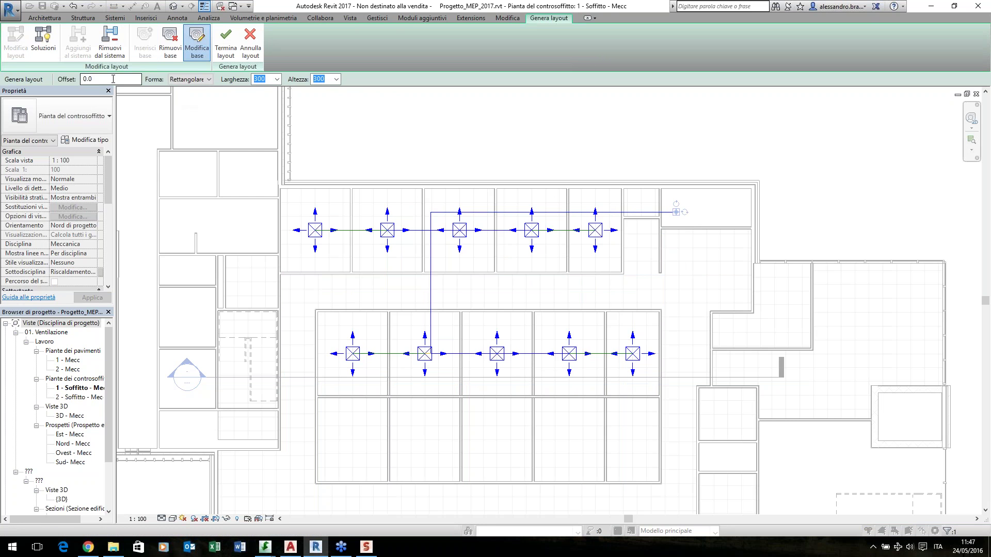
{"action": "key", "text": "Return"}
{"action": "middle_click_drag", "start_coordinate": [659, 277], "coordinate": [650, 281]}
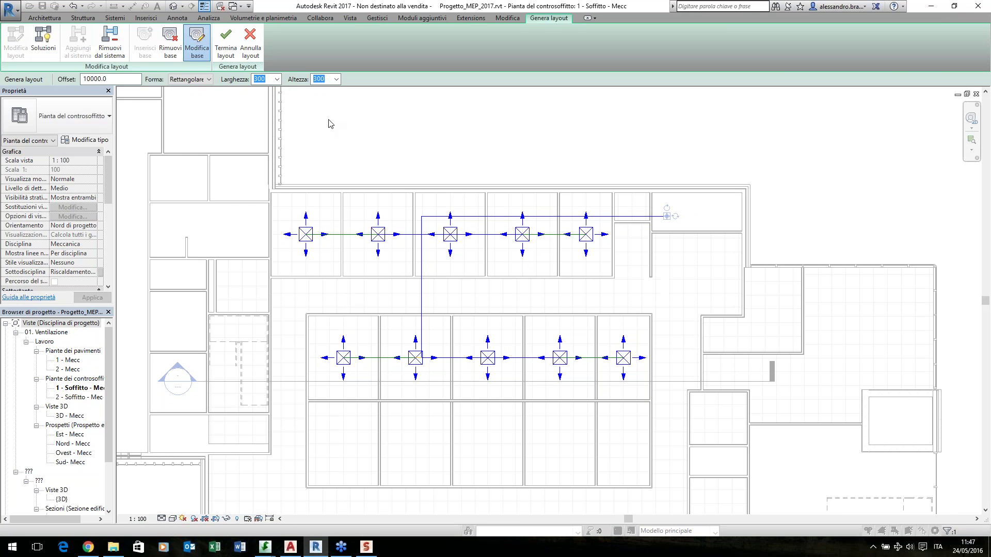
Display the layout solutions and cycle through all the Rete routings back to the first one
{"action": "left_click", "coordinate": [43, 45]}
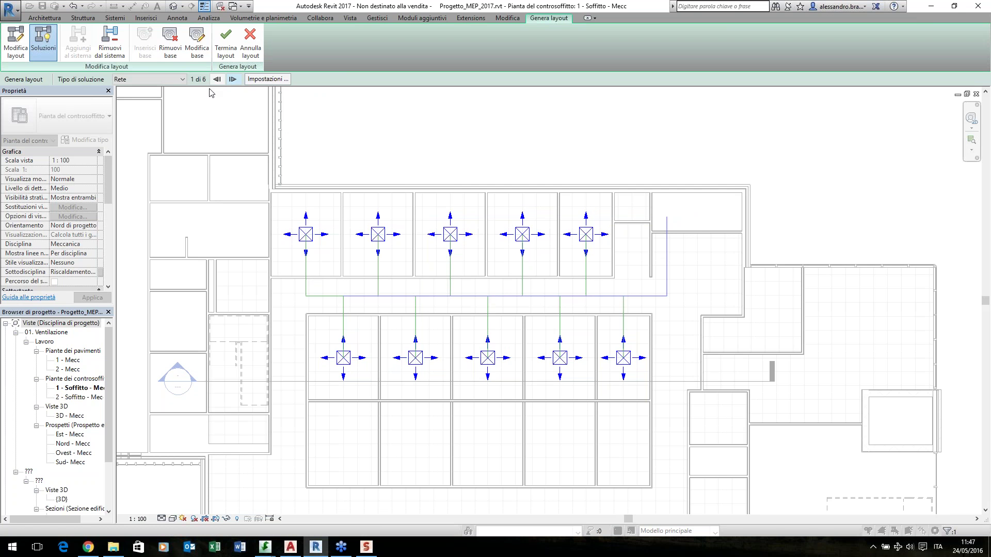
{"action": "left_click", "coordinate": [233, 79]}
{"action": "left_click", "coordinate": [233, 79]}
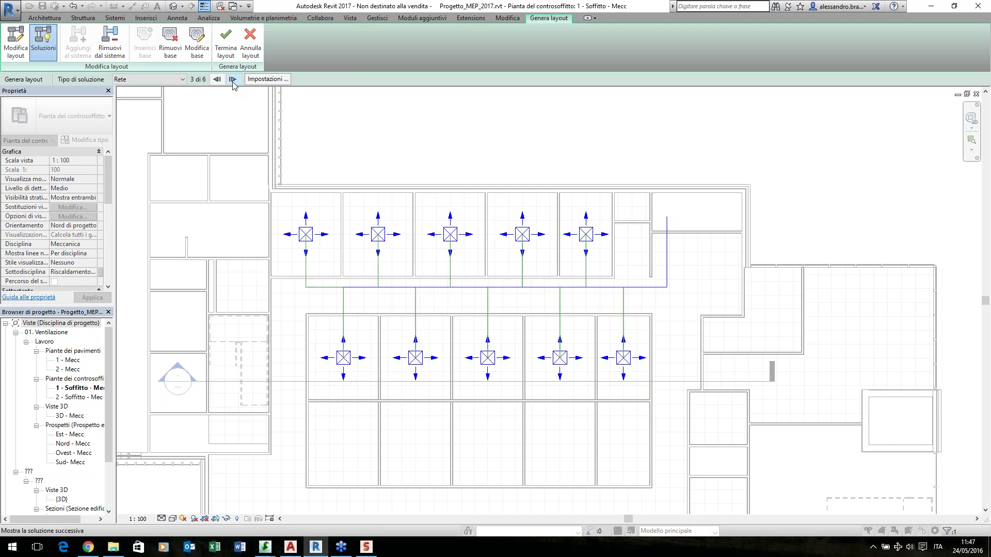
{"action": "left_click", "coordinate": [233, 80]}
{"action": "left_click", "coordinate": [233, 79]}
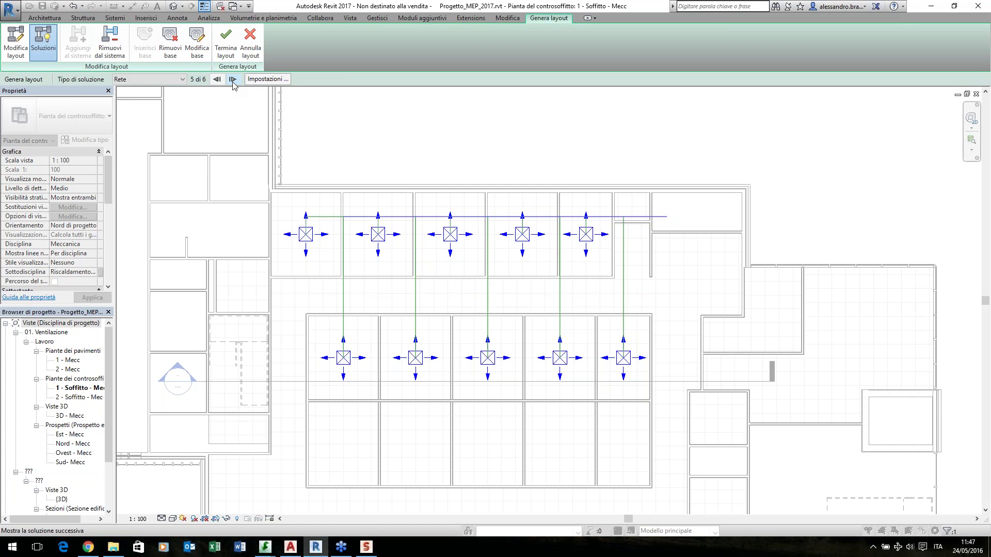
{"action": "left_click", "coordinate": [233, 80]}
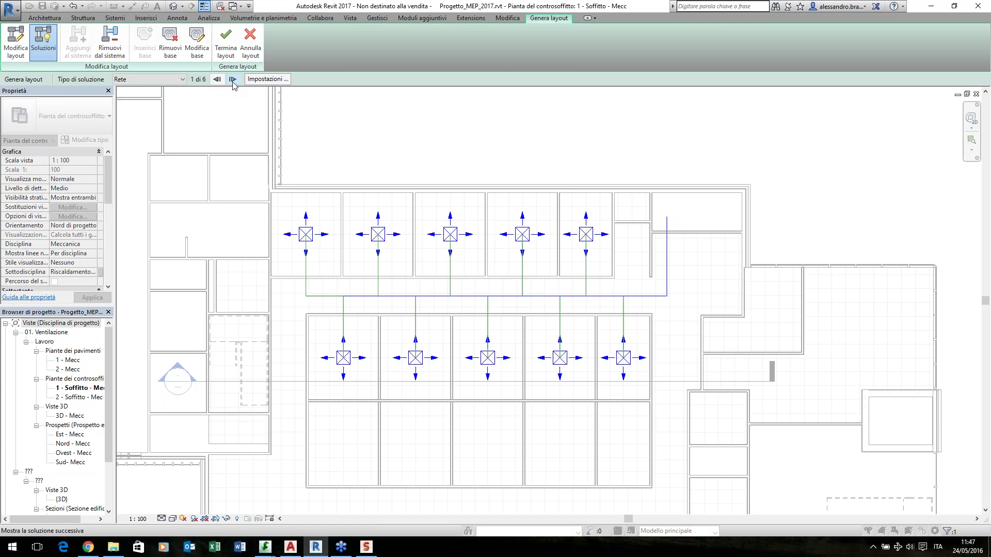
Compare the Perimetro and Intersezioni routing solutions, and go back to the first Rete solution
{"action": "left_click", "coordinate": [182, 79]}
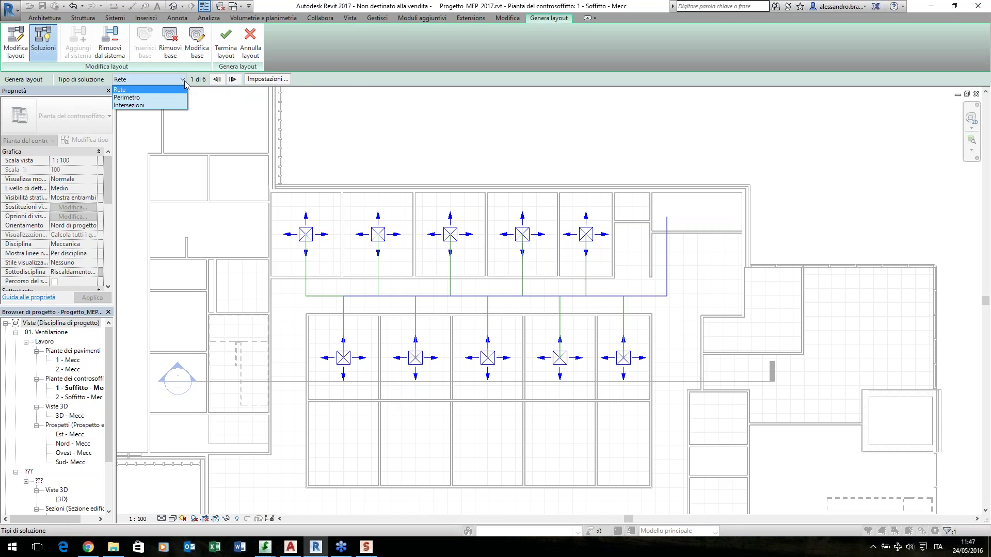
{"action": "left_click", "coordinate": [146, 97]}
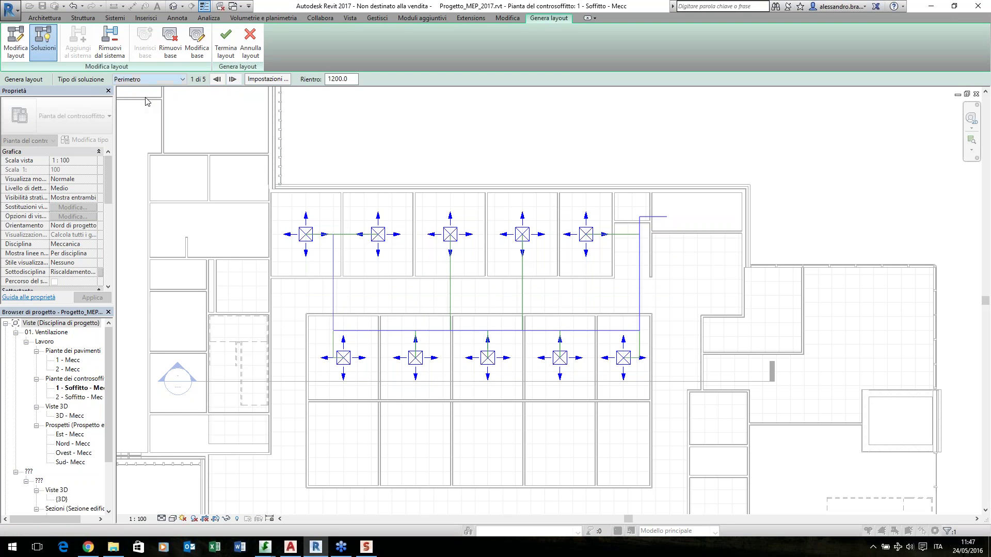
{"action": "left_click", "coordinate": [176, 79]}
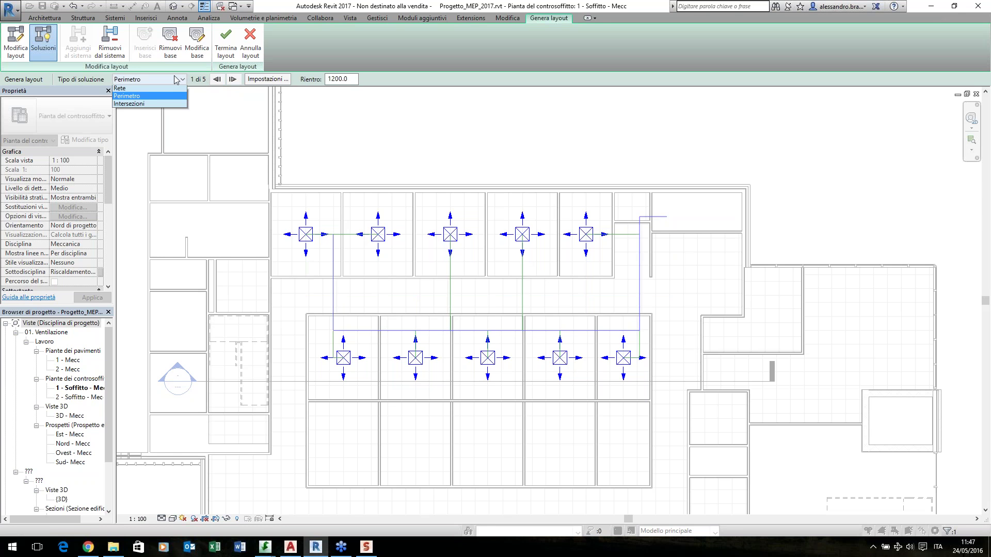
{"action": "left_click", "coordinate": [173, 104]}
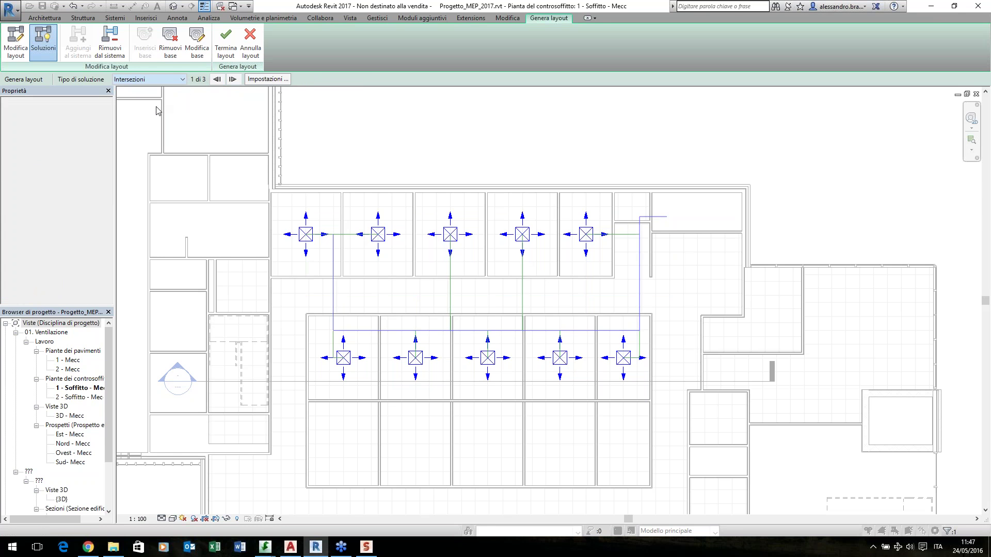
{"action": "left_click", "coordinate": [232, 79]}
{"action": "left_click", "coordinate": [232, 80]}
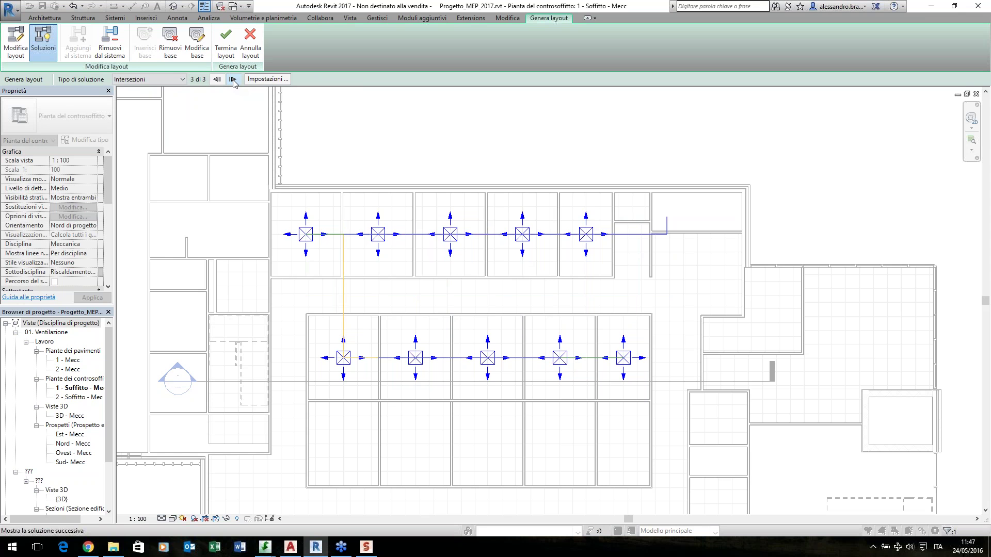
{"action": "left_click", "coordinate": [184, 79]}
{"action": "left_click", "coordinate": [176, 89]}
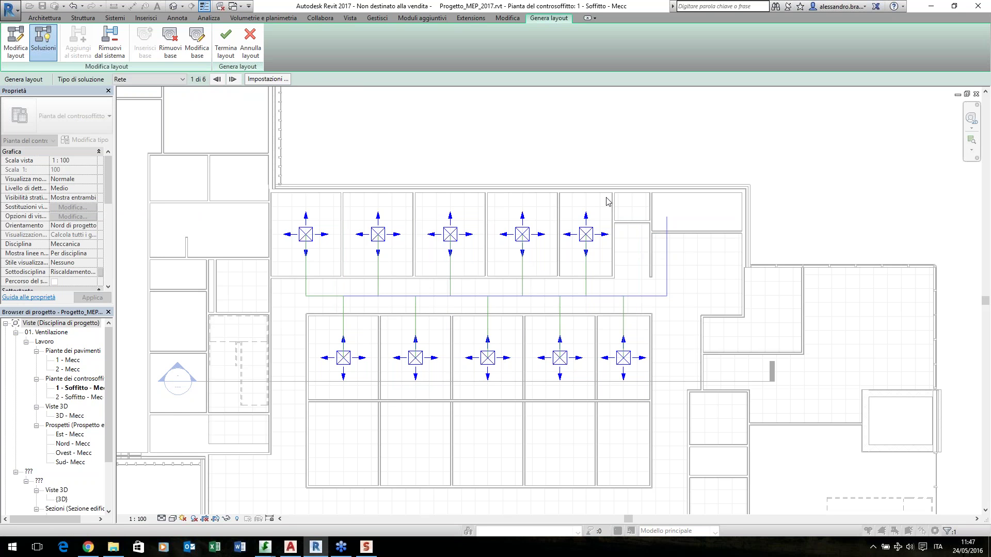
{"action": "middle_click_drag", "start_coordinate": [570, 172], "coordinate": [551, 170]}
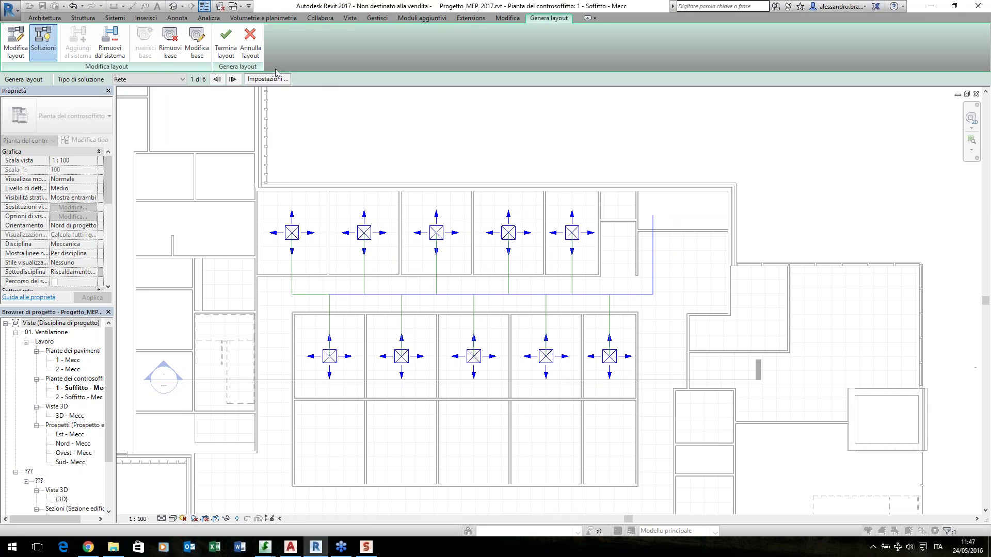
Check the proposed routing in the default 3D view and finish the layout to generate the ducts
{"action": "left_click", "coordinate": [174, 5]}
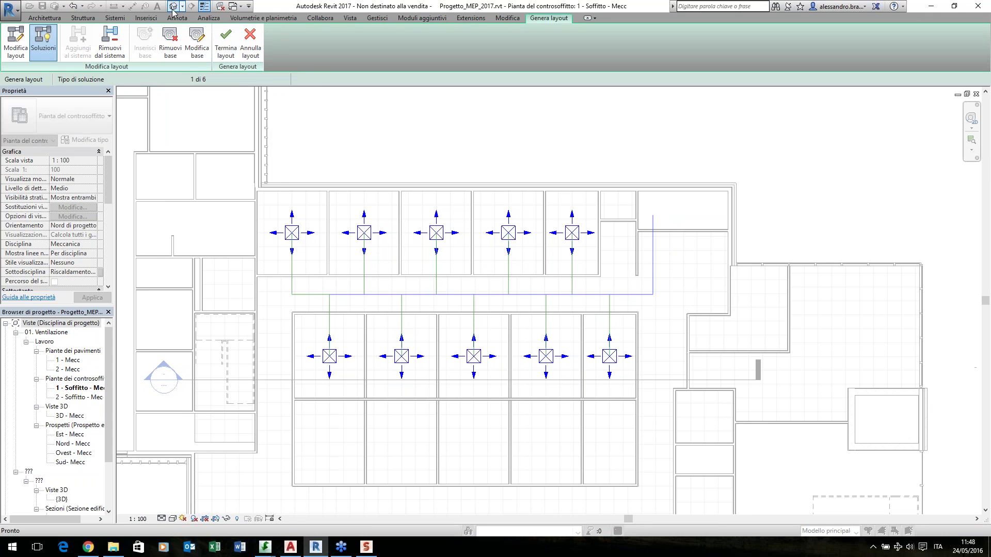
{"action": "scroll", "coordinate": [568, 302], "scroll_direction": "up", "scroll_amount": 6}
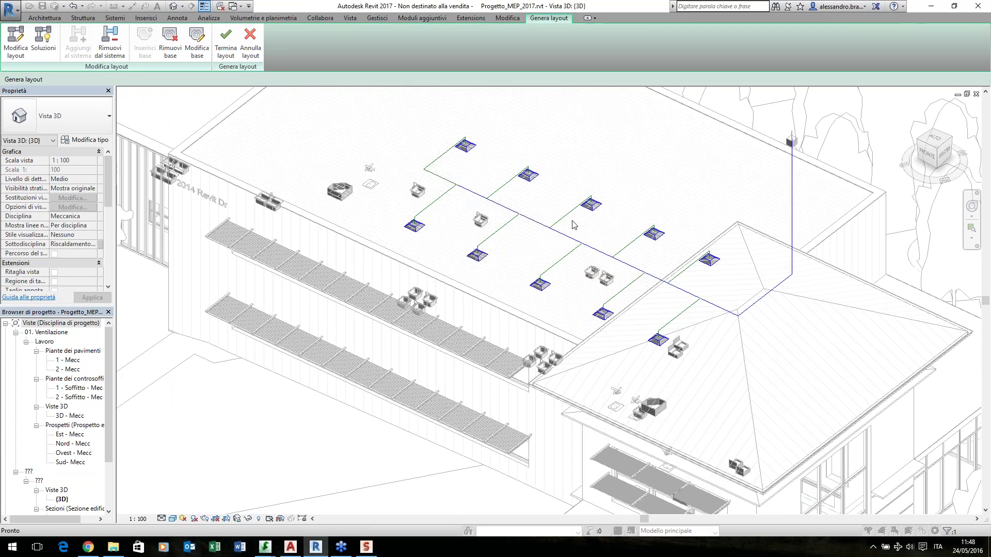
{"action": "scroll", "coordinate": [549, 285], "scroll_direction": "up", "scroll_amount": 2}
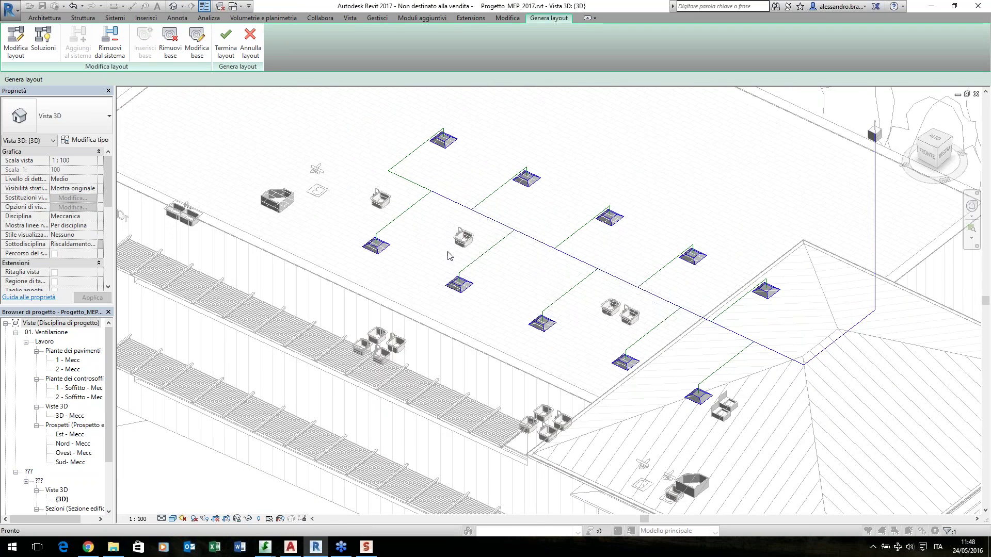
{"action": "left_click", "coordinate": [228, 59]}
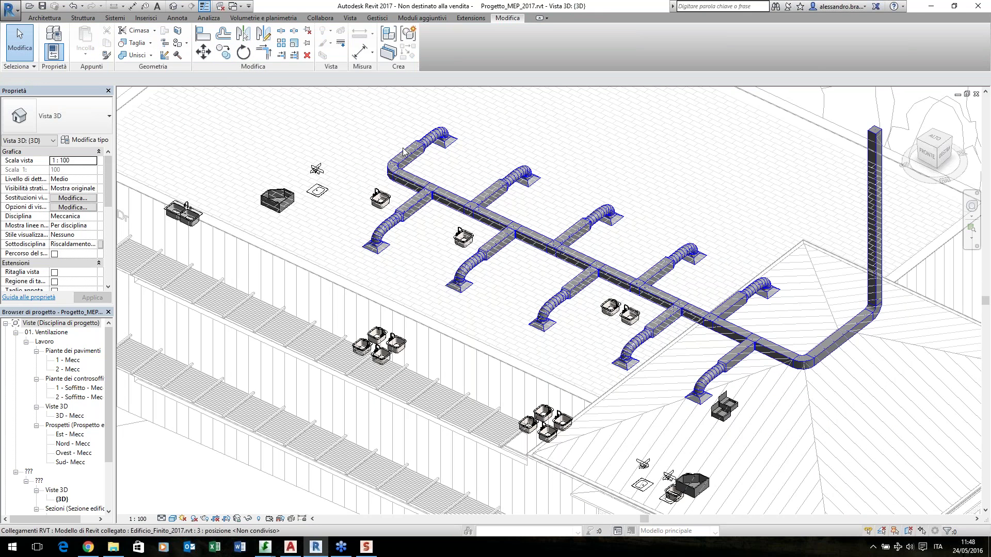
{"action": "left_click", "coordinate": [689, 212]}
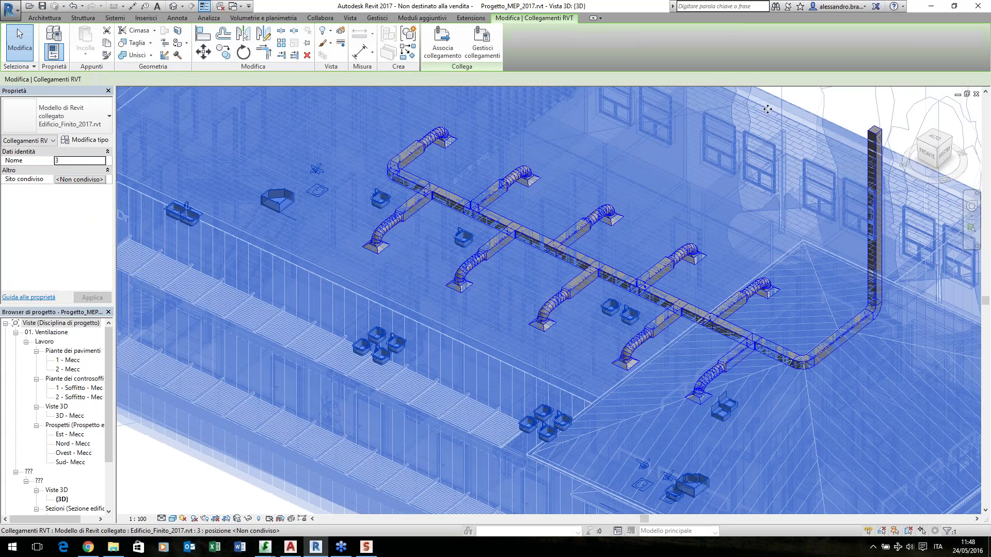
{"action": "key", "text": "Escape"}
Move the front row's second diffuser from the far end and shift its rectangular branch duct along the main duct
{"action": "scroll", "coordinate": [560, 343], "scroll_direction": "down", "scroll_amount": 1}
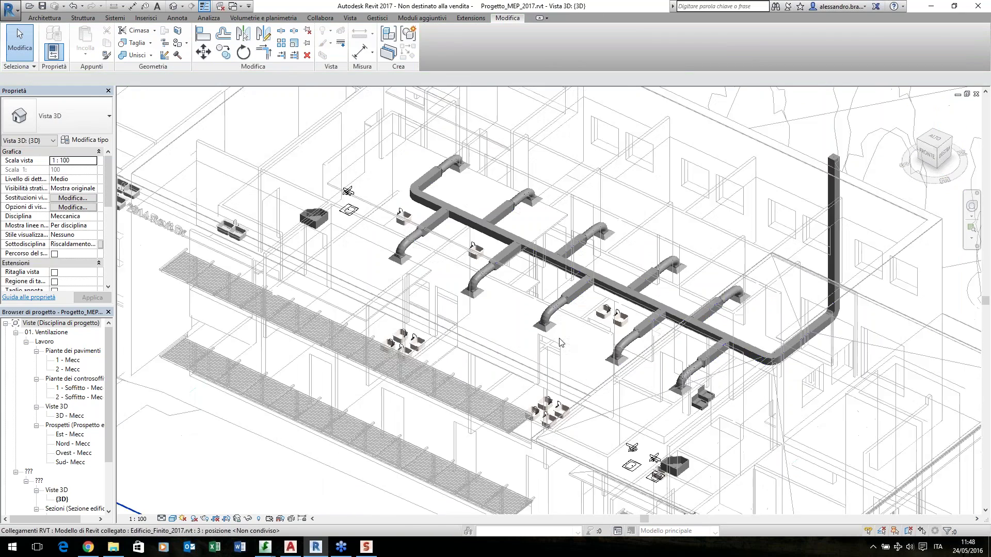
{"action": "scroll", "coordinate": [560, 343], "scroll_direction": "down", "scroll_amount": 1}
{"action": "middle_click_drag", "start_coordinate": [264, 423], "coordinate": [329, 384]}
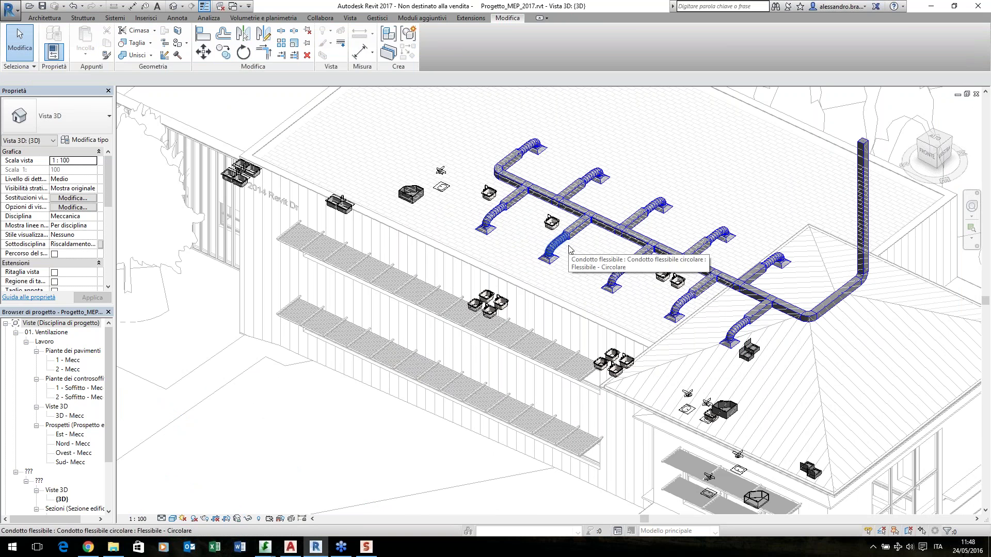
{"action": "scroll", "coordinate": [569, 250], "scroll_direction": "up", "scroll_amount": 2}
{"action": "left_click", "coordinate": [542, 266]}
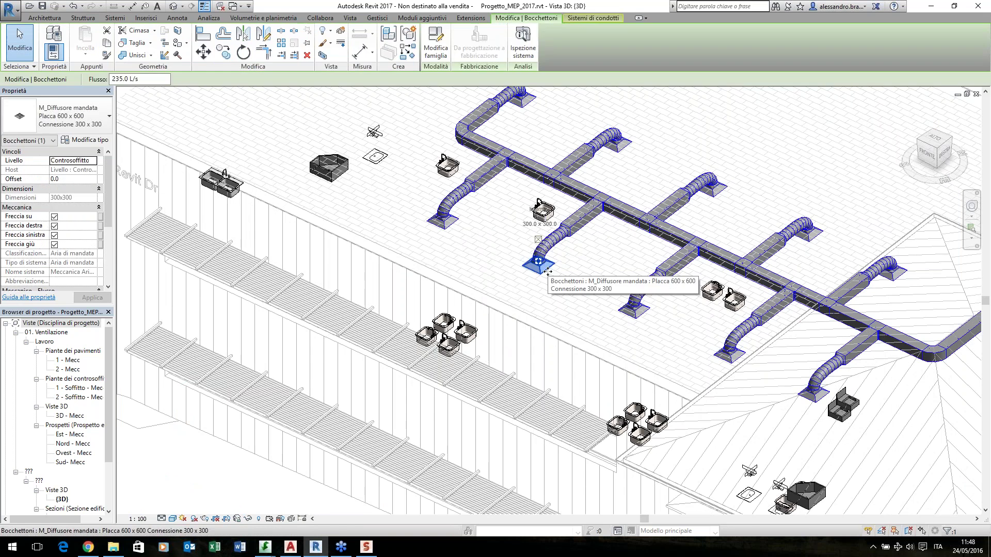
{"action": "left_click_drag", "start_coordinate": [544, 268], "coordinate": [564, 279]}
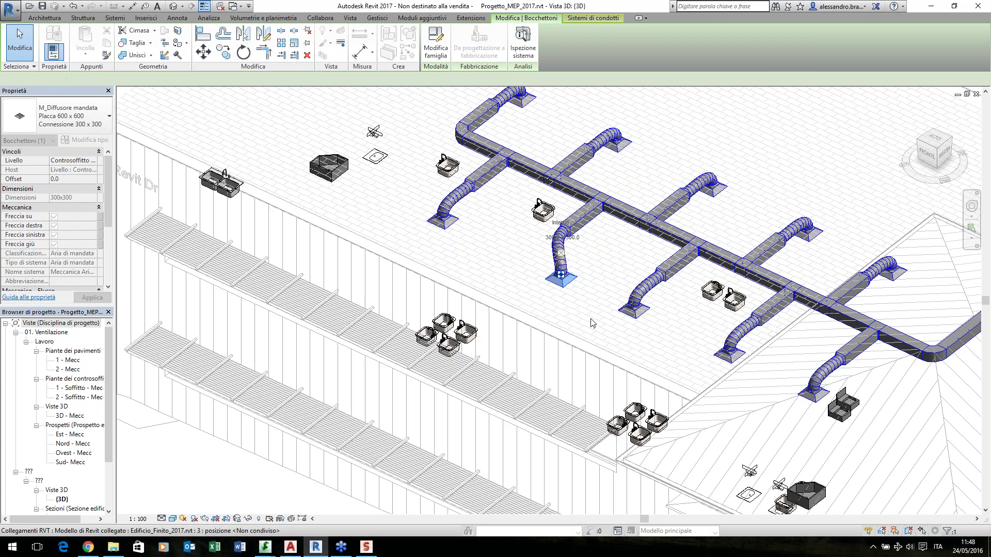
{"action": "left_click", "coordinate": [587, 222]}
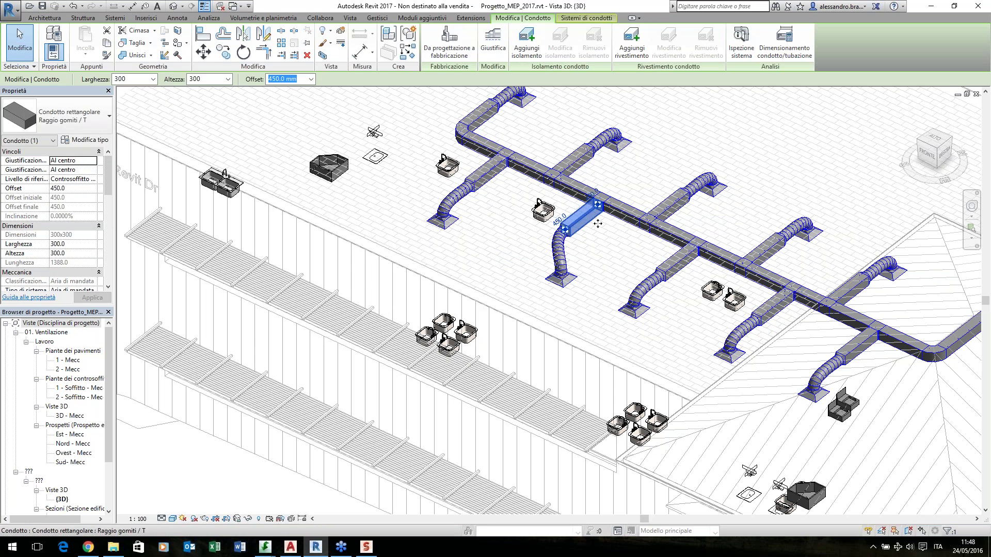
{"action": "left_click_drag", "start_coordinate": [588, 222], "coordinate": [623, 261]}
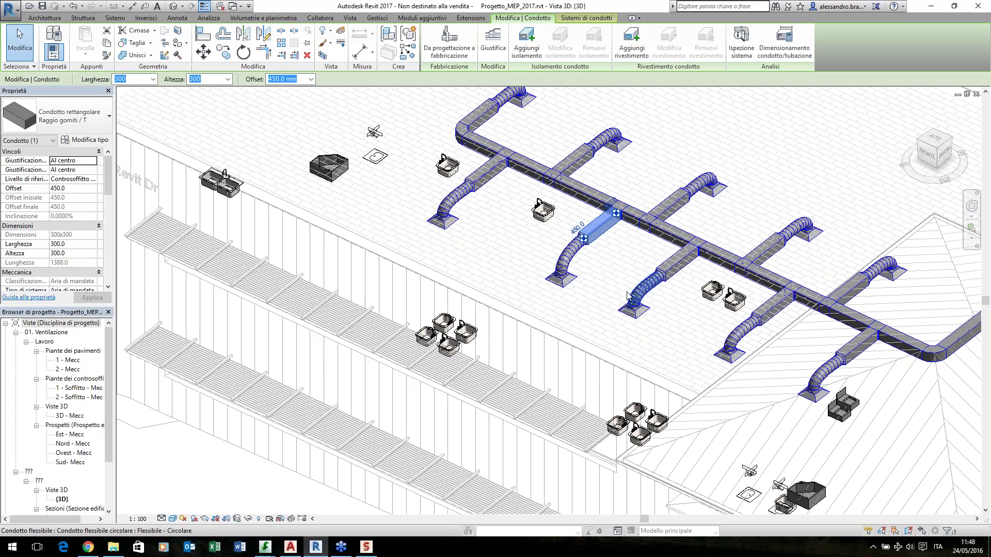
Temporarily hide the linked building model Edificio_Finito_2017.rvt in the 3D view
{"action": "scroll", "coordinate": [627, 295], "scroll_direction": "down", "scroll_amount": 3}
{"action": "scroll", "coordinate": [627, 294], "scroll_direction": "down", "scroll_amount": 8}
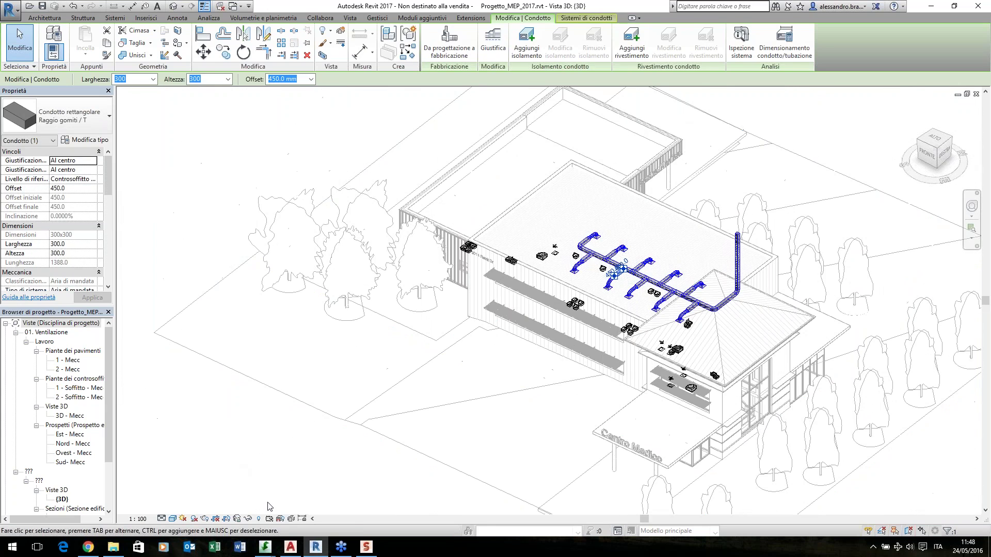
{"action": "left_click", "coordinate": [292, 383]}
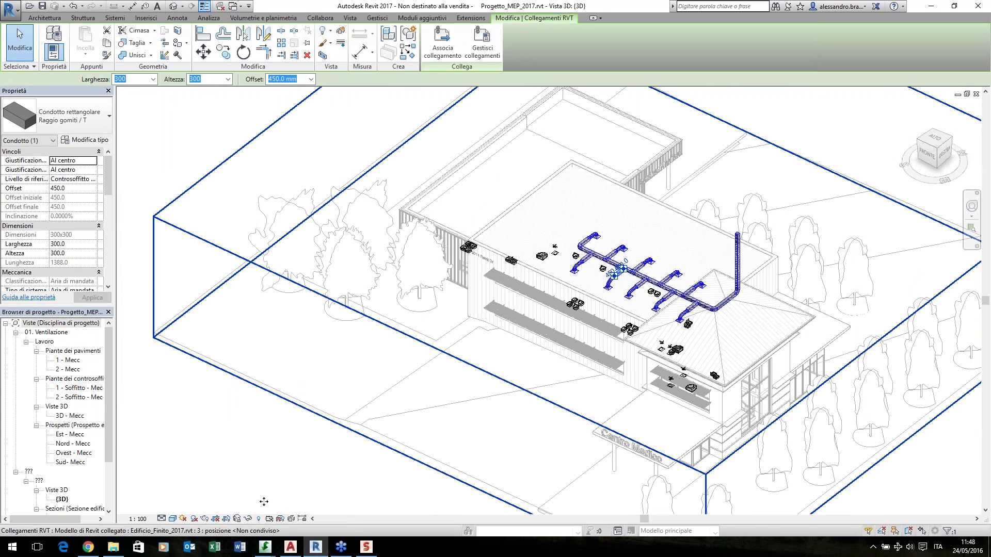
{"action": "left_click", "coordinate": [248, 519]}
{"action": "left_click", "coordinate": [286, 490]}
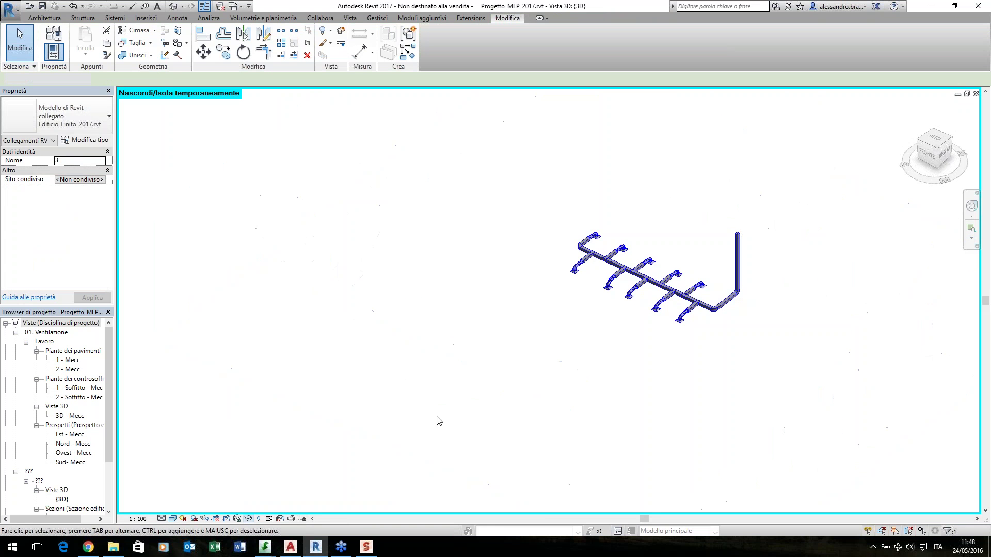
Shift the front row's third rectangular branch duct from the far end along the main duct towards the vertical riser
{"action": "scroll", "coordinate": [528, 350], "scroll_direction": "up", "scroll_amount": 10}
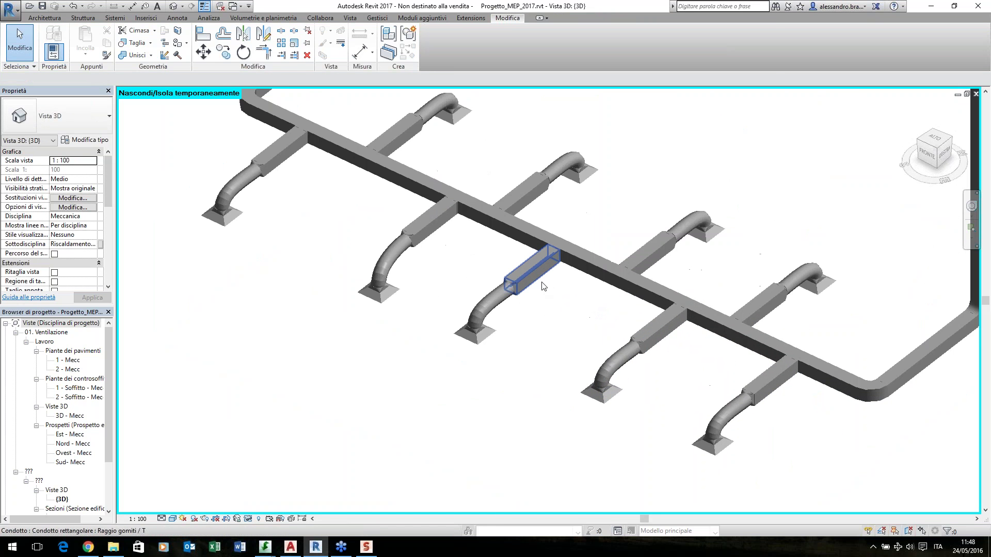
{"action": "left_click", "coordinate": [543, 286]}
{"action": "left_click_drag", "start_coordinate": [543, 286], "coordinate": [562, 297]}
{"action": "left_click", "coordinate": [552, 332]}
{"action": "scroll", "coordinate": [554, 331], "scroll_direction": "down", "scroll_amount": 2}
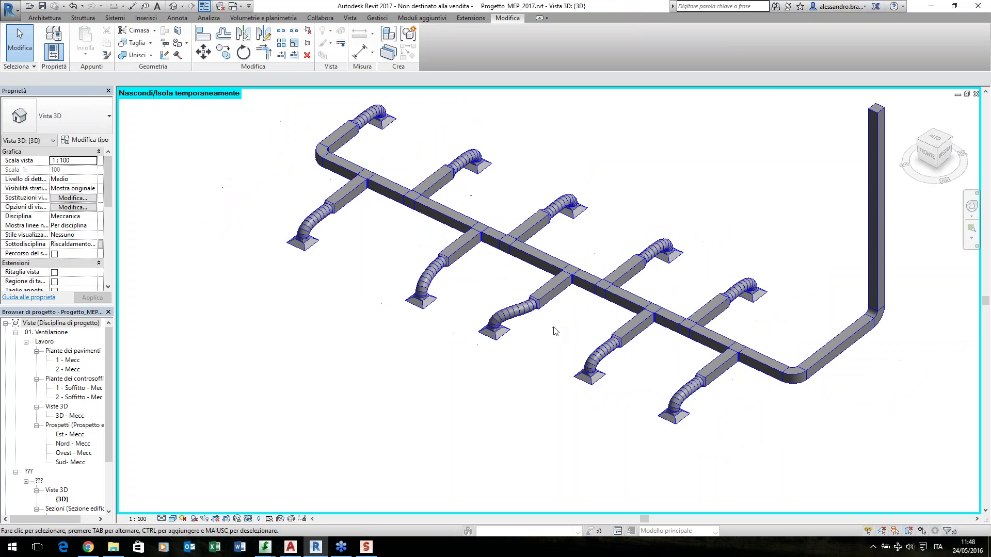
Select the entire connected duct network and review its duct sizing settings for the Velocità method
{"action": "key", "text": "Tab"}
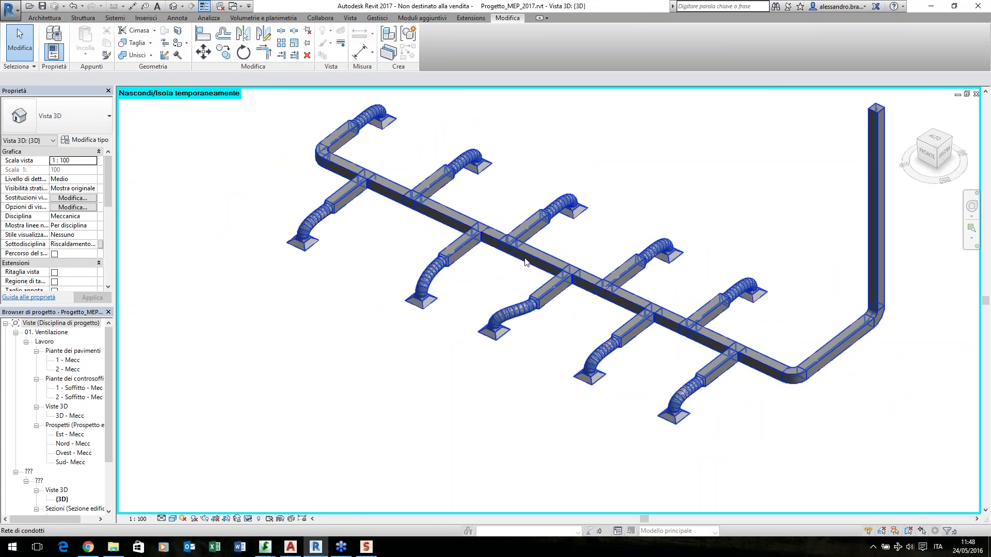
{"action": "left_click", "coordinate": [525, 262]}
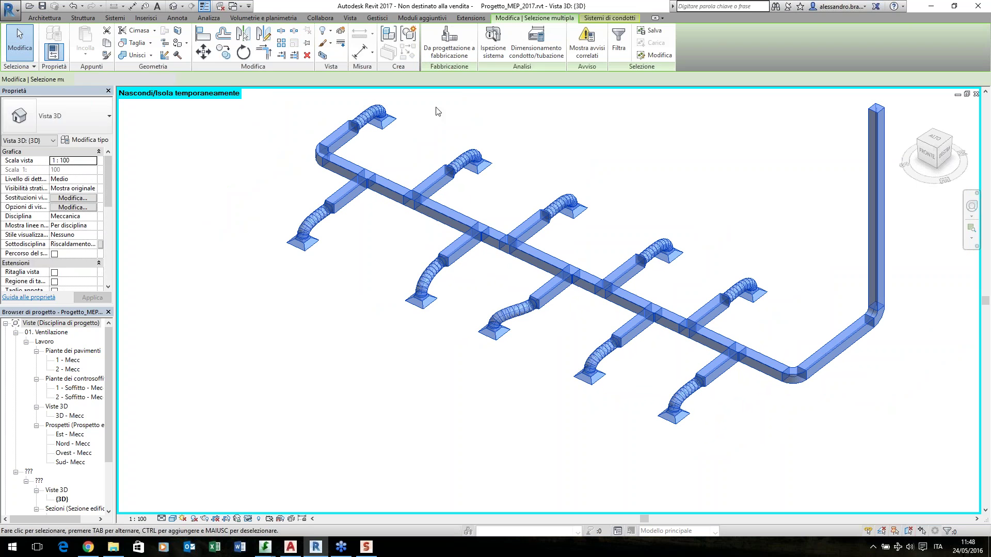
{"action": "left_click", "coordinate": [527, 57]}
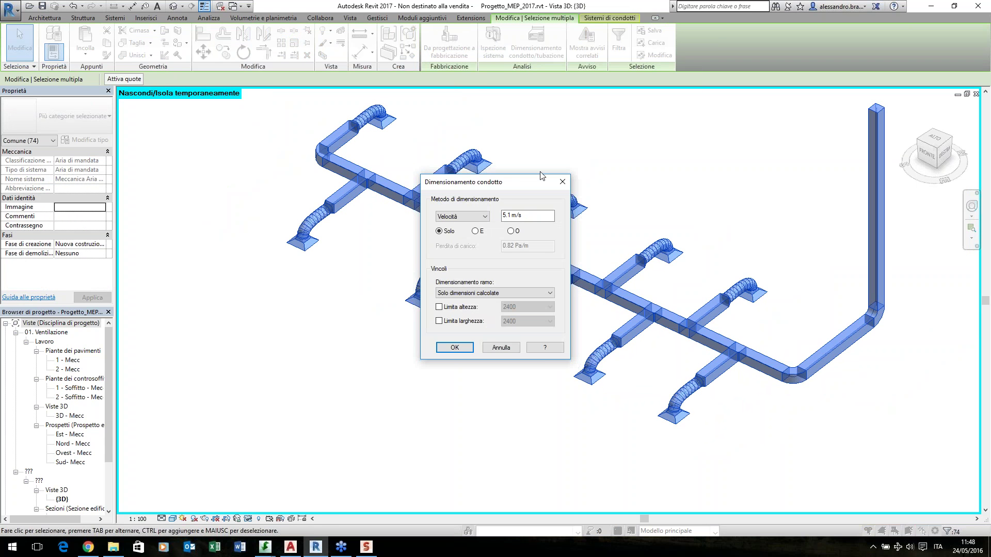
{"action": "left_click", "coordinate": [525, 217]}
{"action": "key", "text": "Return"}
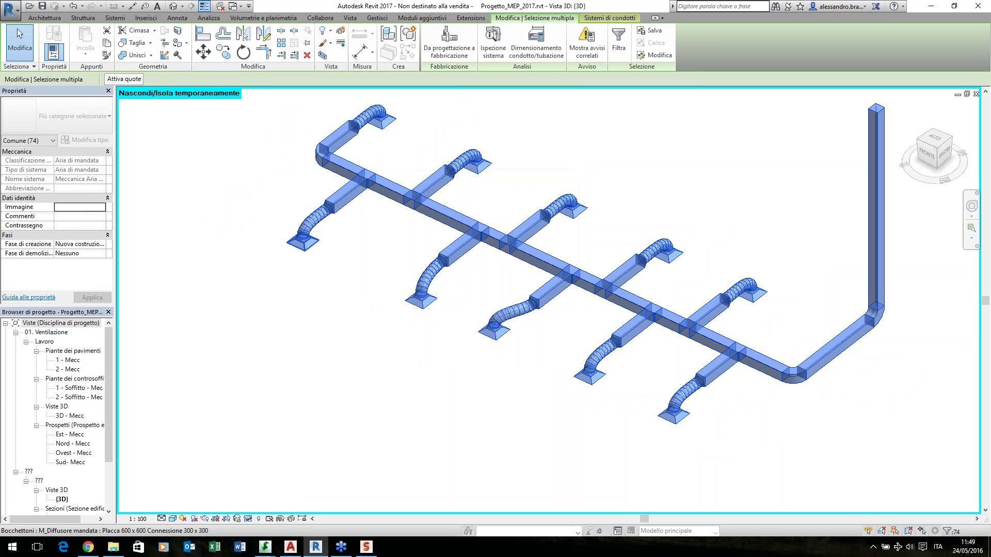
Check the flow assigned to the front row's farthest supply diffuser and clear the selection
{"action": "left_click", "coordinate": [303, 242]}
{"action": "left_click", "coordinate": [256, 294]}
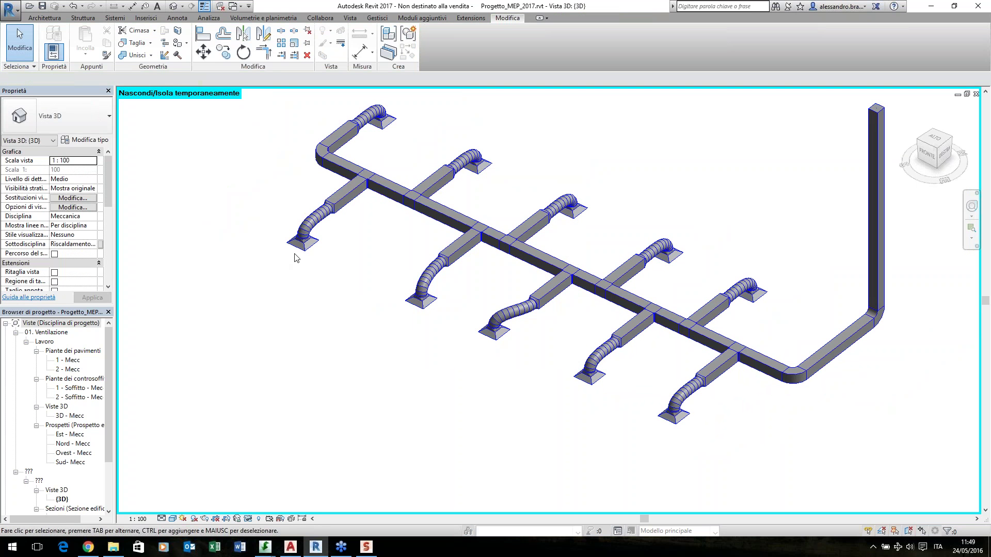
{"action": "key", "text": "ctrl+Left"}
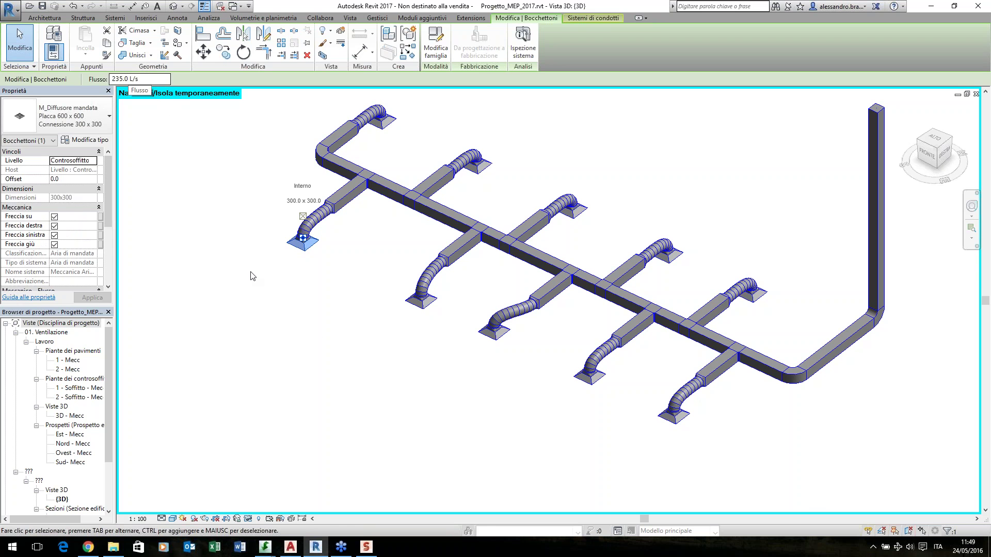
{"action": "left_click", "coordinate": [320, 340]}
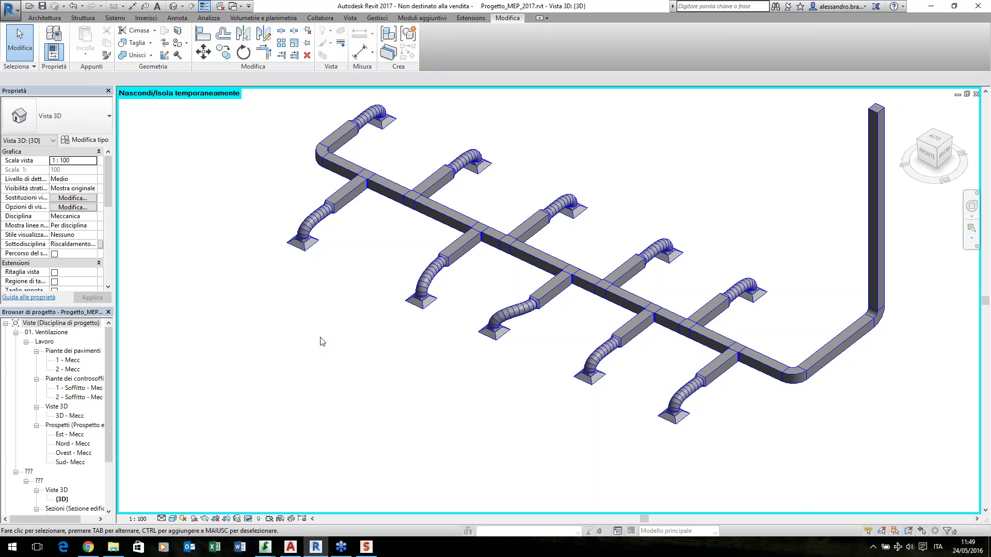
{"action": "middle_click_drag", "start_coordinate": [478, 290], "coordinate": [469, 296]}
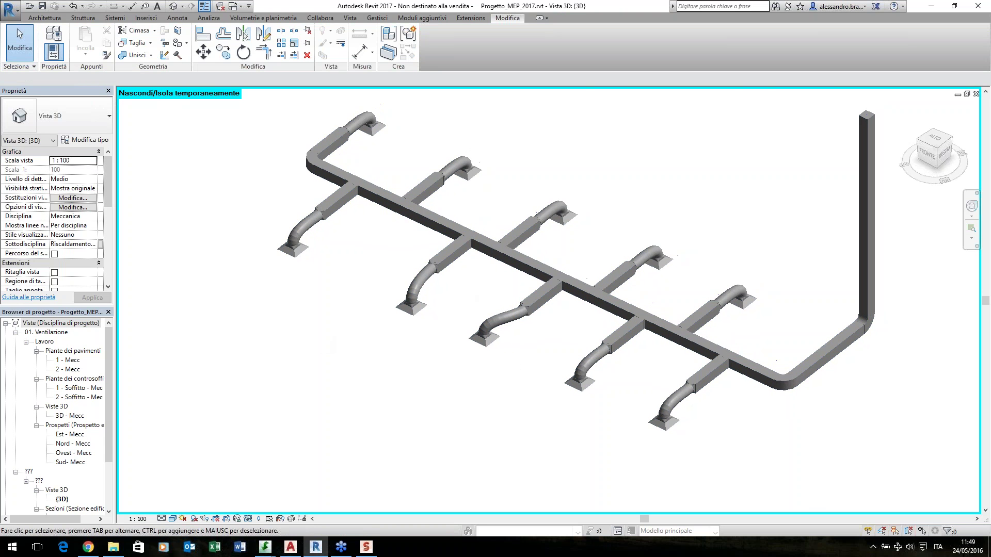
{"action": "key", "text": "Tab"}
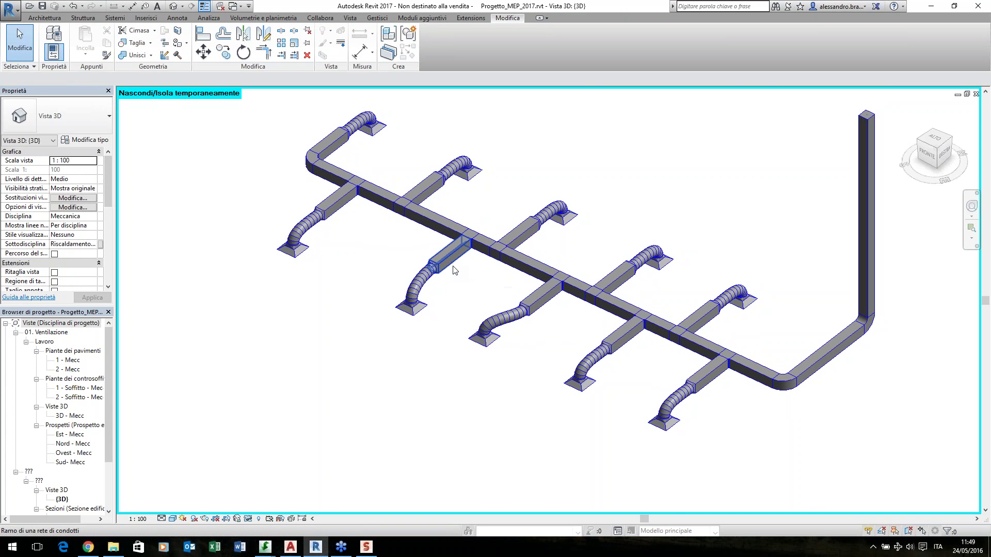
{"action": "middle_click_drag", "start_coordinate": [454, 299], "coordinate": [447, 299]}
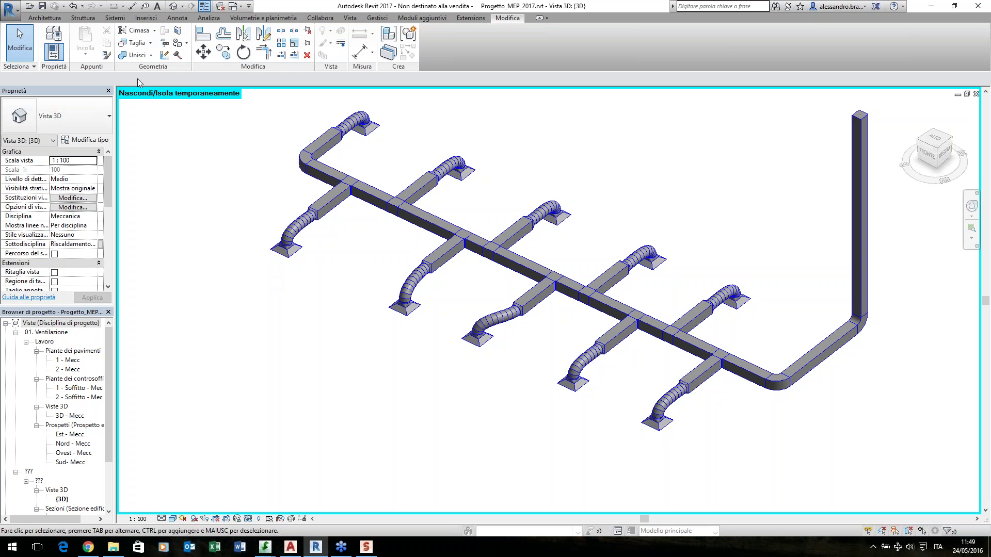
Review the model collaboration and coordination tools and the available export formats
{"action": "left_click", "coordinate": [326, 20]}
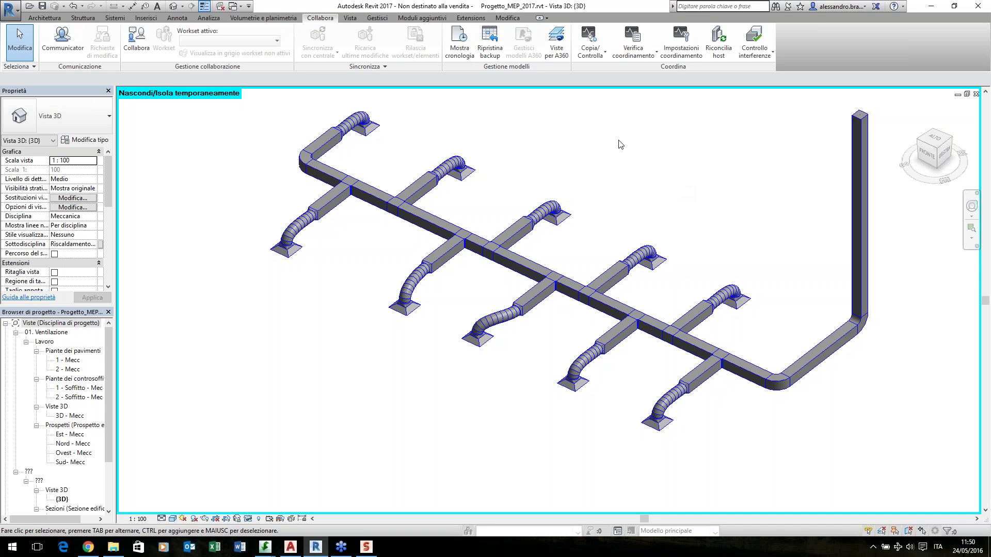
{"action": "left_click", "coordinate": [11, 19]}
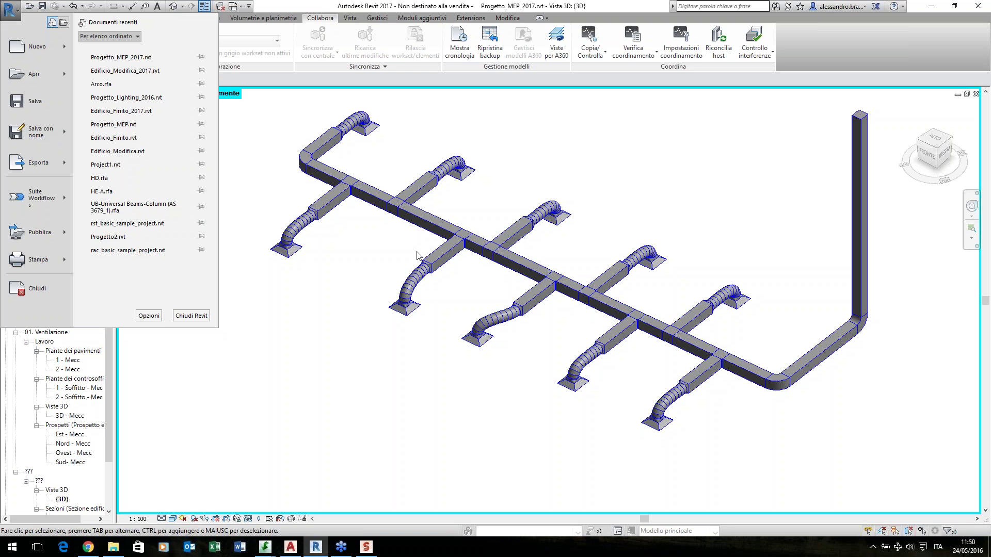
{"action": "mouse_move", "coordinate": [65, 171]}
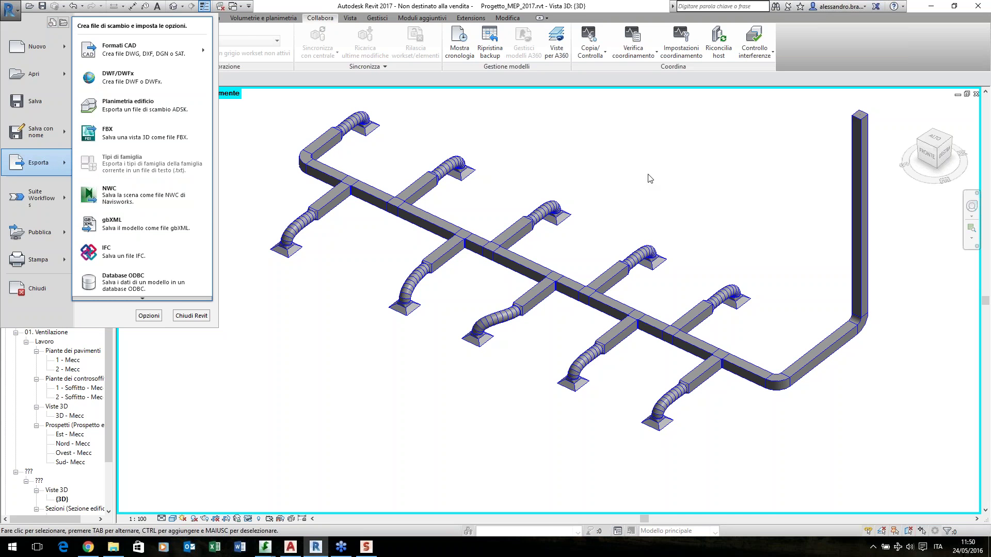
{"action": "left_click", "coordinate": [279, 336]}
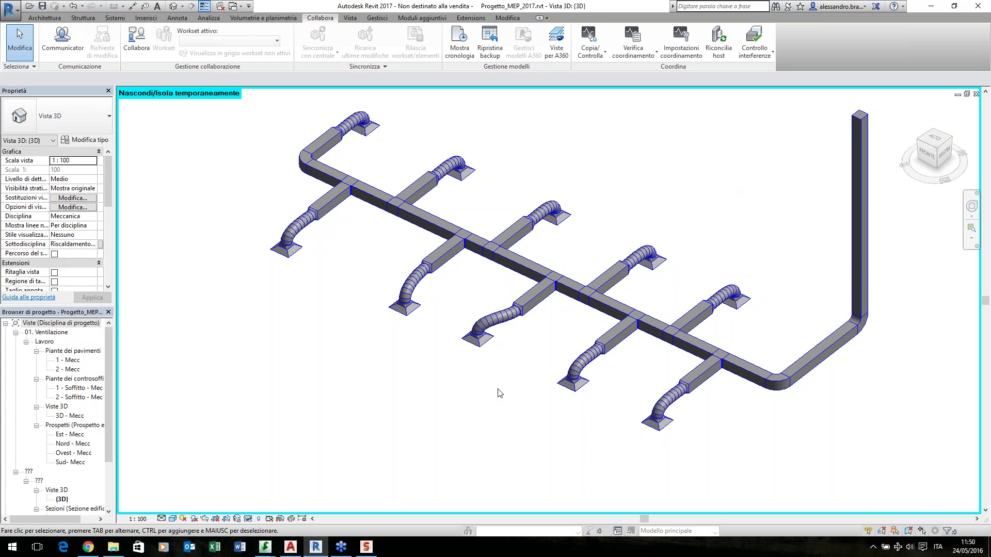
{"action": "middle_click_drag", "start_coordinate": [566, 255], "coordinate": [562, 262]}
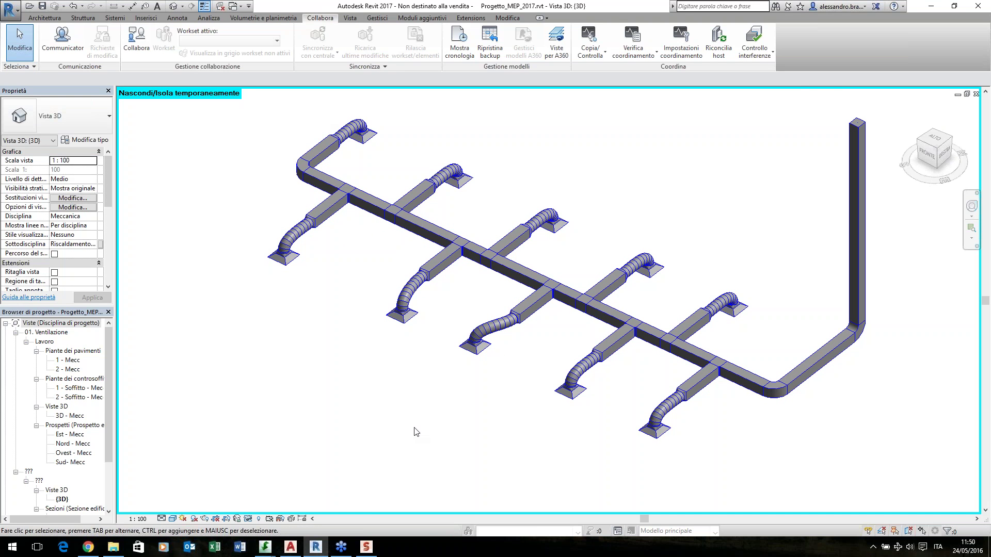
{"action": "middle_click_drag", "start_coordinate": [413, 428], "coordinate": [401, 427]}
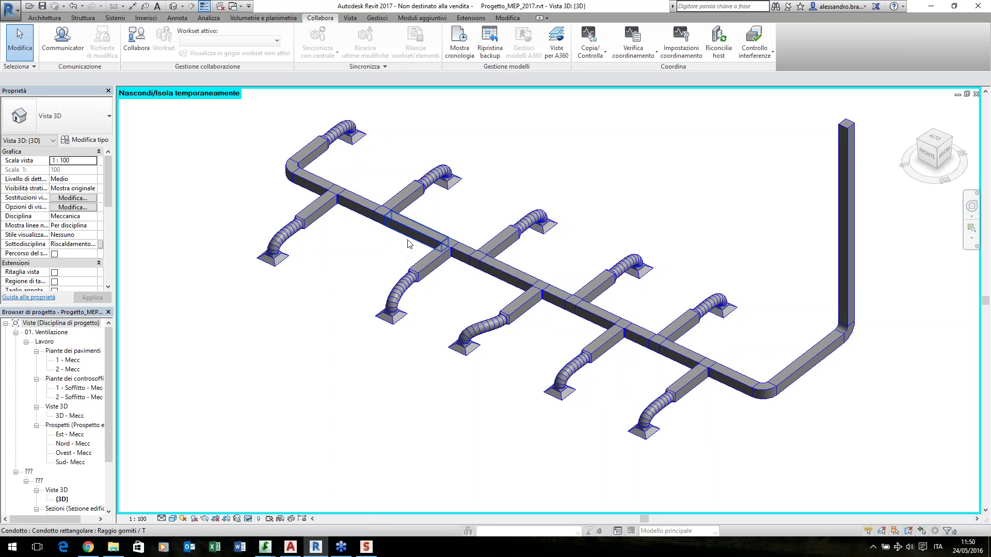
Set the main duct segment between the second rear and second front branches from the far end to 200 wide by 200 high
{"action": "left_click", "coordinate": [408, 243]}
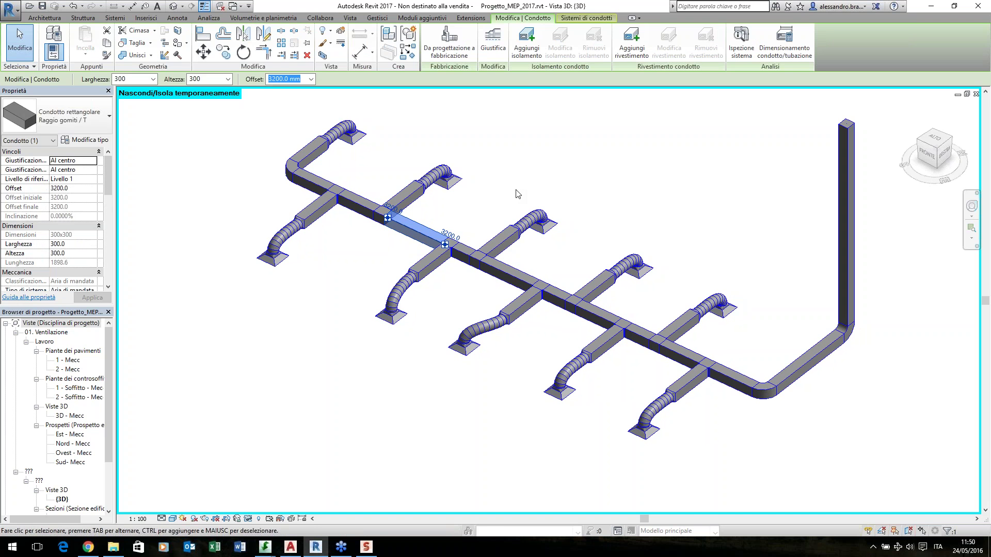
{"action": "left_click", "coordinate": [566, 162]}
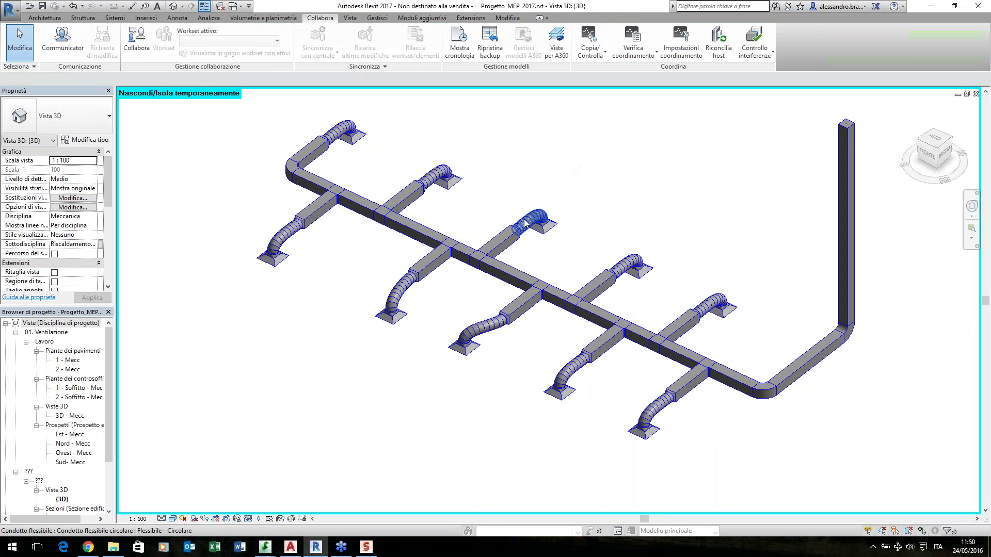
{"action": "left_click", "coordinate": [399, 230]}
{"action": "scroll", "coordinate": [435, 213], "scroll_direction": "up", "scroll_amount": 4}
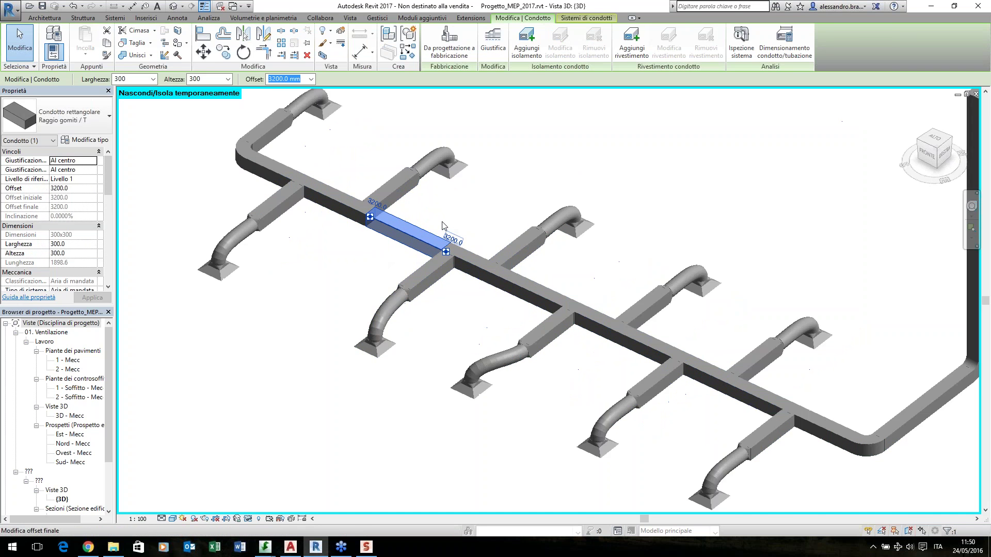
{"action": "middle_click_drag", "start_coordinate": [435, 213], "coordinate": [515, 251]}
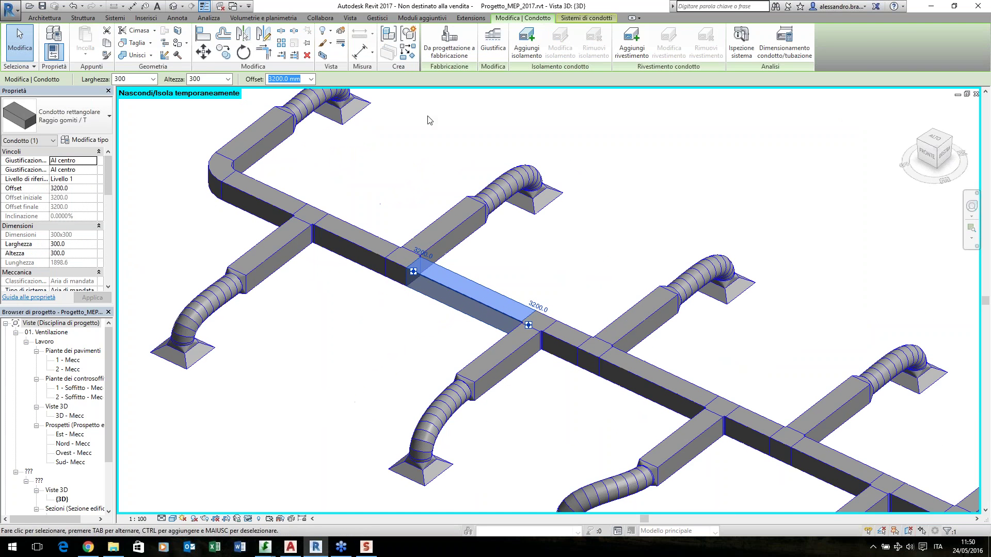
{"action": "left_click", "coordinate": [152, 78]}
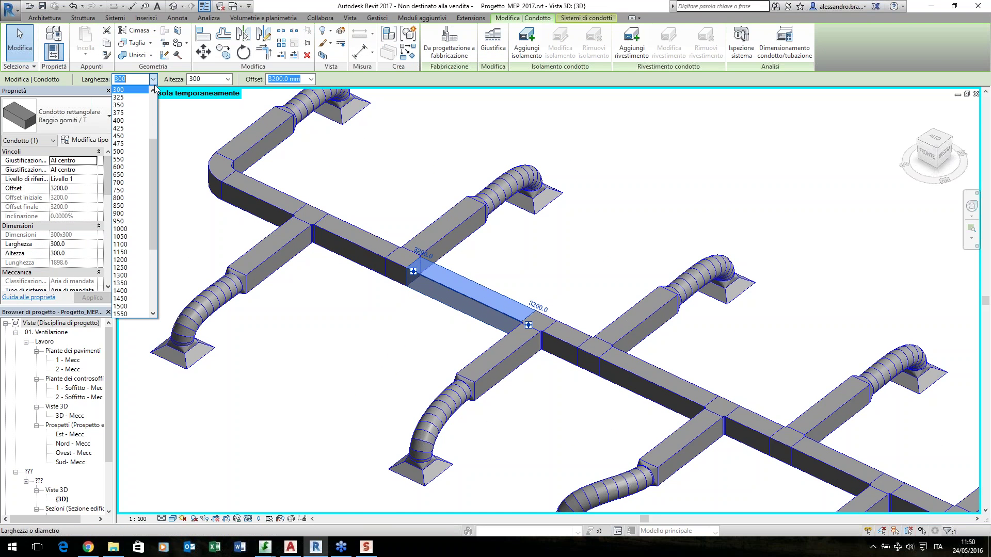
{"action": "left_click", "coordinate": [180, 98]}
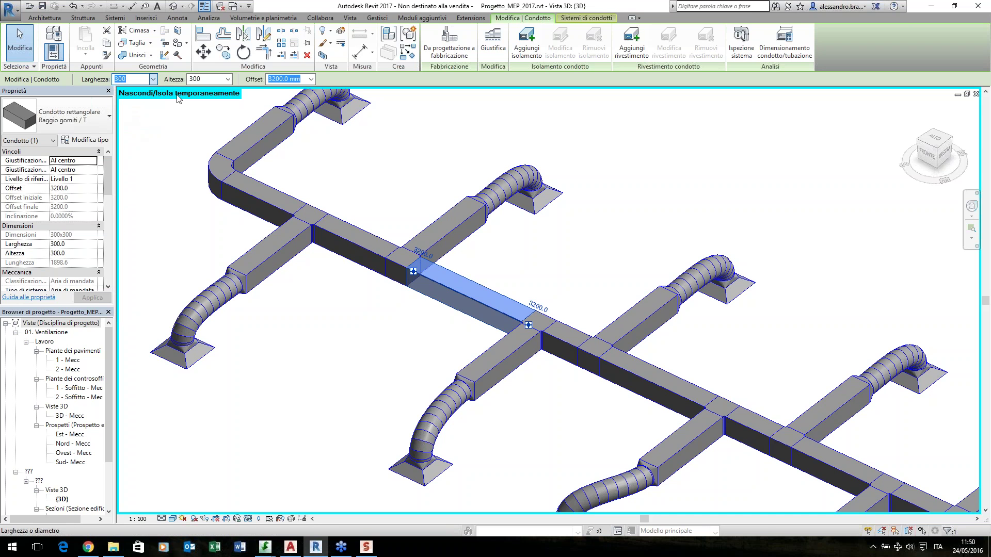
{"action": "left_click", "coordinate": [228, 79]}
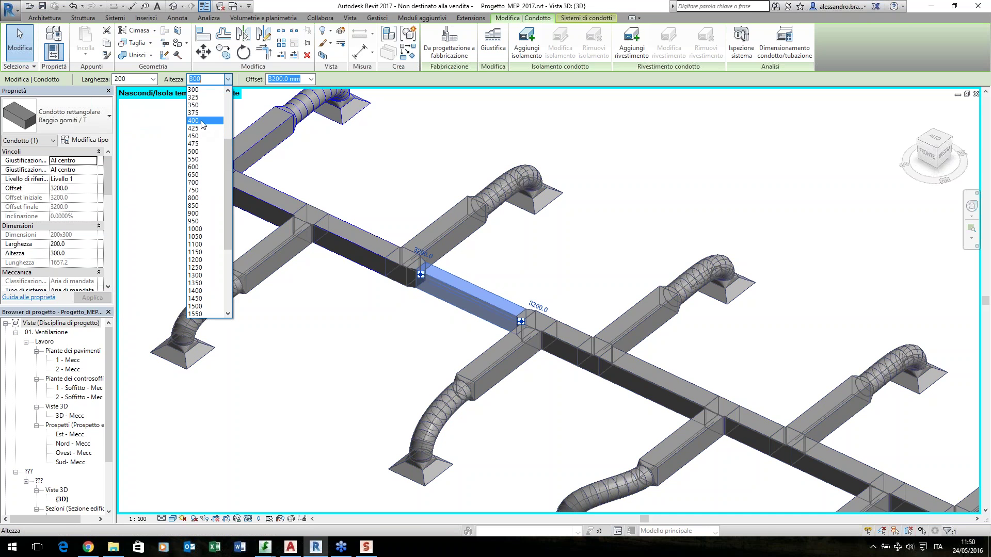
{"action": "scroll", "coordinate": [201, 113], "scroll_direction": "up", "scroll_amount": 2}
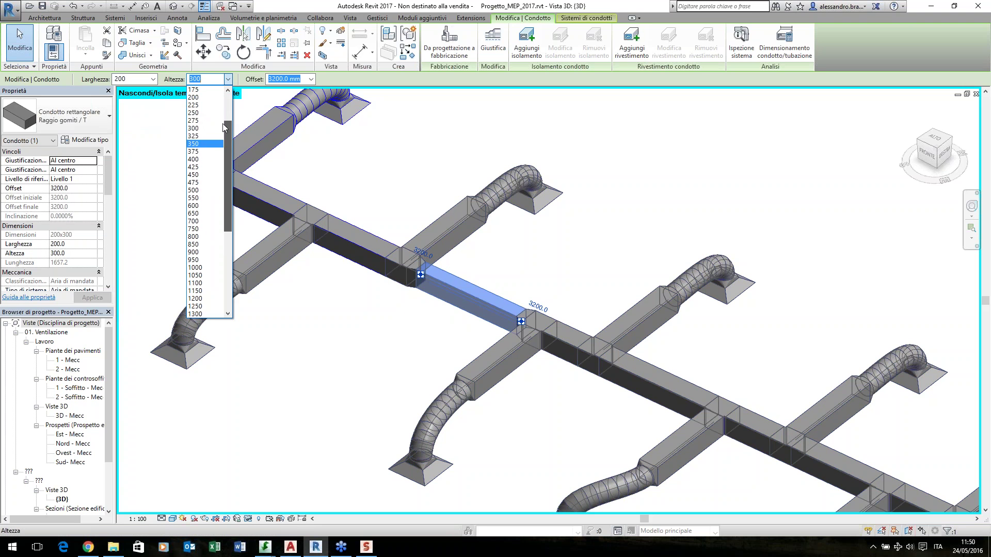
{"action": "left_click", "coordinate": [199, 112]}
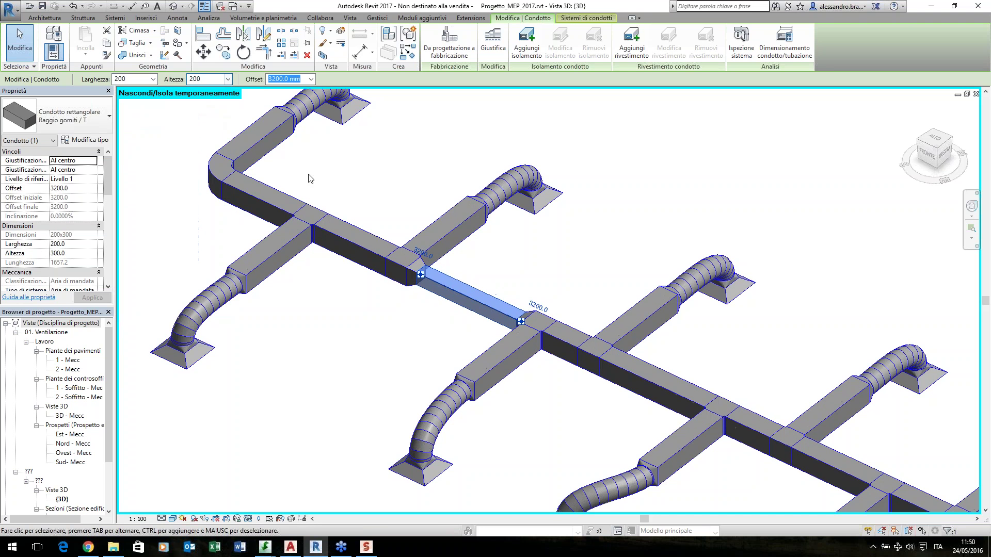
Examine the transition fitting at the end of the resized main duct segment and undo the resizing
{"action": "left_click", "coordinate": [588, 238]}
{"action": "scroll", "coordinate": [447, 287], "scroll_direction": "up", "scroll_amount": 5}
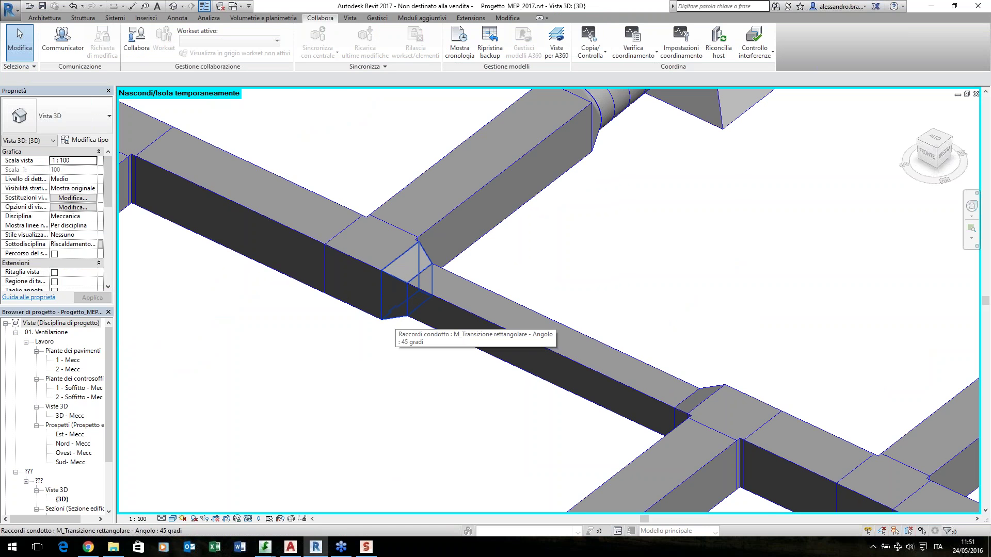
{"action": "scroll", "coordinate": [392, 320], "scroll_direction": "down", "scroll_amount": 5}
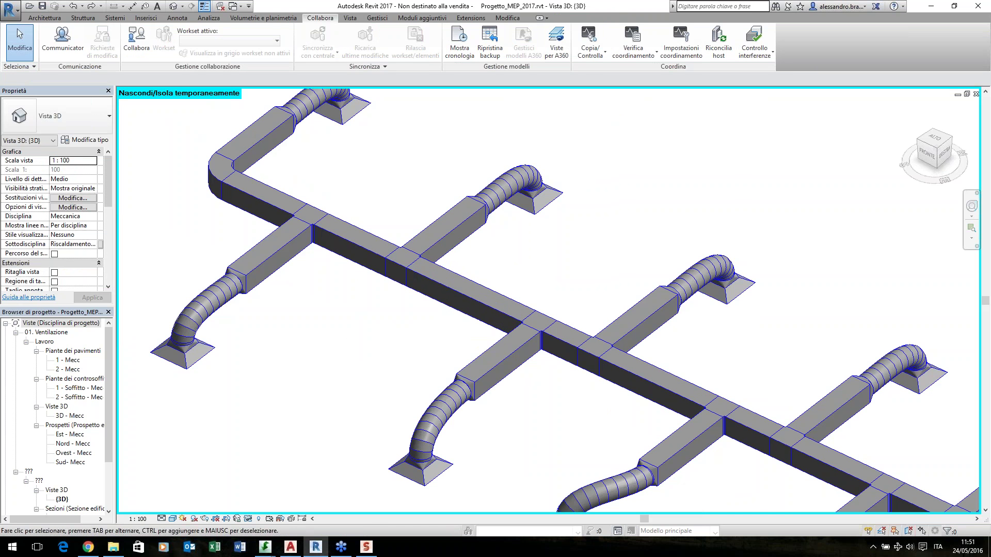
{"action": "scroll", "coordinate": [243, 198], "scroll_direction": "down", "scroll_amount": 2}
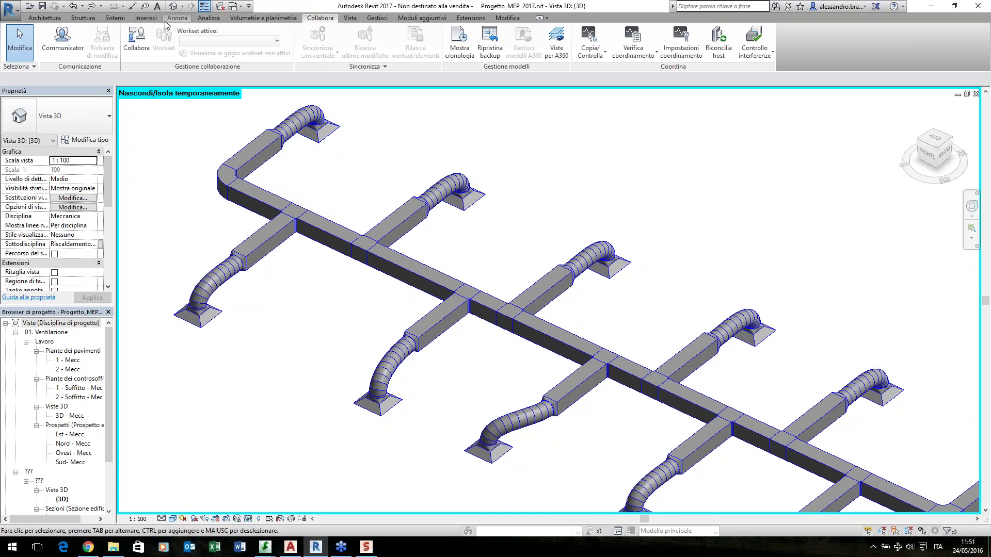
Start Design to Fabrication on the main duct segment between the second rear and second front branches, using the Revit MEP Metric Content V2.0 configuration
{"action": "left_click", "coordinate": [116, 18]}
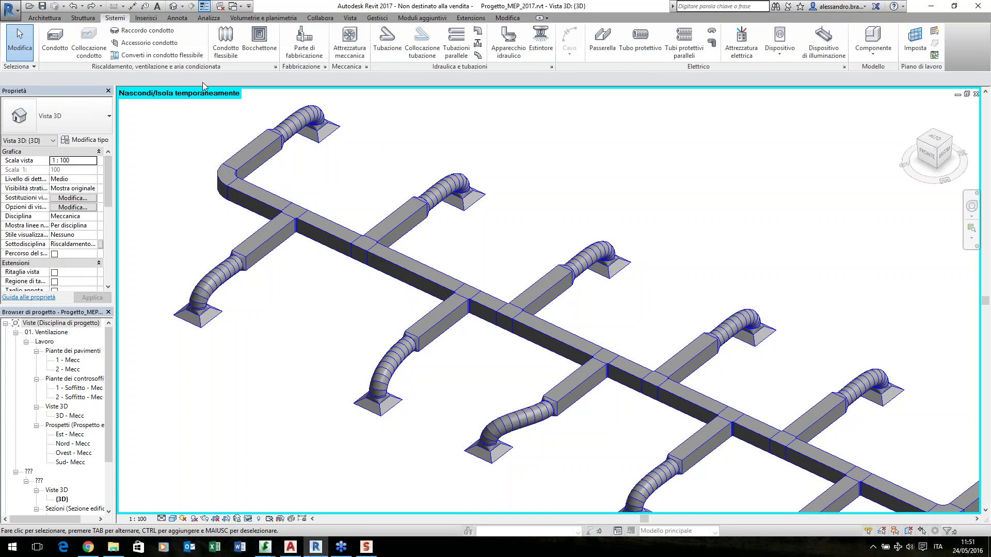
{"action": "left_click", "coordinate": [397, 264]}
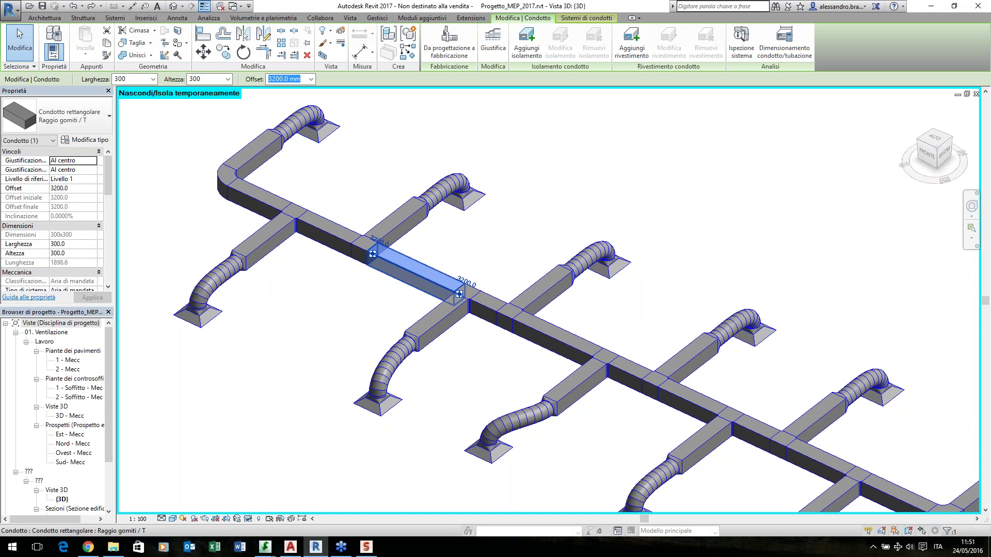
{"action": "left_click", "coordinate": [562, 215]}
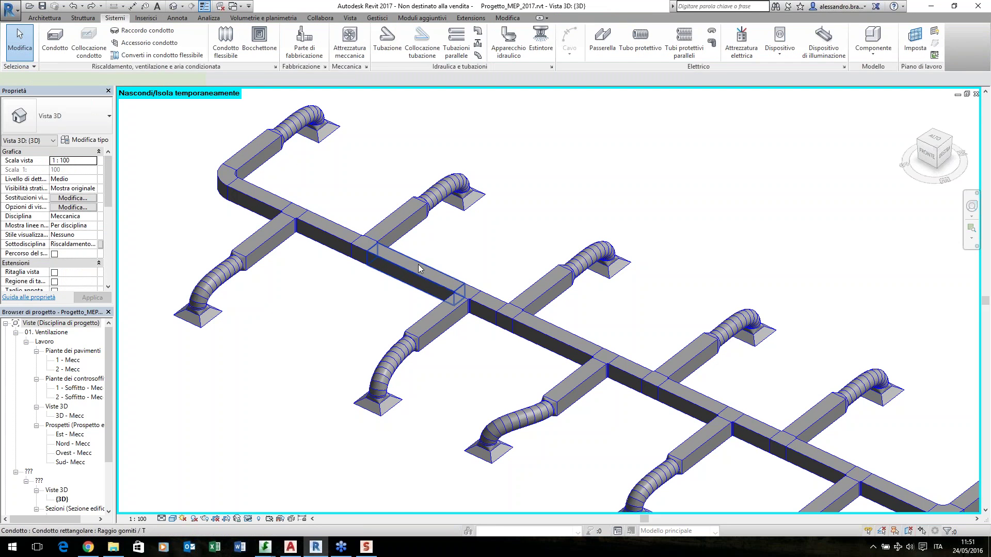
{"action": "left_click", "coordinate": [457, 288]}
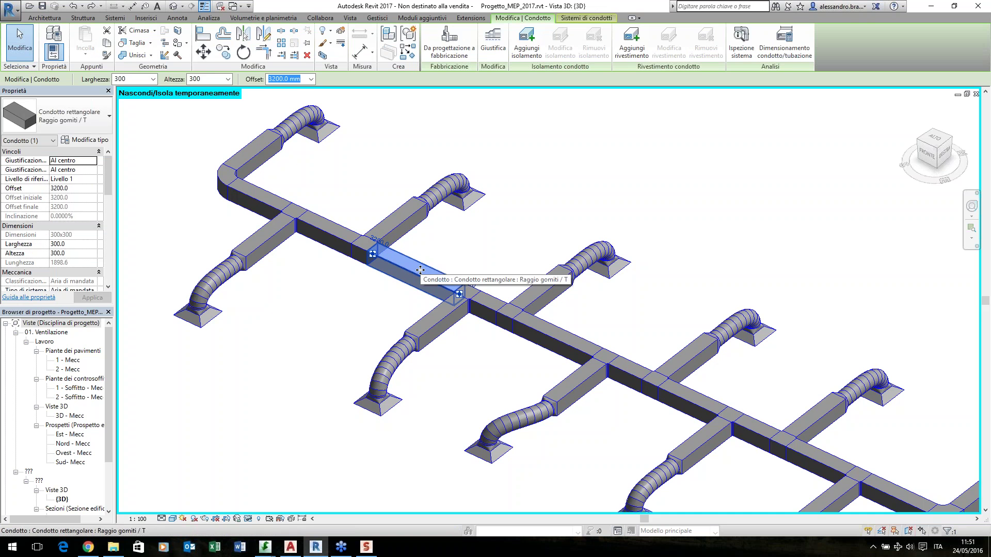
{"action": "left_click", "coordinate": [453, 53]}
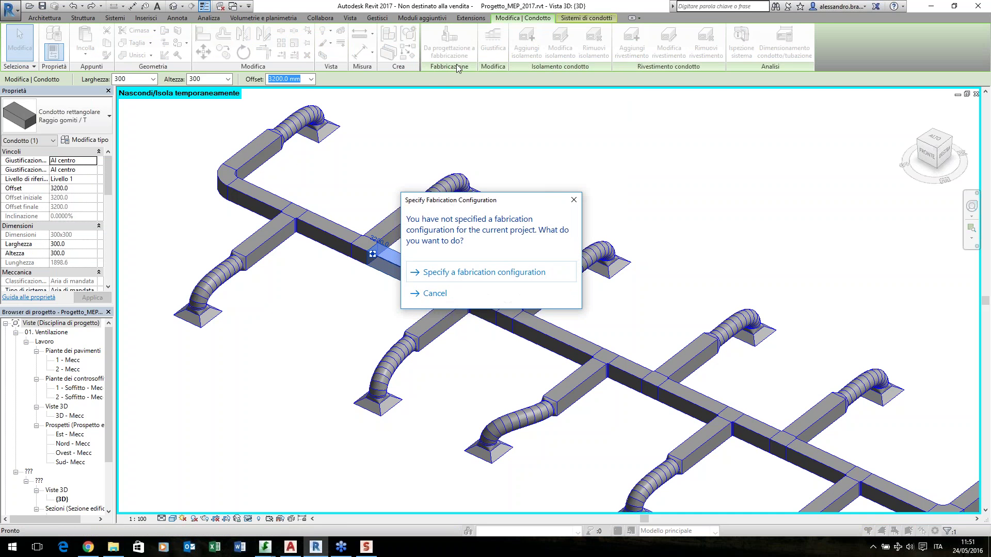
{"action": "left_click", "coordinate": [470, 273]}
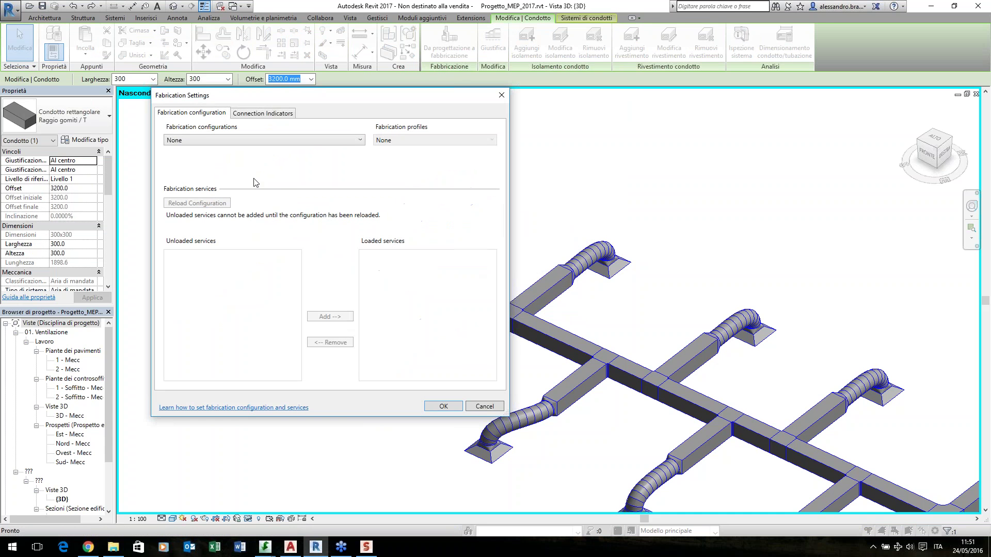
{"action": "left_click", "coordinate": [221, 140]}
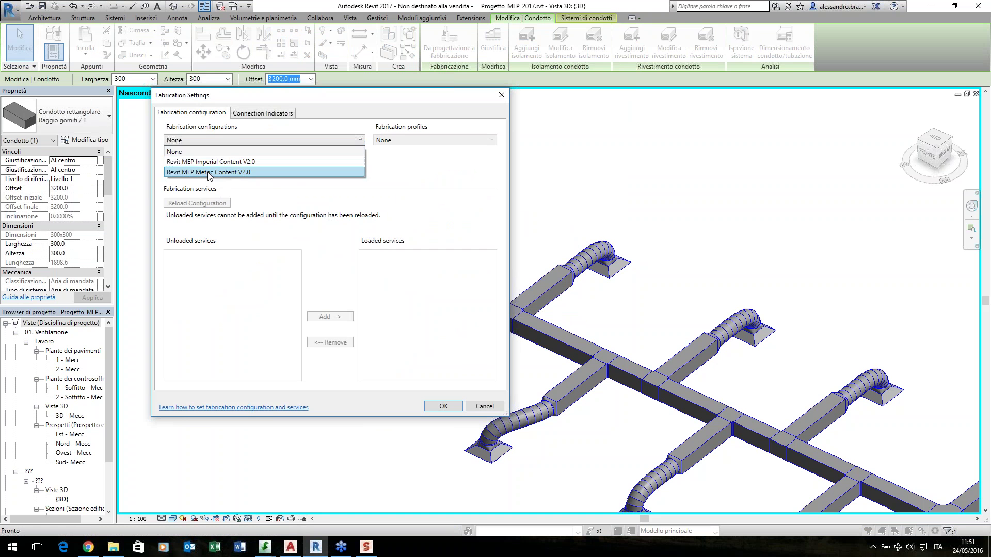
{"action": "left_click", "coordinate": [223, 165]}
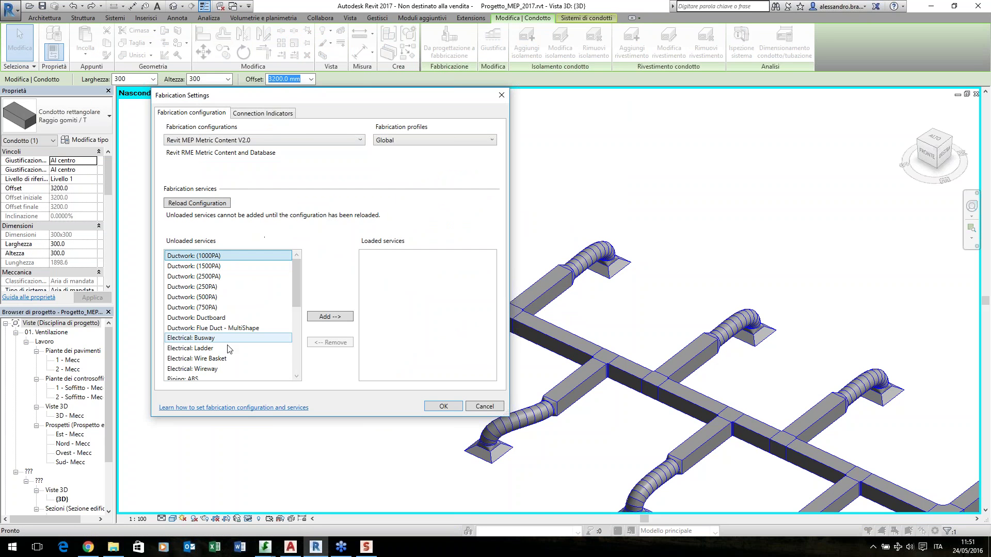
Load all the unloaded fabrication services into the project and accept the fabrication settings
{"action": "left_click_drag", "start_coordinate": [296, 290], "coordinate": [296, 362]}
{"action": "left_click", "coordinate": [216, 369]}
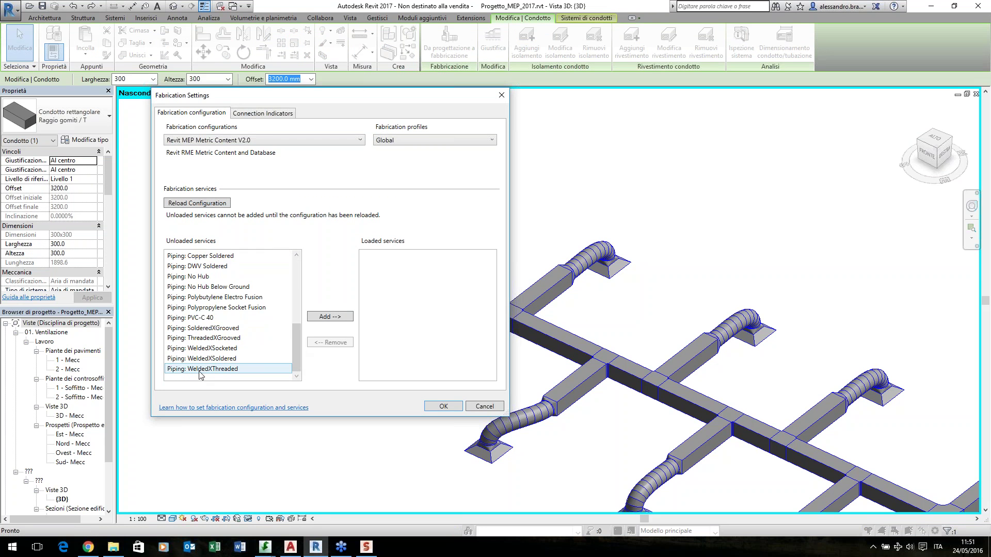
{"action": "left_click", "coordinate": [202, 256], "text": "shift"}
{"action": "left_click", "coordinate": [336, 317]}
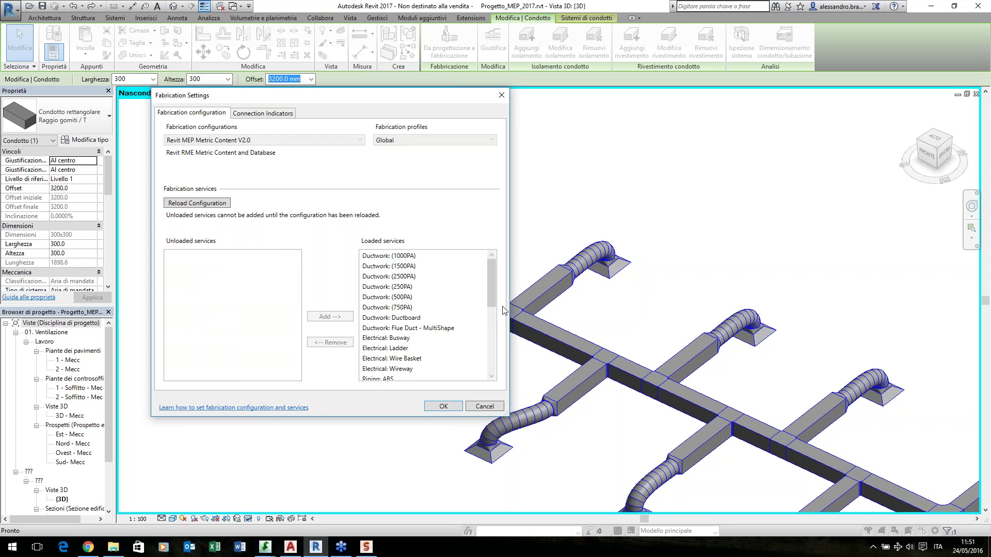
{"action": "left_click", "coordinate": [443, 406]}
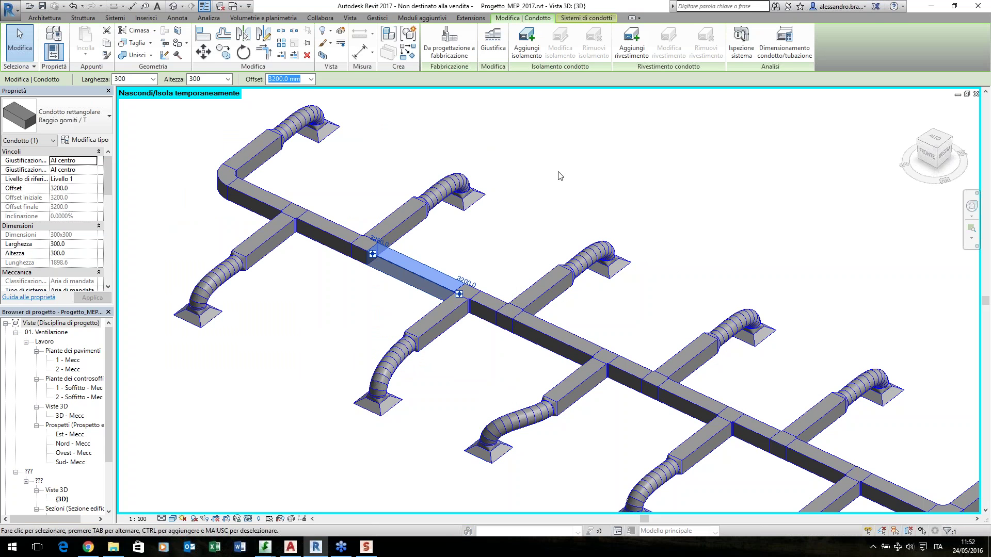
Convert the selected main duct segment to fabrication with the Ductwork: (250PA) service and examine its end connections
{"action": "left_click", "coordinate": [454, 227]}
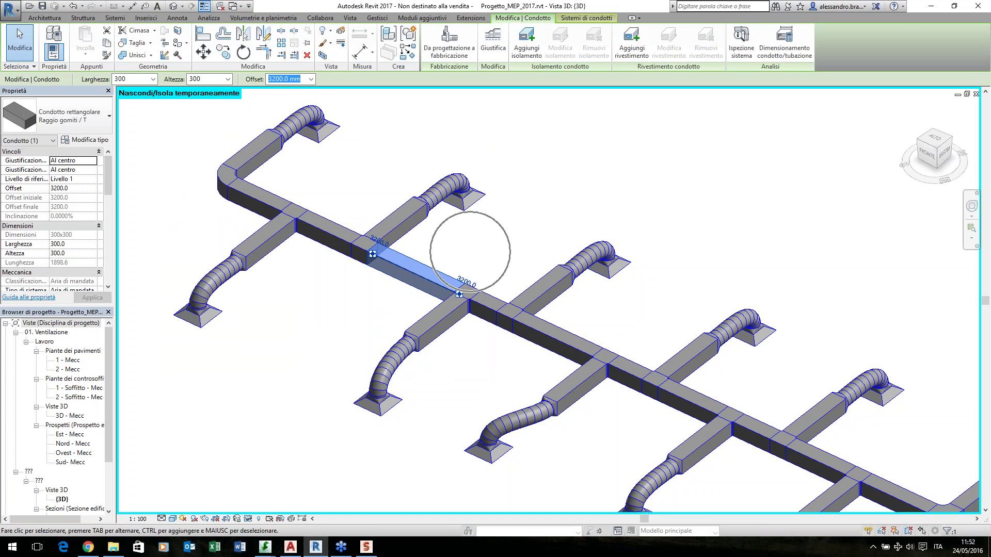
{"action": "left_click", "coordinate": [440, 55]}
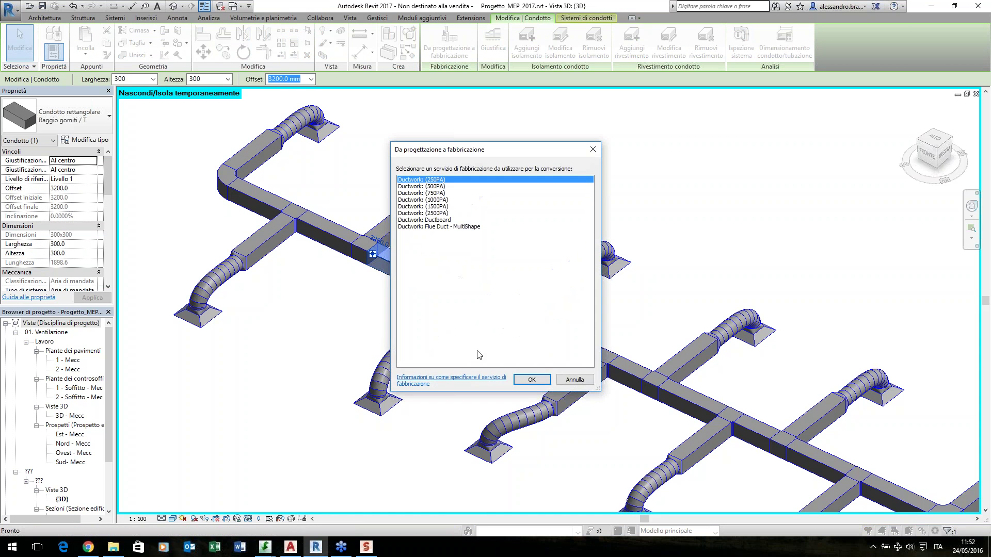
{"action": "left_click", "coordinate": [532, 380]}
{"action": "left_click", "coordinate": [353, 312]}
{"action": "scroll", "coordinate": [340, 310], "scroll_direction": "up", "scroll_amount": 5}
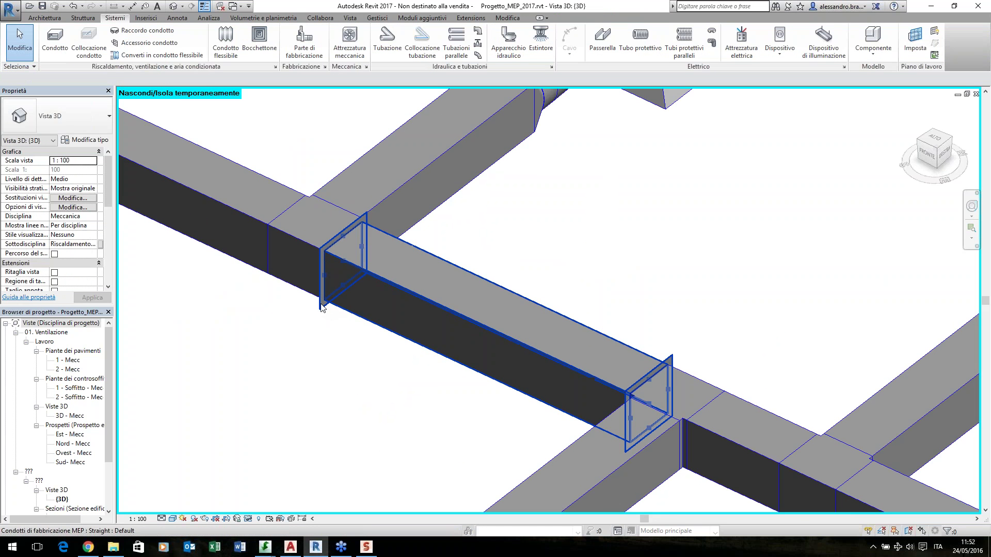
{"action": "scroll", "coordinate": [385, 431], "scroll_direction": "down", "scroll_amount": 5}
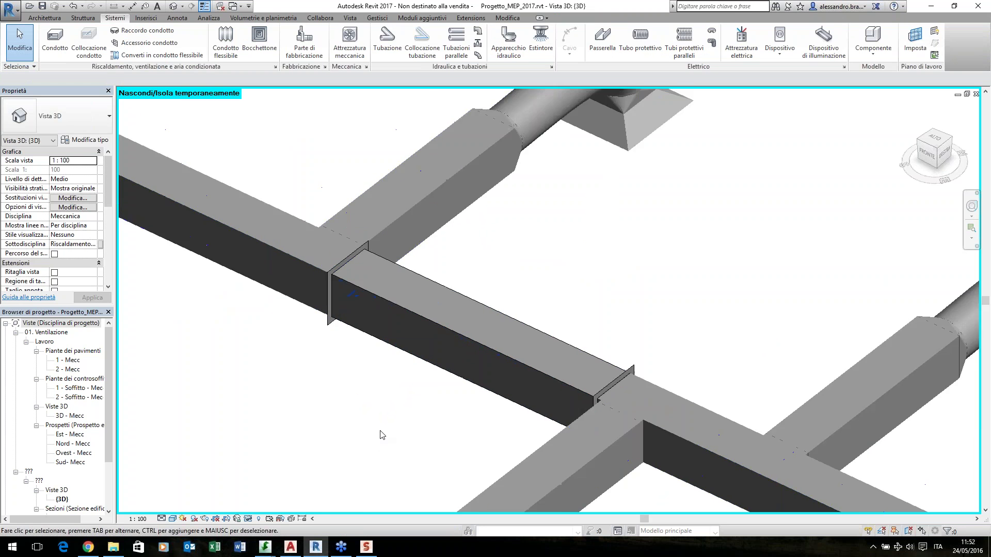
{"action": "scroll", "coordinate": [382, 268], "scroll_direction": "down", "scroll_amount": 5}
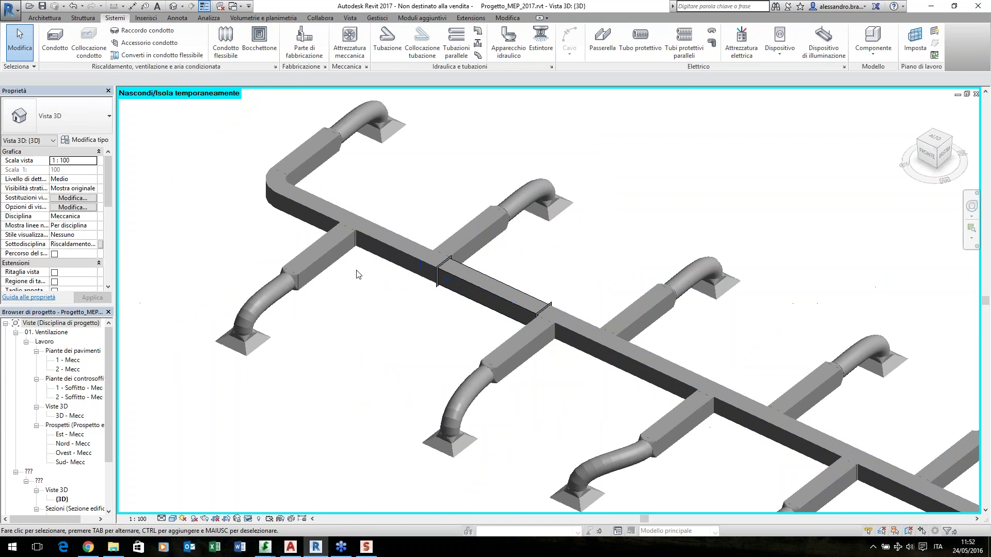
Select the whole connected duct network, convert it to fabrication parts and clear the selection
{"action": "key", "text": "Tab"}
{"action": "left_click", "coordinate": [381, 265]}
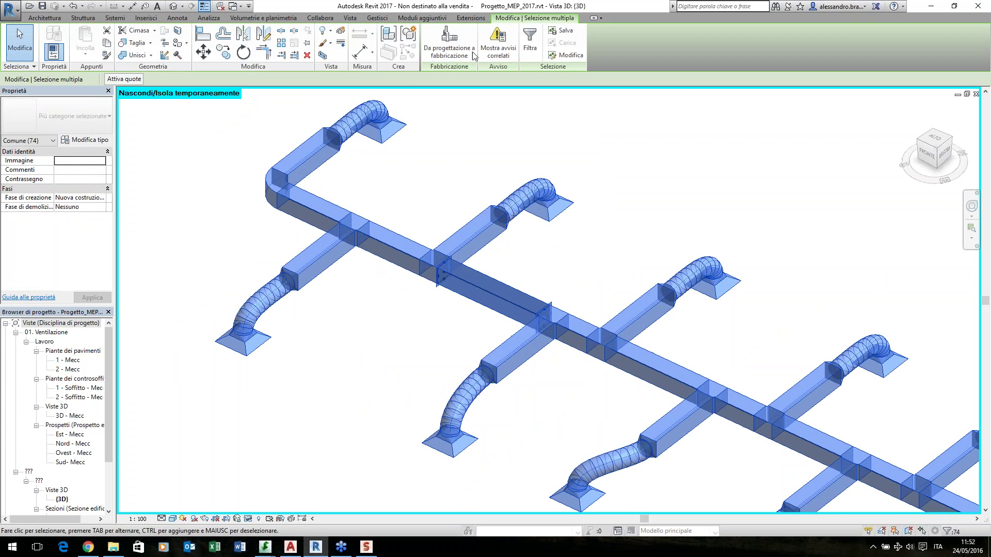
{"action": "left_click", "coordinate": [448, 42]}
{"action": "left_click", "coordinate": [531, 379]}
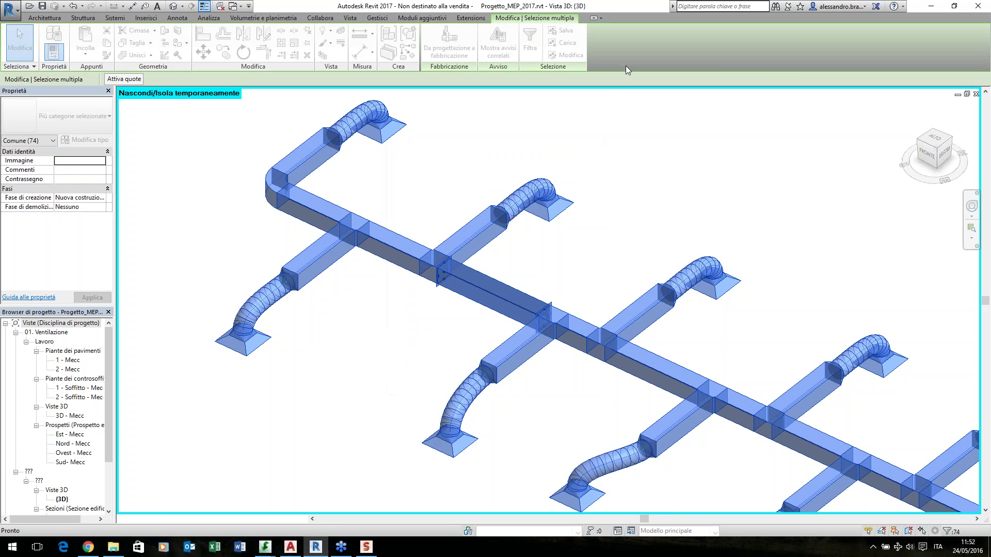
{"action": "key", "text": "Escape"}
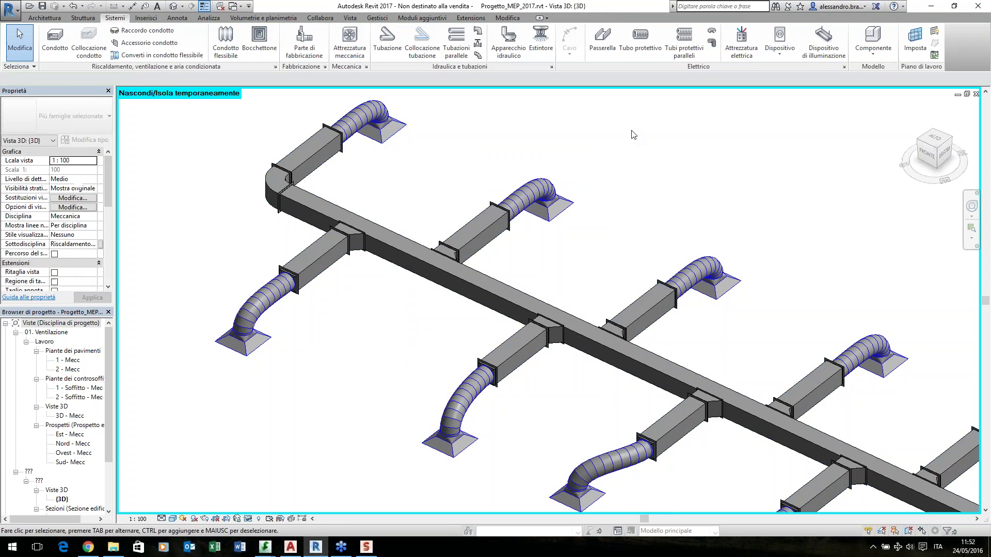
Optimize the lengths of the long straight main duct and of the straight duct in the second front branch
{"action": "middle_click_drag", "start_coordinate": [447, 307], "coordinate": [408, 278]}
{"action": "left_click", "coordinate": [433, 255]}
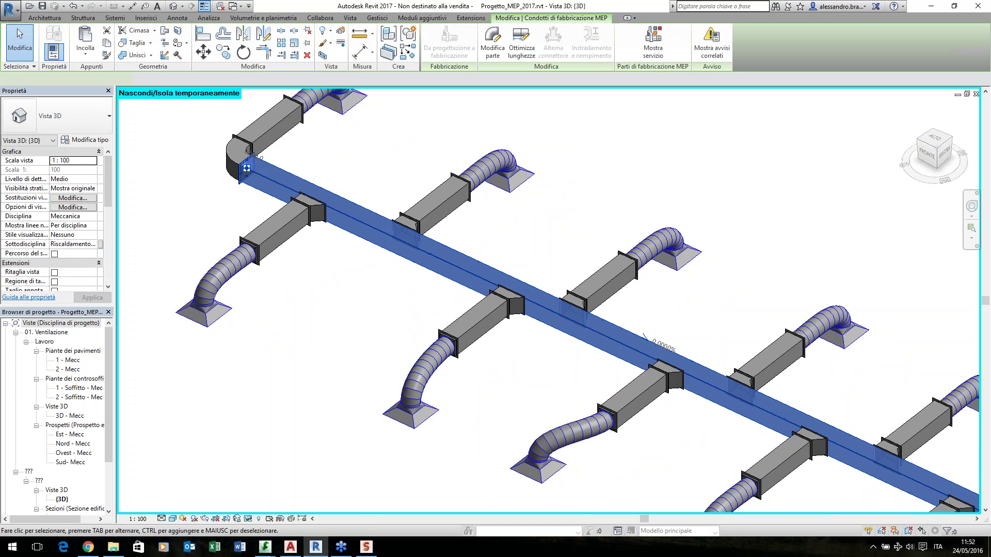
{"action": "left_click", "coordinate": [519, 57]}
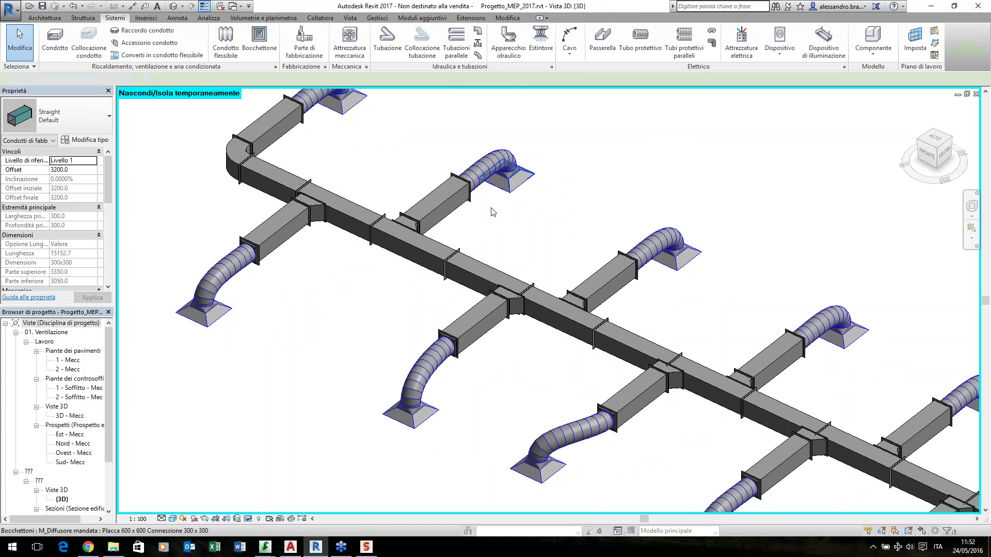
{"action": "left_click", "coordinate": [379, 307]}
{"action": "middle_click_drag", "start_coordinate": [485, 357], "coordinate": [451, 345]}
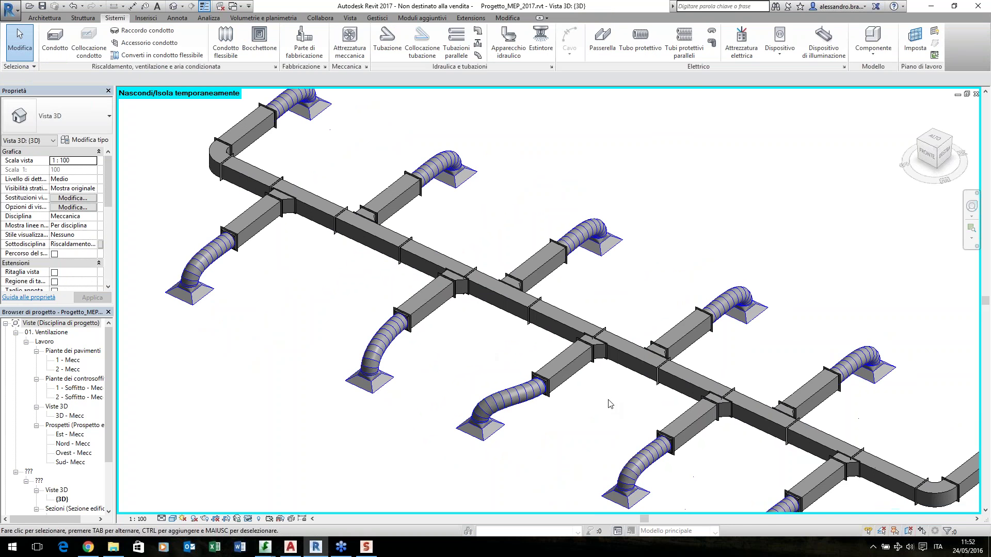
{"action": "left_click", "coordinate": [427, 304]}
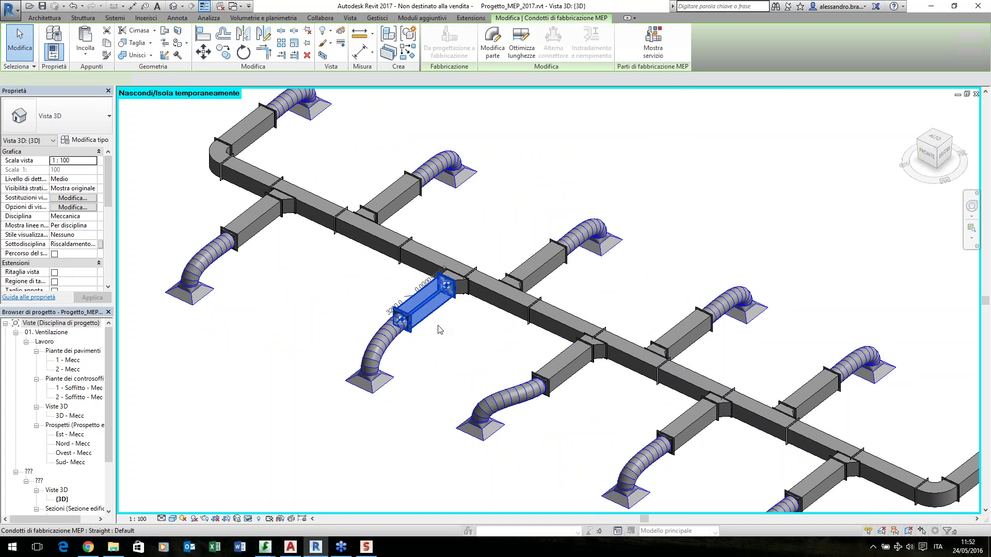
{"action": "left_click", "coordinate": [520, 46]}
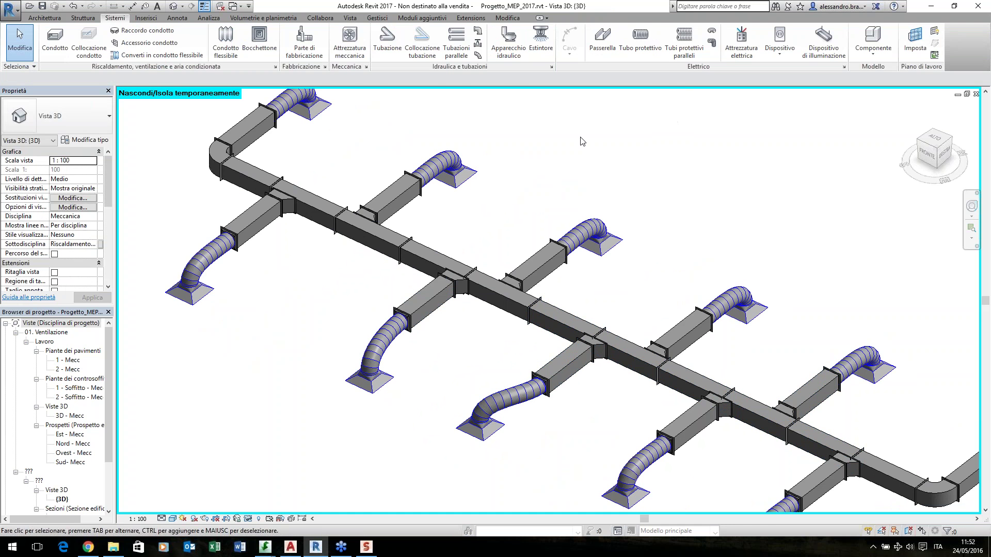
Check the fabrication settings, then show the MEP fabrication parts with the Hangers group of the ductwork service
{"action": "left_click", "coordinate": [325, 67]}
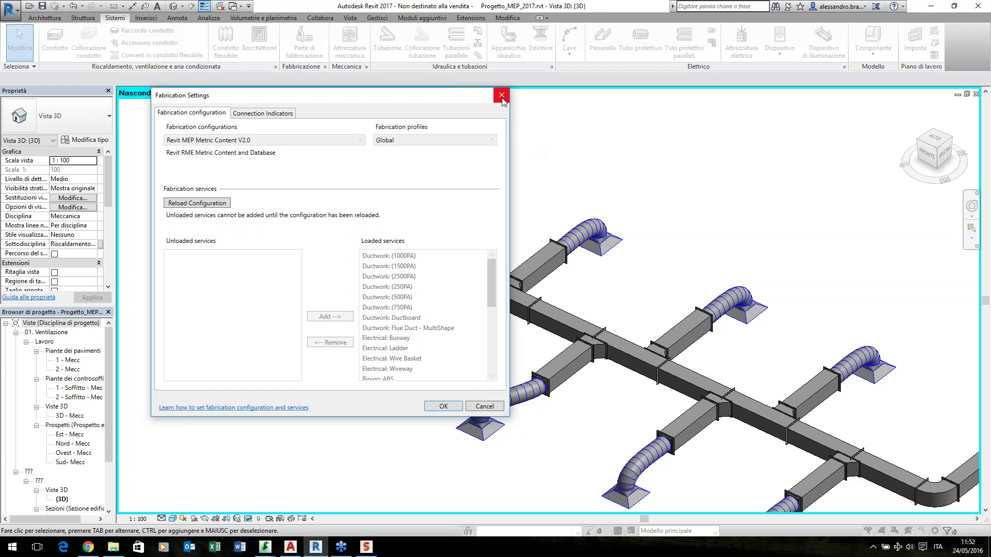
{"action": "left_click", "coordinate": [501, 96]}
{"action": "left_click", "coordinate": [304, 42]}
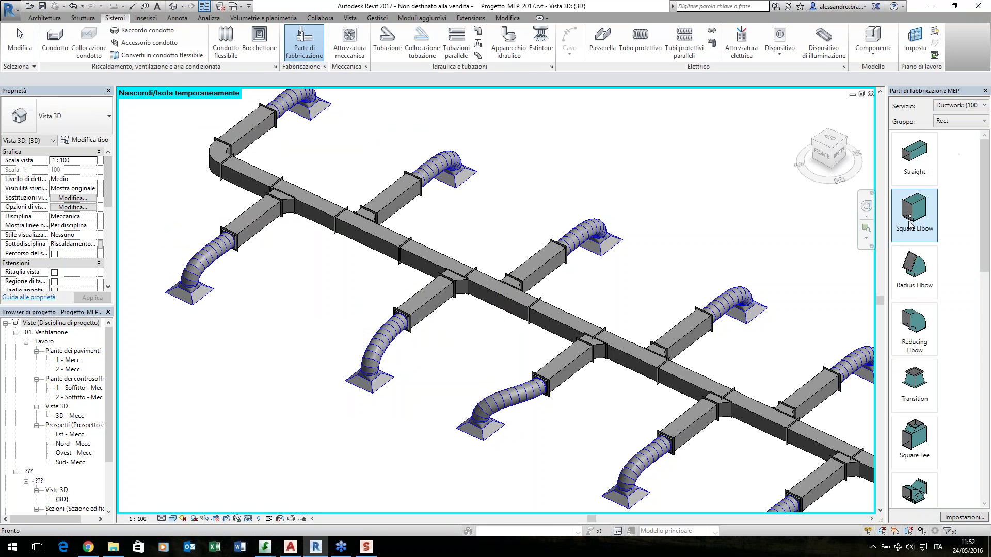
{"action": "left_click", "coordinate": [944, 106]}
{"action": "left_click", "coordinate": [944, 105]}
{"action": "left_click", "coordinate": [944, 120]}
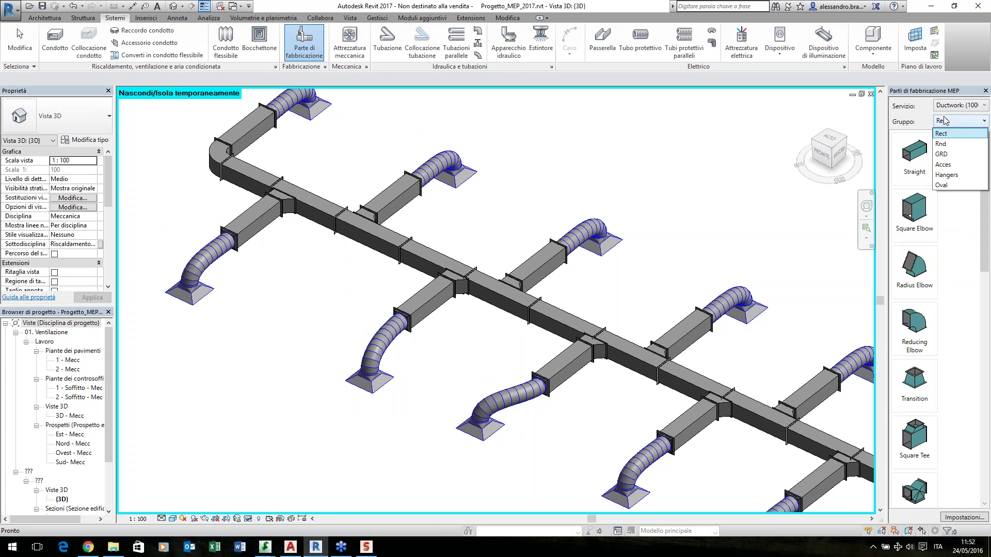
{"action": "left_click", "coordinate": [946, 175]}
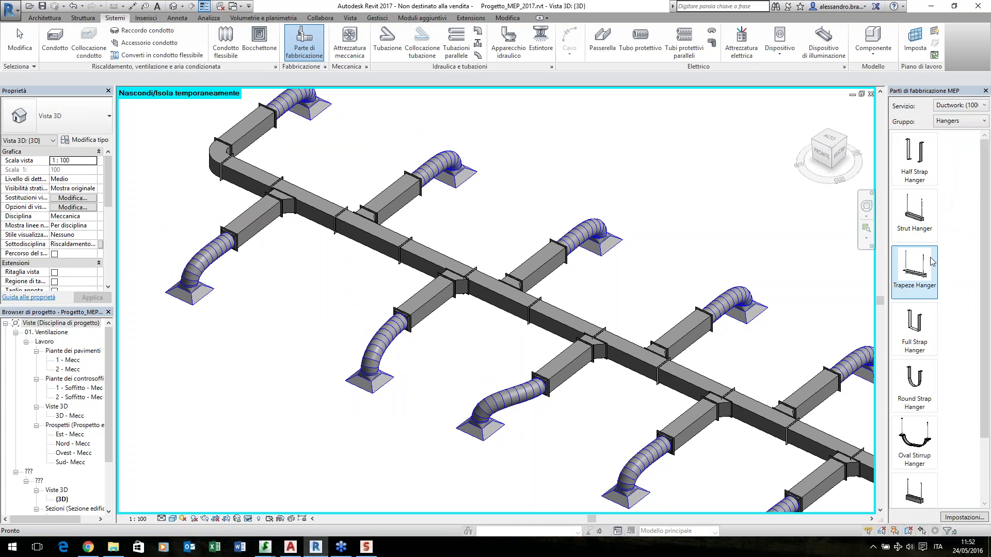
Place a Trapeze Hanger on the straight duct of the second front branch
{"action": "left_click", "coordinate": [914, 268]}
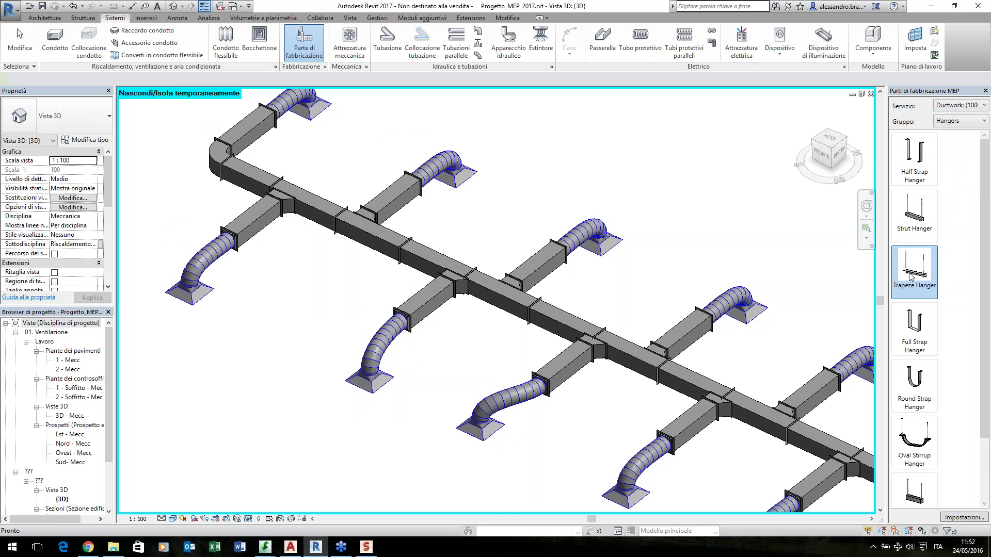
{"action": "left_click", "coordinate": [424, 314]}
{"action": "left_click", "coordinate": [444, 199]}
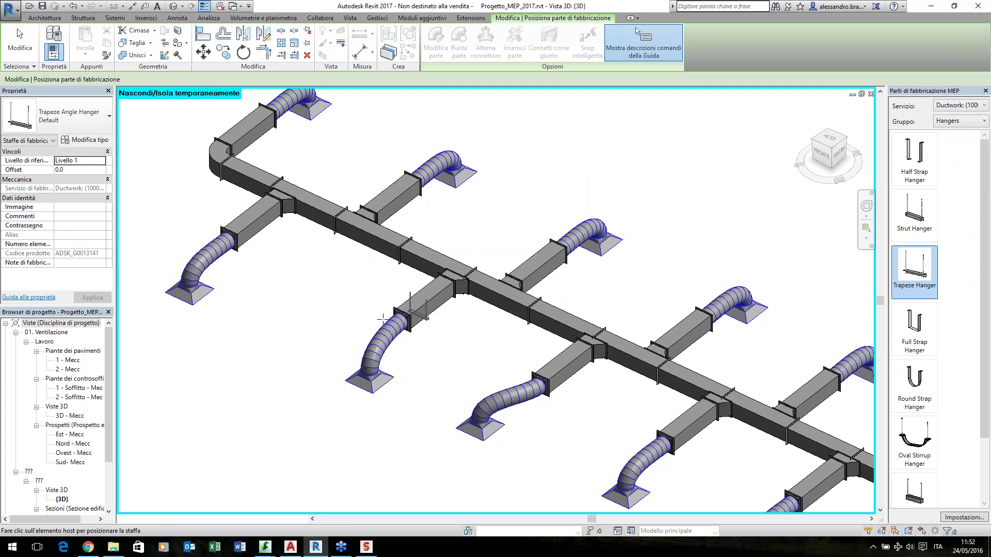
{"action": "scroll", "coordinate": [379, 279], "scroll_direction": "up", "scroll_amount": 3}
{"action": "middle_click_drag", "start_coordinate": [342, 294], "coordinate": [316, 314]}
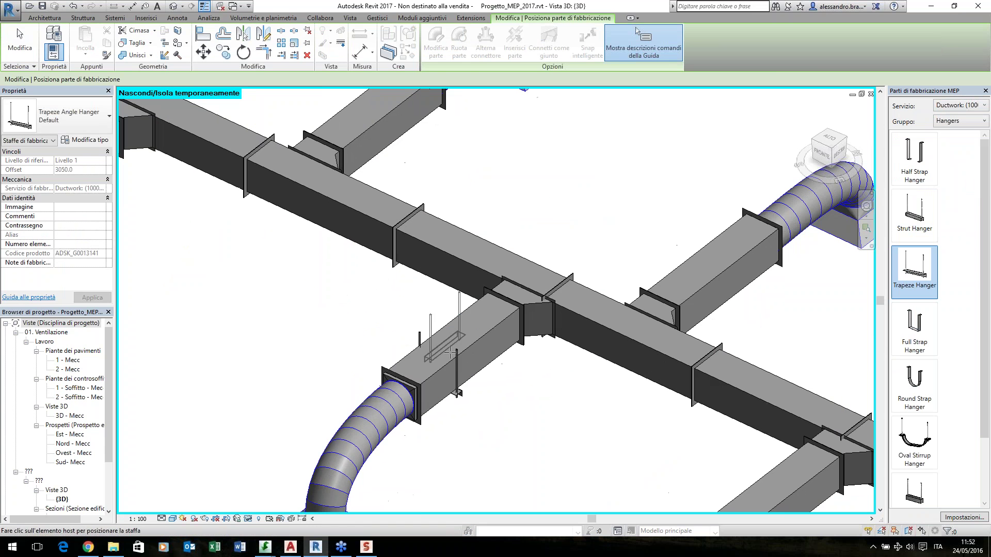
Place another Trapeze Hanger in the free space between the second front branch and the main duct, and delete it
{"action": "left_click", "coordinate": [403, 289]}
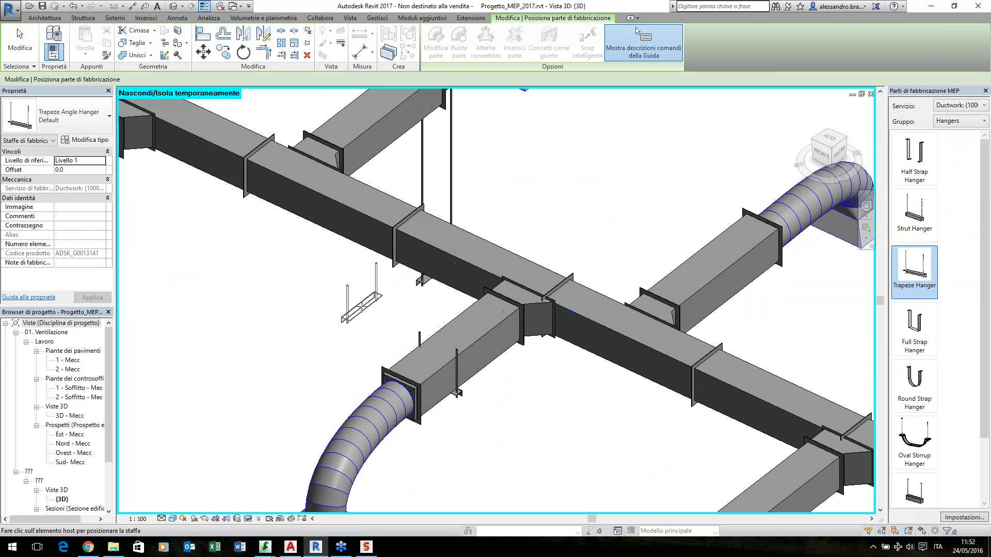
{"action": "key", "text": "Escape"}
{"action": "left_click", "coordinate": [449, 214]}
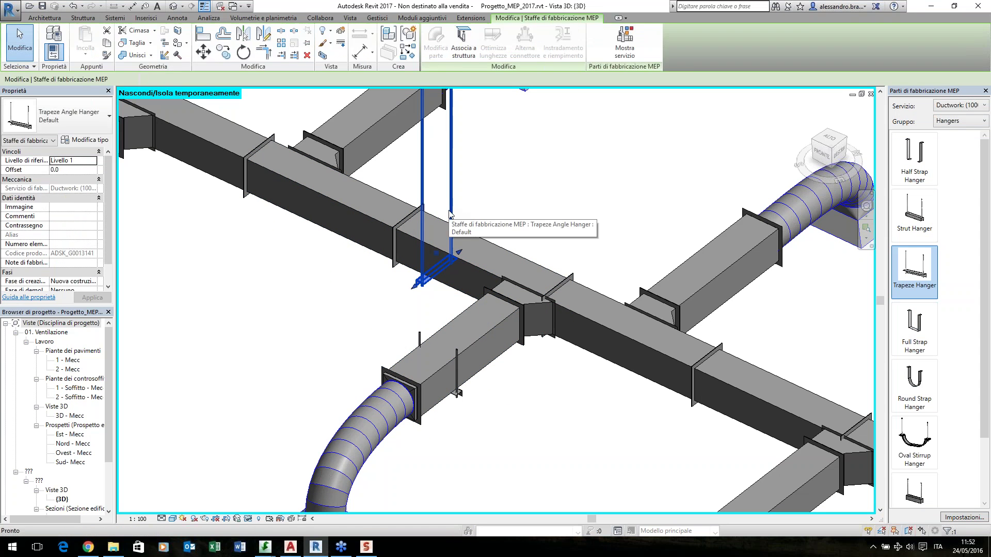
{"action": "key", "text": "Delete"}
Place a Trapeze Hanger on the short main duct section behind the second front branch, switching the service to resolve the mismatch
{"action": "left_click", "coordinate": [914, 268]}
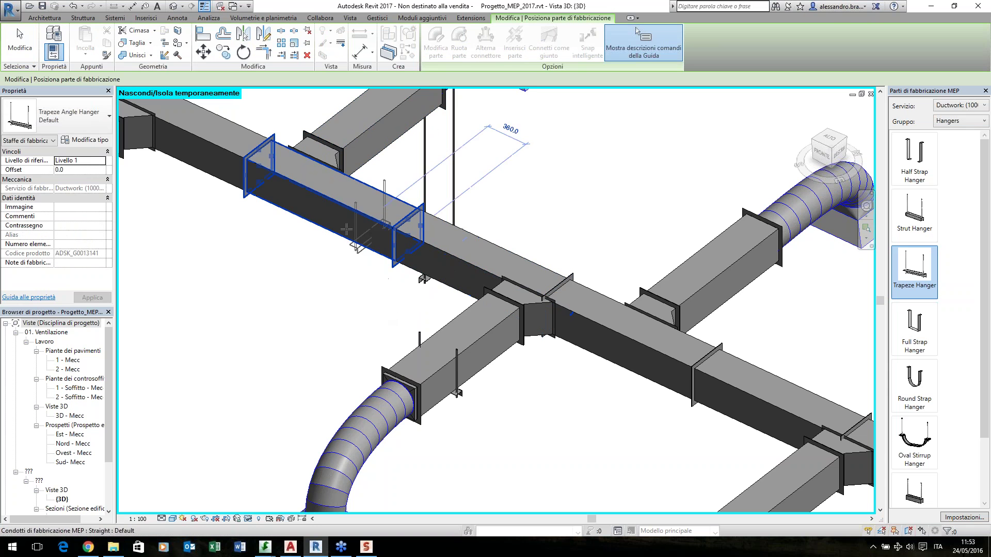
{"action": "left_click", "coordinate": [331, 232]}
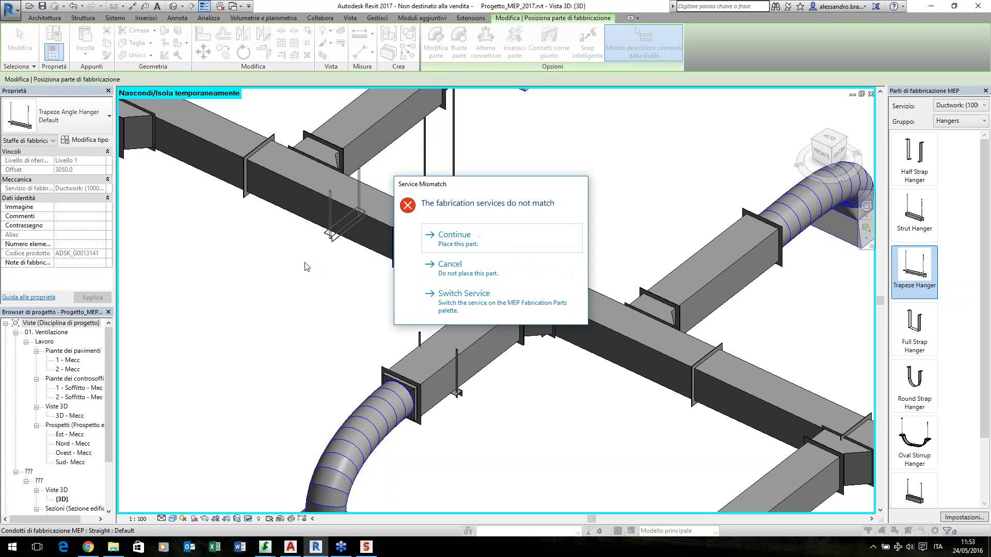
{"action": "left_click", "coordinate": [455, 294]}
{"action": "key", "text": "Escape"}
{"action": "key", "text": "Escape"}
{"action": "scroll", "coordinate": [474, 228], "scroll_direction": "up", "scroll_amount": 3}
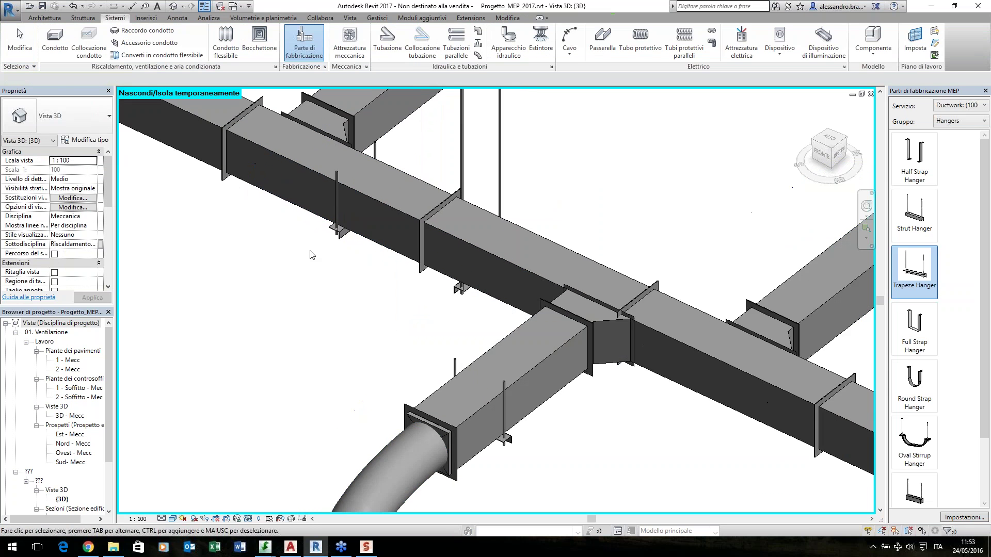
Delete the free-standing Trapeze Hanger beside the main duct
{"action": "left_click", "coordinate": [474, 227]}
{"action": "key", "text": "Delete"}
{"action": "scroll", "coordinate": [335, 289], "scroll_direction": "up", "scroll_amount": 3}
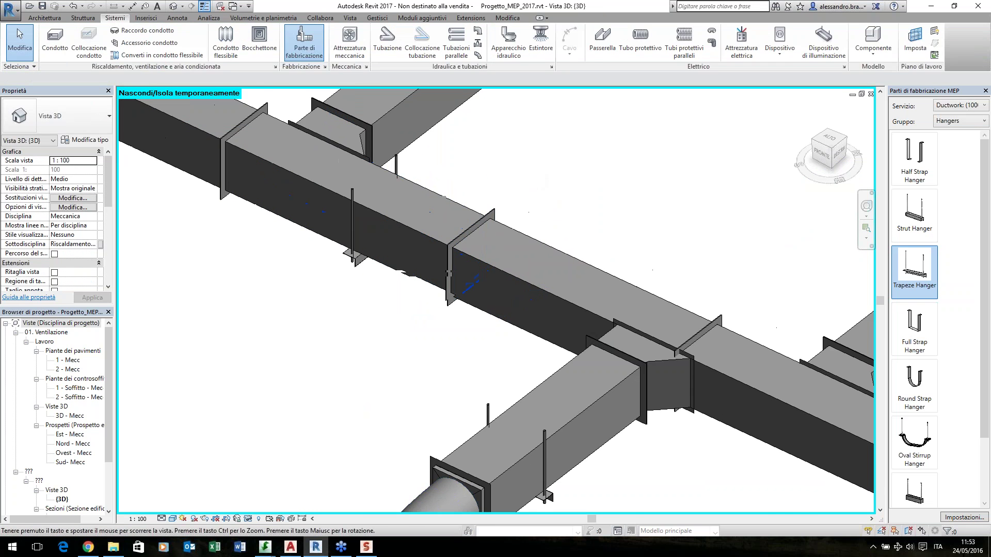
Examine the hangers on the main duct and the front branch from several sides, along with the whole duct run
{"action": "left_click", "coordinate": [332, 261]}
{"action": "scroll", "coordinate": [388, 318], "scroll_direction": "down", "scroll_amount": 4}
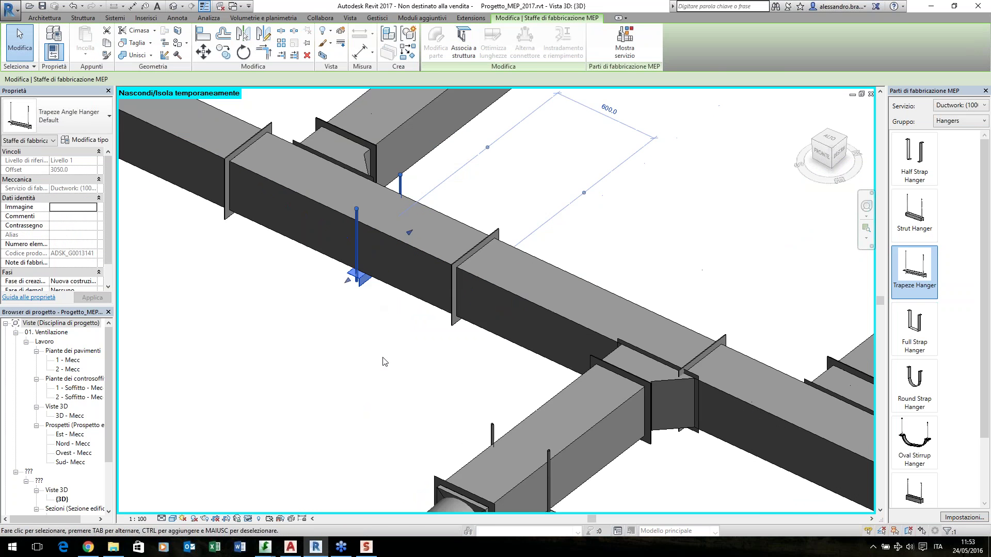
{"action": "middle_click_drag", "start_coordinate": [388, 317], "coordinate": [516, 335], "text": "shift"}
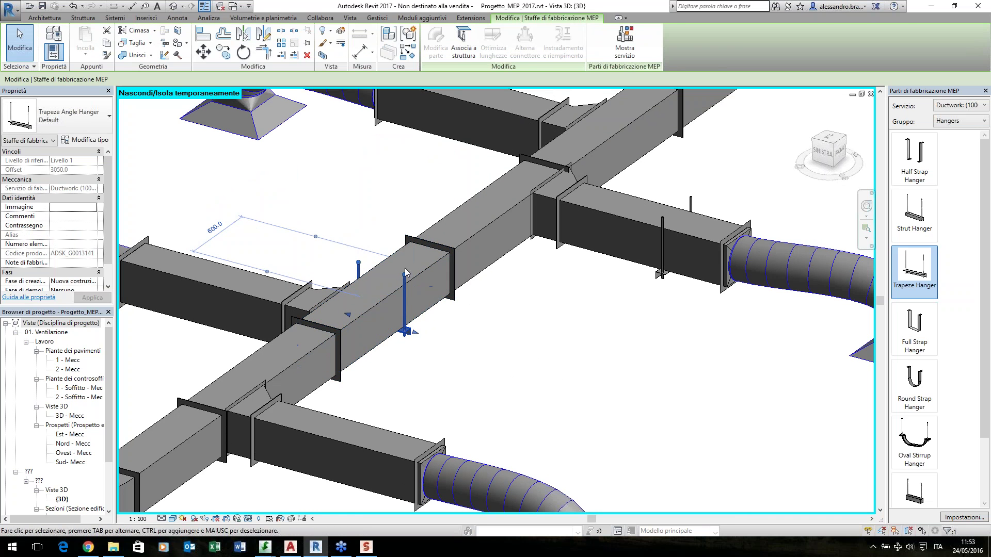
{"action": "left_click", "coordinate": [657, 319]}
{"action": "scroll", "coordinate": [513, 358], "scroll_direction": "down", "scroll_amount": 3}
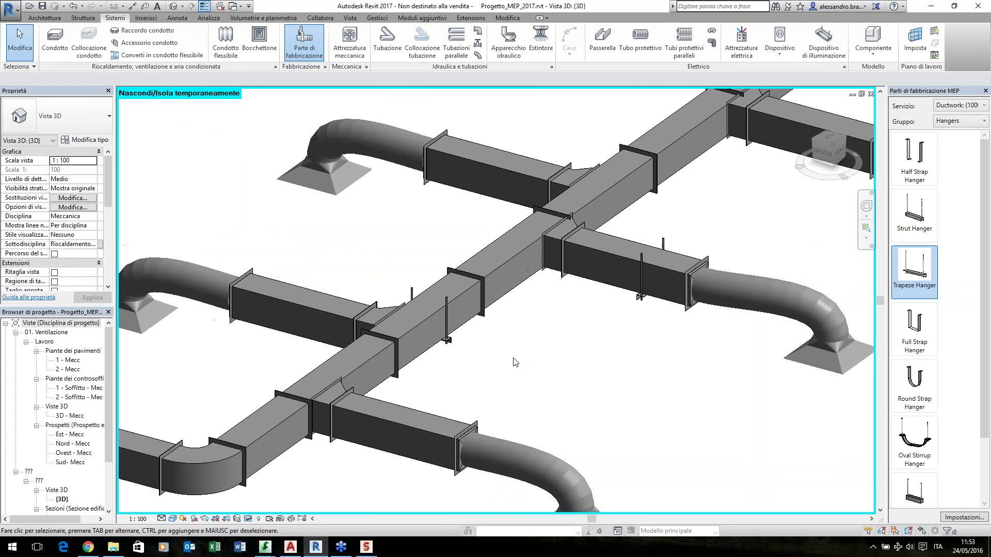
{"action": "scroll", "coordinate": [526, 336], "scroll_direction": "up", "scroll_amount": 3}
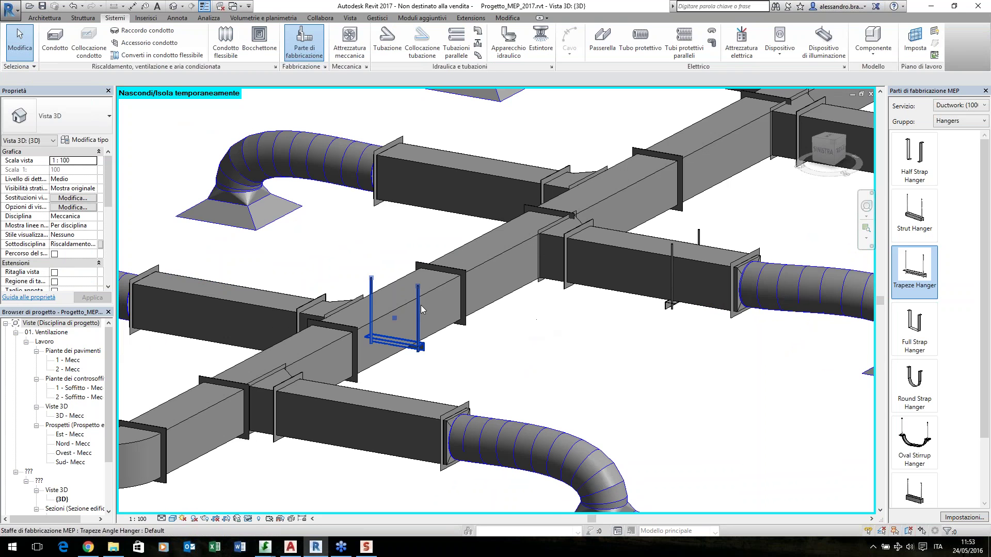
{"action": "mouse_move", "coordinate": [560, 407]}
{"action": "middle_mouse_down", "text": "shift"}
{"action": "mouse_move", "coordinate": [578, 405]}
{"action": "mouse_move", "coordinate": [471, 296]}
{"action": "middle_mouse_up", "text": "shift"}
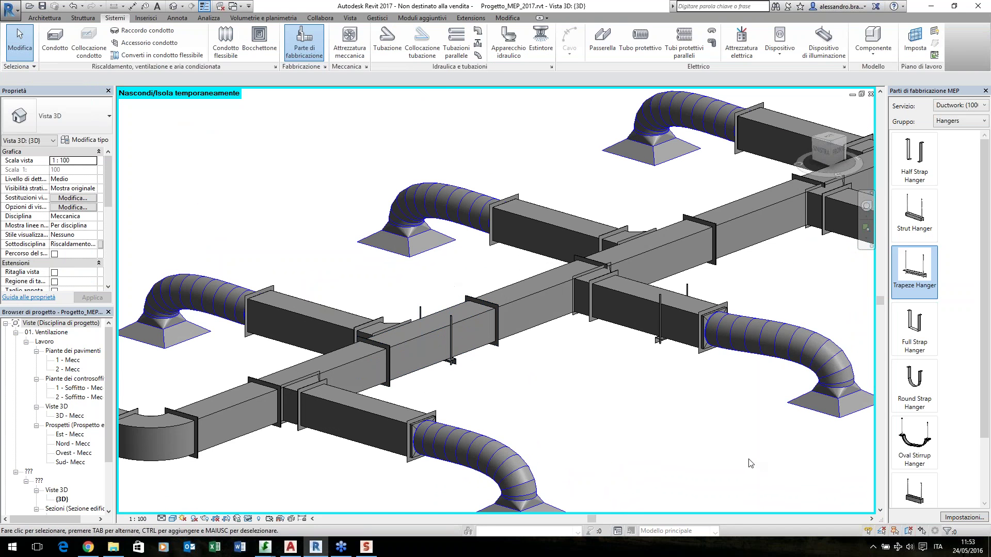
{"action": "middle_click_drag", "start_coordinate": [747, 460], "coordinate": [681, 459], "text": "shift"}
{"action": "scroll", "coordinate": [585, 391], "scroll_direction": "down", "scroll_amount": 3}
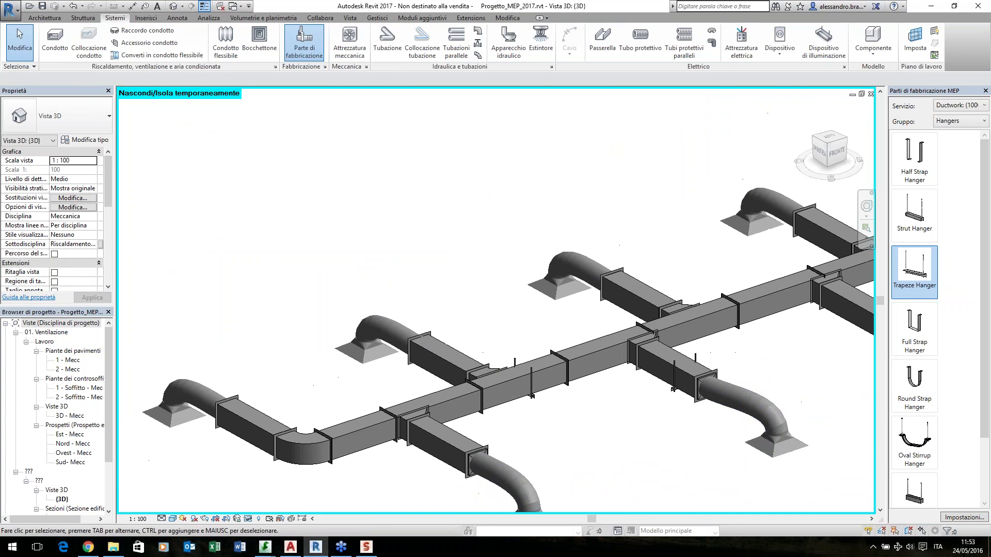
{"action": "middle_click_drag", "start_coordinate": [578, 387], "coordinate": [610, 401], "text": "shift"}
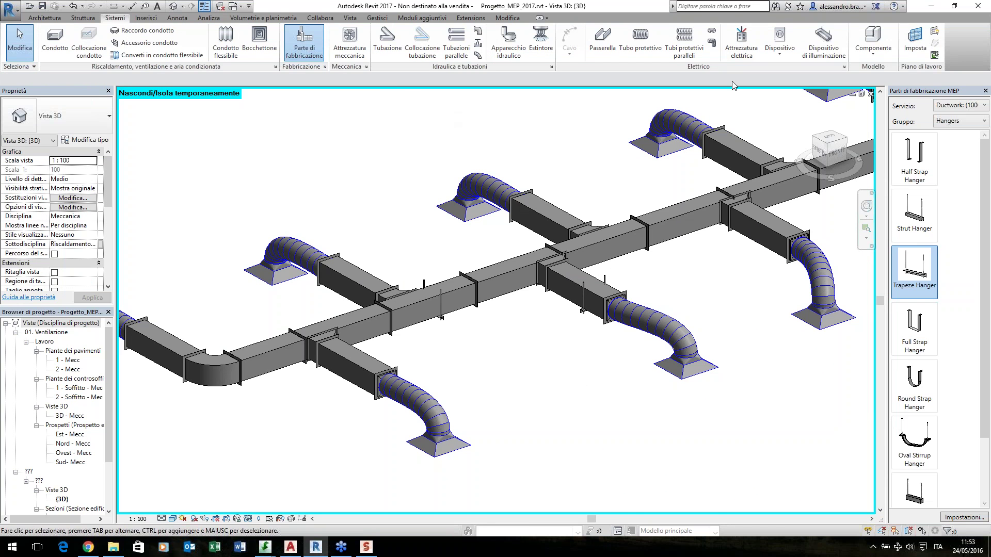
Close the 3D and ceiling plan views, set Revit aside and close AutoCAD without saving PT.dwg
{"action": "left_click", "coordinate": [871, 93]}
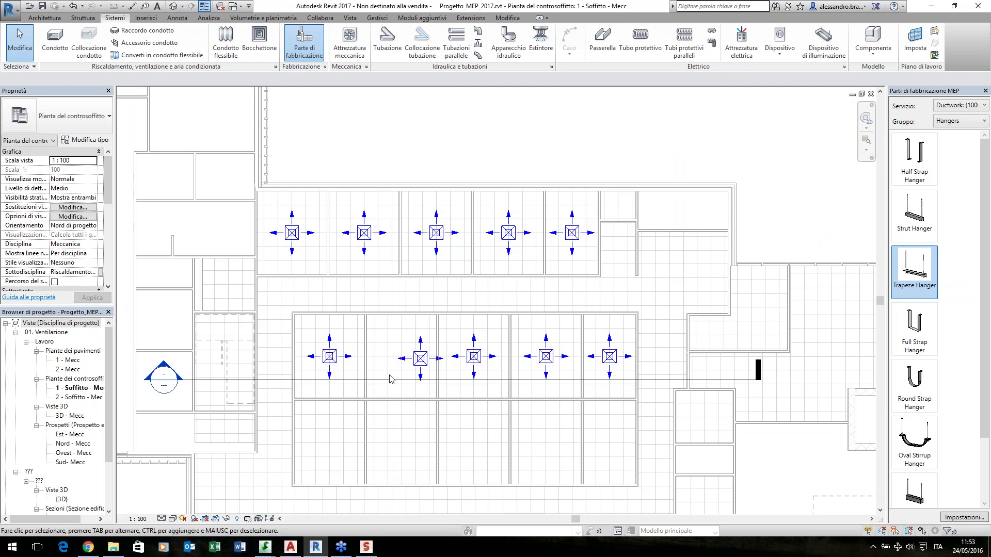
{"action": "left_click", "coordinate": [871, 94]}
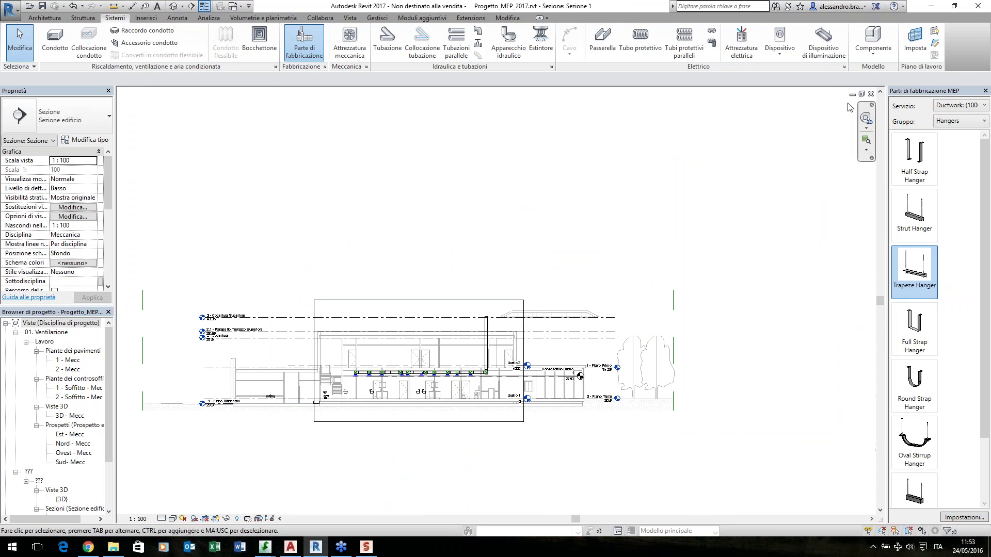
{"action": "left_click", "coordinate": [932, 6]}
{"action": "left_click", "coordinate": [972, 9]}
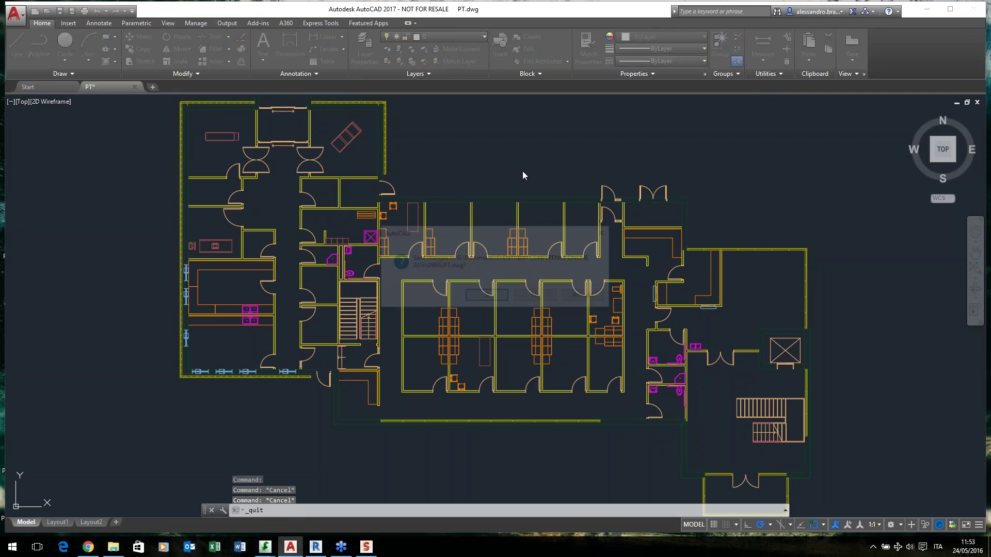
{"action": "left_click", "coordinate": [535, 294]}
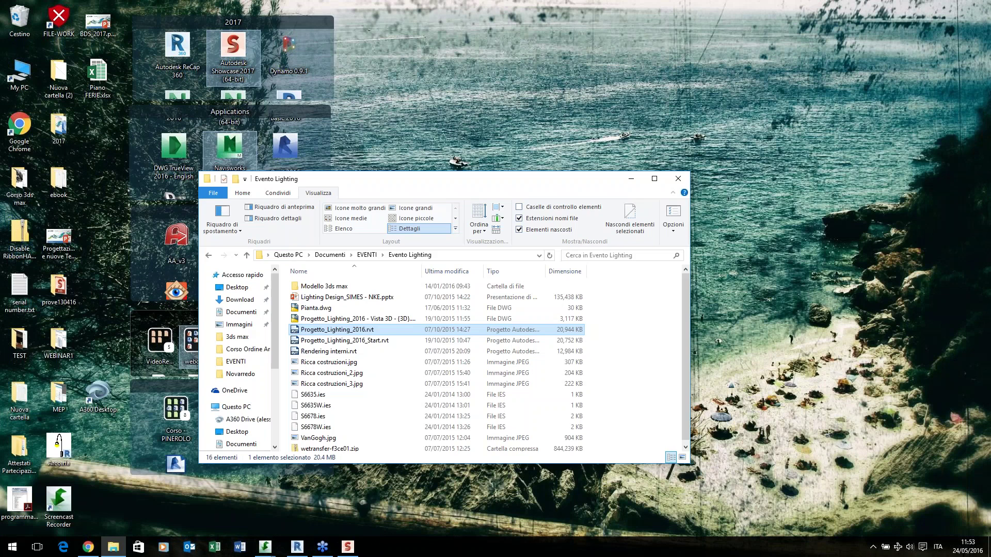
Launch Navisworks Manage 2017 from the desktop and close the Evento Lighting folder window
{"action": "left_click", "coordinate": [235, 95]}
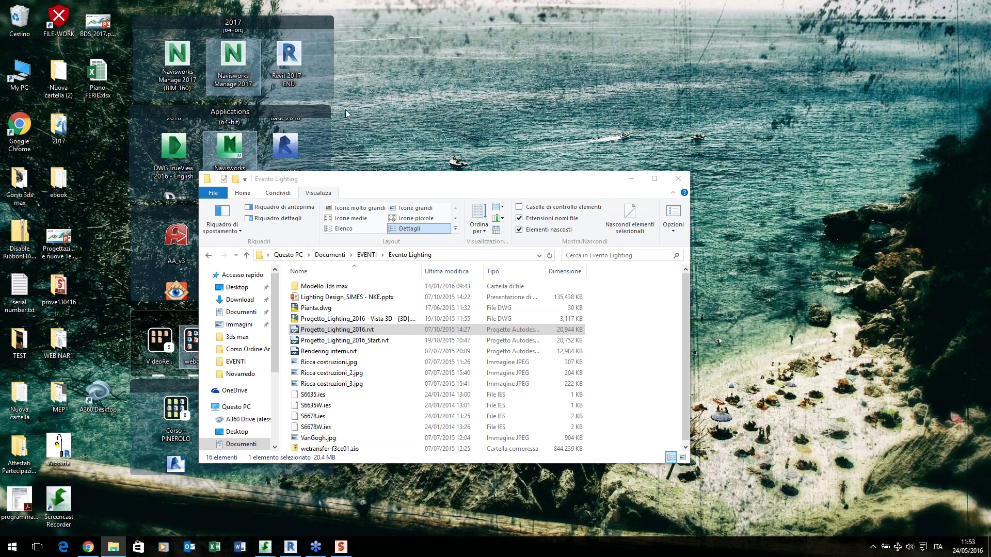
{"action": "left_click", "coordinate": [269, 181]}
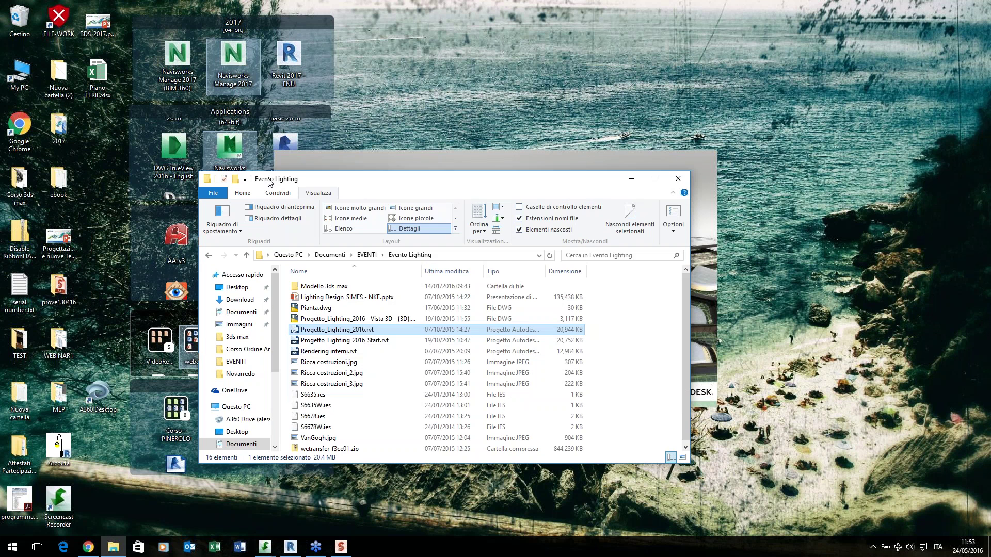
{"action": "left_click", "coordinate": [678, 178]}
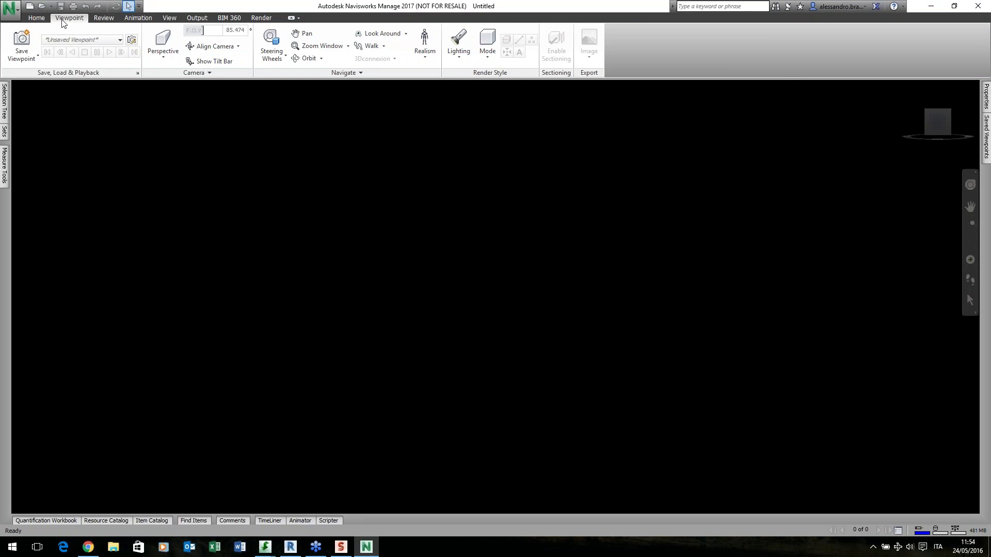
Load a workspace that includes the Clash Detective window
{"action": "left_click", "coordinate": [40, 18]}
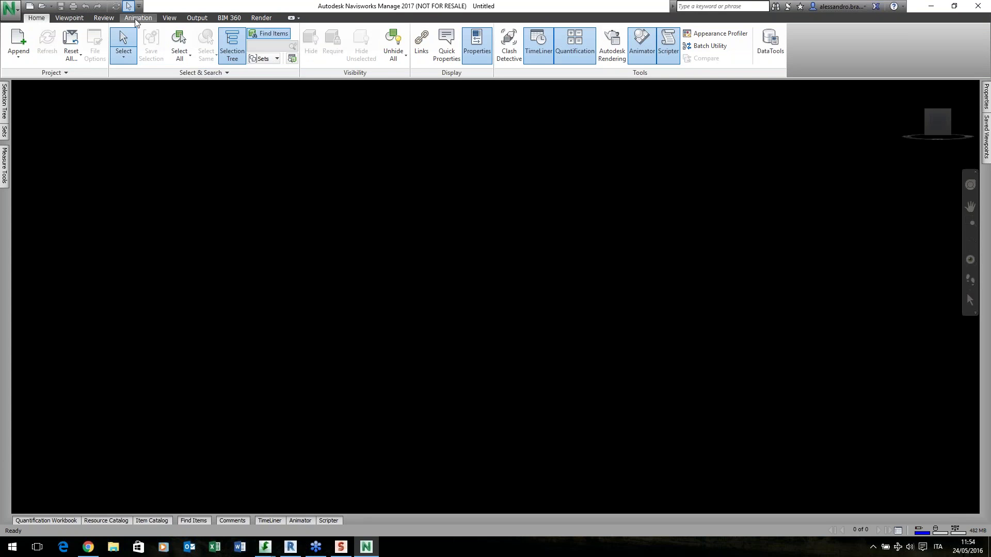
{"action": "left_click", "coordinate": [170, 19]}
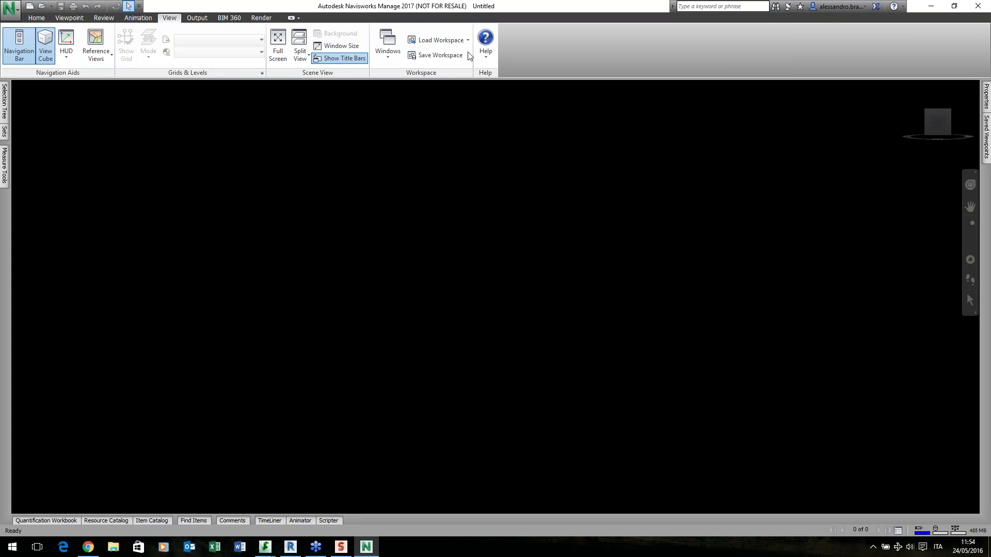
{"action": "left_click", "coordinate": [459, 40]}
{"action": "left_click", "coordinate": [449, 66]}
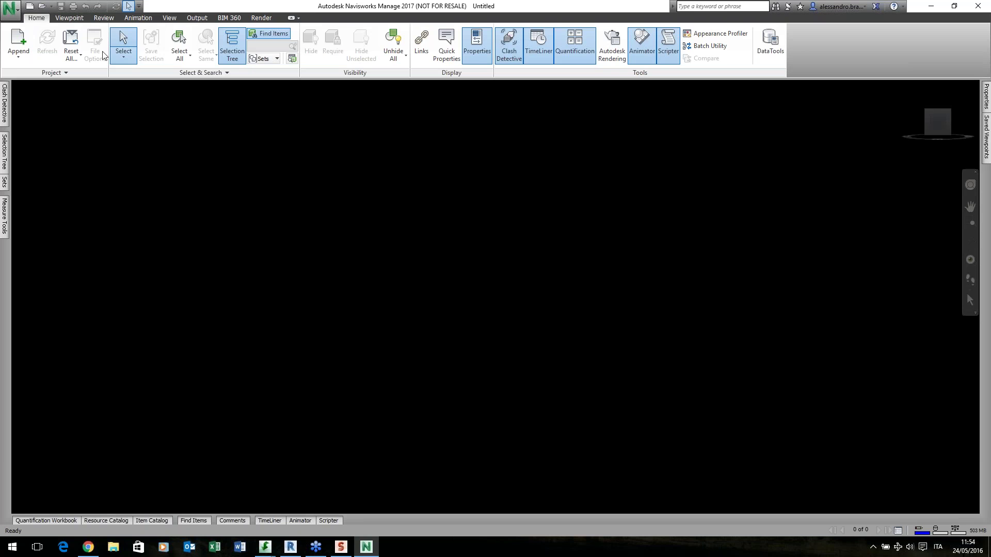
Append the file Modello Completo.nwf from the NavisWorks folder to the empty scene
{"action": "left_click", "coordinate": [18, 56]}
{"action": "left_click", "coordinate": [25, 77]}
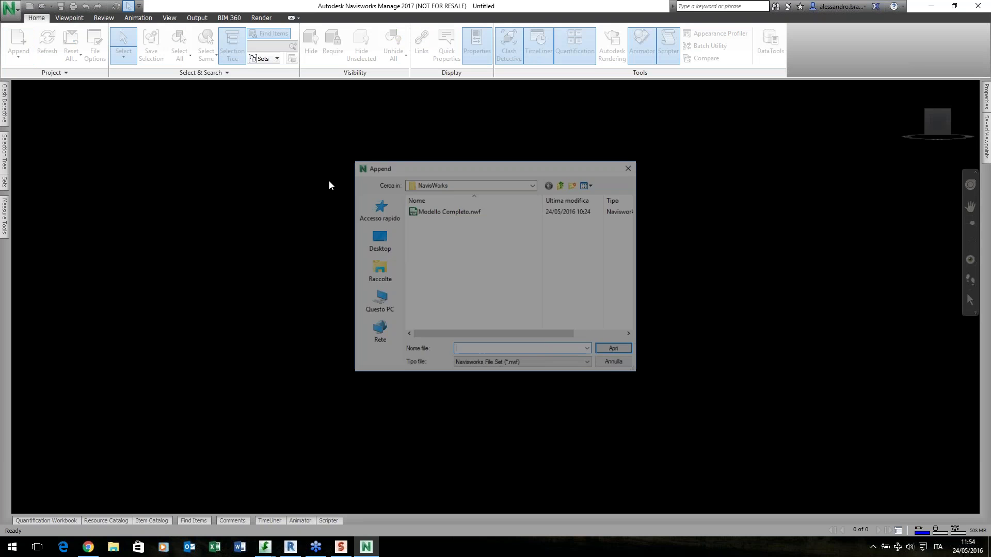
{"action": "left_click", "coordinate": [465, 212]}
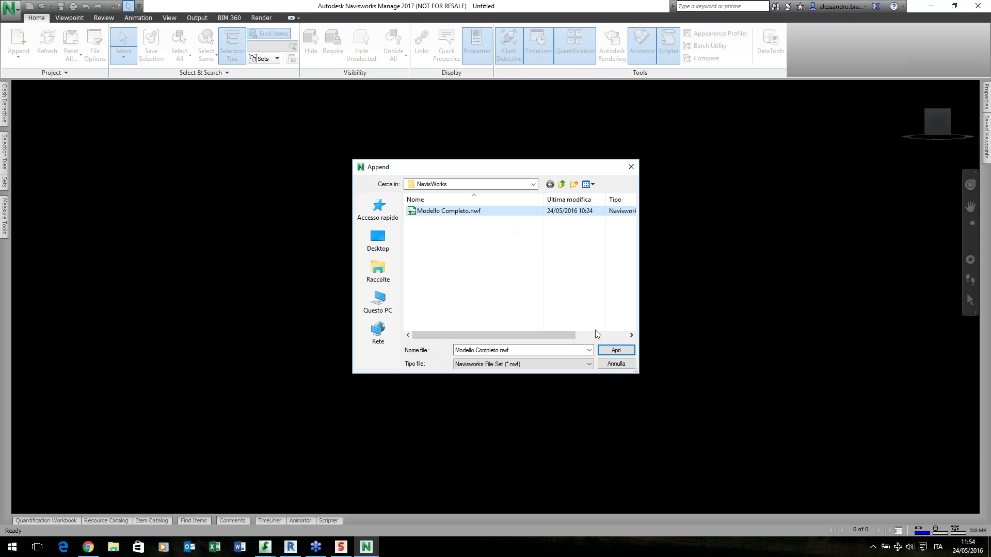
{"action": "left_click", "coordinate": [615, 350]}
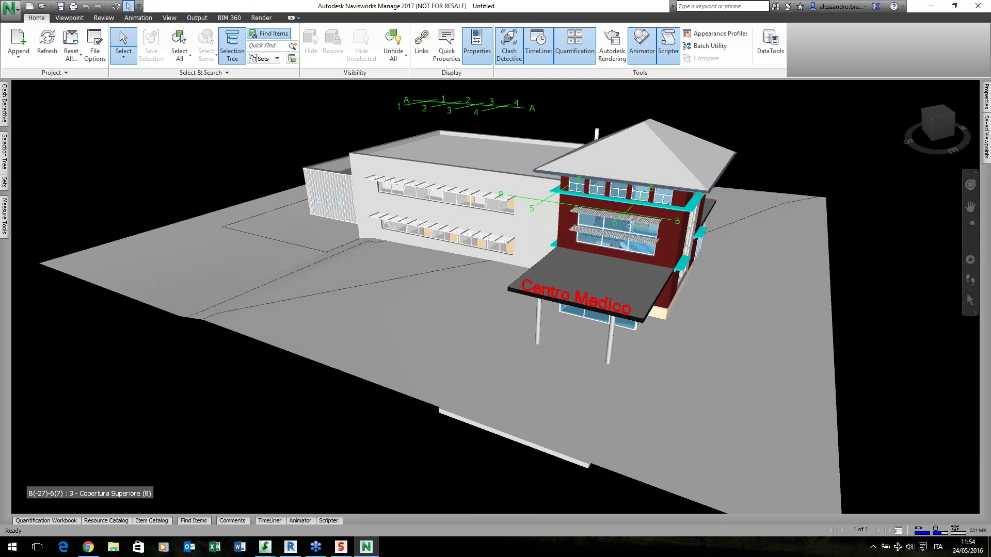
Enable sectioning in Planes mode with the Top-aligned Plane 4 to cut the building open above the ventilation ducts
{"action": "middle_click_drag", "start_coordinate": [655, 379], "coordinate": [361, 330], "text": "shift"}
{"action": "middle_click_drag", "start_coordinate": [349, 160], "coordinate": [330, 187], "text": "shift"}
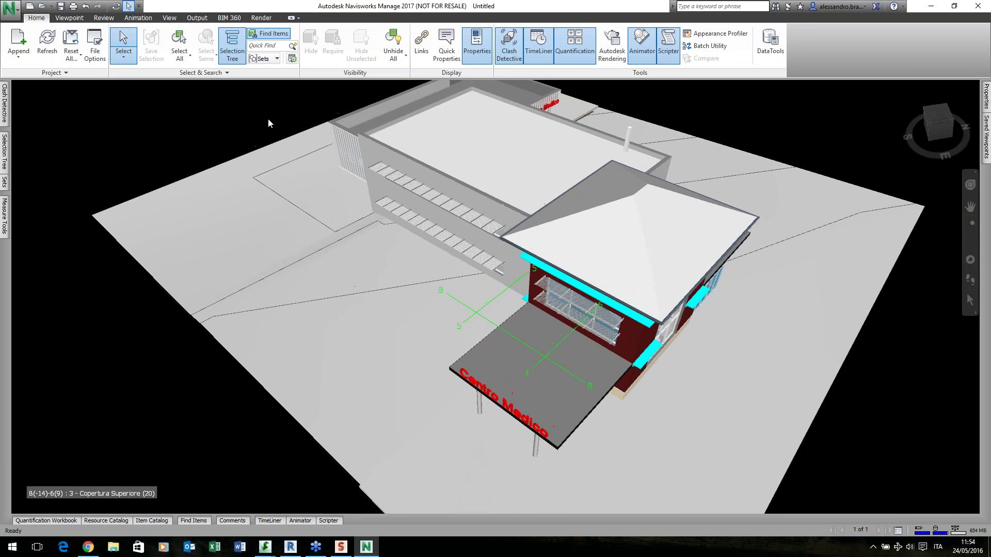
{"action": "left_click", "coordinate": [172, 18]}
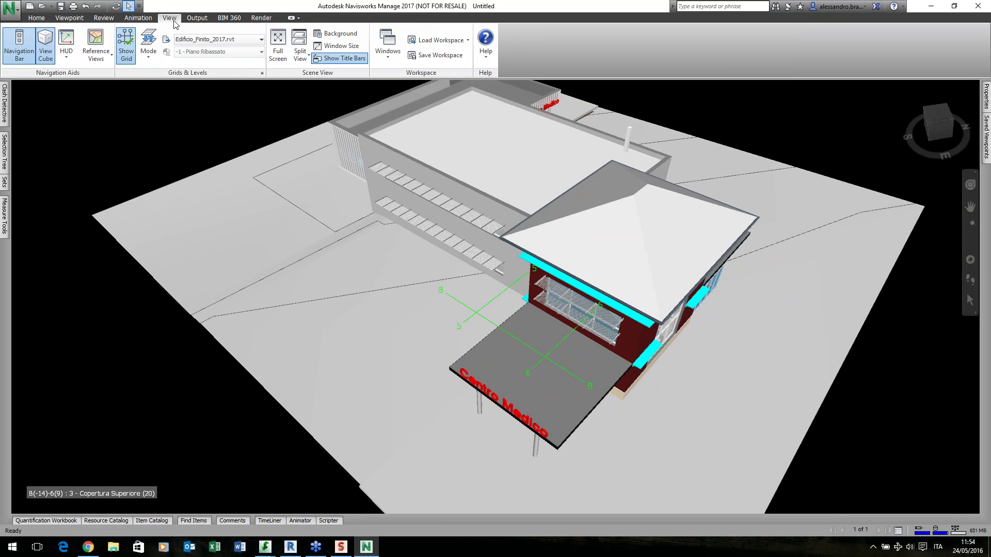
{"action": "left_click", "coordinate": [69, 18]}
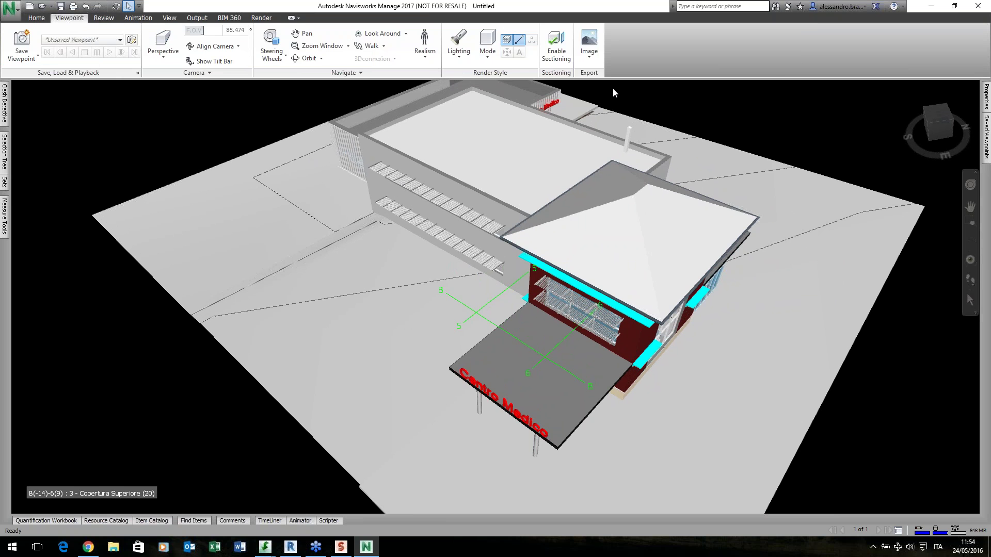
{"action": "left_click", "coordinate": [556, 44]}
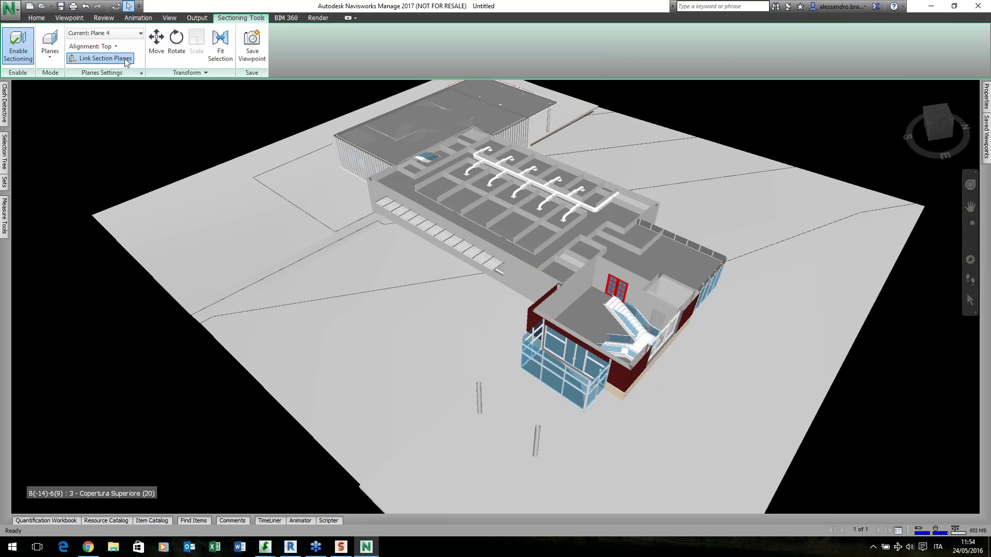
{"action": "middle_click_drag", "start_coordinate": [600, 306], "coordinate": [581, 230], "text": "shift"}
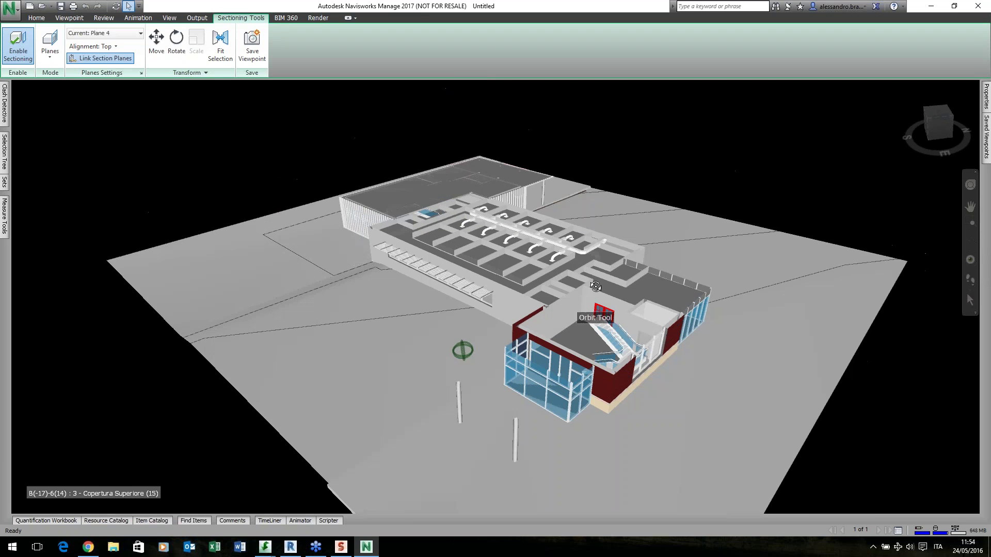
{"action": "left_click", "coordinate": [50, 56]}
{"action": "left_click", "coordinate": [65, 77]}
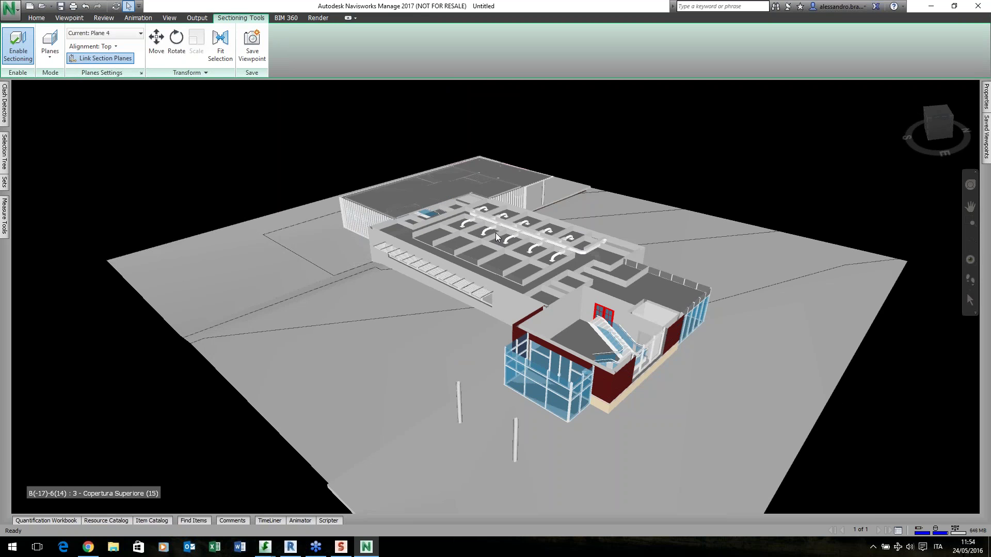
Examine the main duct and its branches between the walls of the sectioned building up close
{"action": "scroll", "coordinate": [539, 238], "scroll_direction": "up", "scroll_amount": 3}
{"action": "scroll", "coordinate": [540, 238], "scroll_direction": "up", "scroll_amount": 5}
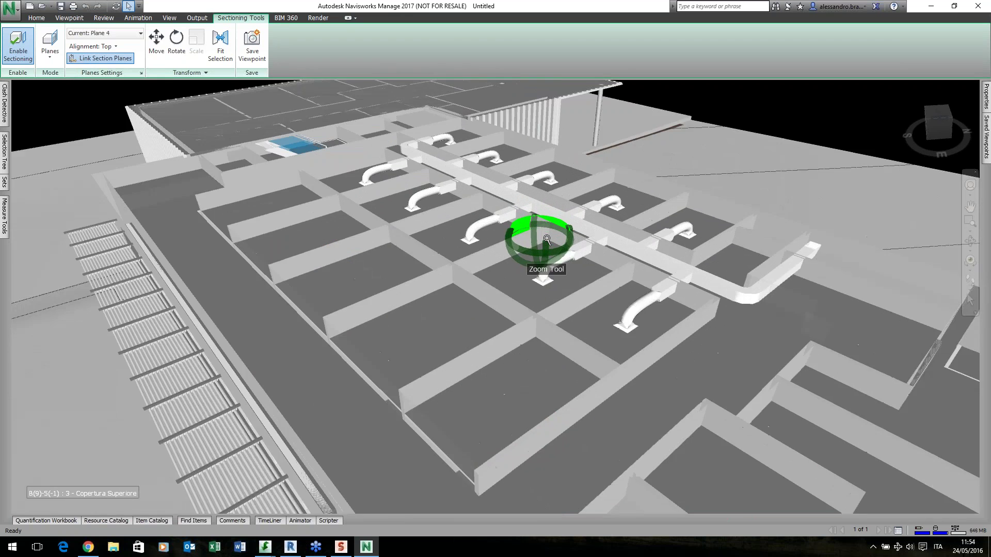
{"action": "middle_click_drag", "start_coordinate": [539, 238], "coordinate": [653, 382], "text": "shift"}
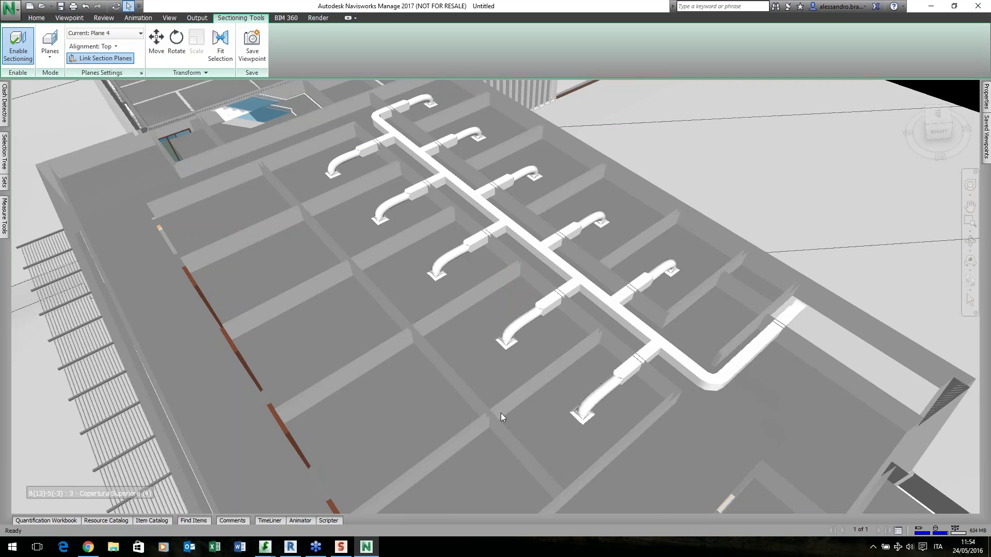
{"action": "middle_click_drag", "start_coordinate": [438, 294], "coordinate": [326, 154], "text": "shift"}
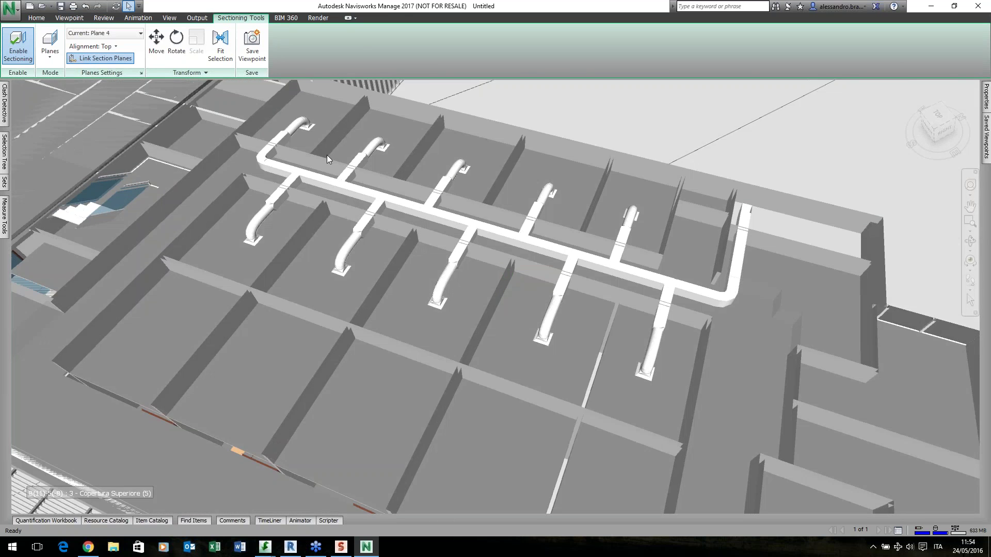
{"action": "scroll", "coordinate": [327, 155], "scroll_direction": "up", "scroll_amount": 4}
{"action": "scroll", "coordinate": [251, 136], "scroll_direction": "up", "scroll_amount": 3}
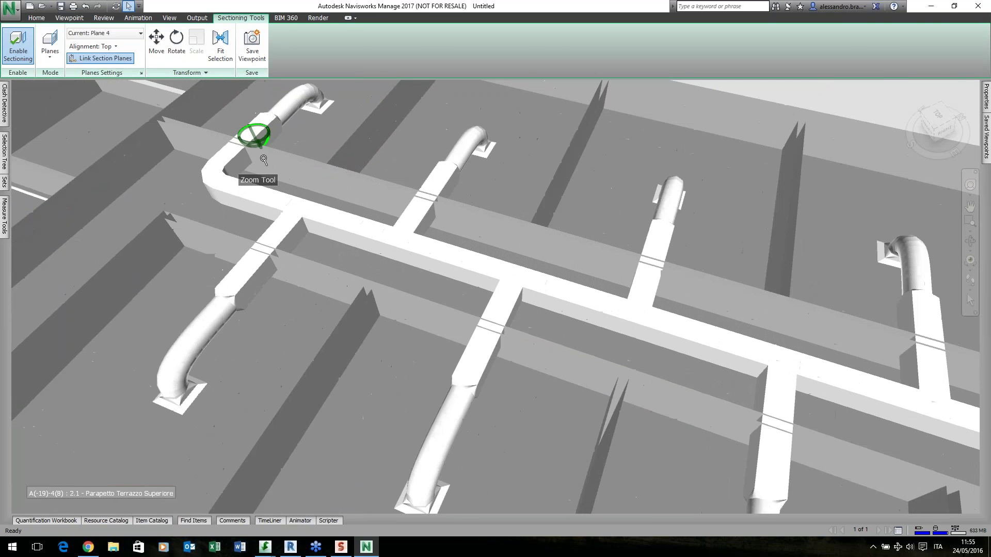
{"action": "scroll", "coordinate": [280, 226], "scroll_direction": "down", "scroll_amount": 5}
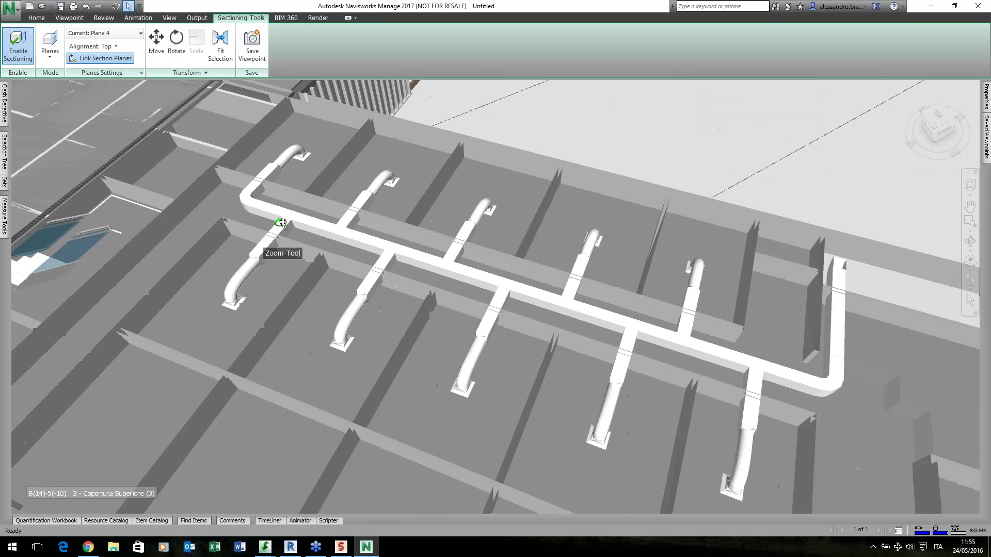
Add a new clash test with its default name in Clash Detective
{"action": "middle_click_drag", "start_coordinate": [281, 226], "coordinate": [505, 335], "text": "shift"}
{"action": "scroll", "coordinate": [508, 342], "scroll_direction": "down", "scroll_amount": 3}
{"action": "scroll", "coordinate": [528, 382], "scroll_direction": "up", "scroll_amount": 5}
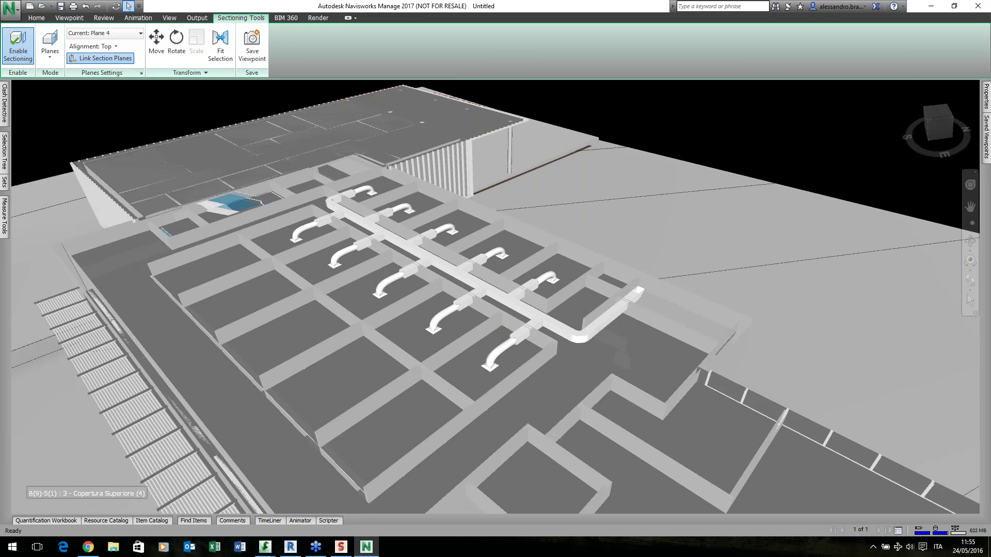
{"action": "middle_click_drag", "start_coordinate": [537, 388], "coordinate": [470, 402], "text": "shift"}
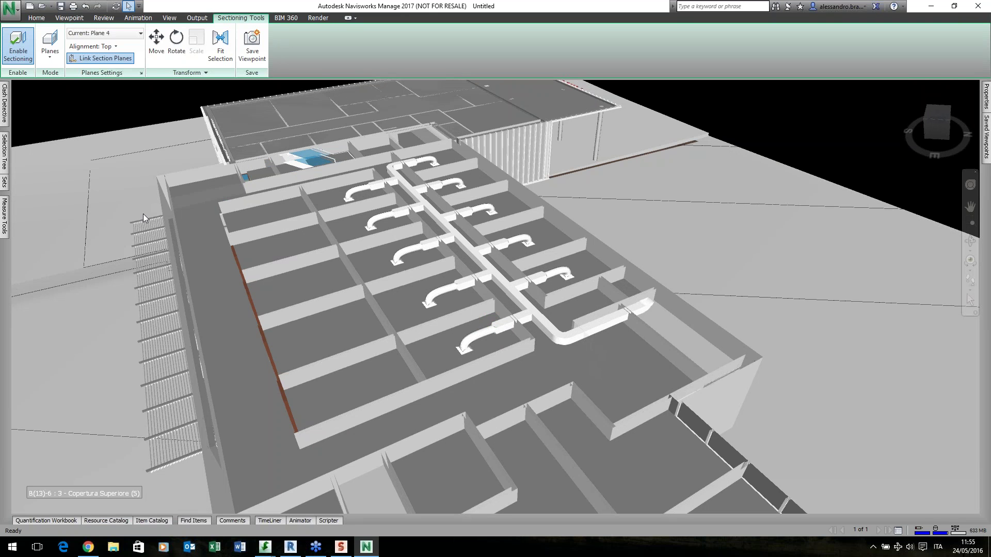
{"action": "mouse_move", "coordinate": [6, 119]}
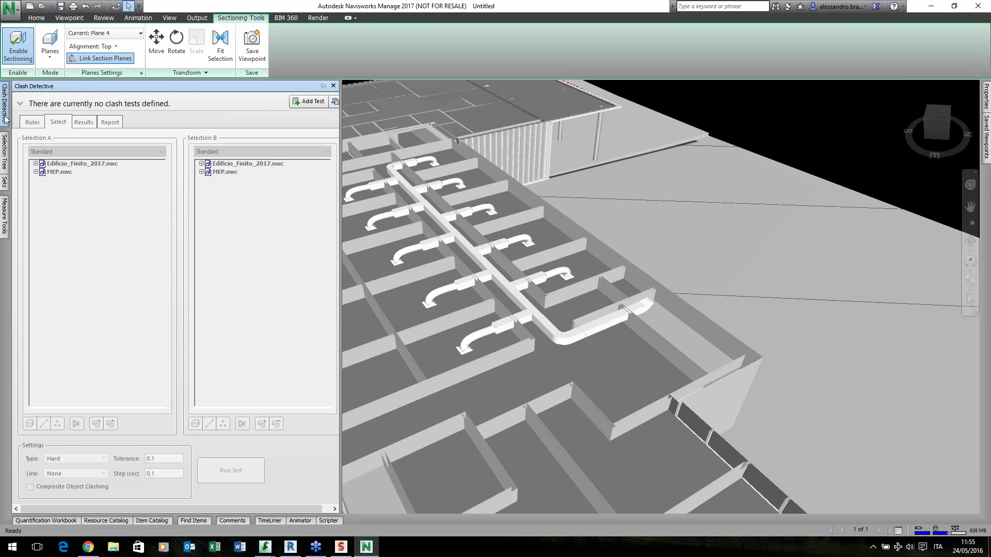
{"action": "left_click", "coordinate": [308, 105]}
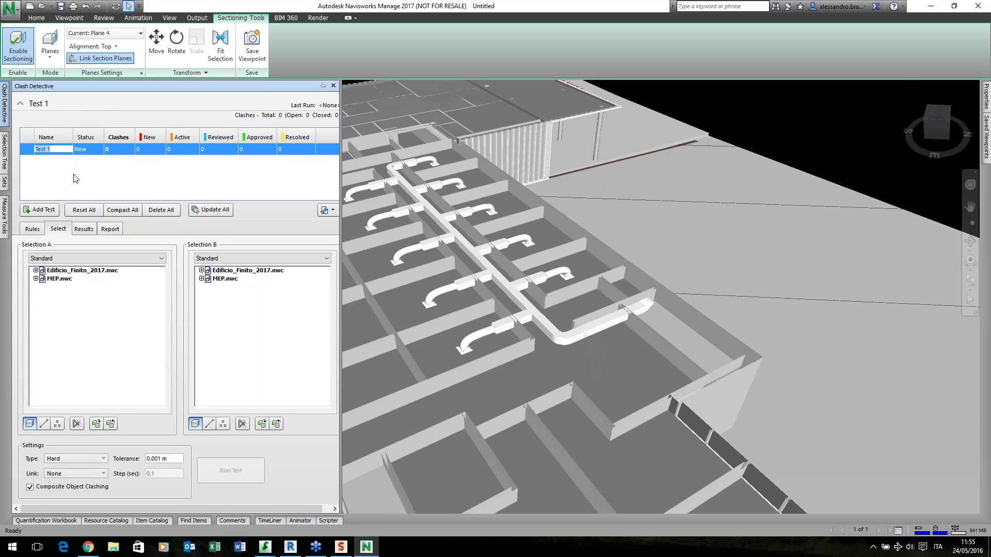
{"action": "left_click", "coordinate": [90, 325]}
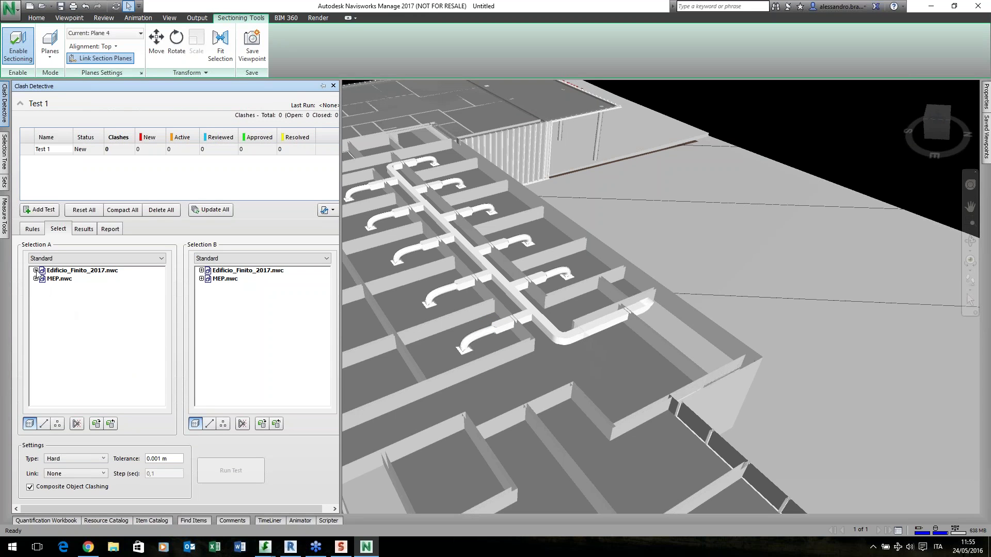
Set Selection A of the clash test to the Muri category on level 0 - Piano Terra of Edificio_Finito_2017.nwc
{"action": "left_click", "coordinate": [36, 270]}
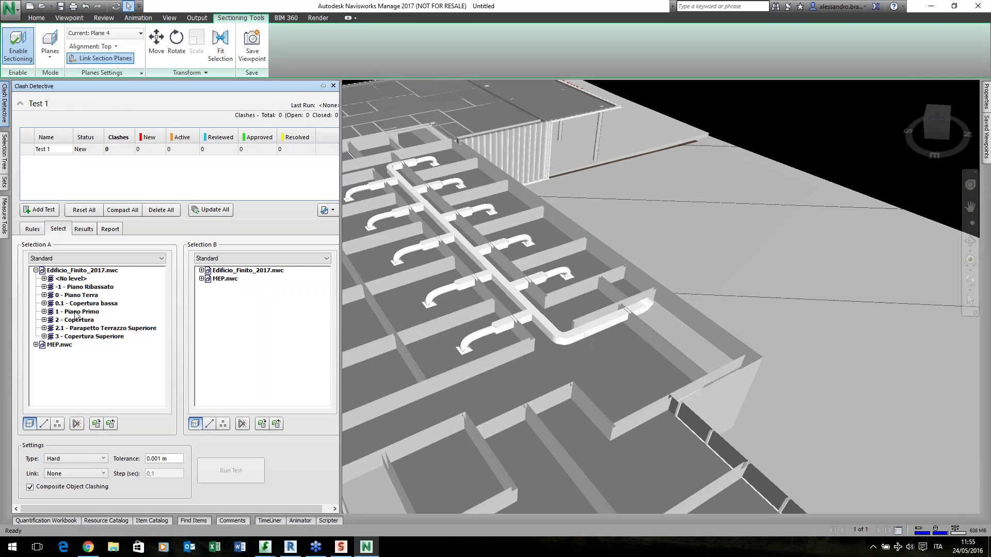
{"action": "left_click", "coordinate": [76, 296]}
{"action": "left_click", "coordinate": [44, 295]}
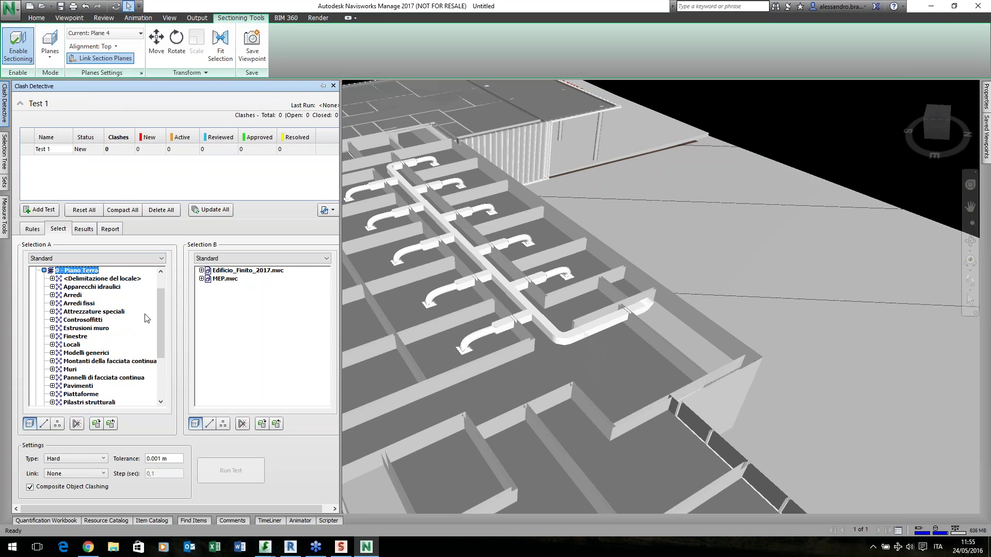
{"action": "left_click", "coordinate": [70, 369]}
{"action": "scroll", "coordinate": [734, 230], "scroll_direction": "up", "scroll_amount": 3}
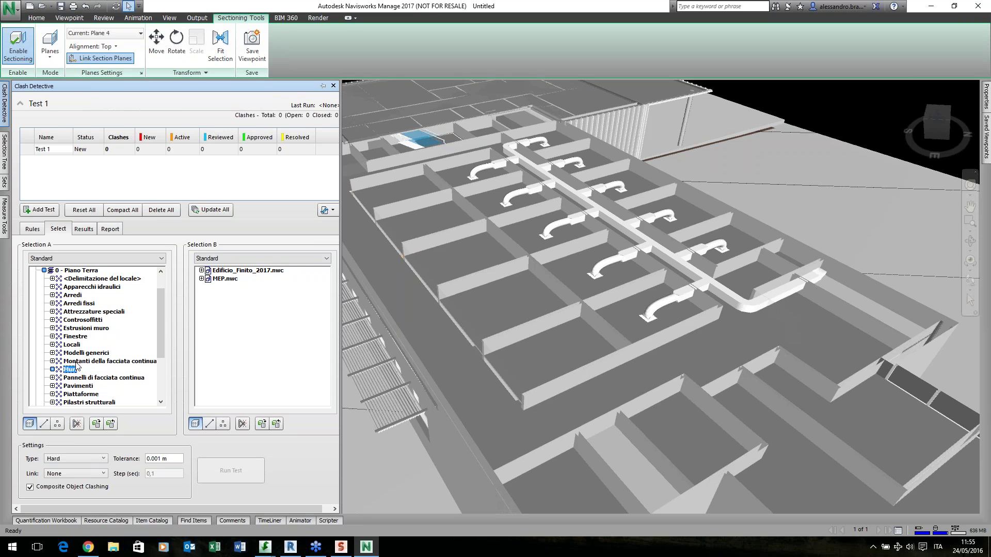
Set Selection B to the Condotto category on Controsoffitto Livello 1 of MEP.nwc and run the clash test
{"action": "left_click", "coordinate": [201, 279]}
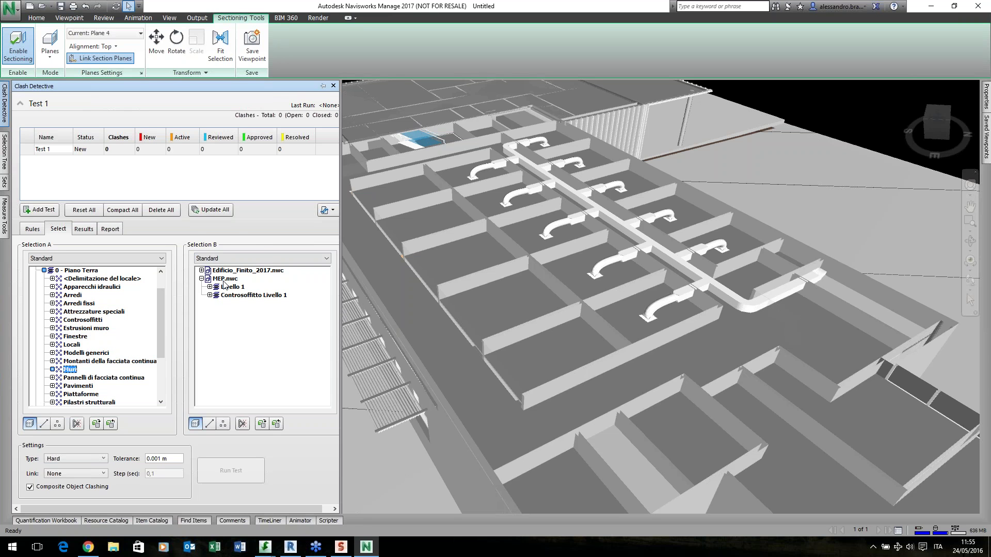
{"action": "left_click", "coordinate": [210, 295]}
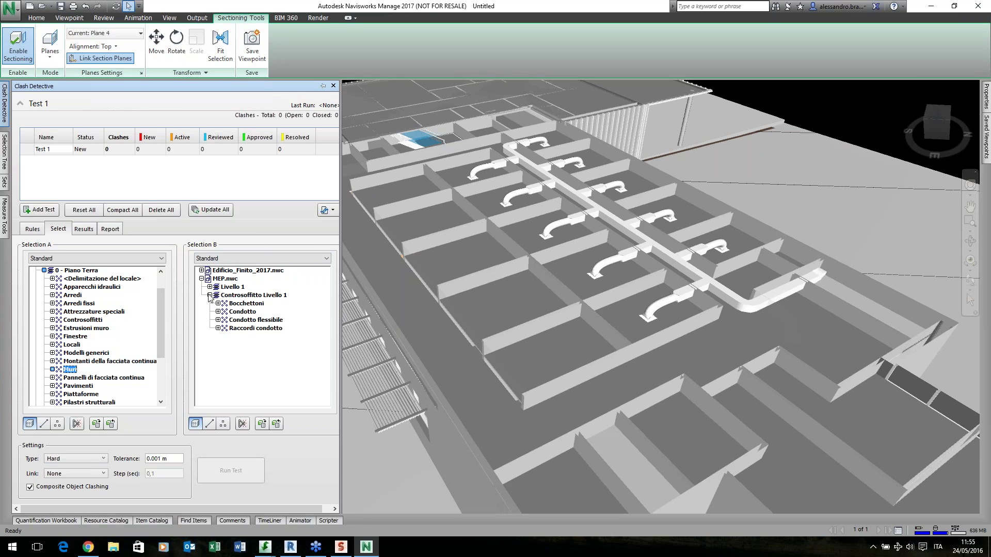
{"action": "left_click", "coordinate": [246, 314]}
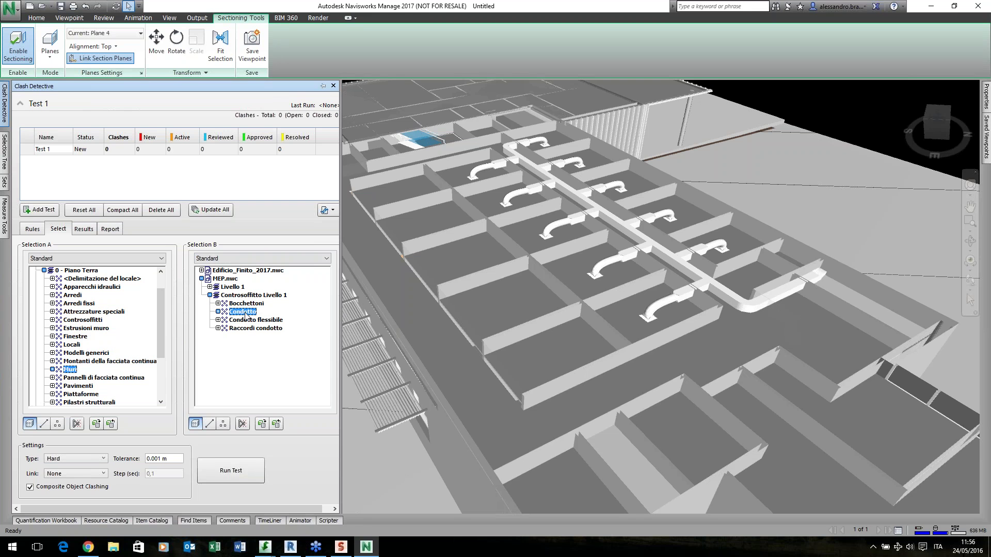
{"action": "left_click", "coordinate": [230, 470]}
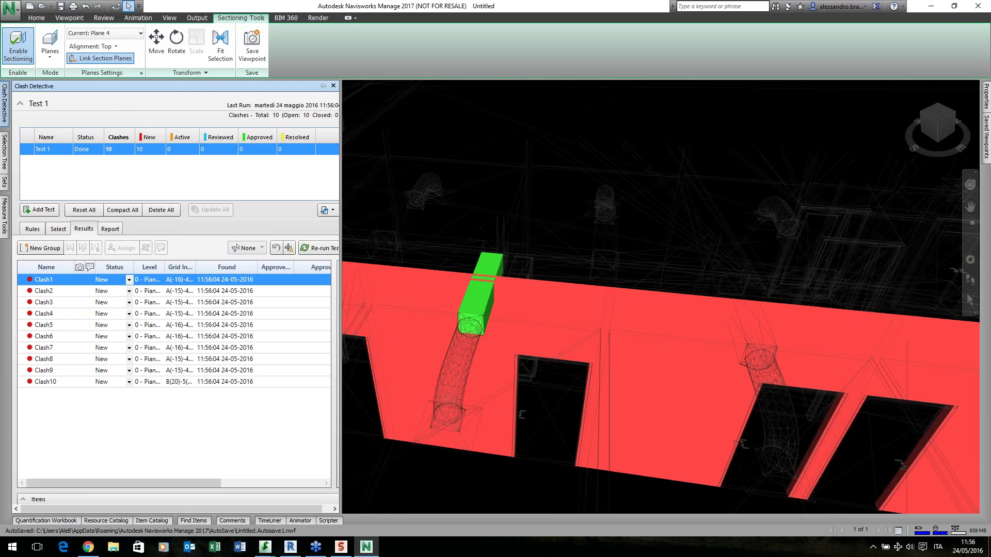
Review Clash2 through Clash6 one by one in the model and view the Clash6 duct and wall intersection from another angle
{"action": "left_click", "coordinate": [48, 291]}
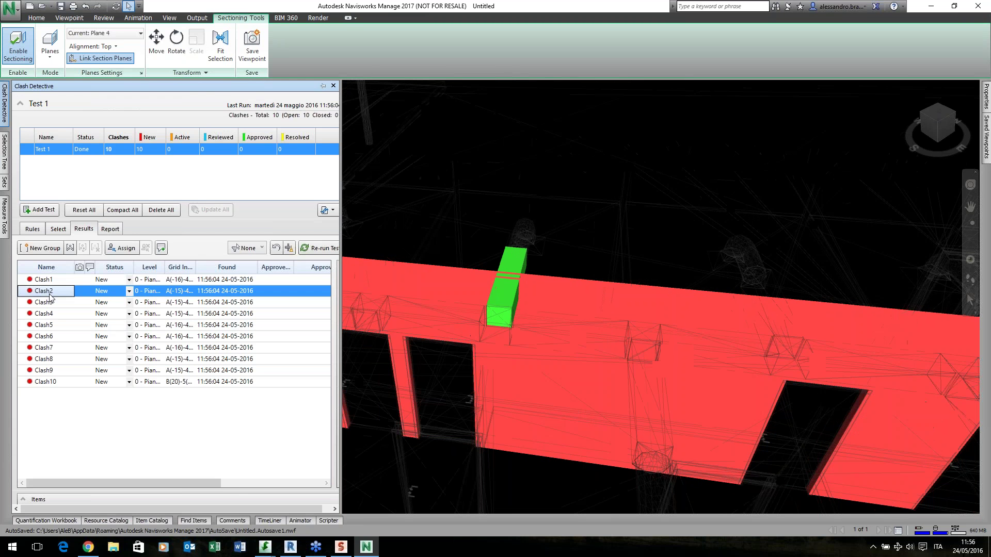
{"action": "left_click", "coordinate": [51, 303]}
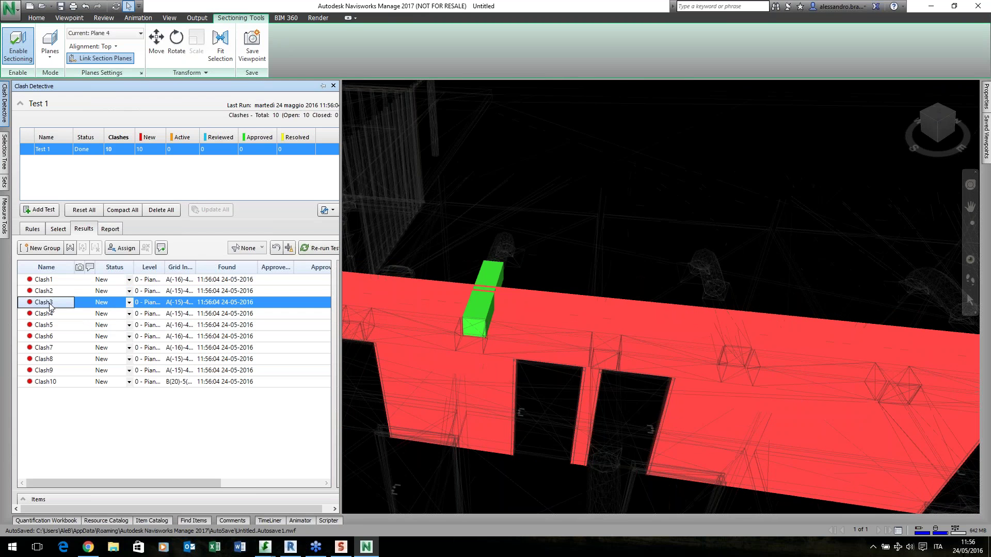
{"action": "left_click", "coordinate": [51, 314]}
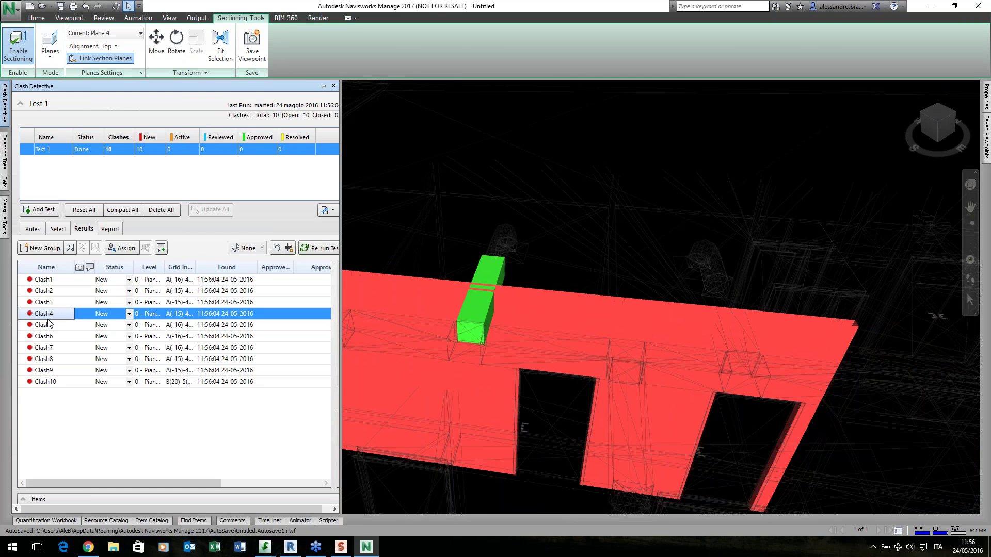
{"action": "left_click", "coordinate": [50, 325]}
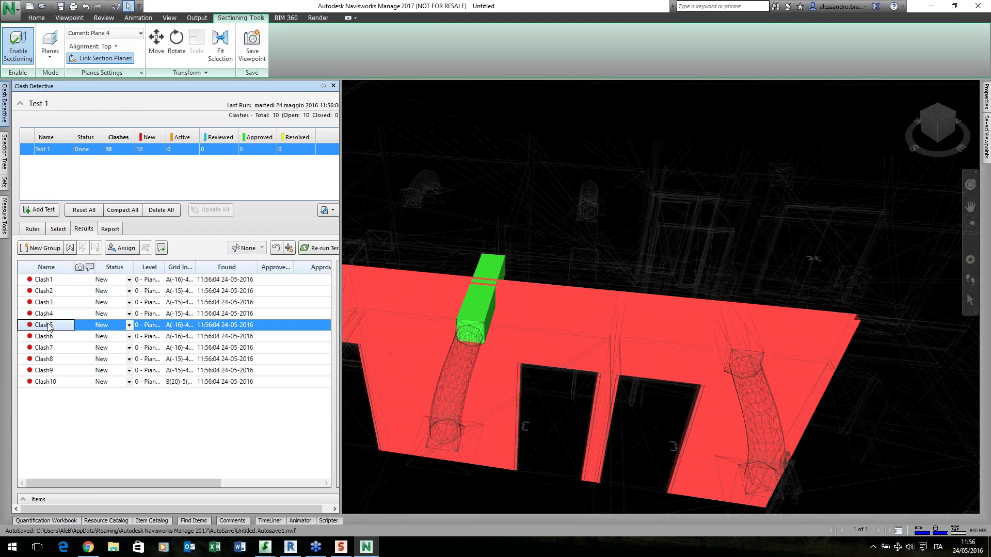
{"action": "left_click", "coordinate": [49, 336]}
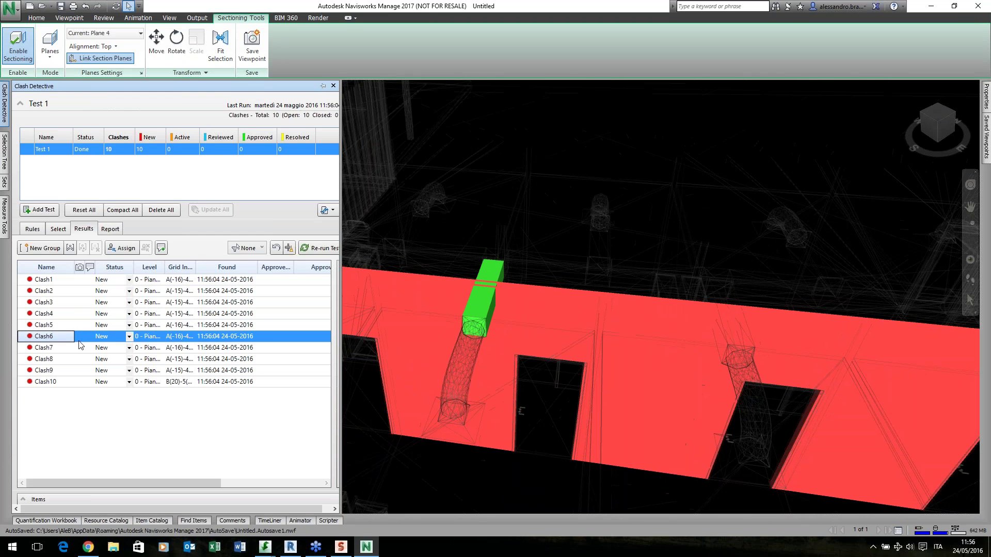
{"action": "middle_click_drag", "start_coordinate": [676, 424], "coordinate": [520, 364], "text": "shift"}
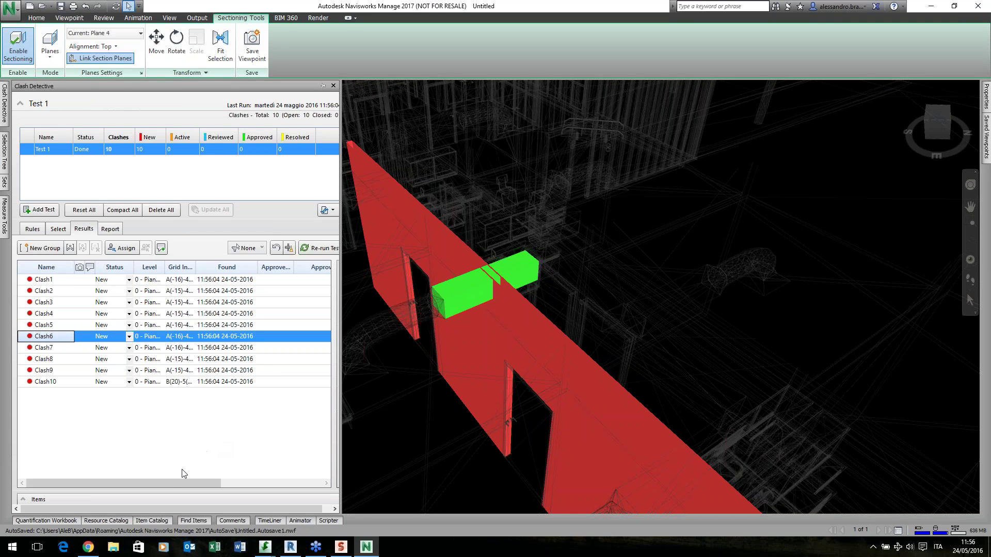
{"action": "left_click_drag", "start_coordinate": [169, 483], "coordinate": [103, 460]}
{"action": "left_click", "coordinate": [110, 229]}
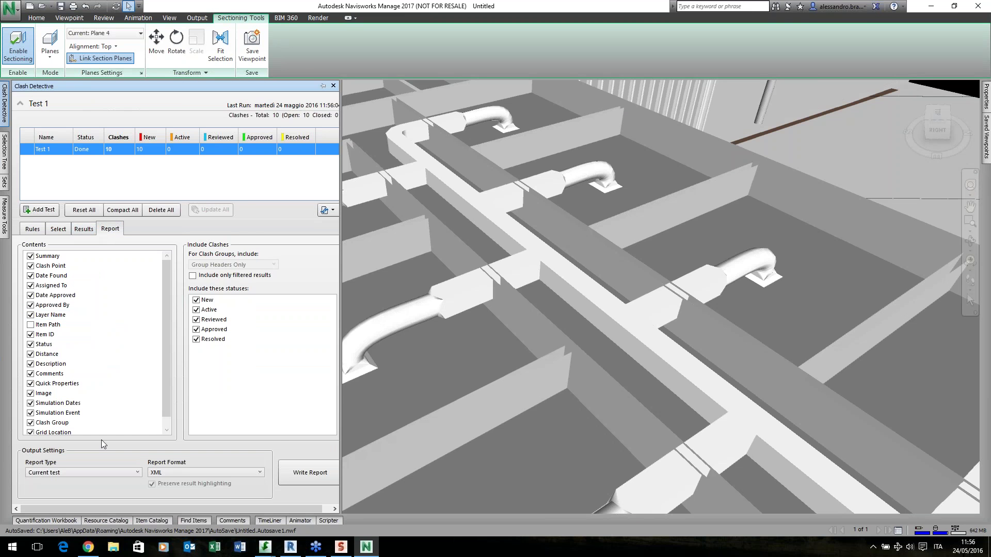
{"action": "left_click", "coordinate": [62, 228]}
{"action": "left_click", "coordinate": [32, 229]}
{"action": "left_click", "coordinate": [84, 229]}
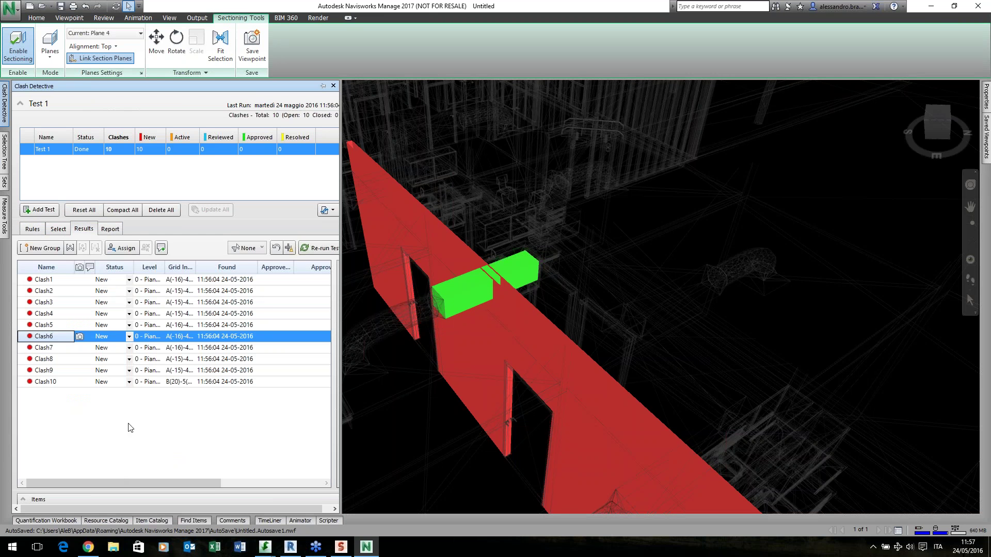
{"action": "left_click", "coordinate": [110, 228]}
{"action": "left_click", "coordinate": [314, 479]}
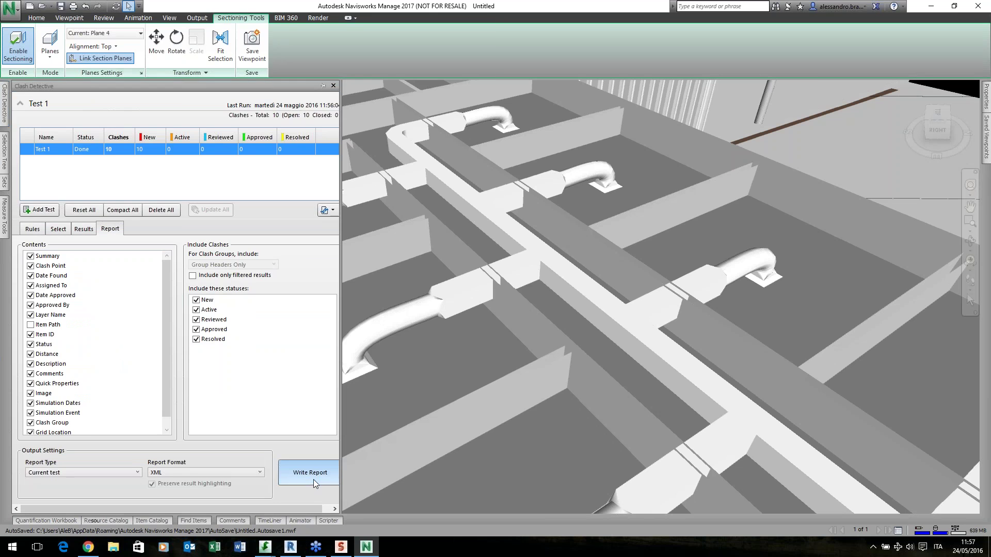
{"action": "left_click", "coordinate": [153, 240]}
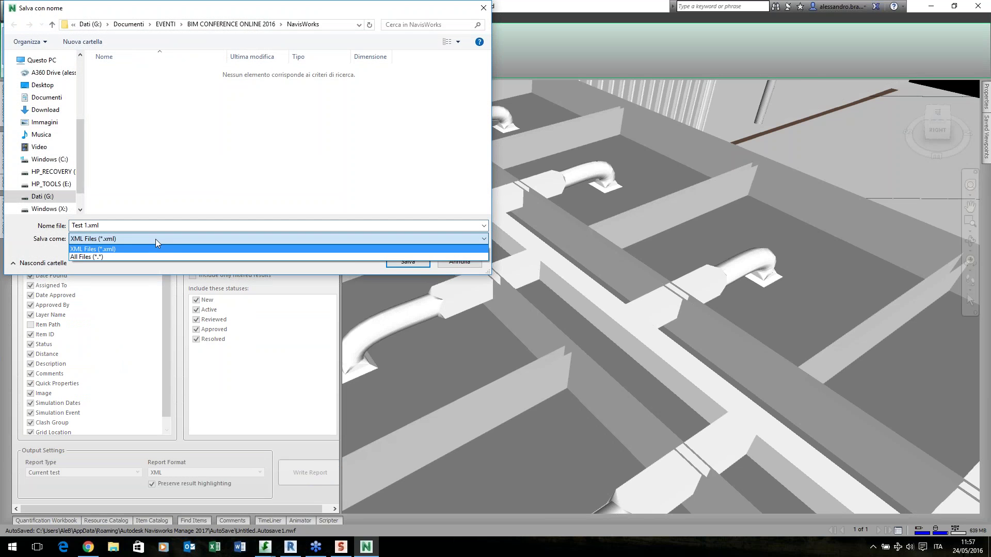
{"action": "left_click", "coordinate": [453, 264]}
{"action": "left_click", "coordinate": [454, 261]}
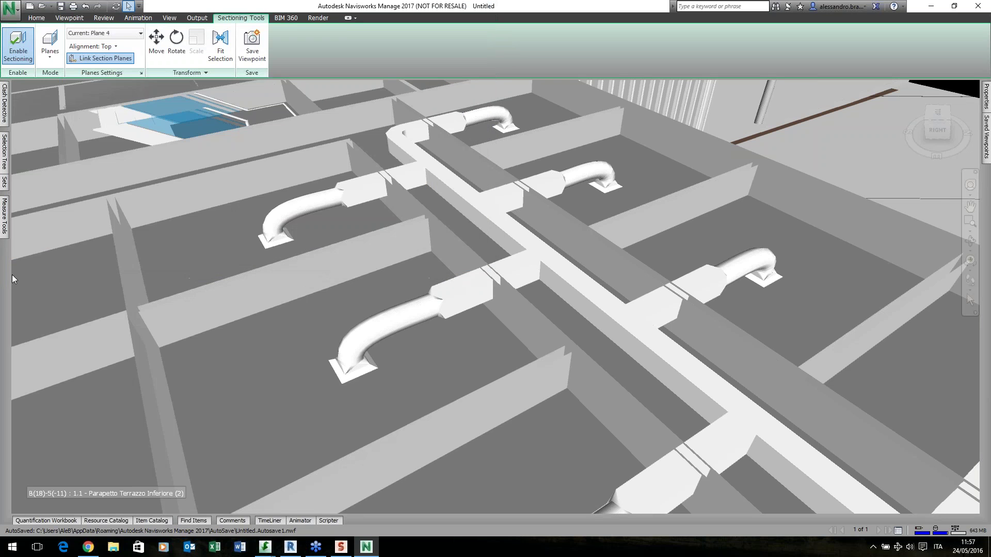
Write the current test's clash report in HTML format and save it to the Desktop as Test 1.html
{"action": "left_click", "coordinate": [4, 119]}
{"action": "left_click", "coordinate": [201, 471]}
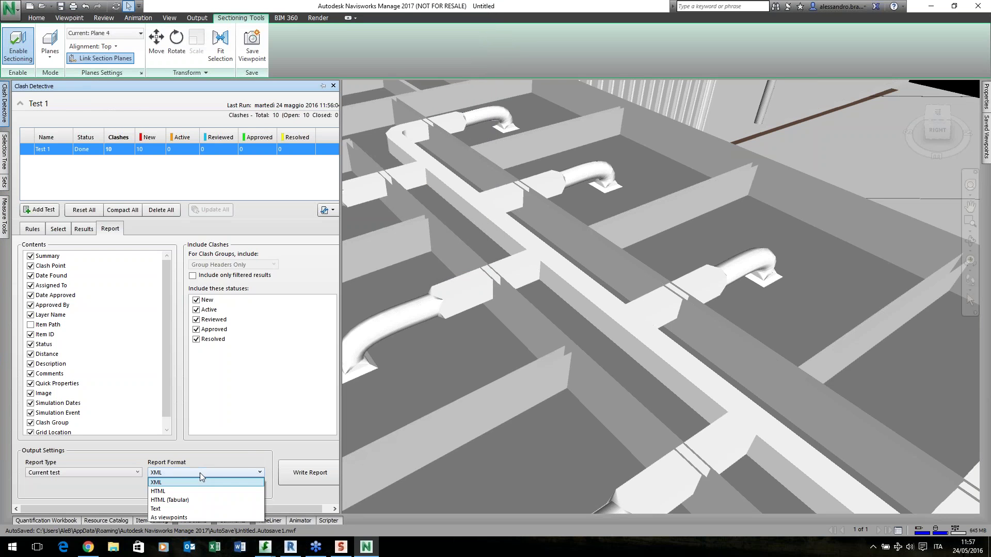
{"action": "left_click", "coordinate": [190, 491]}
{"action": "left_click", "coordinate": [310, 473]}
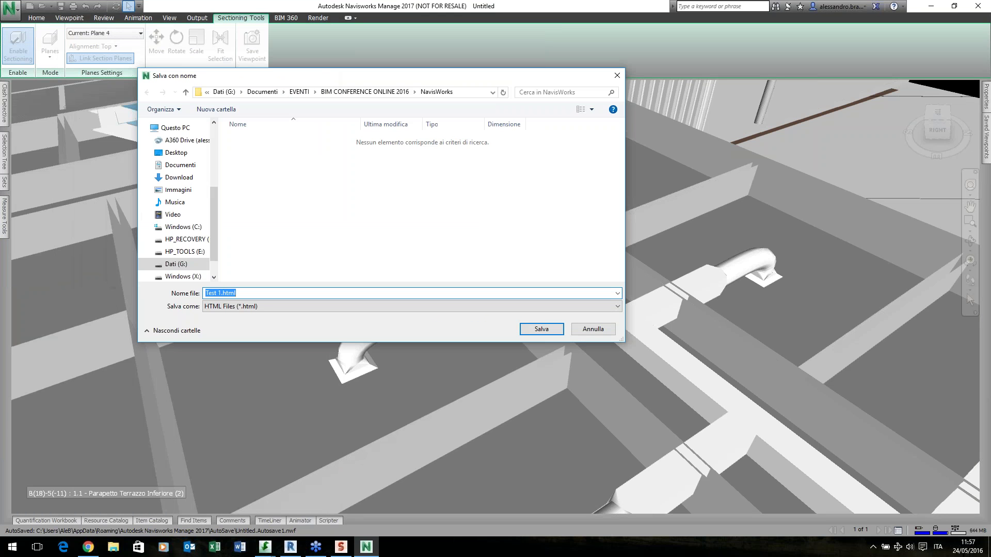
{"action": "left_click", "coordinate": [176, 152]}
{"action": "left_click", "coordinate": [241, 294]}
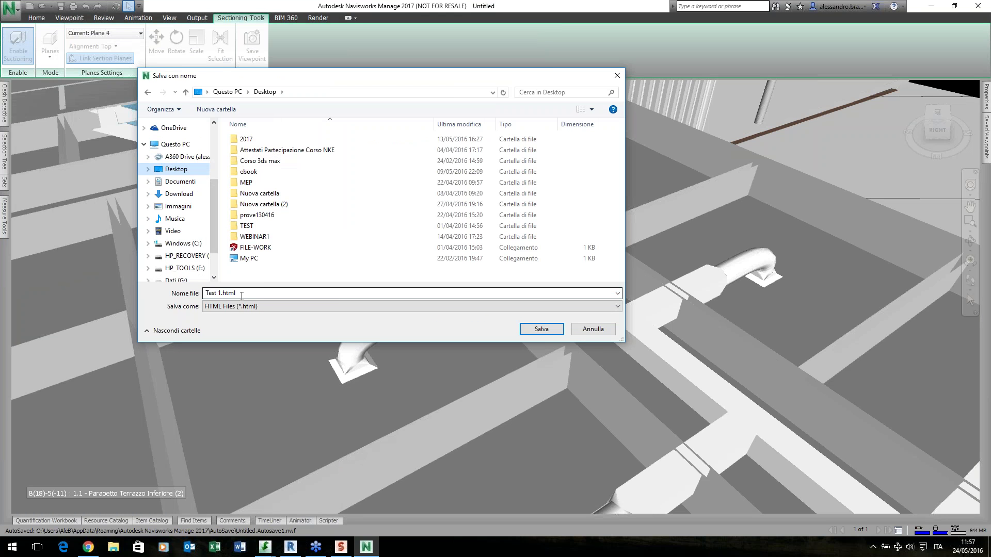
{"action": "left_click", "coordinate": [541, 329]}
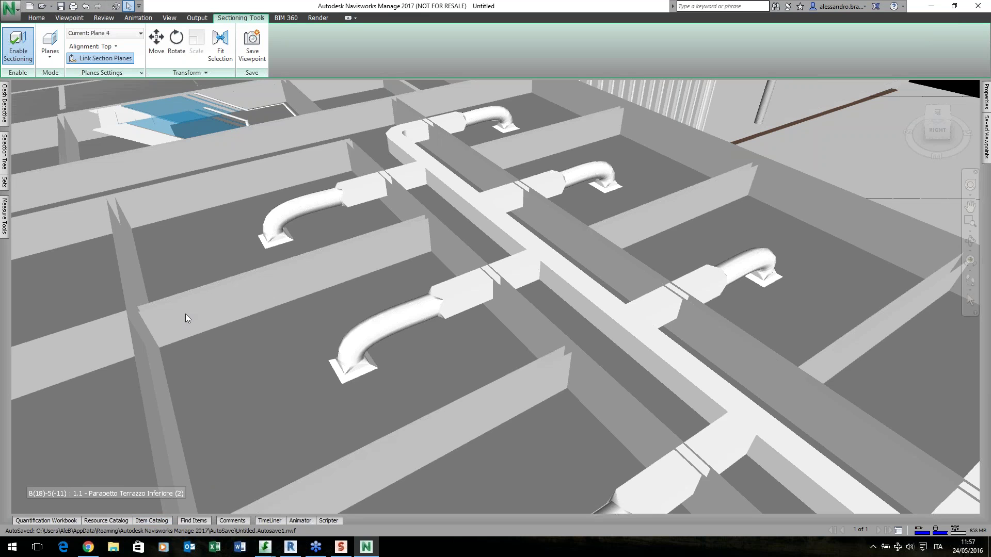
Open the Test 1.html clash report from the Desktop folder in File Explorer
{"action": "key", "text": "super+e"}
{"action": "left_click", "coordinate": [237, 287]}
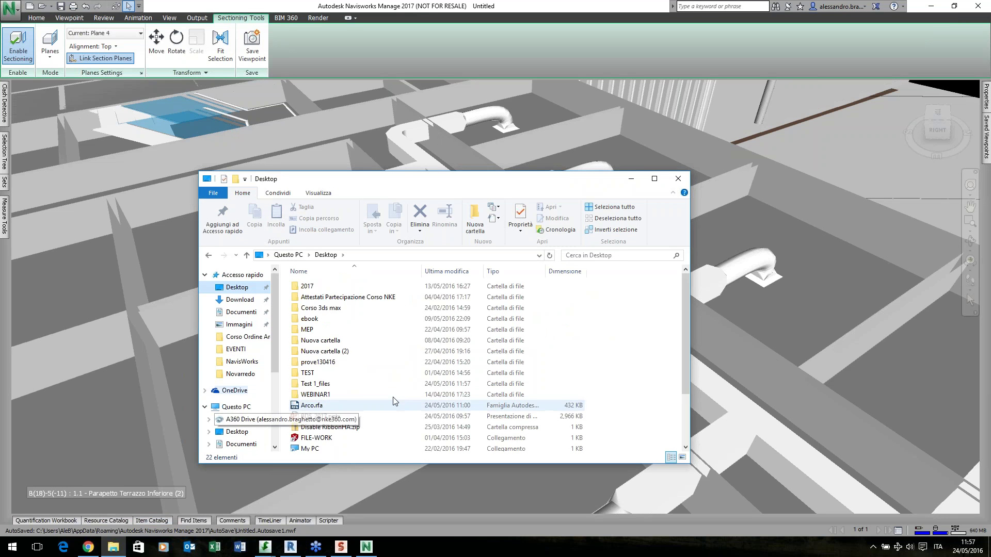
{"action": "scroll", "coordinate": [398, 395], "scroll_direction": "down", "scroll_amount": 2}
{"action": "left_click", "coordinate": [317, 447]}
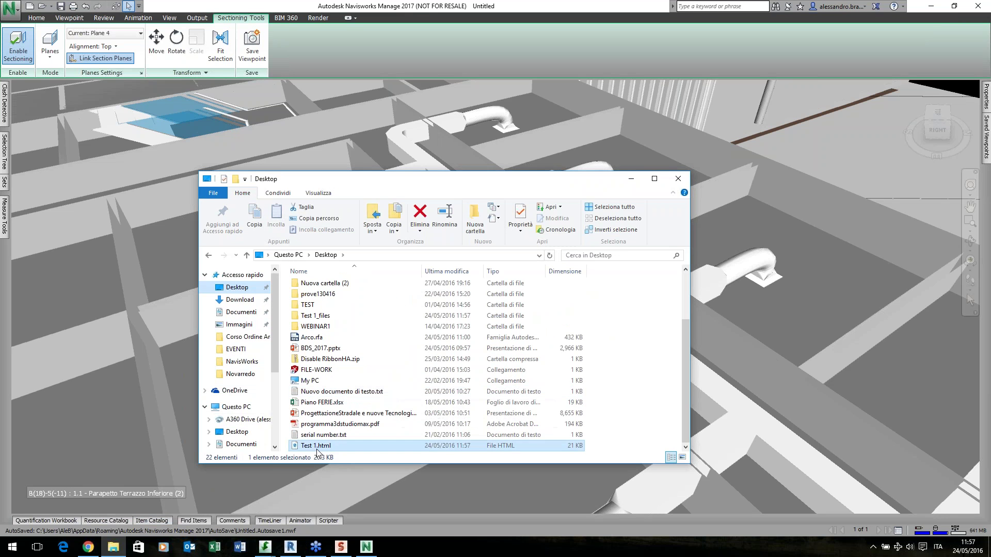
{"action": "double_click", "coordinate": [317, 447]}
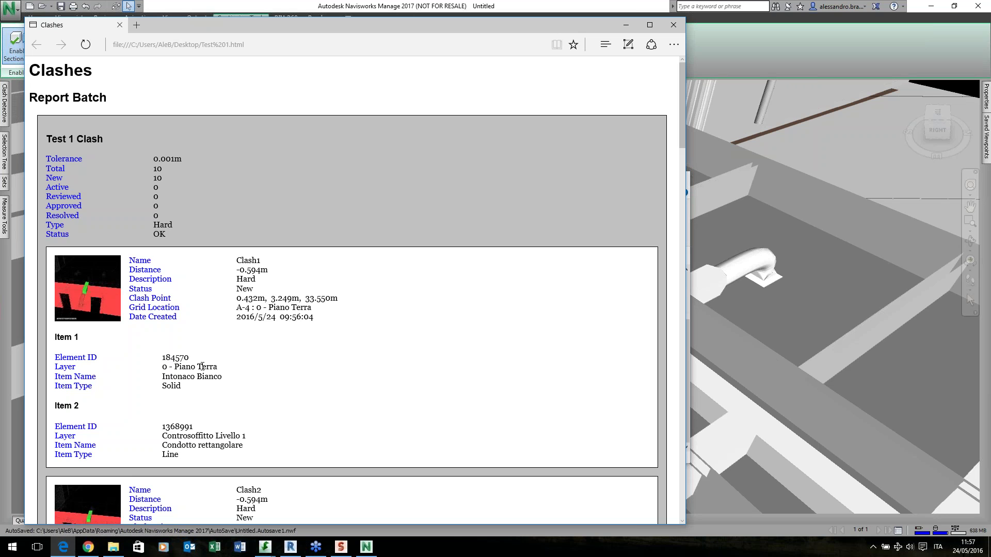
Examine the Clash1 and Clash2 entries in the report, highlight the Element ID of Clash2's Item 1, and minimize the browser window
{"action": "scroll", "coordinate": [202, 366], "scroll_direction": "down", "scroll_amount": 1}
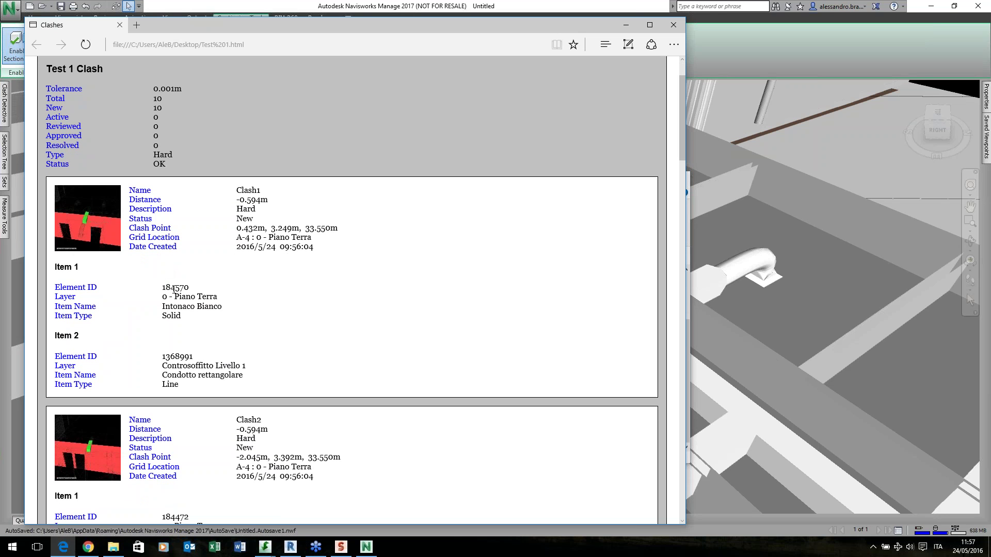
{"action": "double_click", "coordinate": [163, 290]}
{"action": "left_click", "coordinate": [183, 289]}
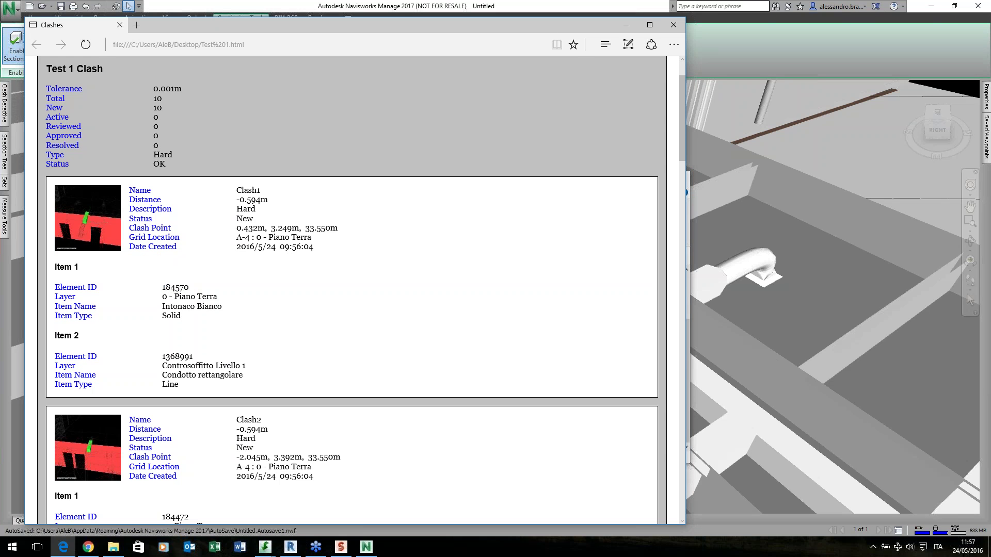
{"action": "double_click", "coordinate": [184, 287]}
{"action": "scroll", "coordinate": [260, 443], "scroll_direction": "down", "scroll_amount": 4}
{"action": "left_click_drag", "start_coordinate": [190, 307], "coordinate": [162, 305]}
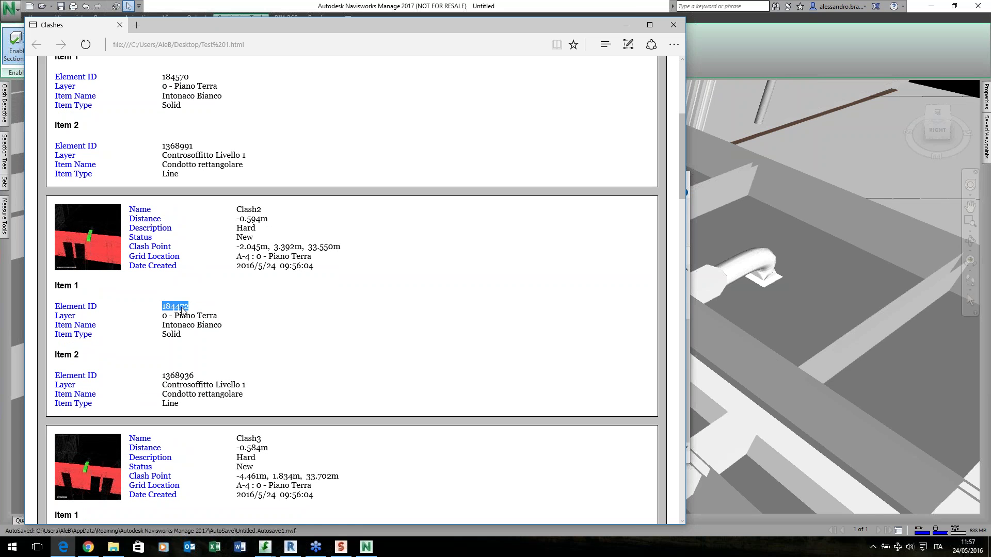
{"action": "right_click", "coordinate": [181, 307]}
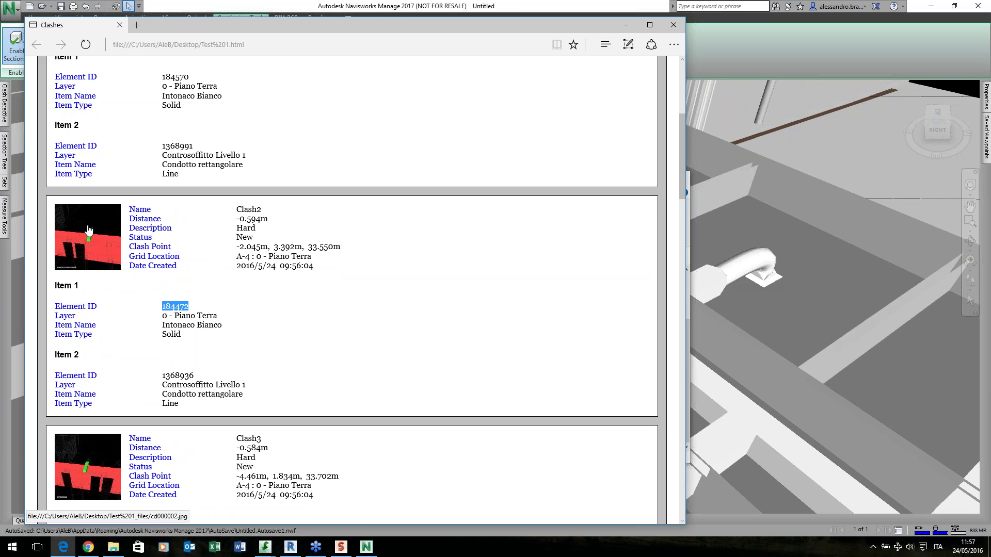
{"action": "left_click", "coordinate": [625, 25]}
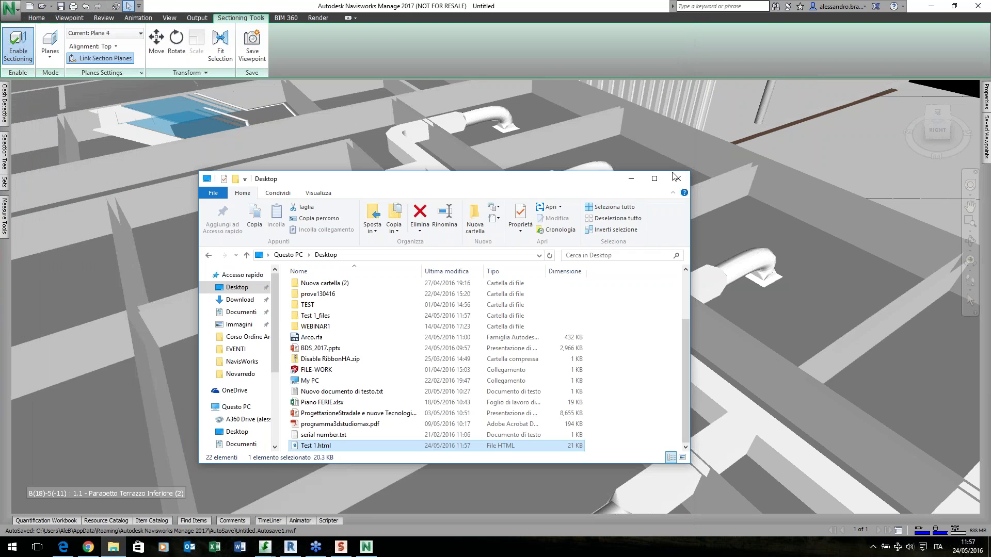
Minimize the Desktop folder window and examine the TimeLiner's task area and the schedule data source types it can import
{"action": "left_click", "coordinate": [640, 177]}
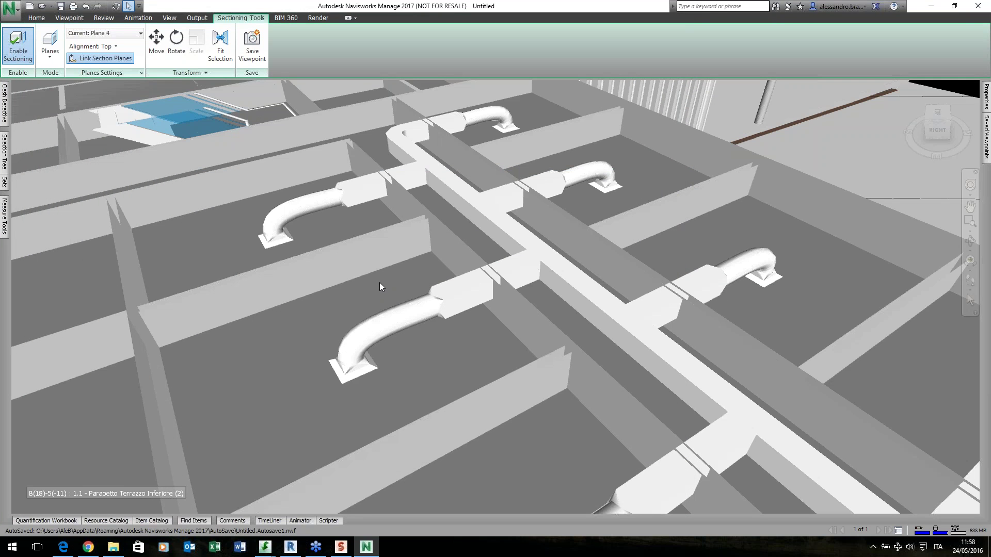
{"action": "left_click", "coordinate": [656, 308]}
{"action": "left_click", "coordinate": [302, 519]}
{"action": "left_click", "coordinate": [274, 521]}
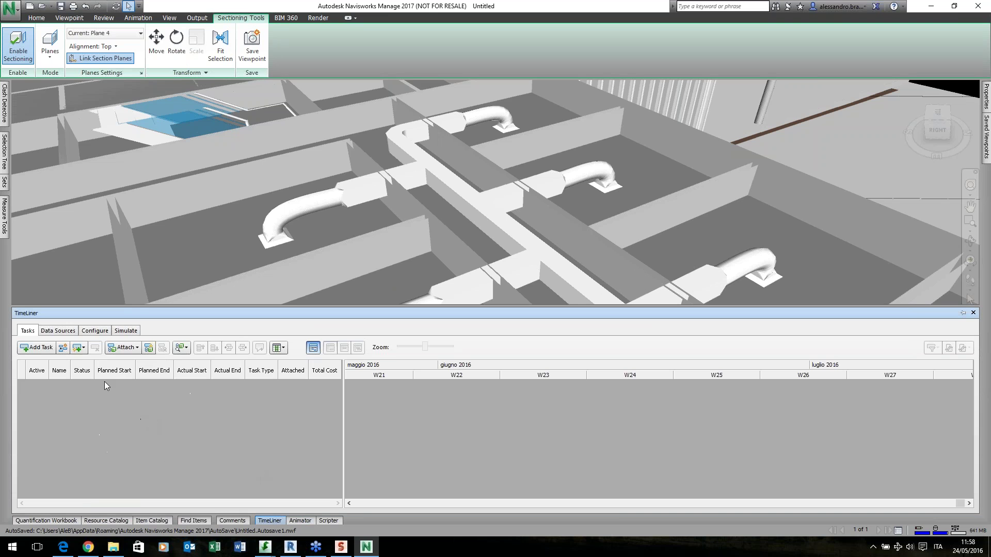
{"action": "left_click", "coordinate": [62, 332]}
{"action": "left_click", "coordinate": [31, 334]}
{"action": "left_click", "coordinate": [58, 331]}
{"action": "left_click", "coordinate": [36, 347]}
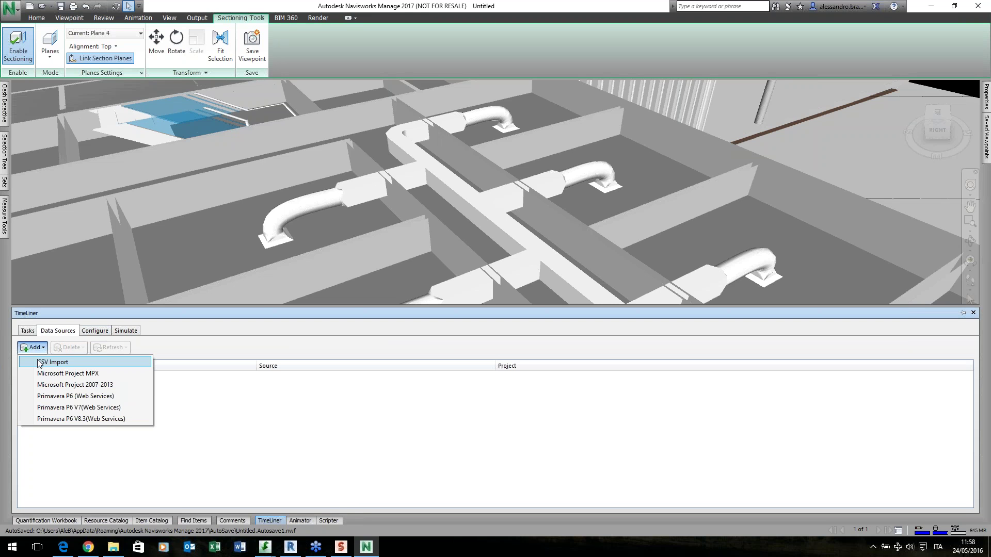
{"action": "left_click", "coordinate": [47, 363]}
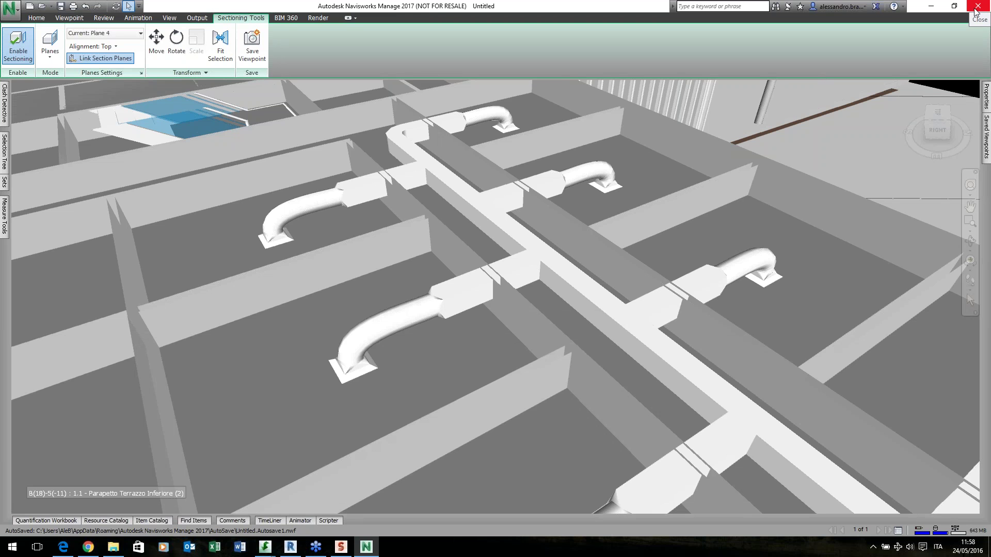
Close Navisworks without saving Untitled.nwf, and close the Progetto_MEP_2017 project in Revit
{"action": "left_click", "coordinate": [975, 11]}
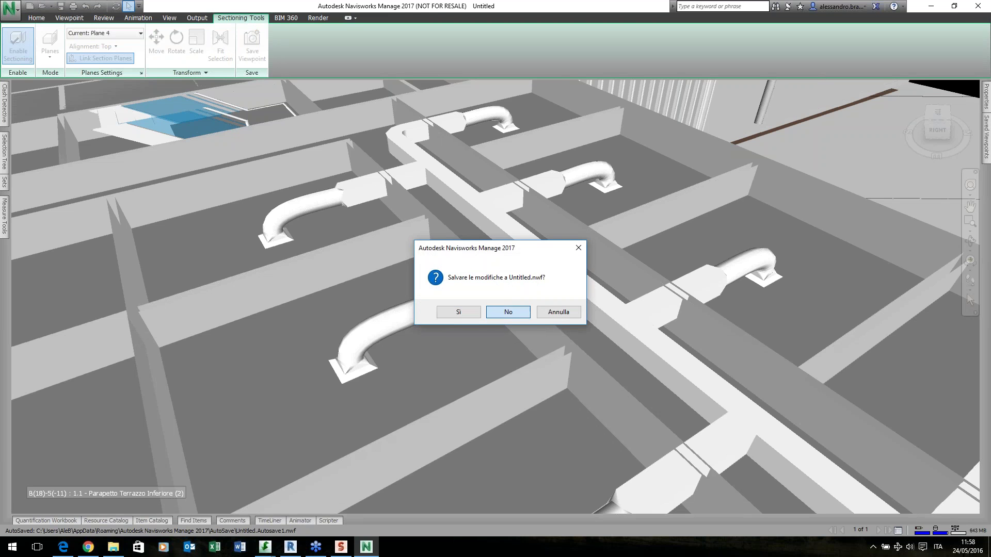
{"action": "left_click", "coordinate": [497, 312]}
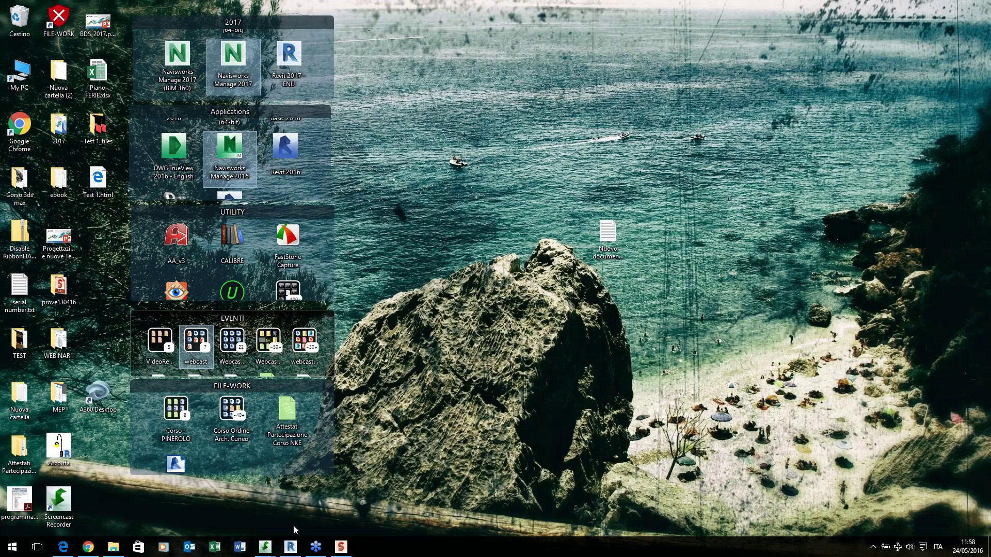
{"action": "left_click", "coordinate": [290, 547]}
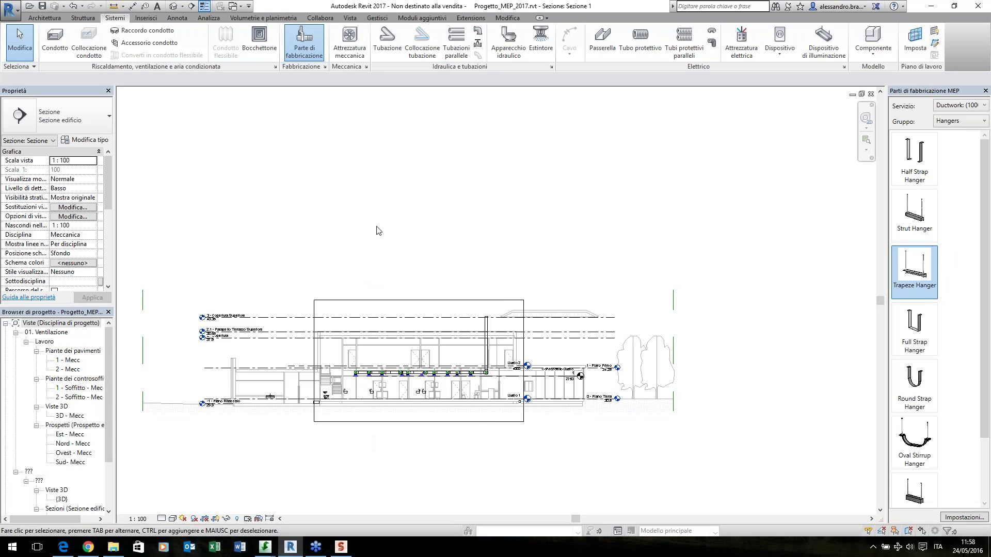
{"action": "scroll", "coordinate": [363, 190], "scroll_direction": "down", "scroll_amount": 2}
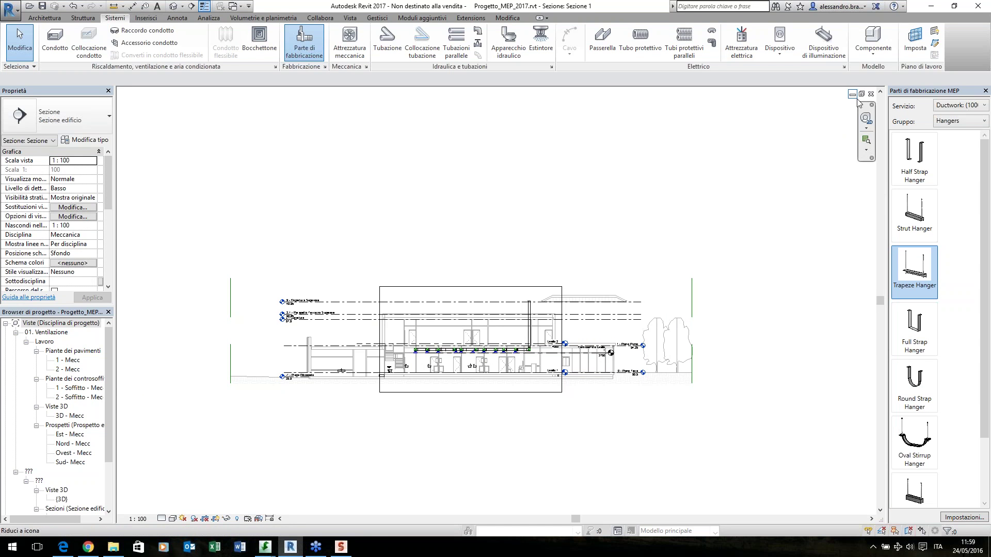
{"action": "left_click", "coordinate": [871, 94]}
{"action": "left_click", "coordinate": [514, 281]}
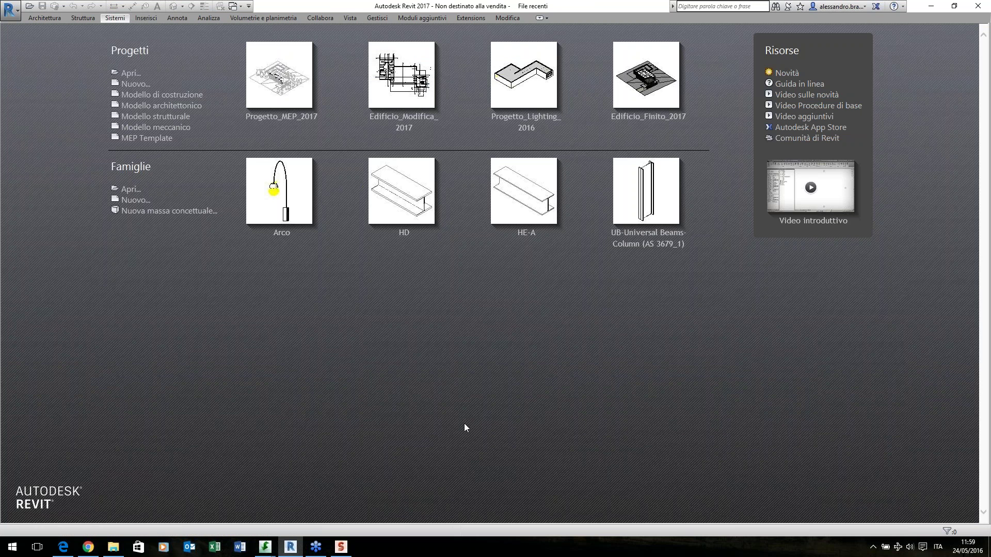
Open the recent Arco lamp family and inspect its base extrusion and light source from an angled 3D view
{"action": "left_click", "coordinate": [310, 196]}
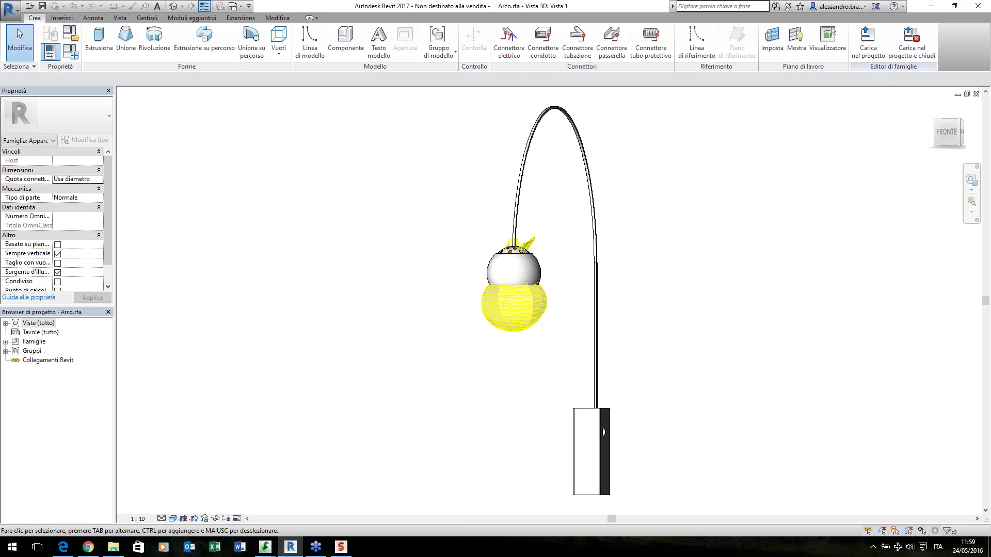
{"action": "middle_click_drag", "start_coordinate": [822, 429], "coordinate": [554, 402], "text": "shift"}
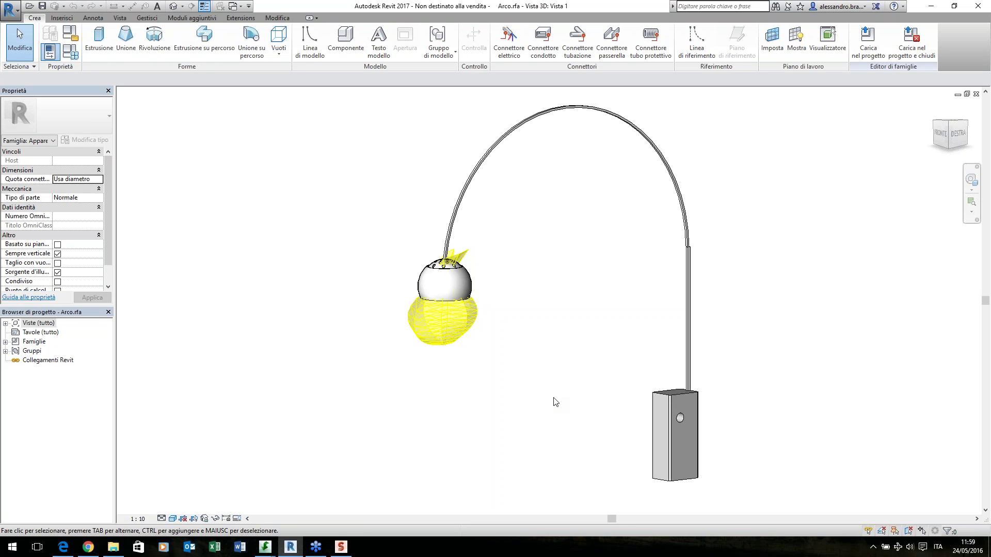
{"action": "left_click", "coordinate": [683, 393]}
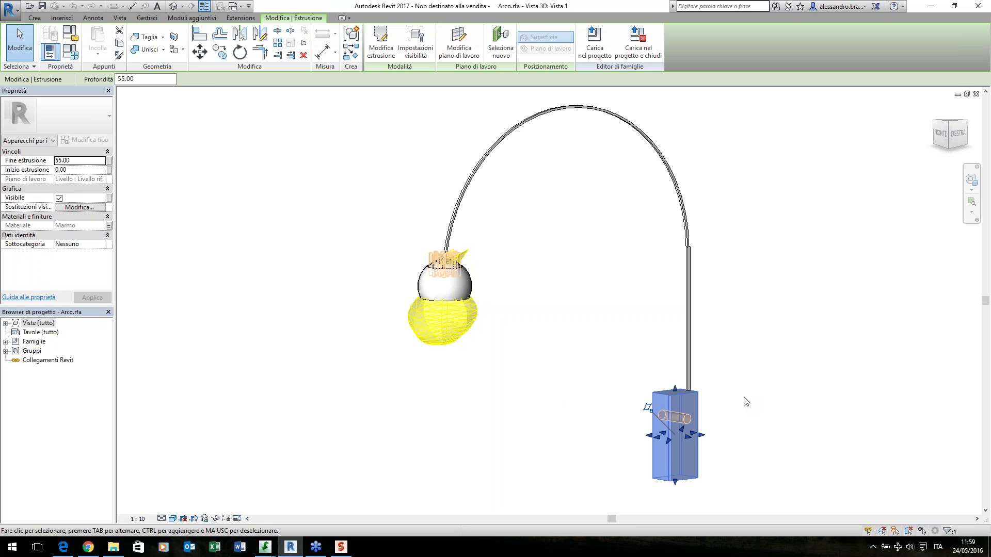
{"action": "left_click", "coordinate": [465, 316]}
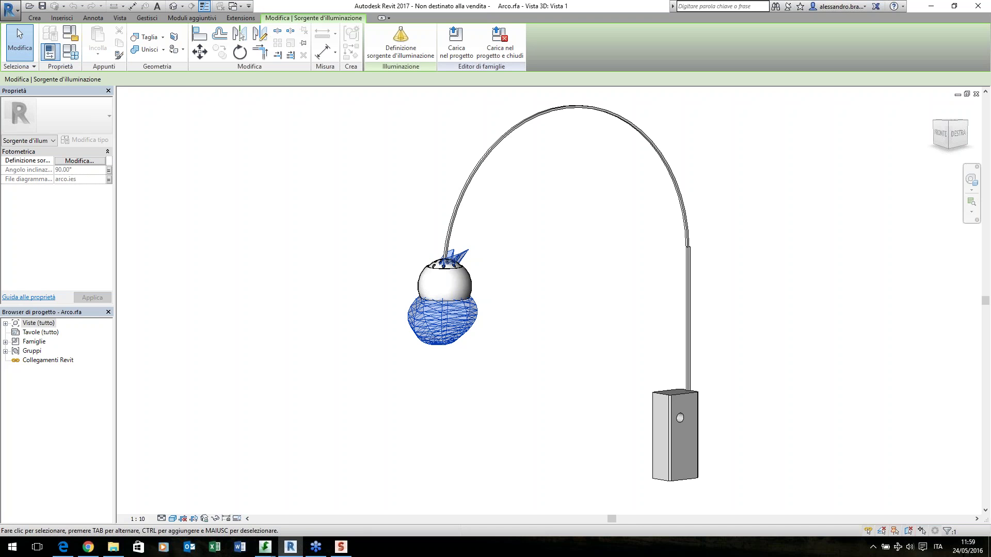
{"action": "left_click", "coordinate": [579, 323]}
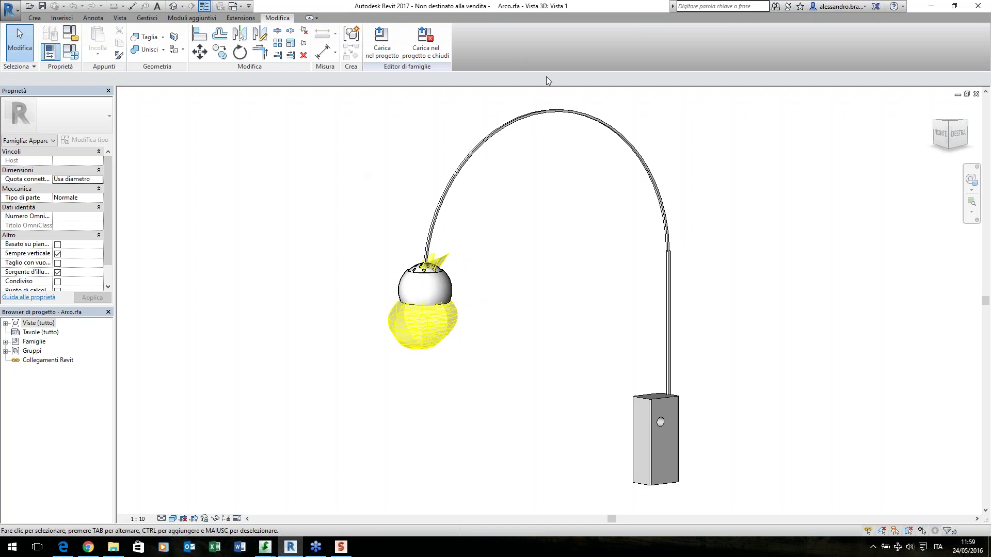
View the Arco scene in Showcase, and return to Revit to review the Suite Workflows available for the lamp family
{"action": "left_click", "coordinate": [335, 551]}
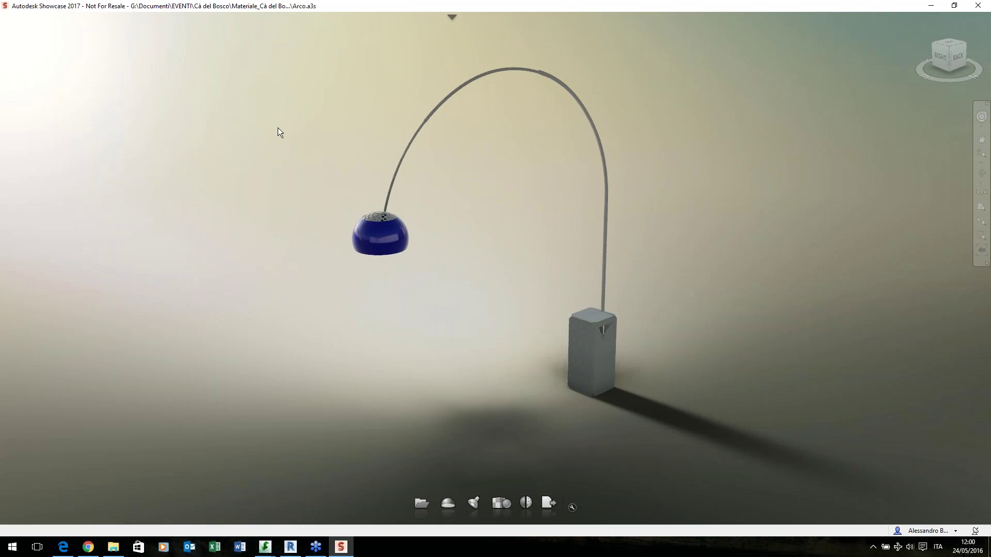
{"action": "left_click", "coordinate": [290, 547]}
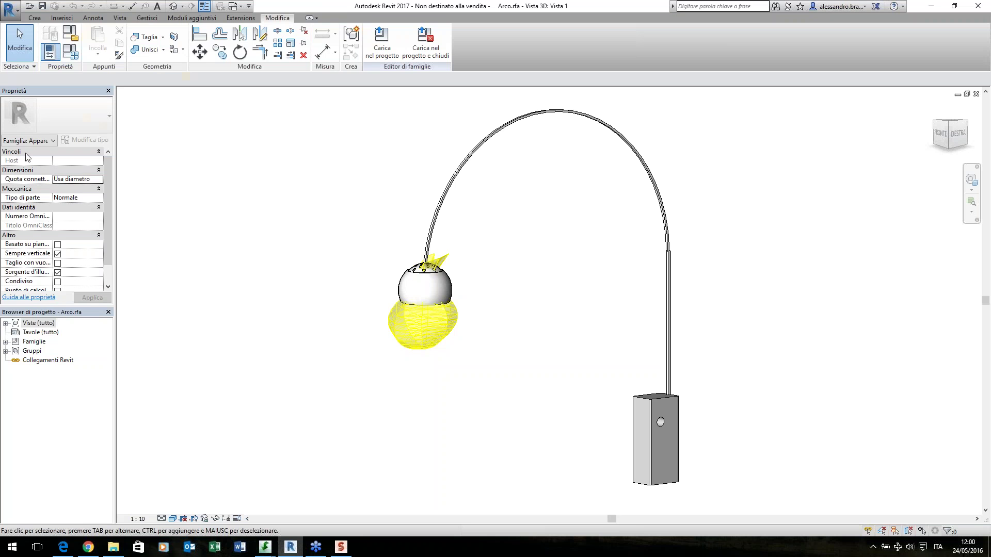
{"action": "left_click", "coordinate": [13, 14]}
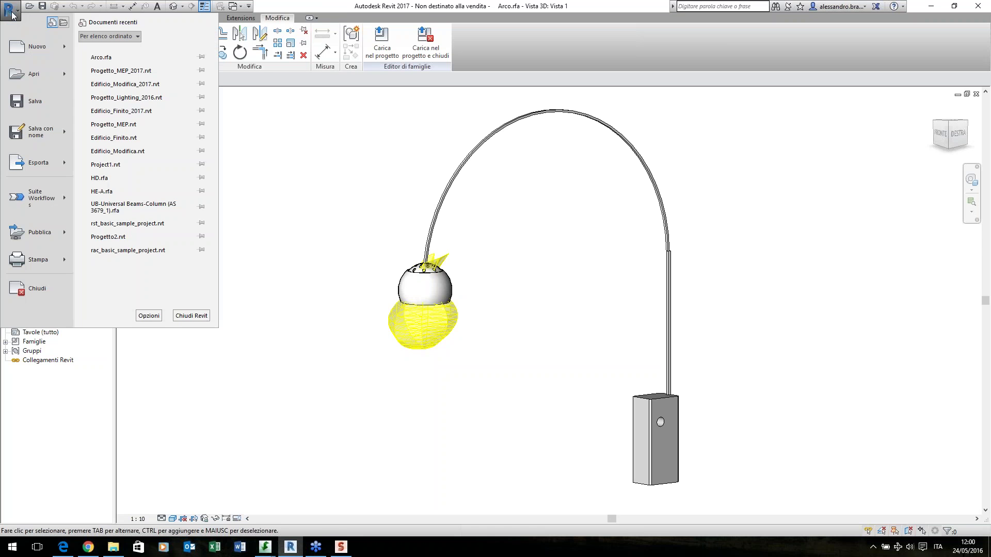
{"action": "left_click", "coordinate": [66, 199]}
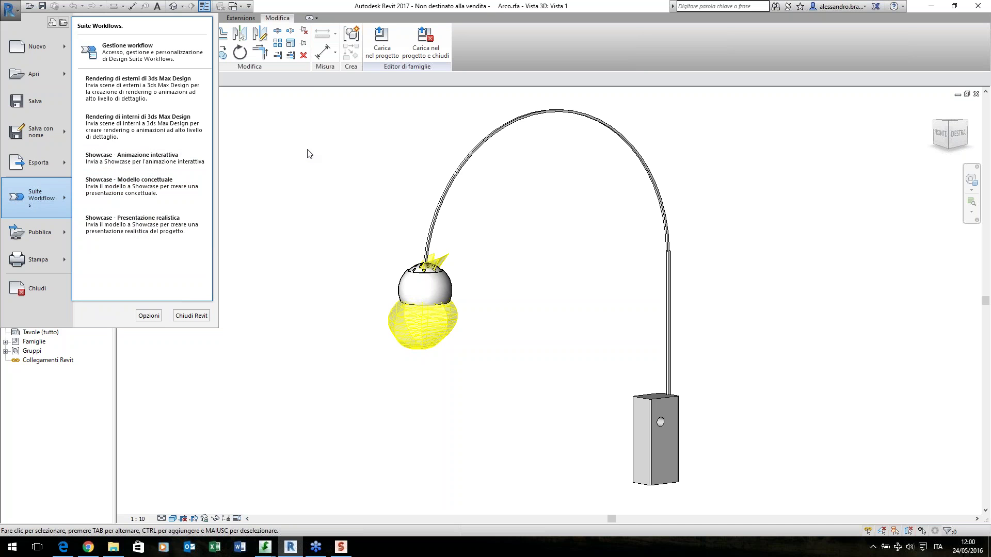
{"action": "left_click", "coordinate": [292, 141]}
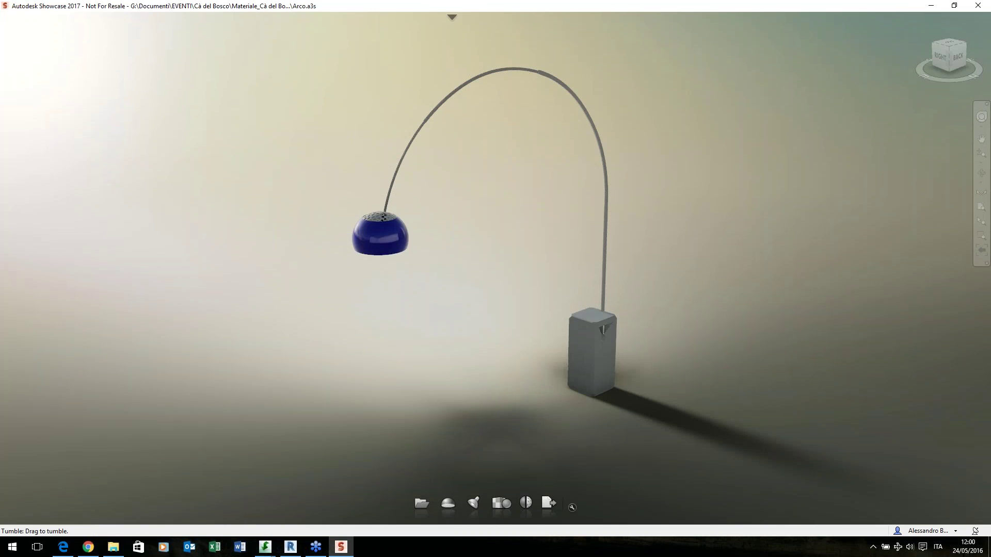
Switch to Showcase and orbit around the Arco lamp, selecting its blue shade and its base in turn
{"action": "left_click_drag", "start_coordinate": [343, 351], "coordinate": [686, 371]}
{"action": "mouse_move", "coordinate": [592, 361]}
{"action": "left_mouse_down"}
{"action": "mouse_move", "coordinate": [581, 400]}
{"action": "mouse_move", "coordinate": [691, 351]}
{"action": "left_mouse_up"}
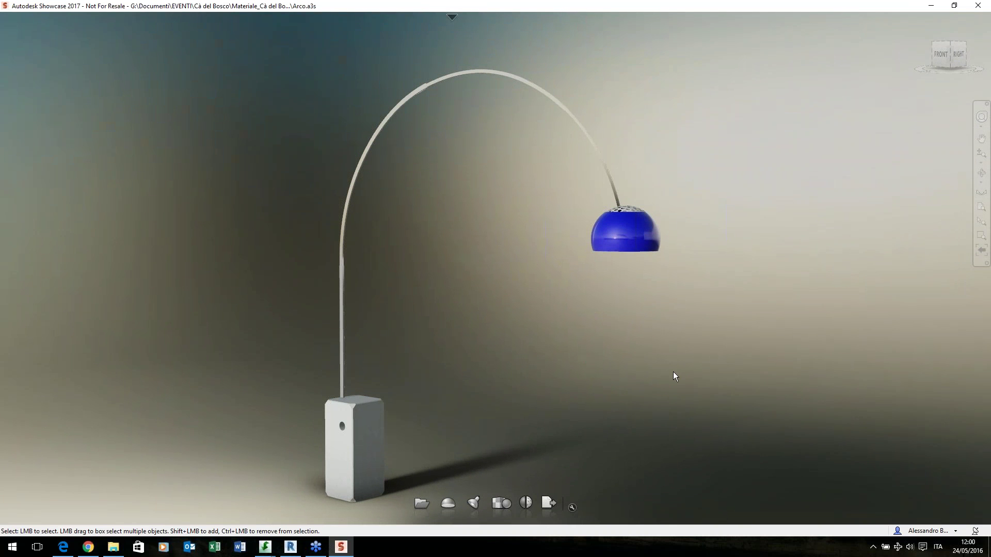
{"action": "left_click_drag", "start_coordinate": [597, 358], "coordinate": [650, 227]}
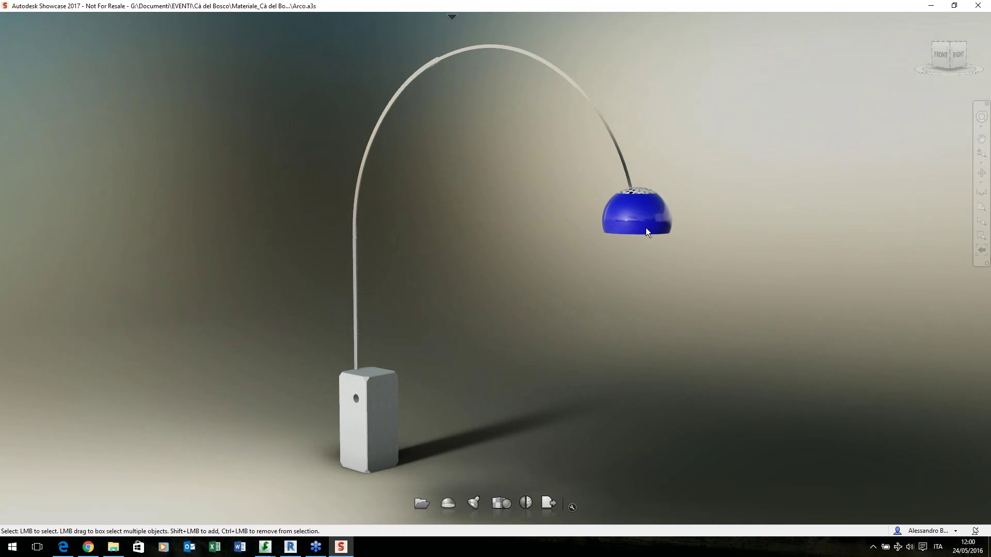
{"action": "left_click", "coordinate": [645, 228]}
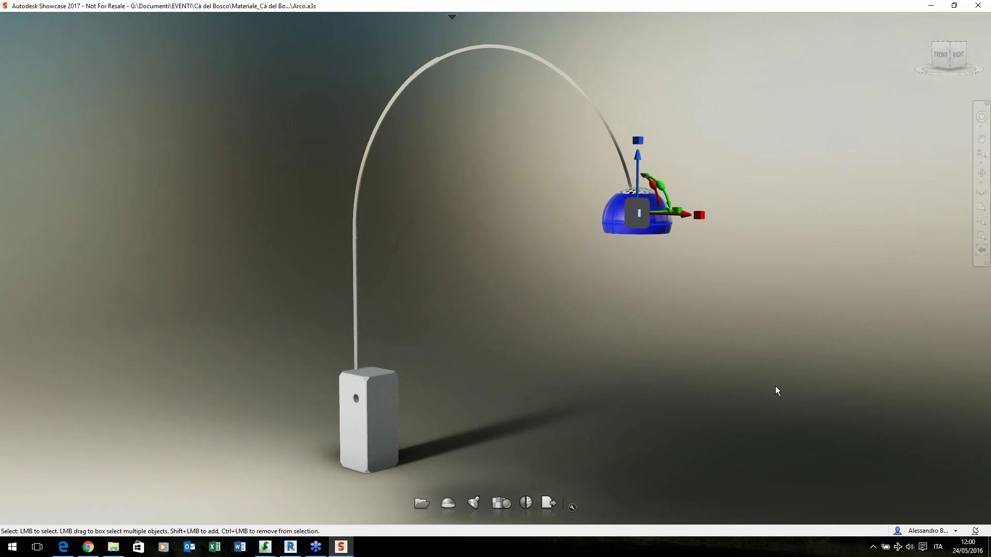
{"action": "left_click", "coordinate": [686, 388]}
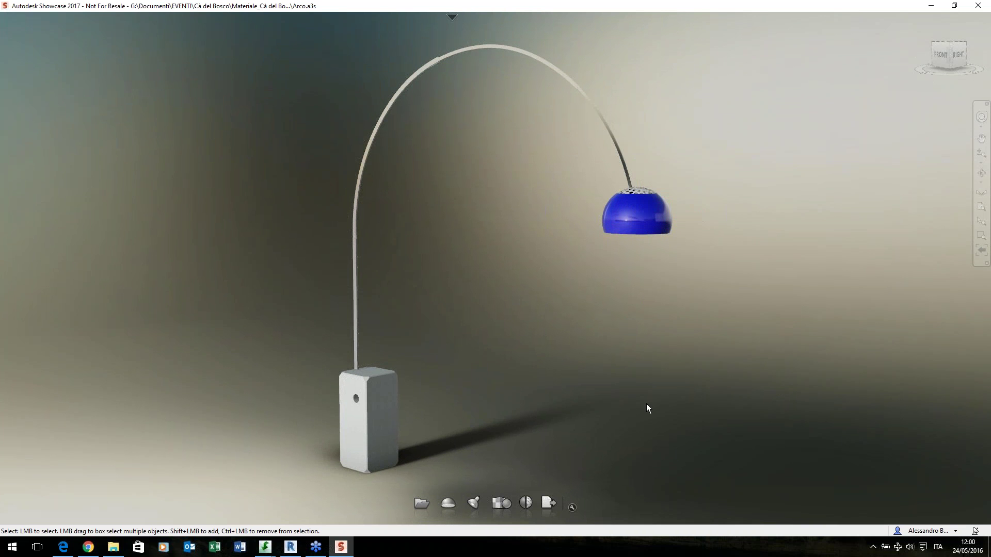
{"action": "left_click", "coordinate": [364, 429]}
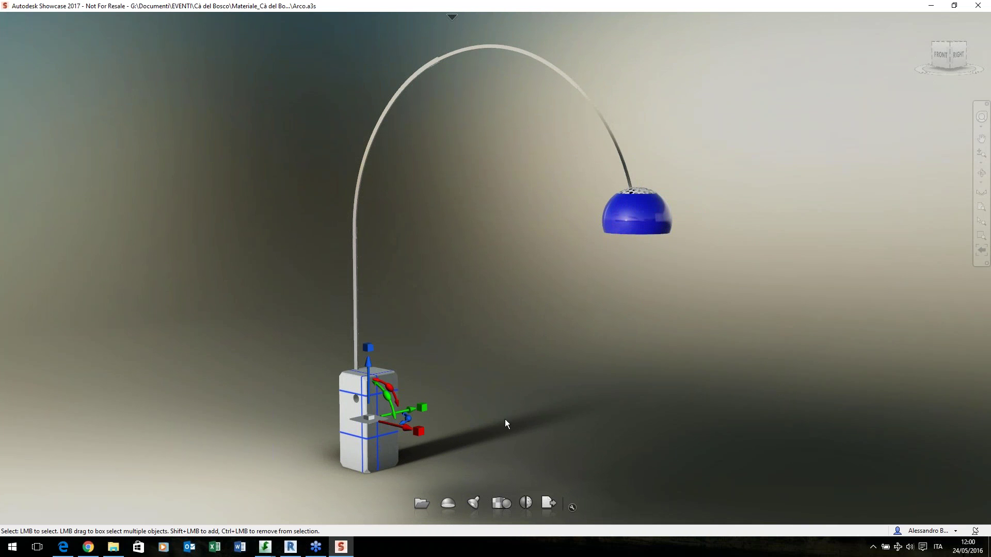
{"action": "left_click", "coordinate": [521, 414]}
Assign the Chartreuse material from the scene materials to the lamp's base block
{"action": "key", "text": "m"}
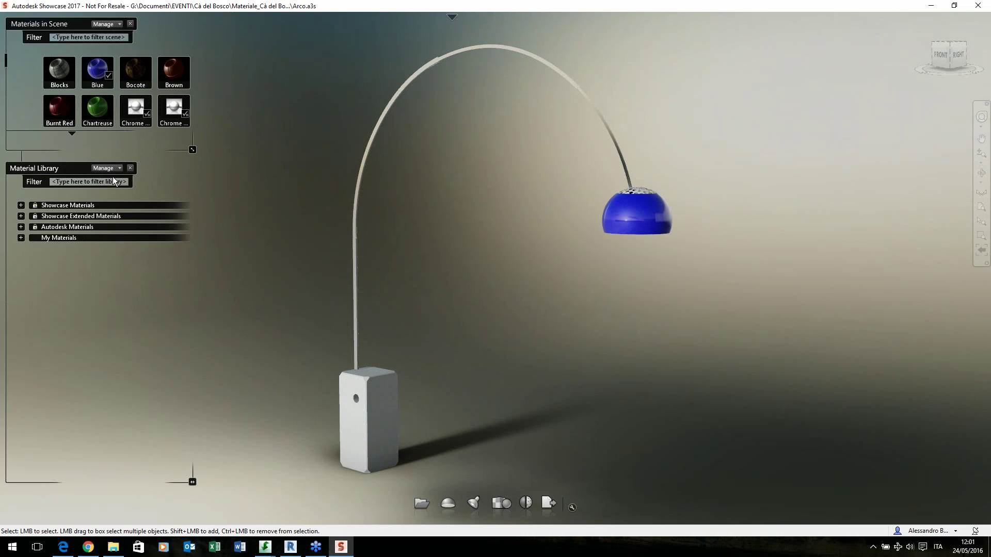
{"action": "left_click", "coordinate": [60, 108]}
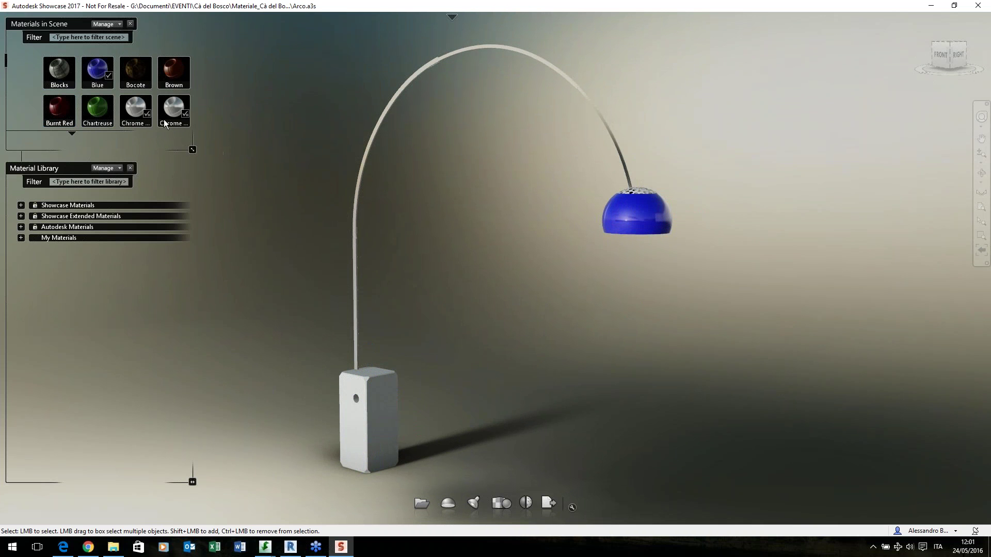
{"action": "left_click", "coordinate": [134, 108]}
{"action": "left_click", "coordinate": [97, 109]}
{"action": "left_click", "coordinate": [370, 429]}
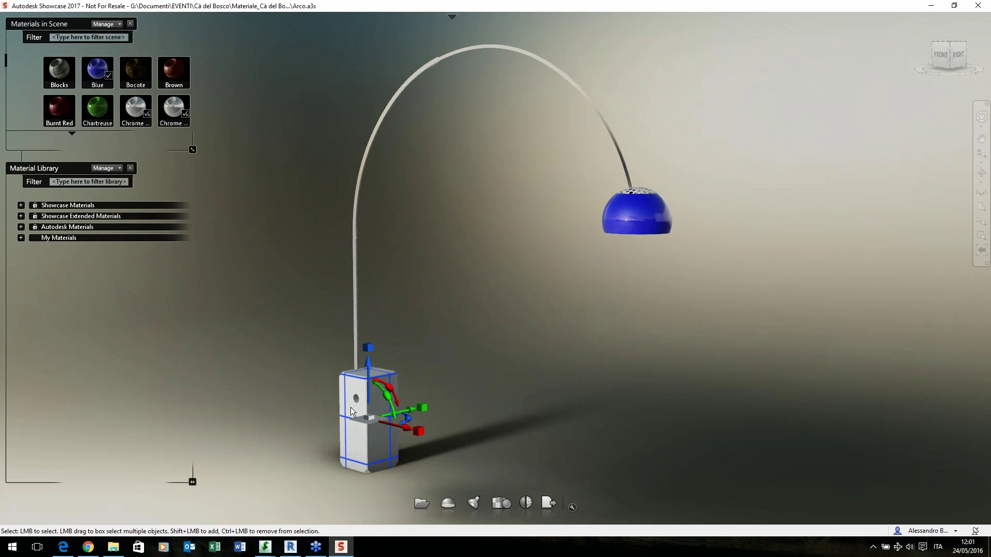
{"action": "right_click", "coordinate": [92, 109]}
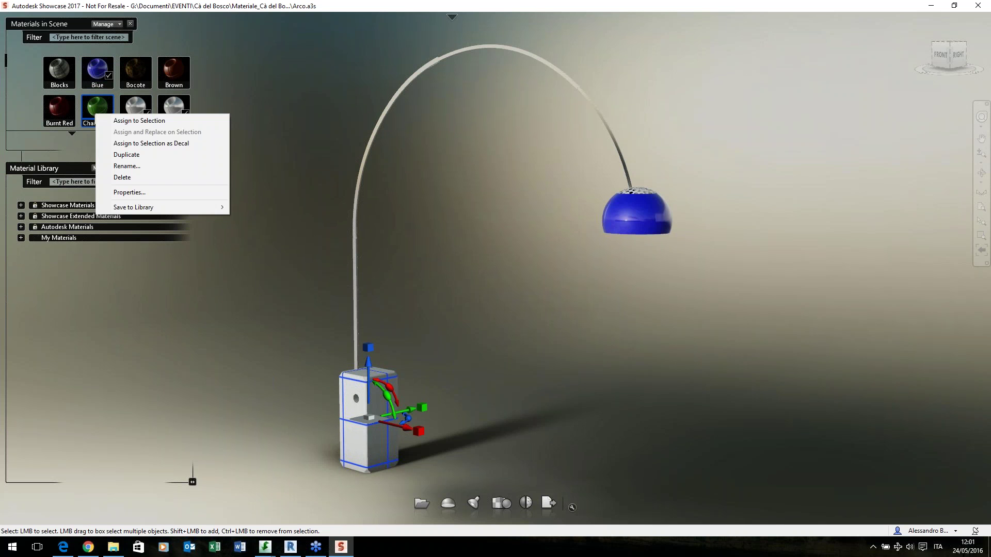
{"action": "left_click", "coordinate": [108, 117]}
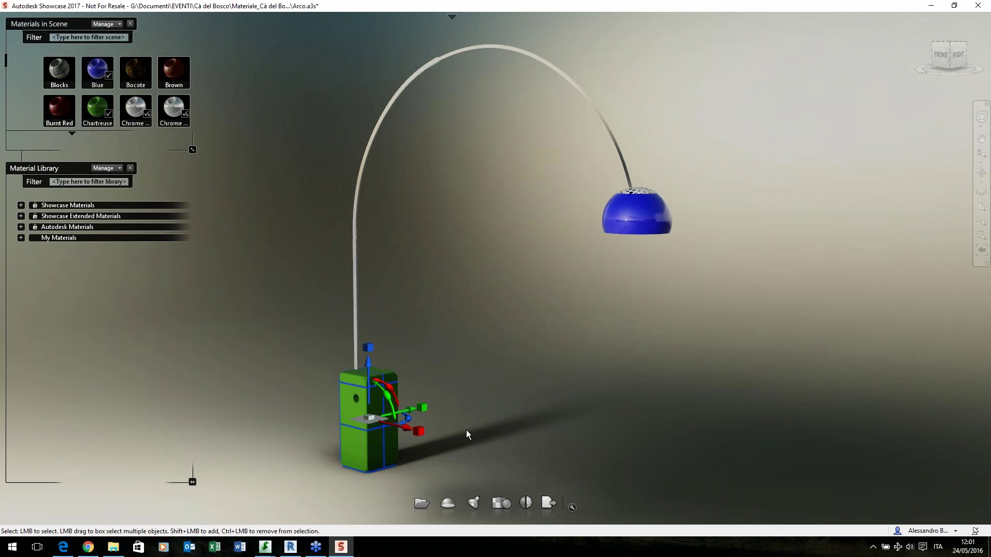
{"action": "left_click", "coordinate": [413, 487]}
Adjust the lighting so the base's ground shadow falls more sideways and longer, and slightly lower the brightness level
{"action": "mouse_move", "coordinate": [412, 487]}
{"action": "left_mouse_down", "text": "alt"}
{"action": "mouse_move", "coordinate": [429, 480]}
{"action": "mouse_move", "coordinate": [438, 435]}
{"action": "mouse_move", "coordinate": [534, 469]}
{"action": "mouse_move", "coordinate": [597, 459]}
{"action": "mouse_move", "coordinate": [608, 446]}
{"action": "mouse_move", "coordinate": [609, 413]}
{"action": "mouse_move", "coordinate": [622, 408]}
{"action": "left_mouse_up", "text": "alt"}
{"action": "scroll", "coordinate": [531, 471], "scroll_direction": "up", "scroll_amount": 5}
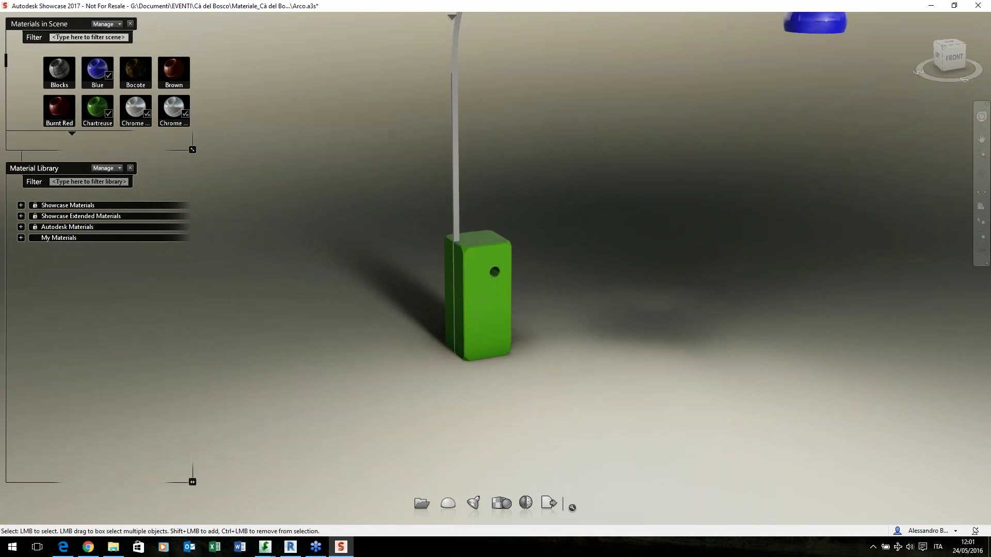
{"action": "scroll", "coordinate": [474, 326], "scroll_direction": "up", "scroll_amount": 3}
{"action": "scroll", "coordinate": [475, 327], "scroll_direction": "down", "scroll_amount": 3}
{"action": "left_click_drag", "start_coordinate": [475, 330], "coordinate": [470, 388], "text": "alt"}
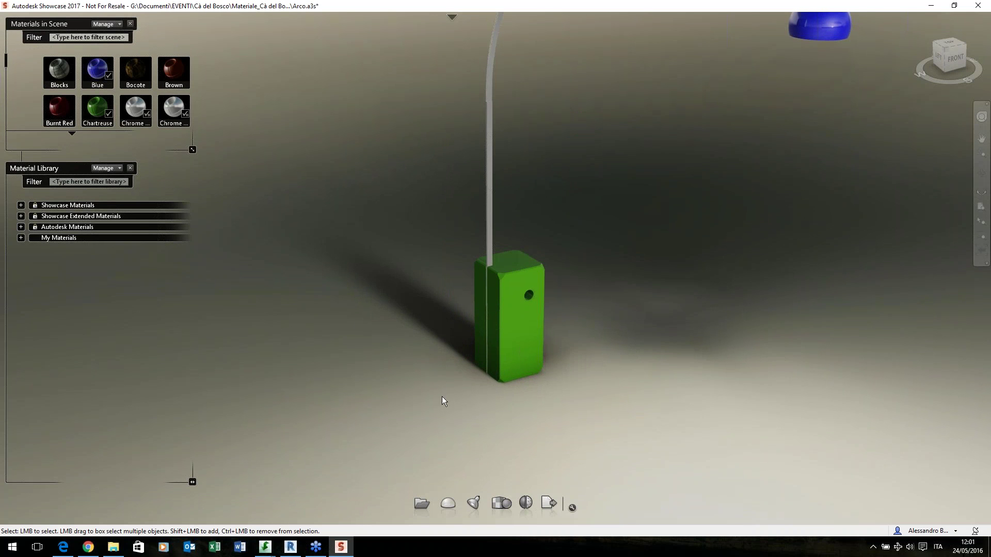
{"action": "left_click", "coordinate": [475, 509]}
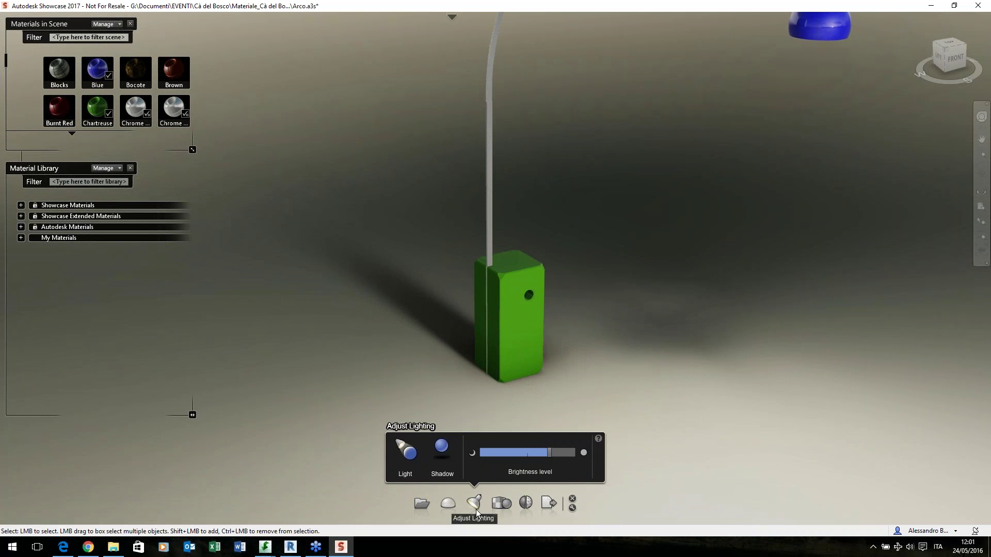
{"action": "left_click", "coordinate": [442, 450]}
{"action": "left_click_drag", "start_coordinate": [449, 336], "coordinate": [272, 416]}
{"action": "left_click_drag", "start_coordinate": [369, 280], "coordinate": [277, 484]}
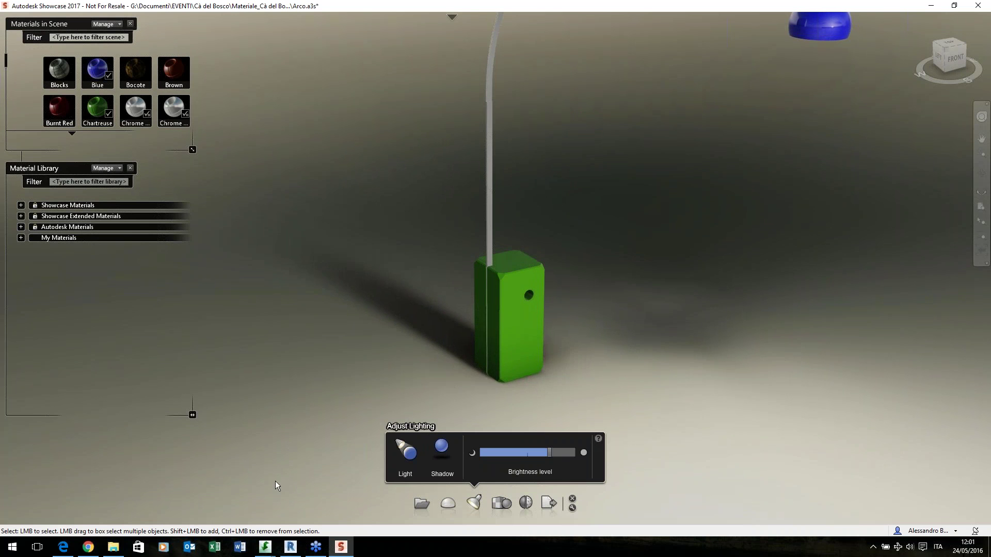
{"action": "left_click_drag", "start_coordinate": [341, 294], "coordinate": [346, 436]}
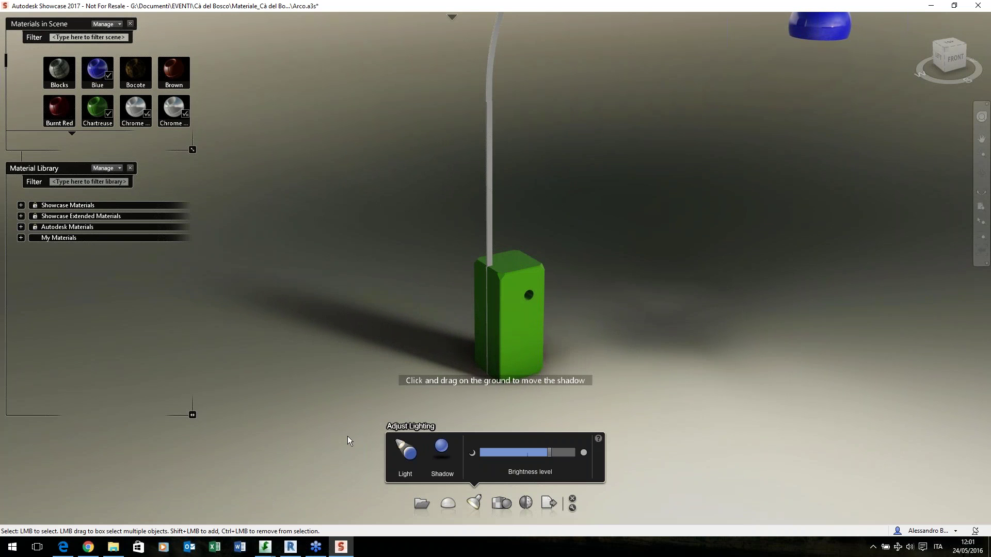
{"action": "mouse_move", "coordinate": [551, 452]}
{"action": "left_mouse_down"}
{"action": "mouse_move", "coordinate": [540, 451]}
{"action": "mouse_move", "coordinate": [560, 453]}
{"action": "mouse_move", "coordinate": [550, 453]}
{"action": "left_mouse_up"}
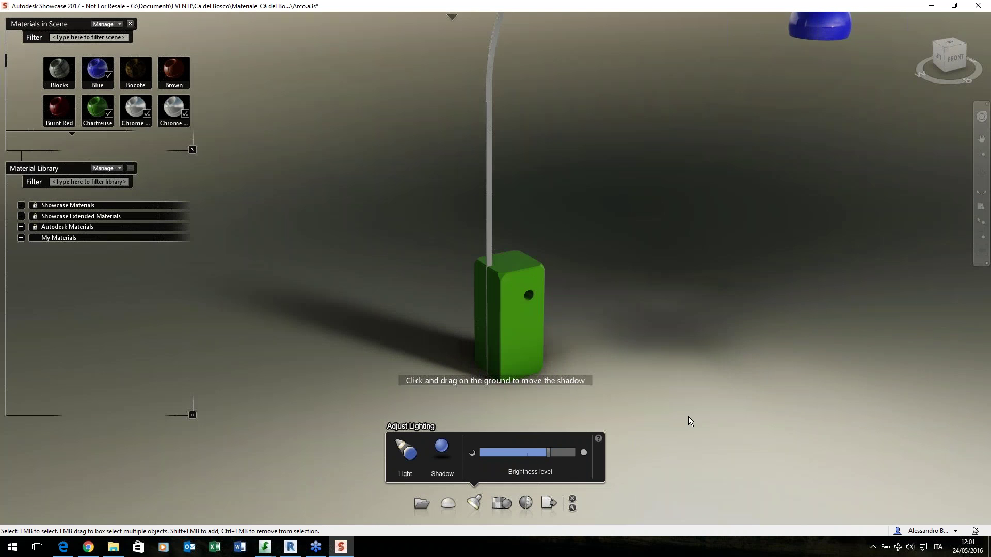
Finish the lighting adjustment, frame the whole lamp, and save the Arco scene
{"action": "key", "text": "f"}
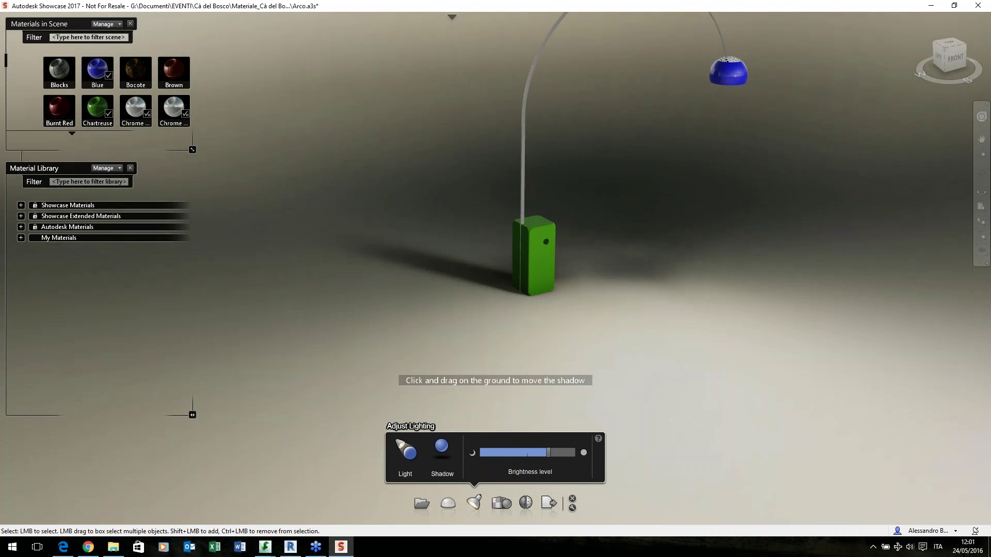
{"action": "left_click", "coordinate": [474, 503]}
{"action": "middle_click_drag", "start_coordinate": [608, 394], "coordinate": [573, 473]}
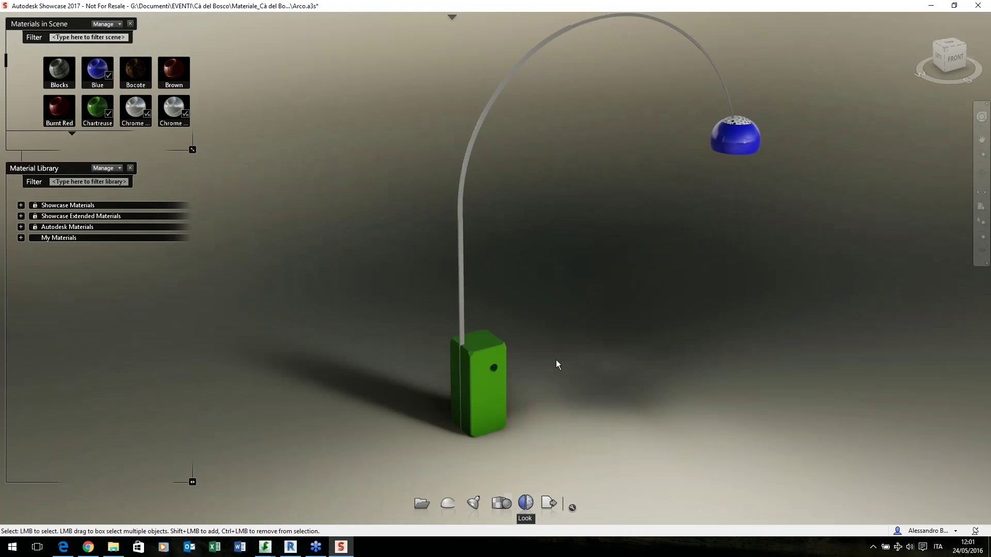
{"action": "scroll", "coordinate": [556, 361], "scroll_direction": "up", "scroll_amount": 3}
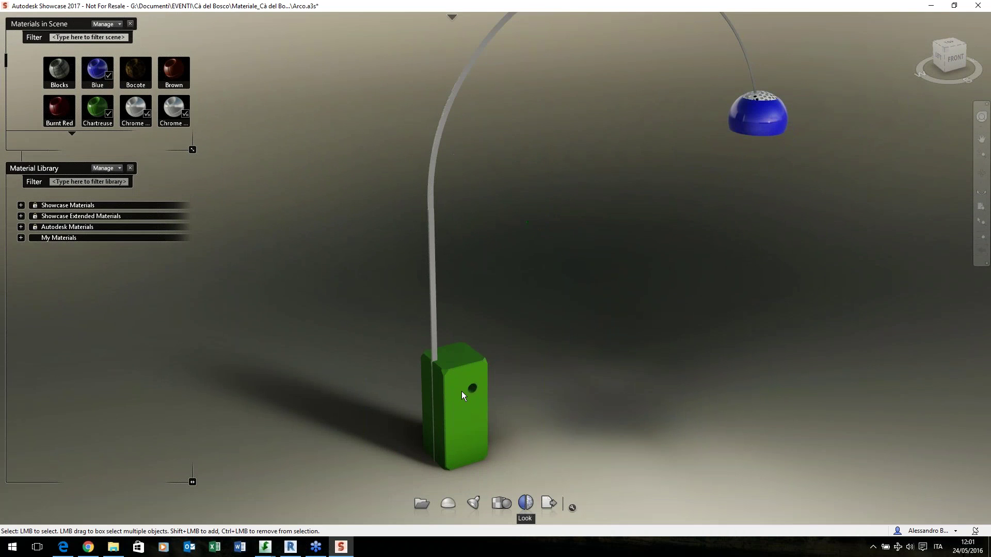
{"action": "key", "text": "ctrl"}
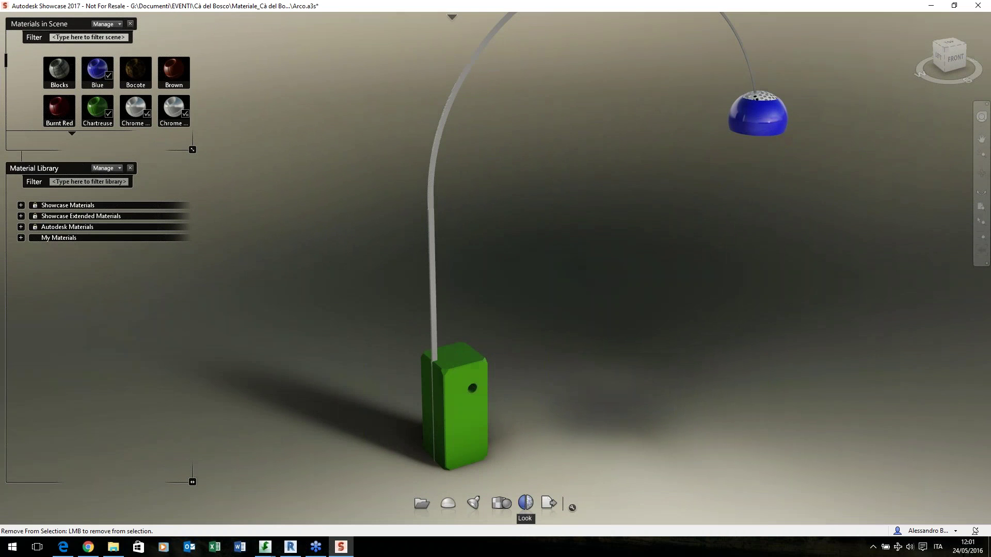
{"action": "key", "text": "ctrl+s"}
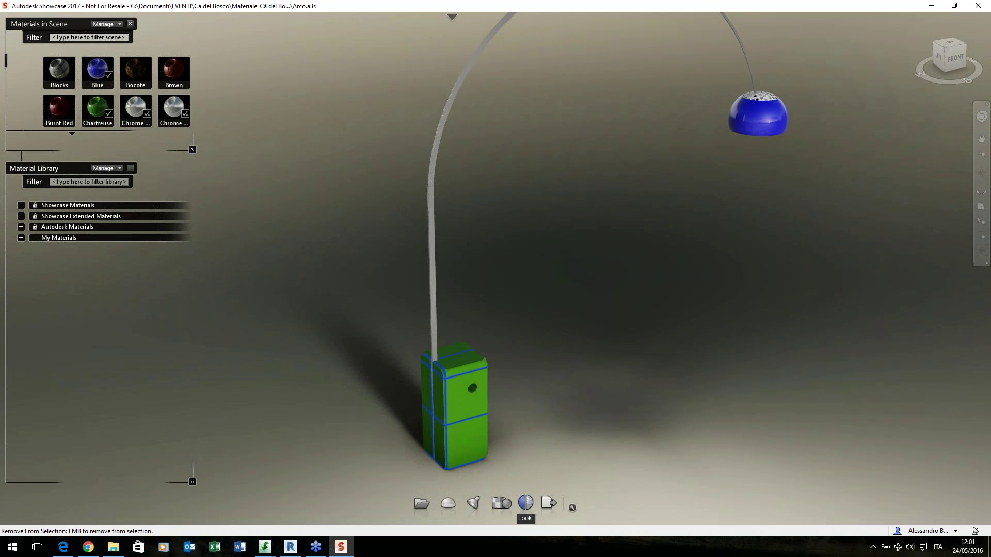
{"action": "left_click", "coordinate": [596, 426]}
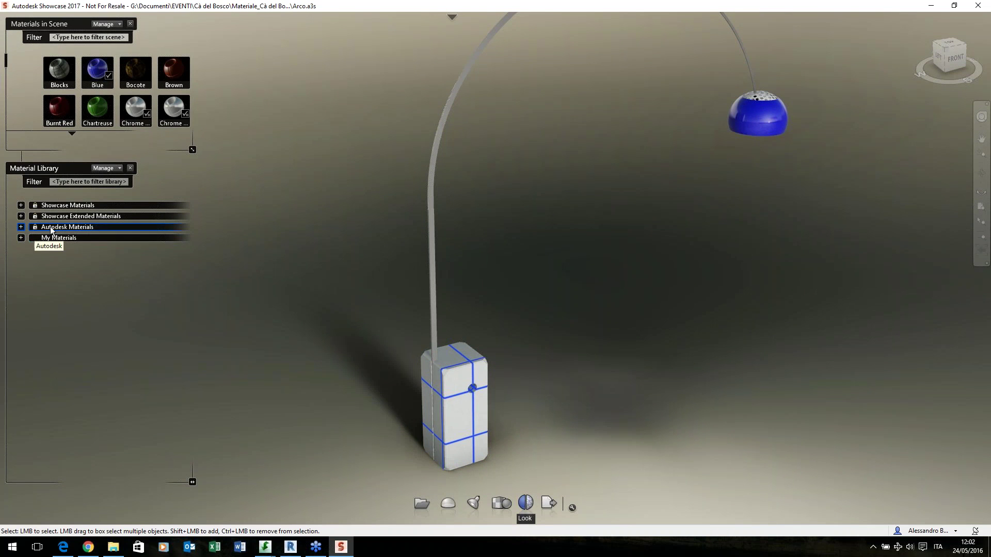
Assign a pale blue-green glass from the Glass group of Showcase Extended Materials to the lamp's base block
{"action": "left_click", "coordinate": [20, 227]}
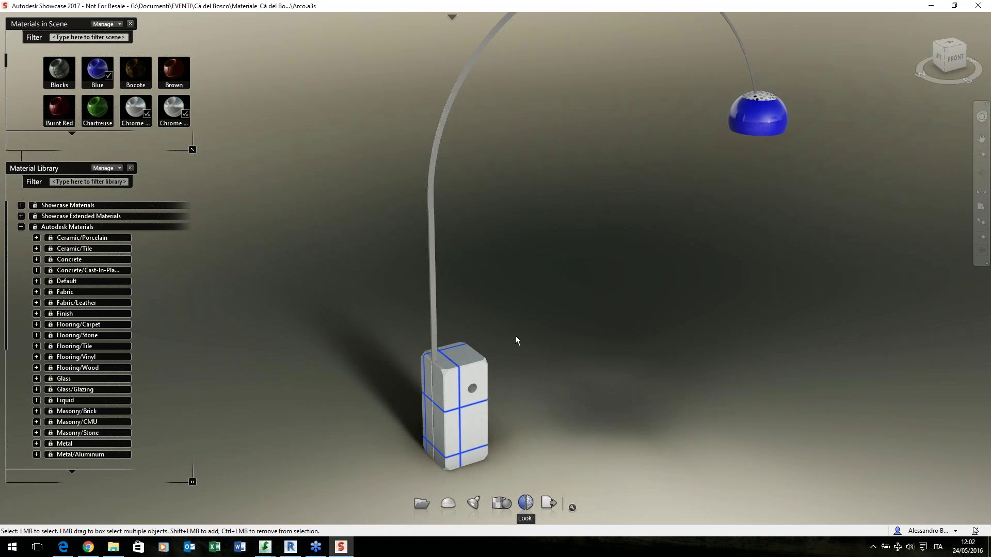
{"action": "left_click_drag", "start_coordinate": [336, 358], "coordinate": [330, 376], "text": "alt"}
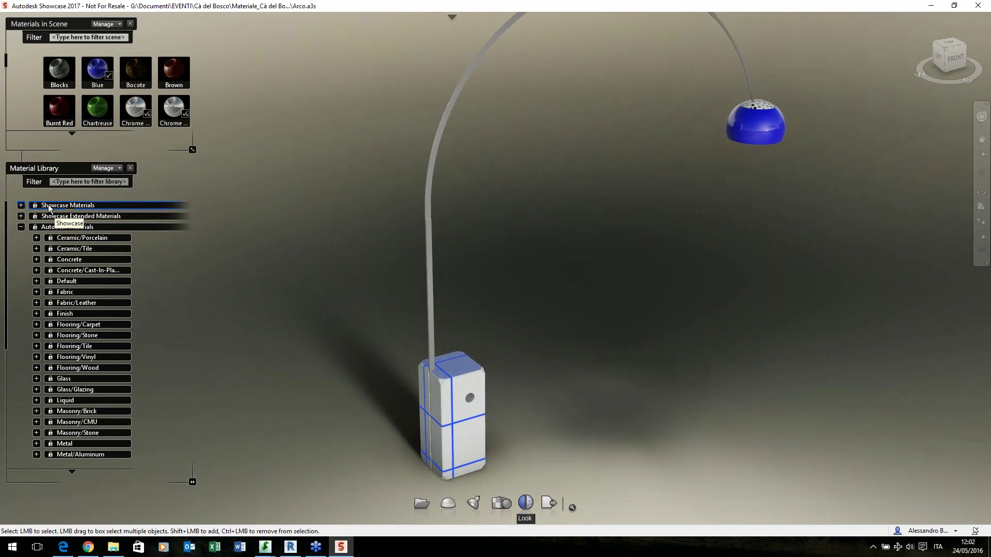
{"action": "left_click", "coordinate": [64, 216]}
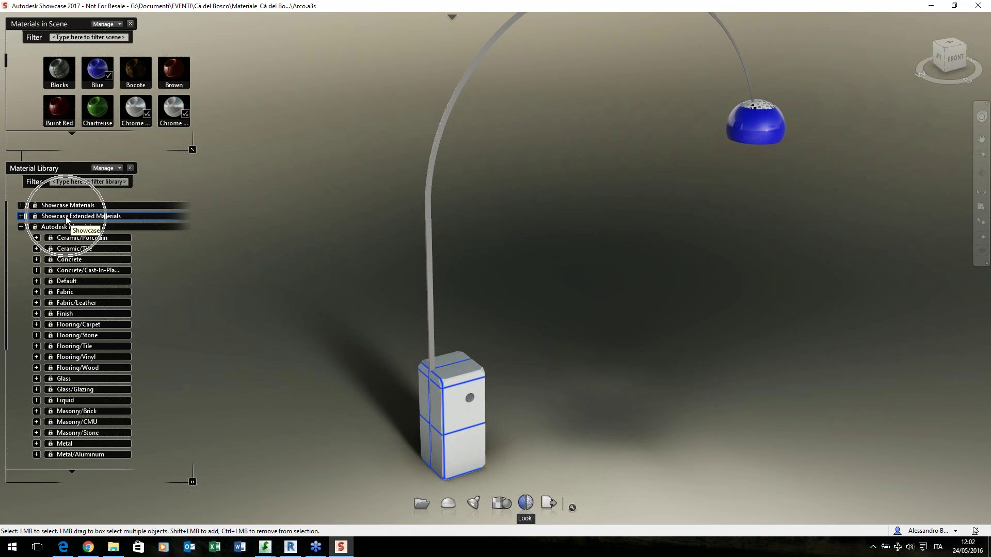
{"action": "double_click", "coordinate": [66, 216]}
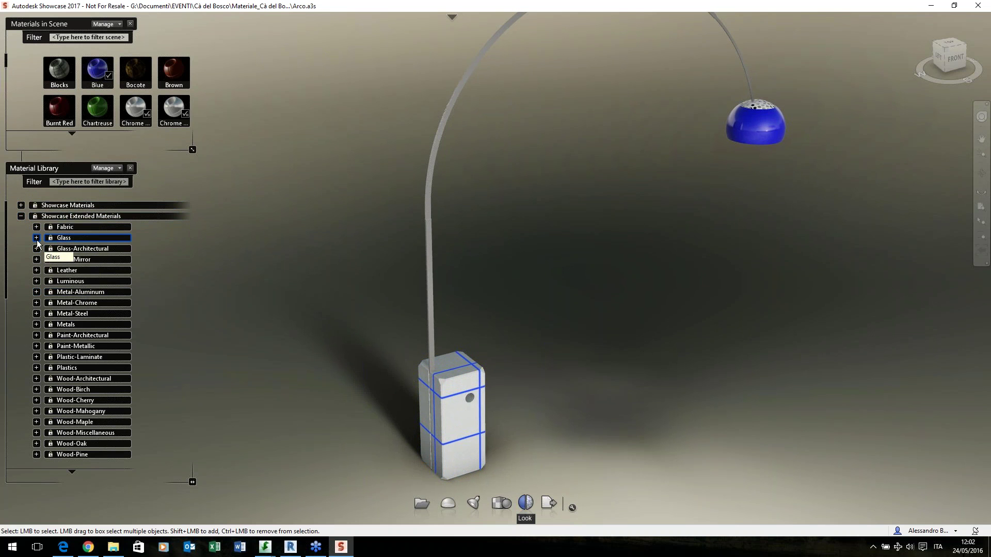
{"action": "left_click", "coordinate": [36, 238]}
{"action": "right_click", "coordinate": [61, 284]}
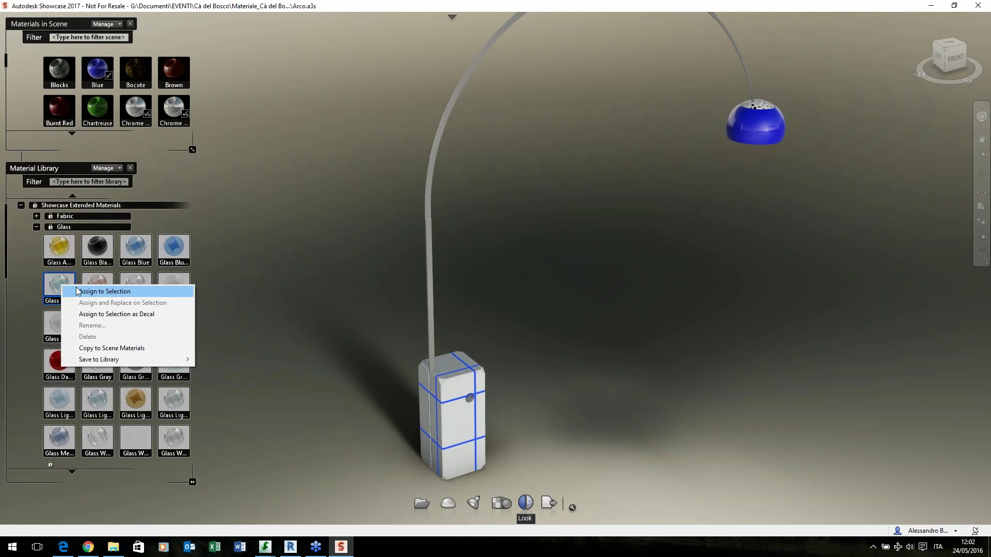
{"action": "left_click", "coordinate": [78, 290]}
{"action": "left_click", "coordinate": [562, 438]}
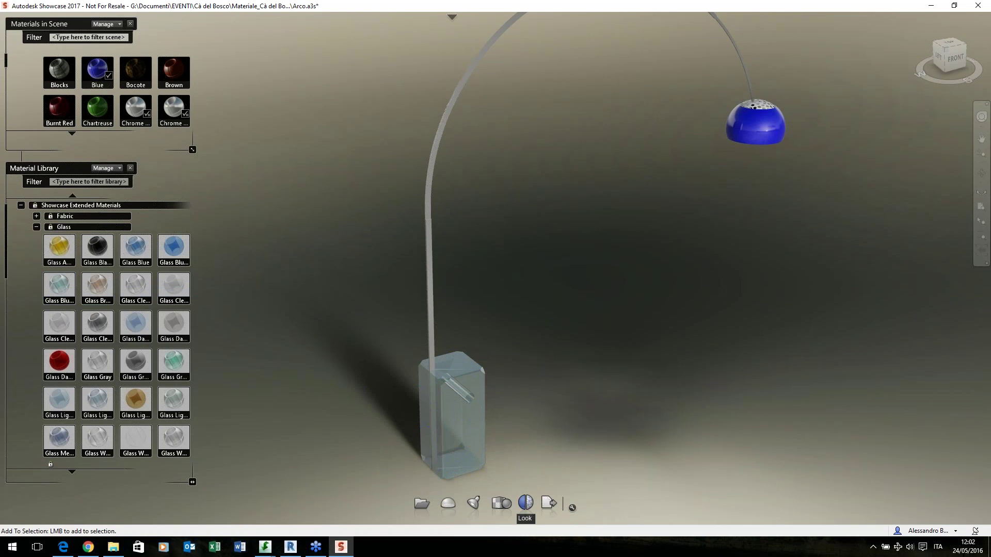
{"action": "mouse_move", "coordinate": [555, 449]}
{"action": "left_mouse_down"}
{"action": "mouse_move", "coordinate": [526, 414]}
{"action": "mouse_move", "coordinate": [516, 331]}
{"action": "mouse_move", "coordinate": [510, 404]}
{"action": "mouse_move", "coordinate": [536, 399]}
{"action": "left_mouse_up"}
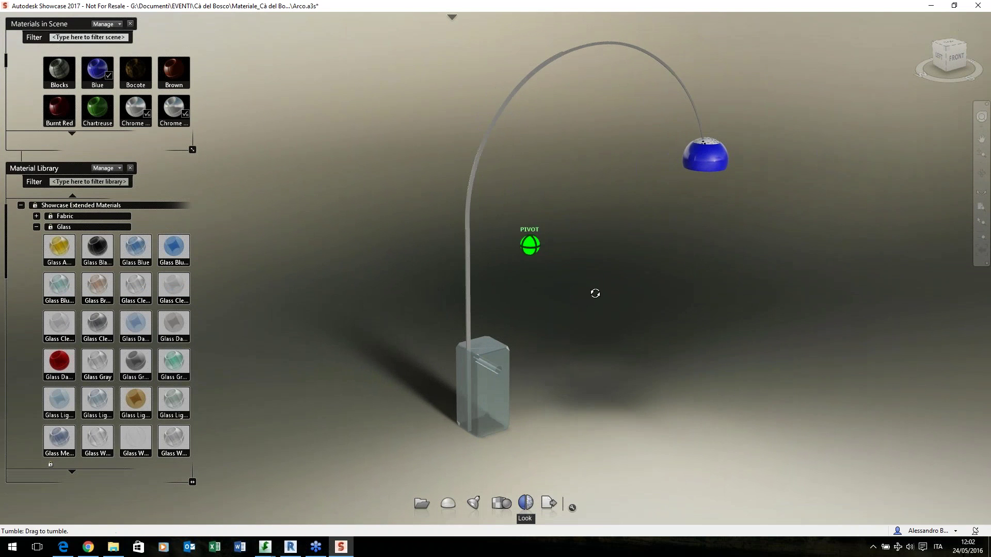
{"action": "left_click_drag", "start_coordinate": [592, 292], "coordinate": [562, 309], "text": "alt"}
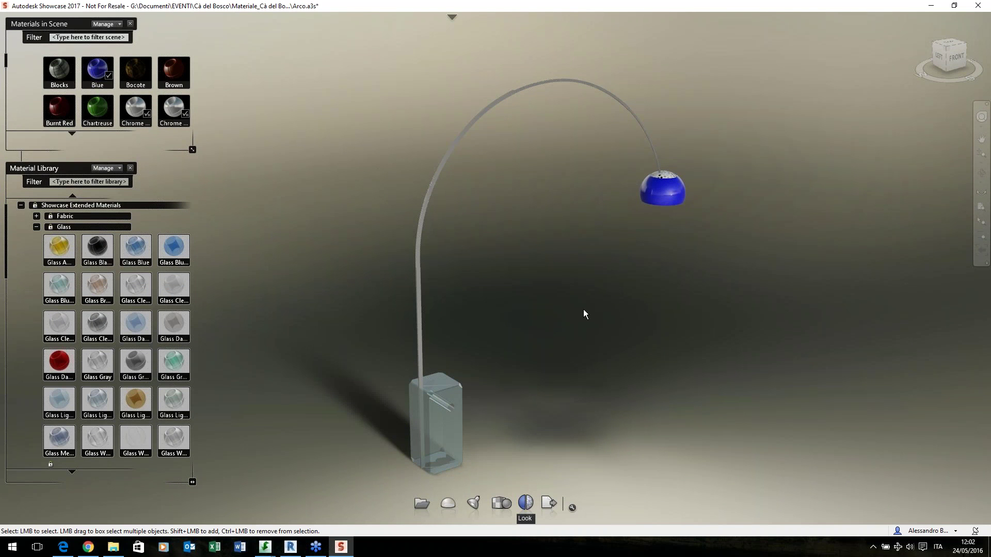
Show the alternative lineups and preview the lampshade in Cromo, Bianca, Gialla and Blu Lucida, examining the shade up close
{"action": "key", "text": "a"}
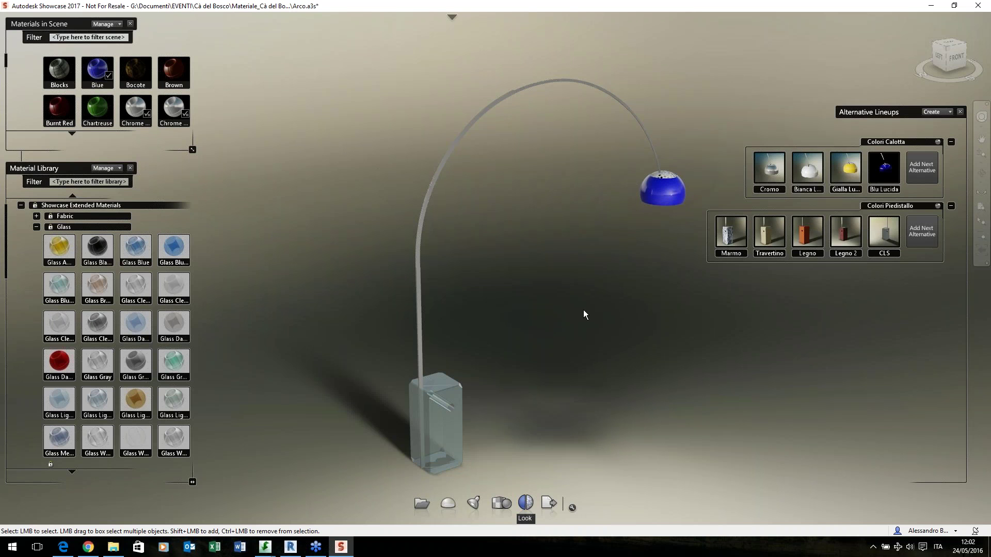
{"action": "left_click", "coordinate": [769, 170]}
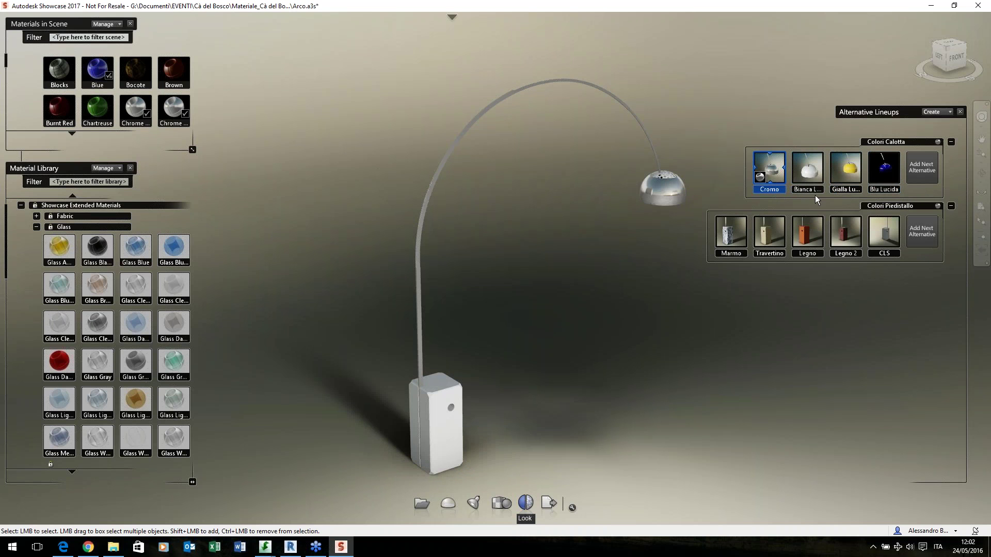
{"action": "left_click", "coordinate": [800, 178]}
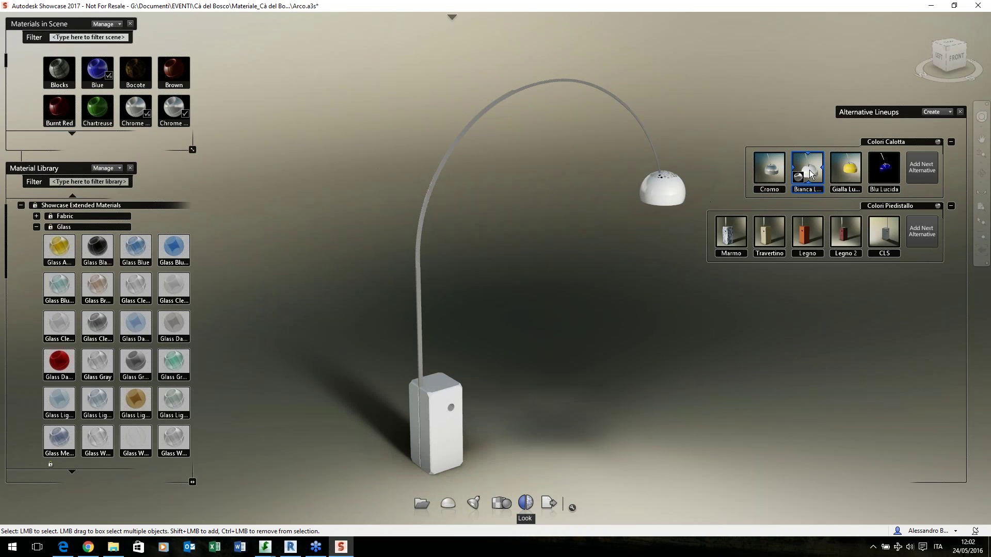
{"action": "left_click", "coordinate": [845, 171]}
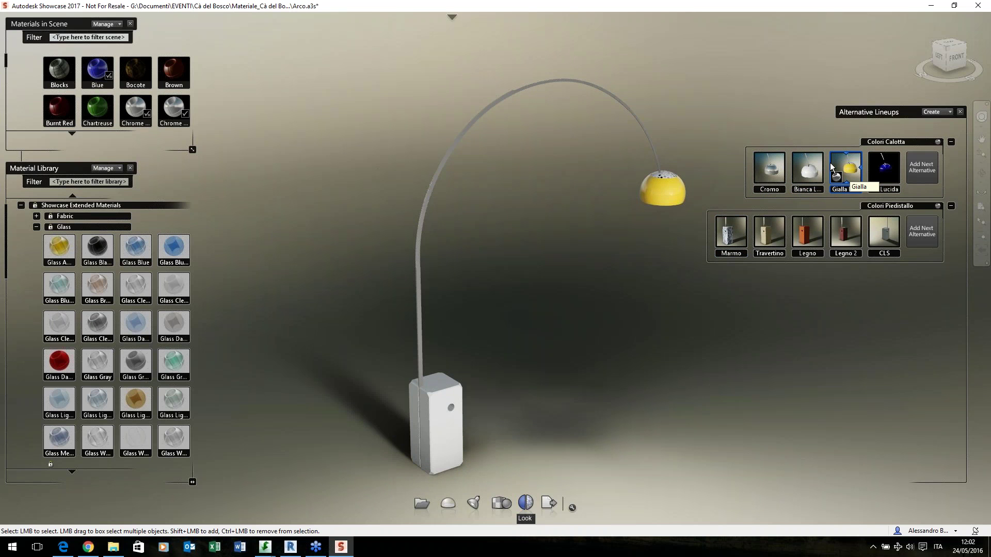
{"action": "left_click", "coordinate": [883, 168]}
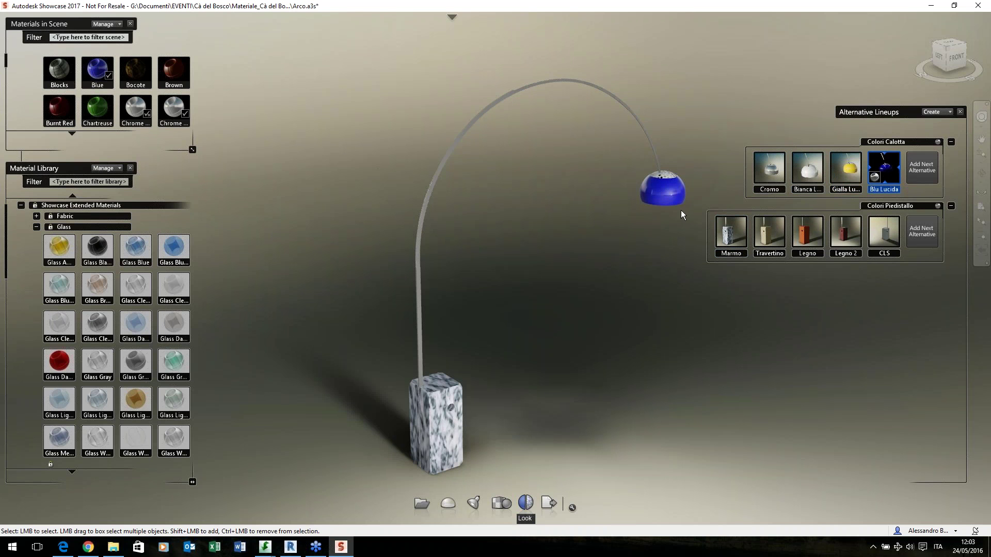
{"action": "scroll", "coordinate": [679, 191], "scroll_direction": "up", "scroll_amount": 5}
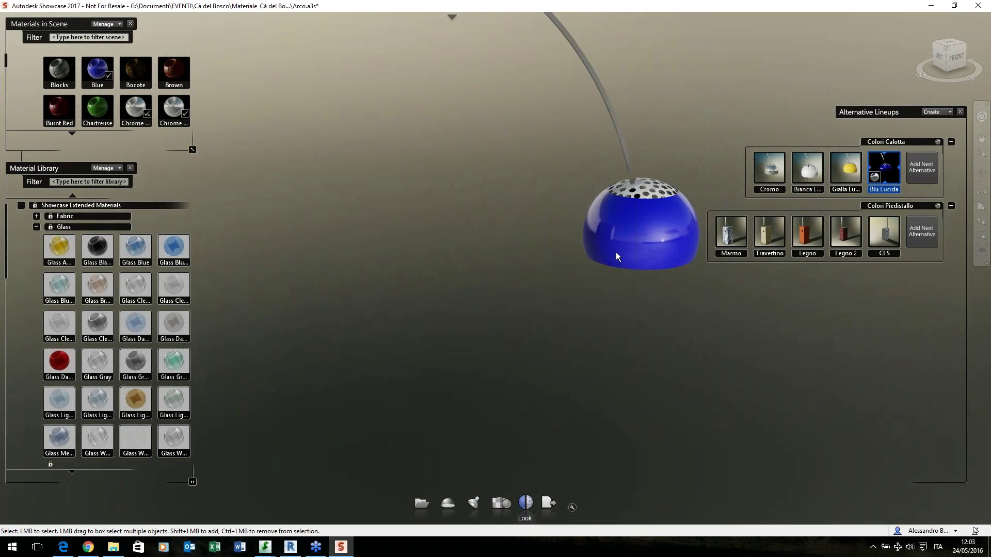
{"action": "mouse_move", "coordinate": [616, 256]}
{"action": "left_mouse_down", "text": "alt"}
{"action": "mouse_move", "coordinate": [633, 273]}
{"action": "mouse_move", "coordinate": [576, 277]}
{"action": "mouse_move", "coordinate": [543, 354]}
{"action": "mouse_move", "coordinate": [495, 402]}
{"action": "mouse_move", "coordinate": [455, 387]}
{"action": "mouse_move", "coordinate": [609, 256]}
{"action": "left_mouse_up", "text": "alt"}
{"action": "scroll", "coordinate": [592, 278], "scroll_direction": "down", "scroll_amount": 3}
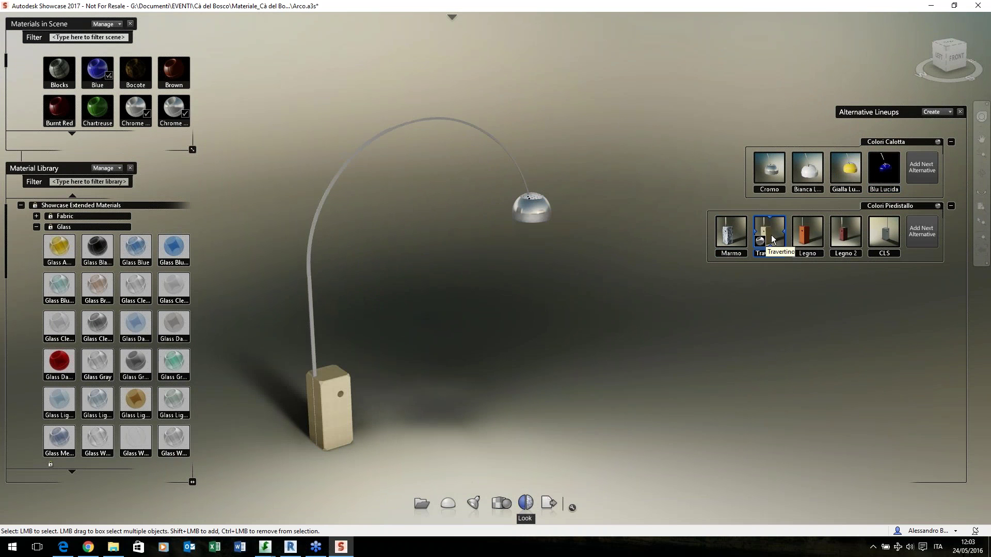
Compare the Bianca shade with the Travertino and Legno base alternatives, and view the Legno base from another angle
{"action": "left_click", "coordinate": [799, 238]}
{"action": "left_click", "coordinate": [807, 171]}
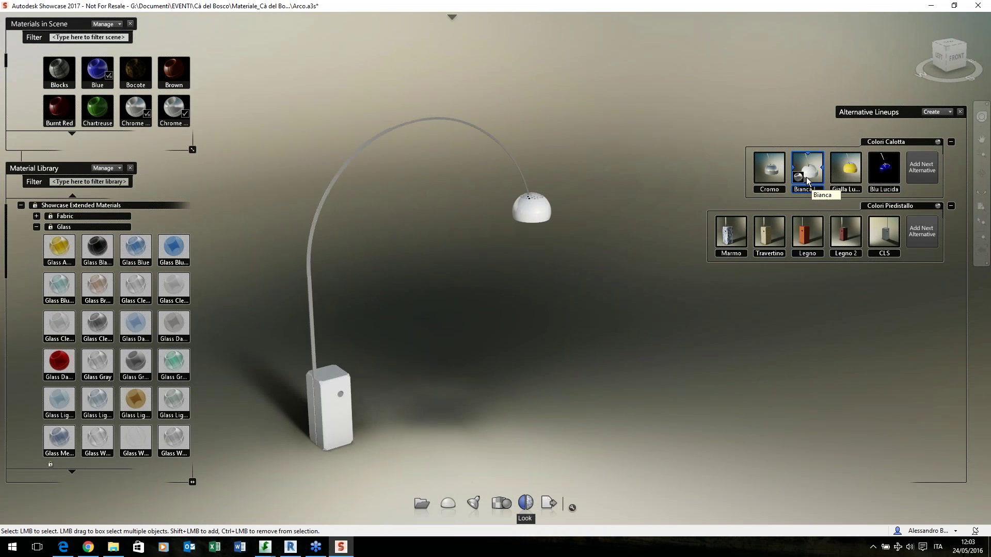
{"action": "left_click", "coordinate": [773, 240]}
{"action": "left_click", "coordinate": [807, 232]}
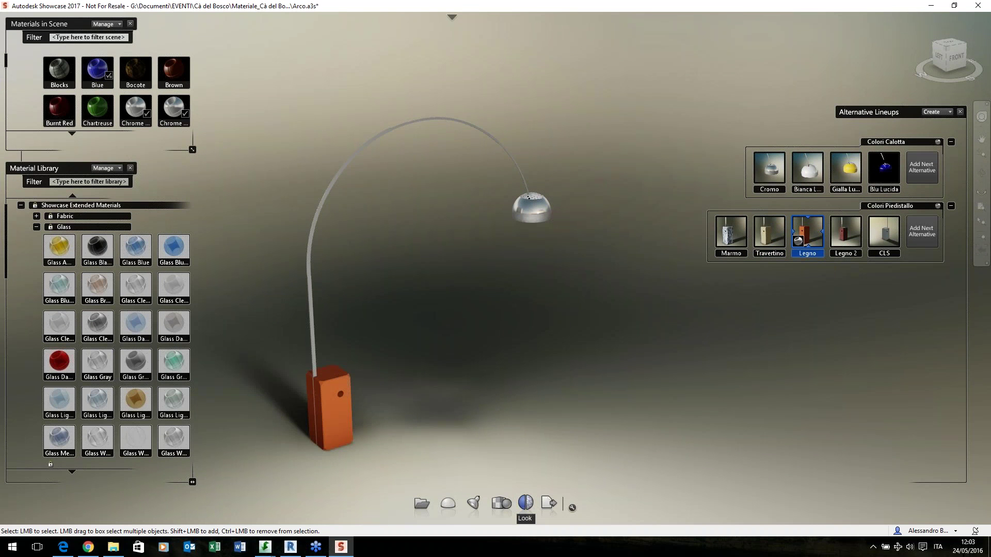
{"action": "mouse_move", "coordinate": [458, 358]}
{"action": "middle_mouse_down"}
{"action": "mouse_move", "coordinate": [489, 347]}
{"action": "mouse_move", "coordinate": [514, 359]}
{"action": "mouse_move", "coordinate": [554, 356]}
{"action": "middle_mouse_up"}
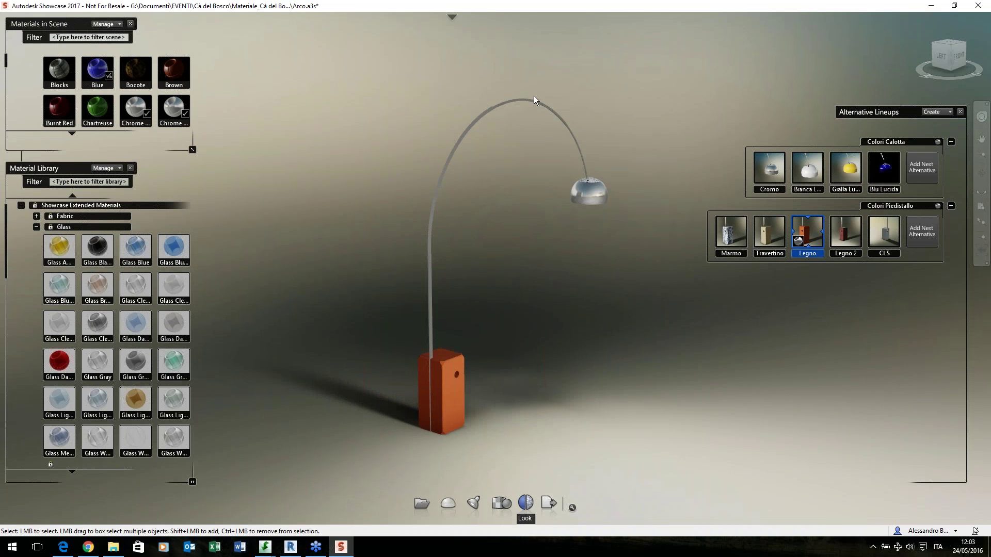
Close Showcase without saving the Arco scene, minimize Revit, and launch 3ds Max 2017 from the desktop
{"action": "left_click", "coordinate": [970, 5]}
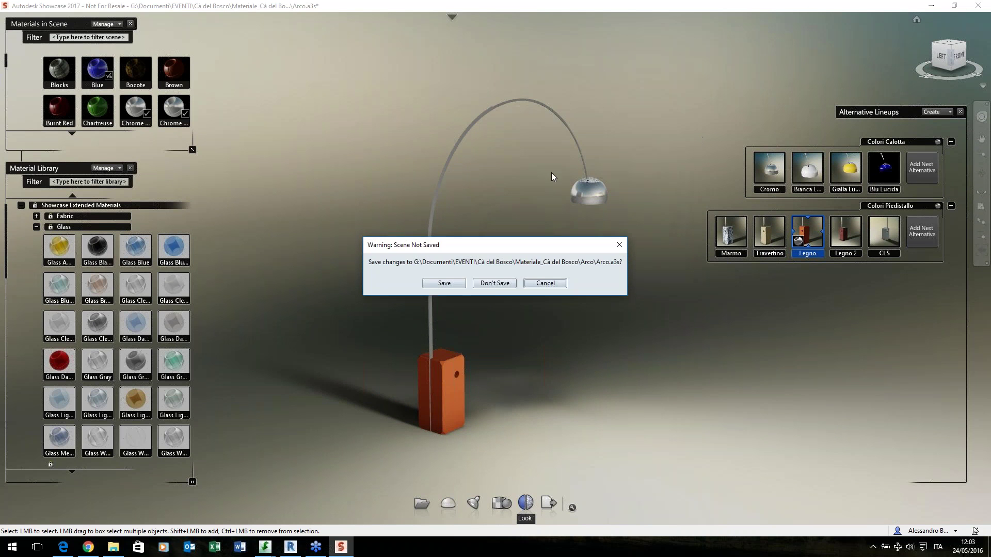
{"action": "left_click", "coordinate": [492, 283]}
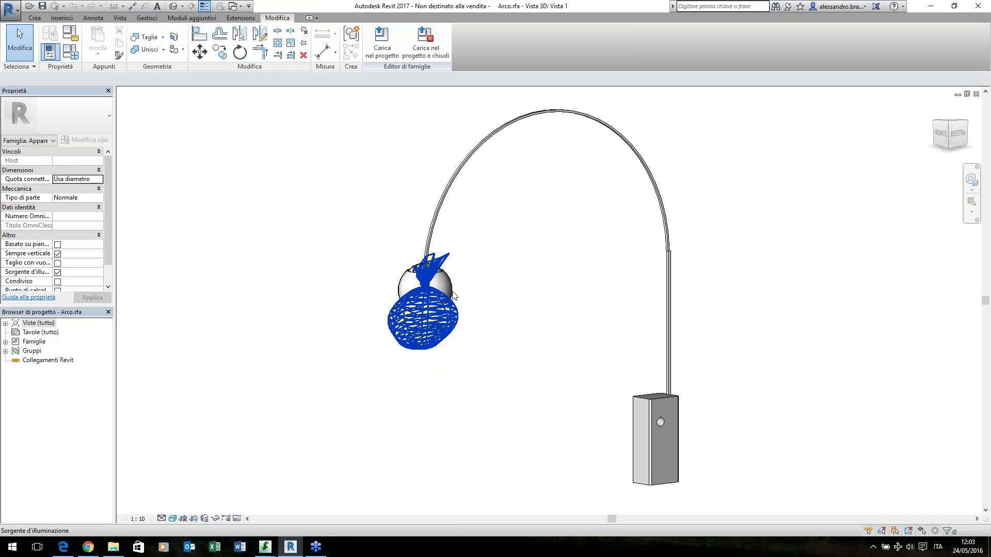
{"action": "left_click", "coordinate": [930, 6]}
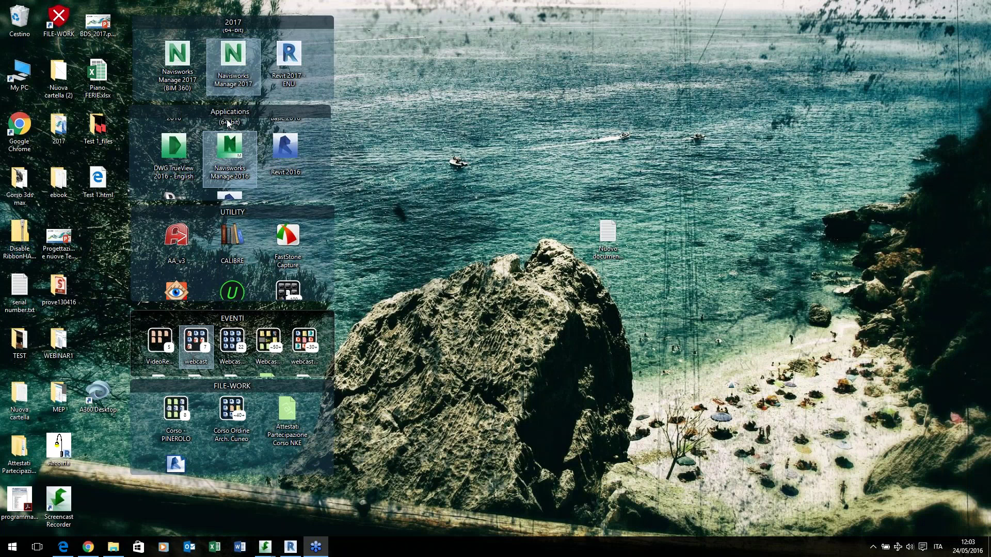
{"action": "scroll", "coordinate": [239, 72], "scroll_direction": "up", "scroll_amount": 2}
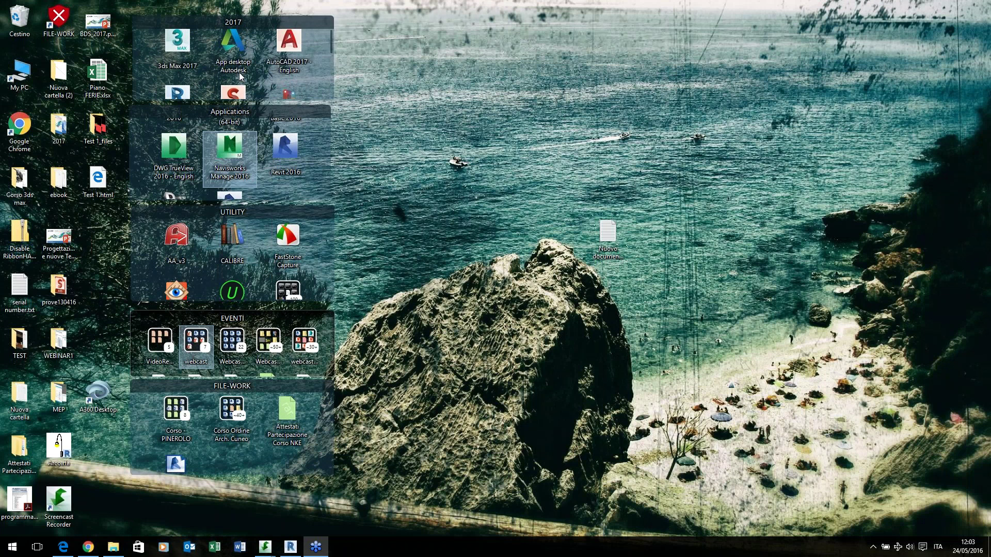
{"action": "double_click", "coordinate": [182, 47]}
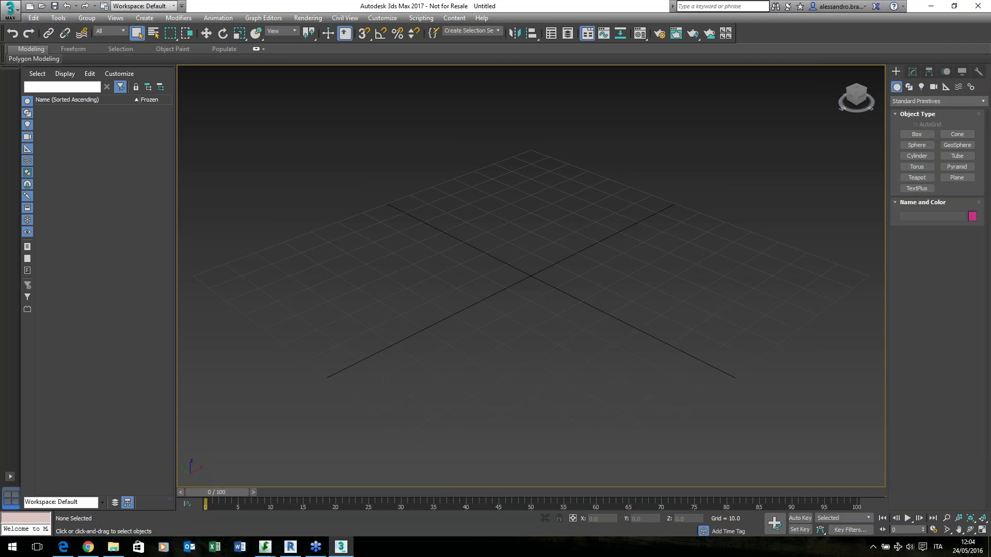
Switch to Revit, close the Arco family, and open the recent project Edificio_Finito_2017
{"action": "left_click", "coordinate": [290, 547]}
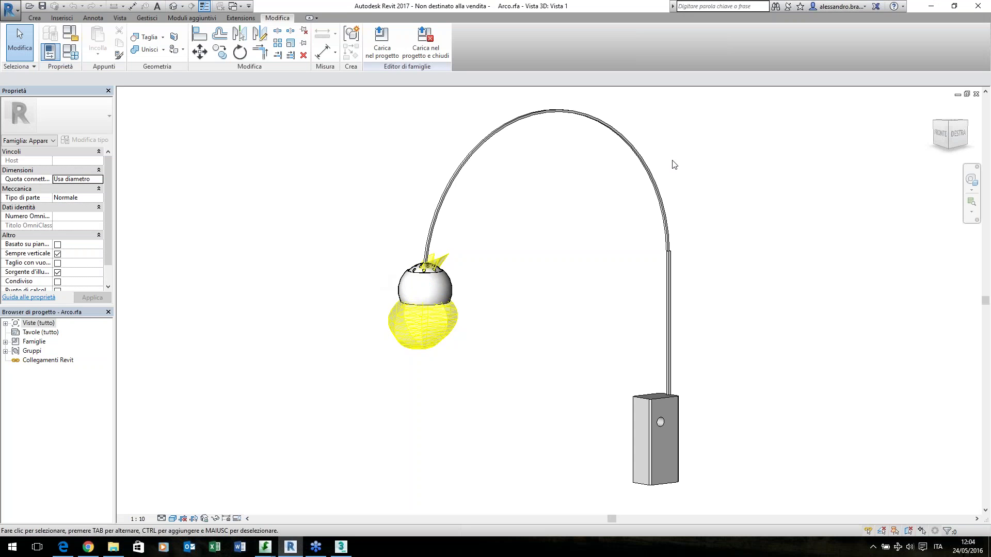
{"action": "left_click", "coordinate": [975, 93]}
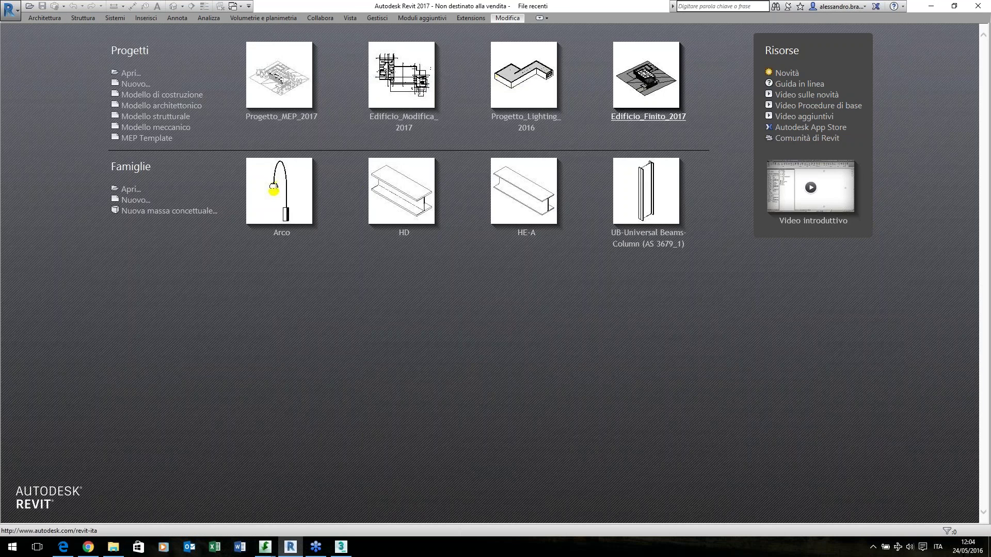
{"action": "left_click", "coordinate": [646, 74]}
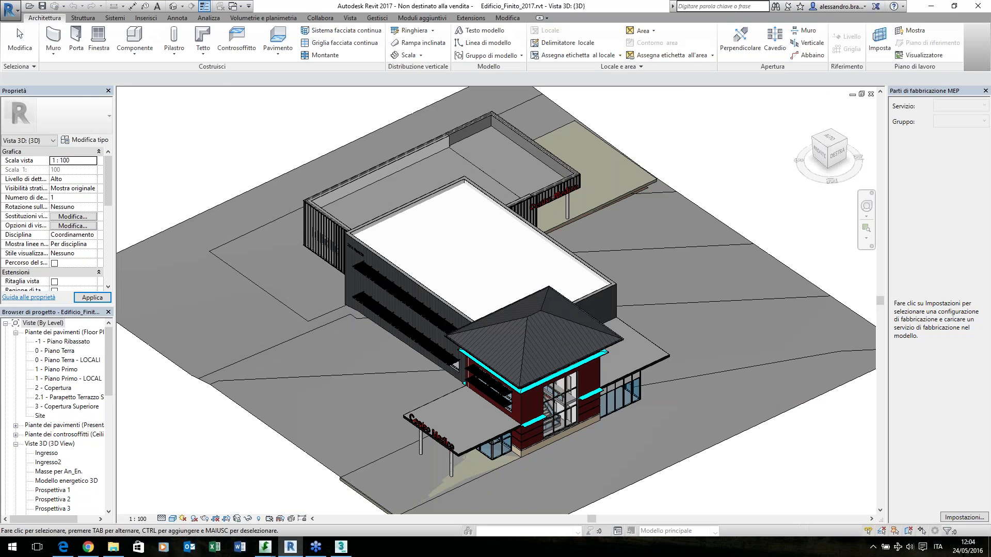
Review the Suite Workflows available for the building project in Revit, and switch to 3ds Max
{"action": "left_click", "coordinate": [10, 9]}
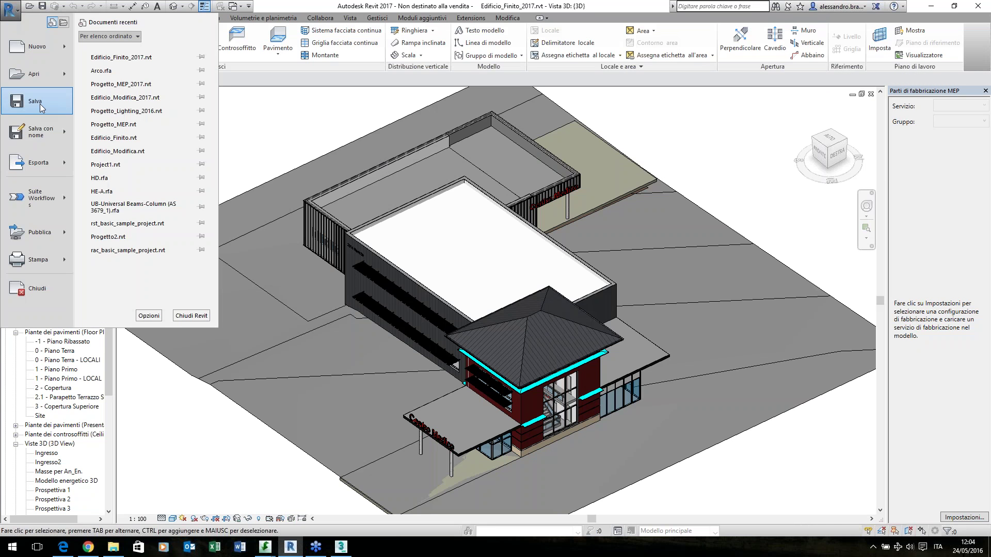
{"action": "mouse_move", "coordinate": [55, 194]}
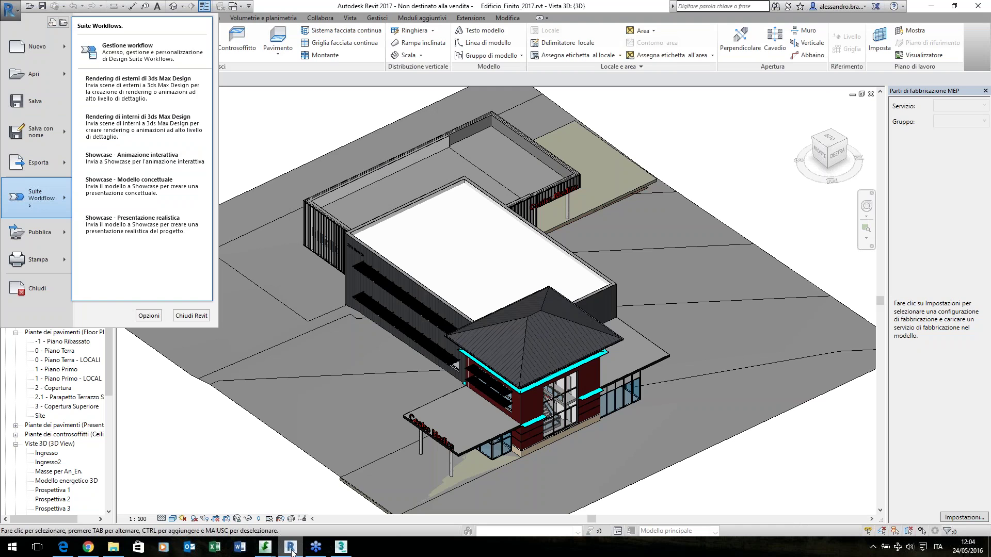
{"action": "left_click", "coordinate": [341, 547]}
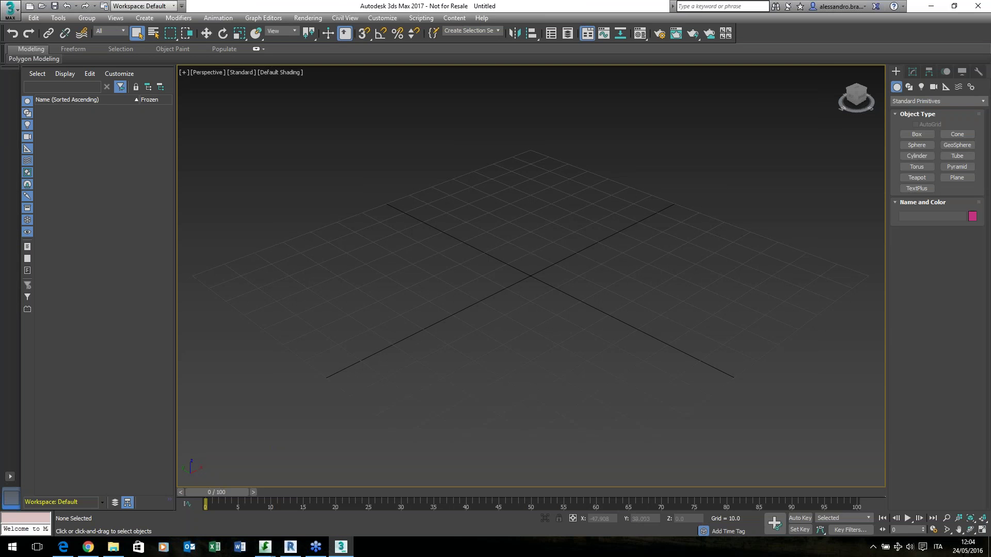
Open the recent scene edificio finito_2017.max and continue loading despite the missing external files
{"action": "middle_click_drag", "start_coordinate": [319, 292], "coordinate": [314, 293]}
{"action": "left_click", "coordinate": [10, 9]}
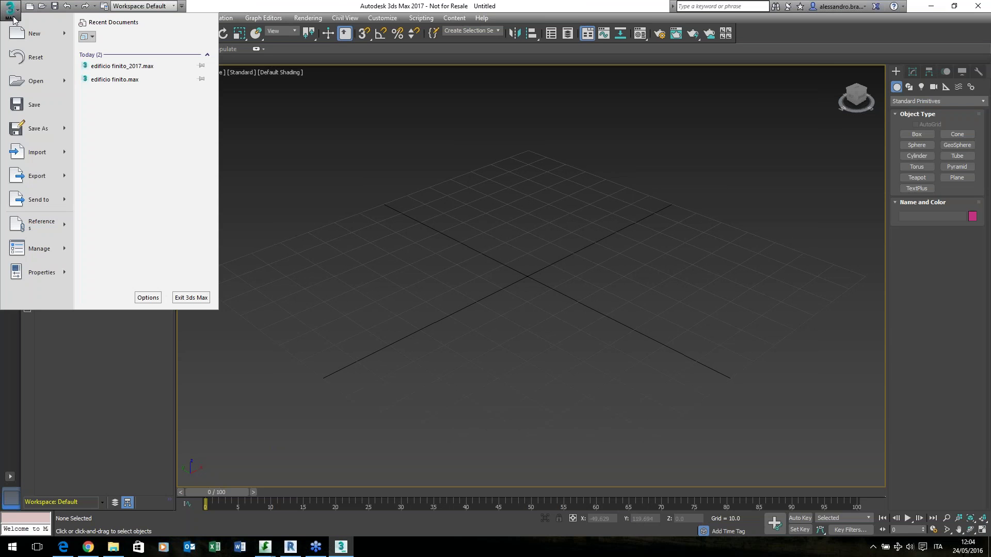
{"action": "left_click", "coordinate": [138, 66]}
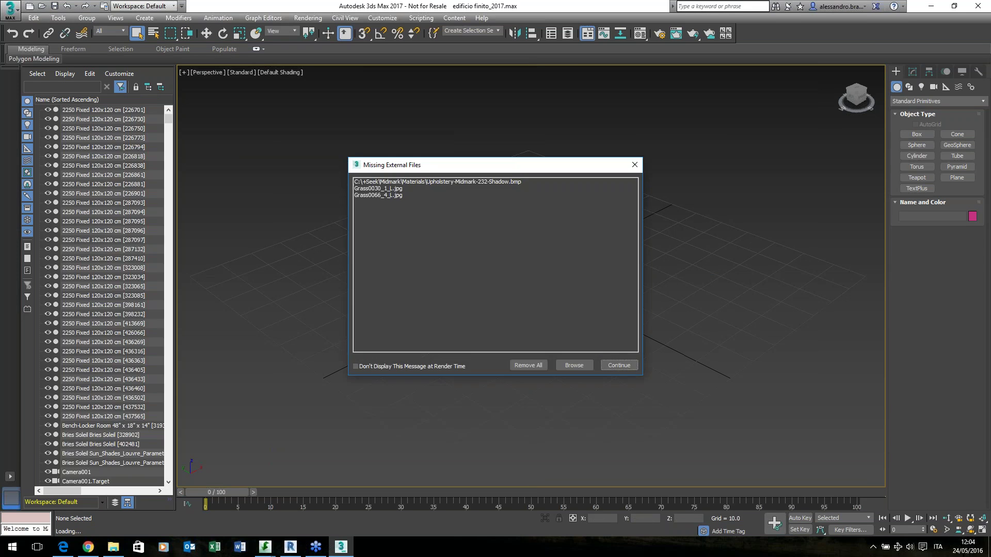
{"action": "left_click", "coordinate": [617, 366]}
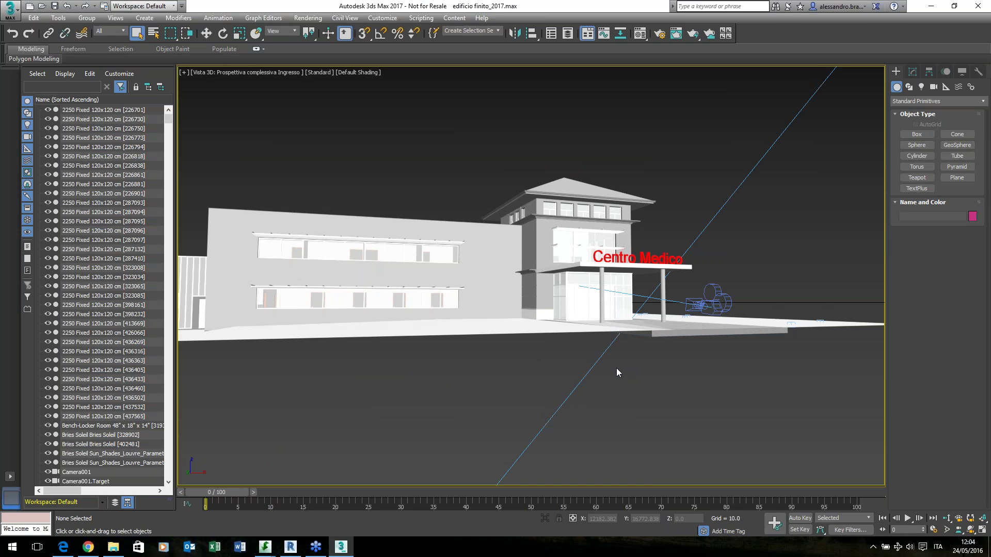
Examine the linked Revit file of the scene in Manage Links and close the dialog
{"action": "left_click", "coordinate": [11, 9]}
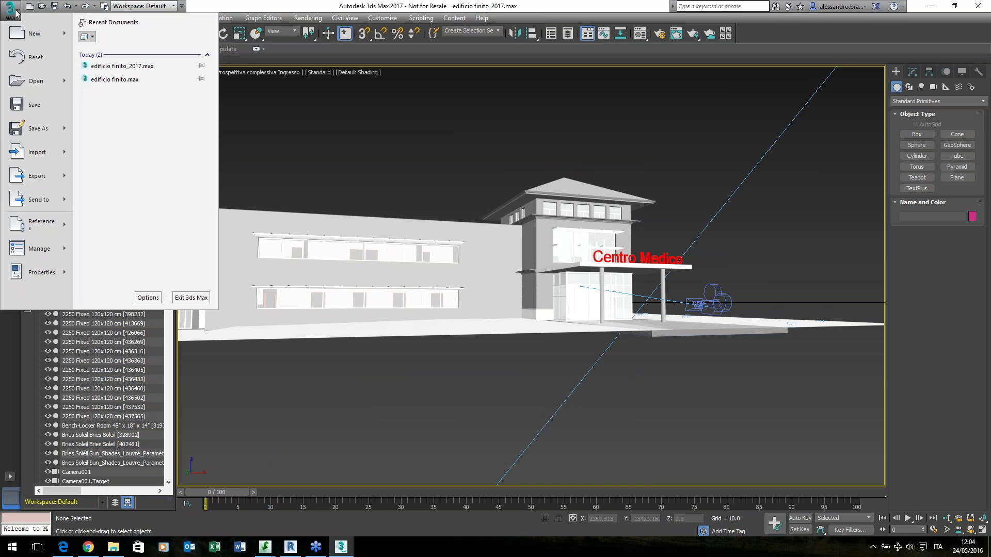
{"action": "mouse_move", "coordinate": [66, 227]}
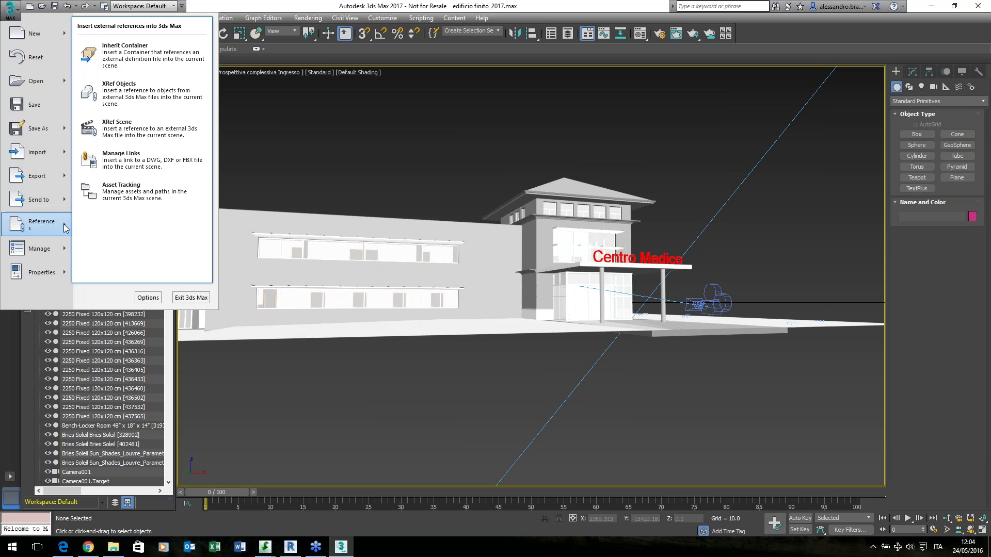
{"action": "left_click", "coordinate": [144, 167]}
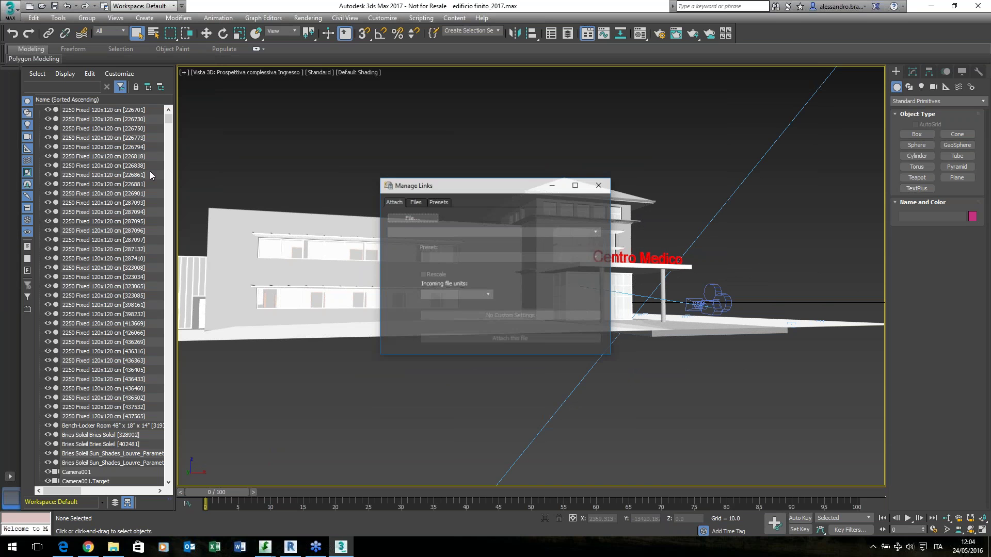
{"action": "left_click", "coordinate": [415, 202]}
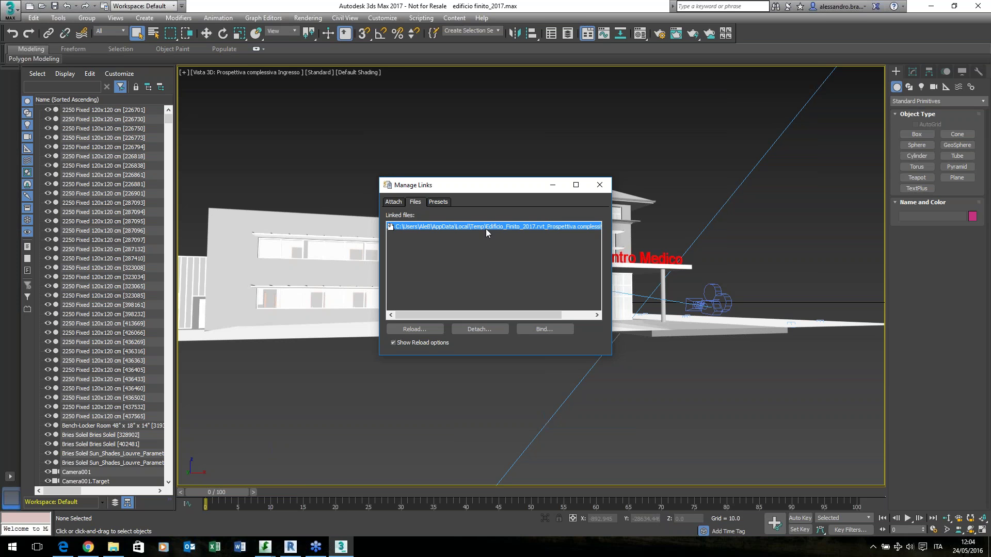
{"action": "left_click", "coordinate": [598, 187]}
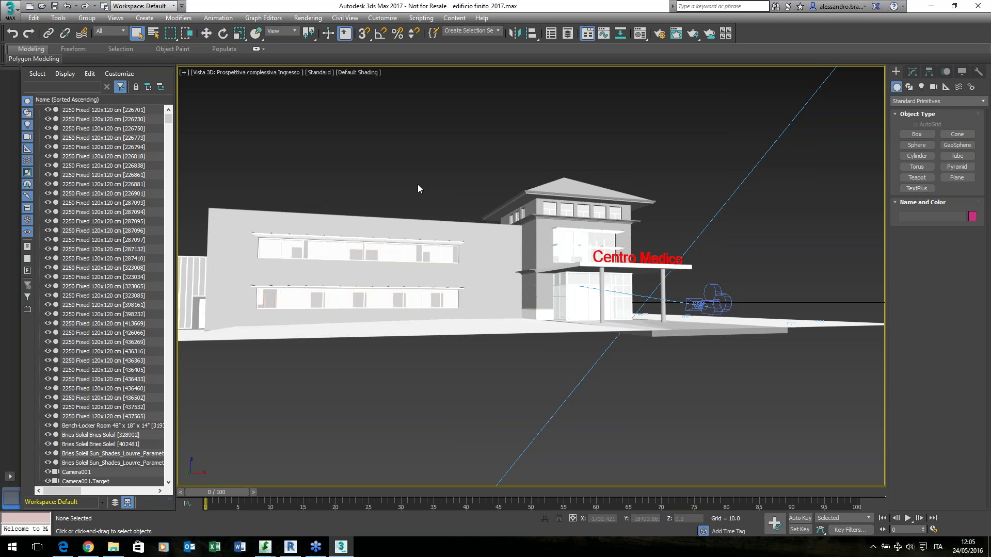
Switch the viewport to Perspective, orbit out to the whole site, and select the sun and sky system above the building
{"action": "key", "text": "p"}
{"action": "scroll", "coordinate": [417, 184], "scroll_direction": "down", "scroll_amount": 5}
{"action": "middle_click_drag", "start_coordinate": [417, 184], "coordinate": [634, 210], "text": "alt"}
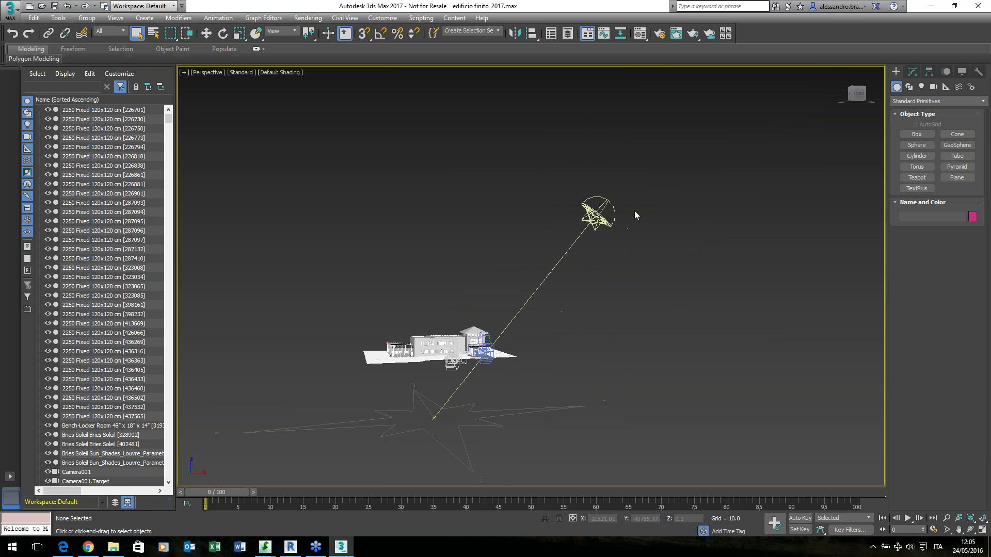
{"action": "left_click", "coordinate": [599, 216]}
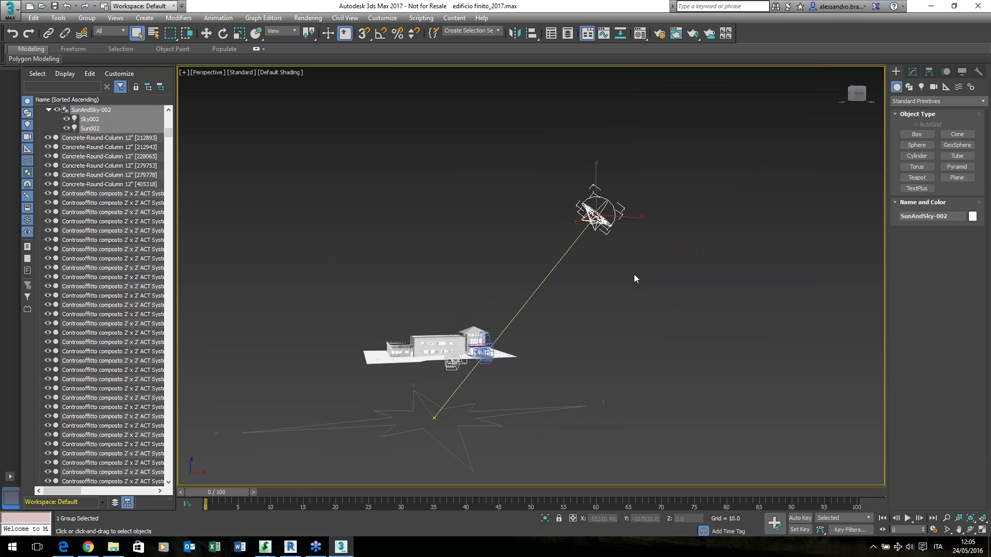
{"action": "middle_click_drag", "start_coordinate": [589, 294], "coordinate": [586, 319]}
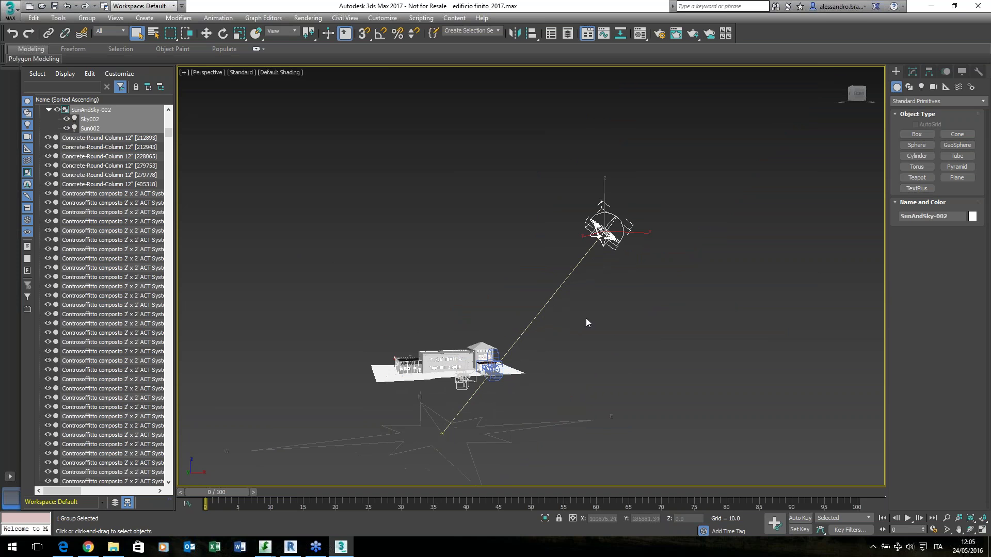
Switch to Revit and turn on shadows in the building's 3D view
{"action": "left_click", "coordinate": [290, 547]}
{"action": "scroll", "coordinate": [341, 395], "scroll_direction": "down", "scroll_amount": 2}
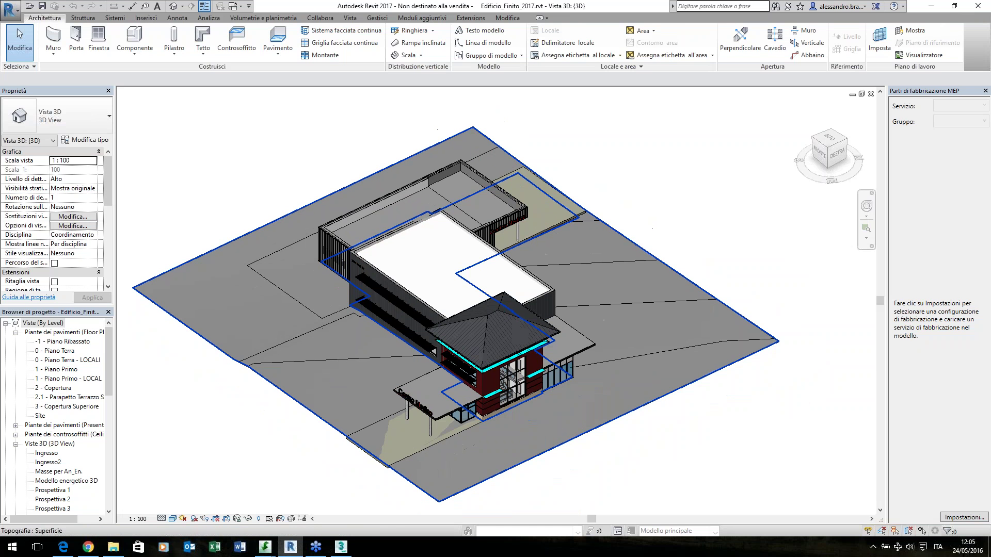
{"action": "left_click", "coordinate": [194, 518]}
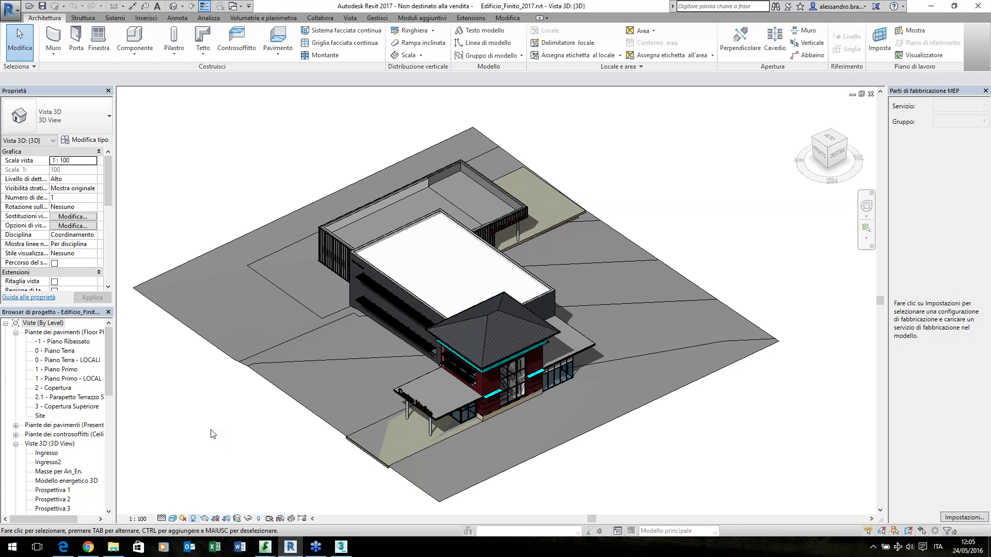
Try to save the fixed sun settings as a new preset and apply them to the 3D view
{"action": "left_click", "coordinate": [183, 519]}
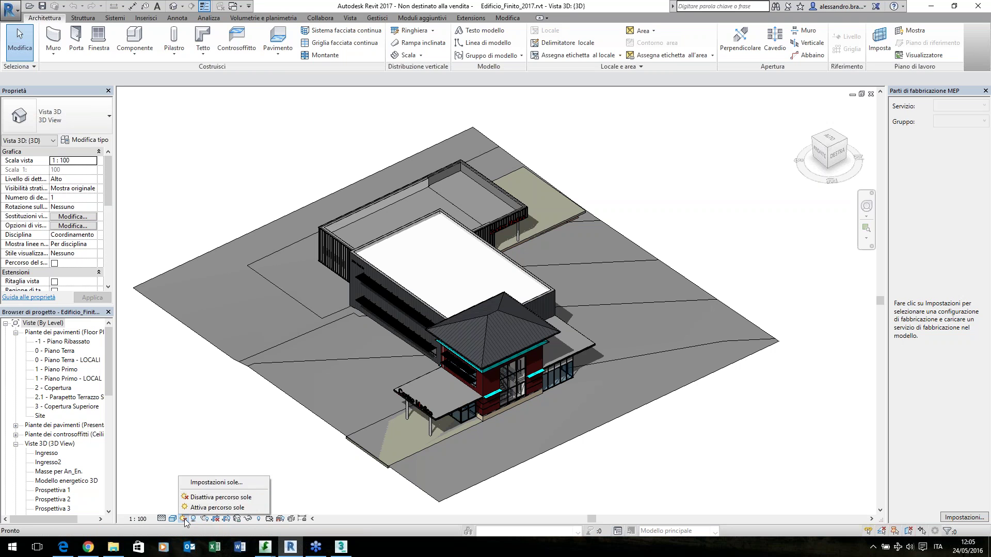
{"action": "left_click", "coordinate": [234, 484]}
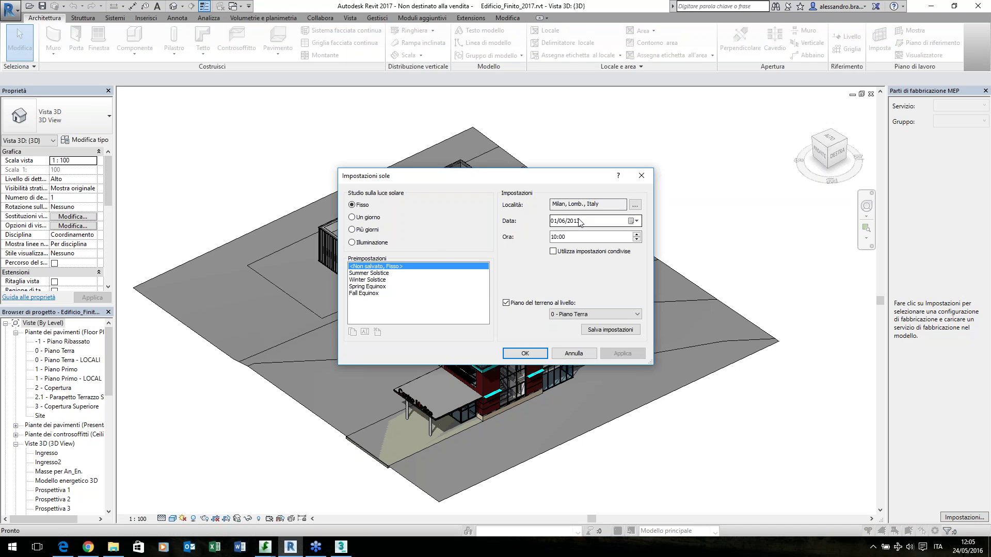
{"action": "left_click", "coordinate": [613, 333]}
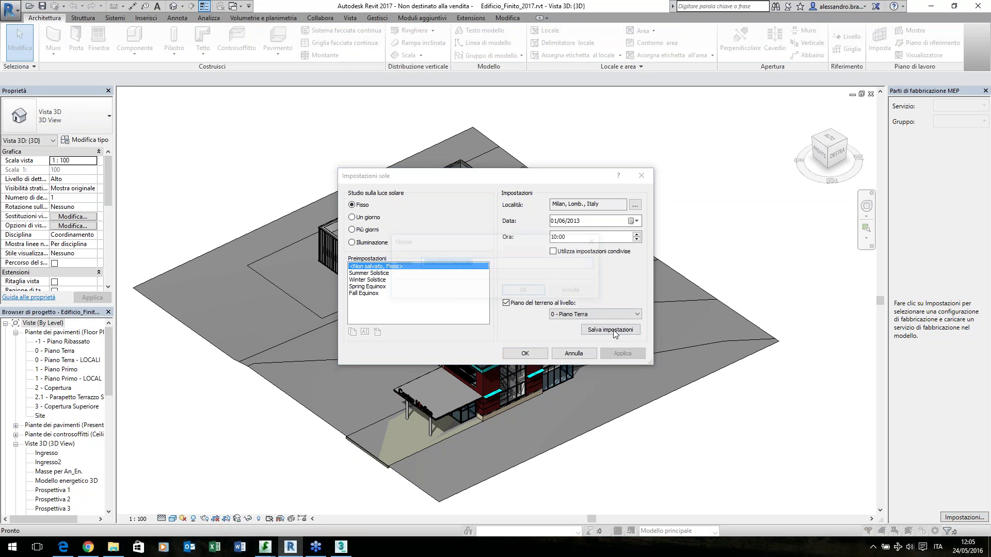
{"action": "left_click", "coordinate": [519, 298]}
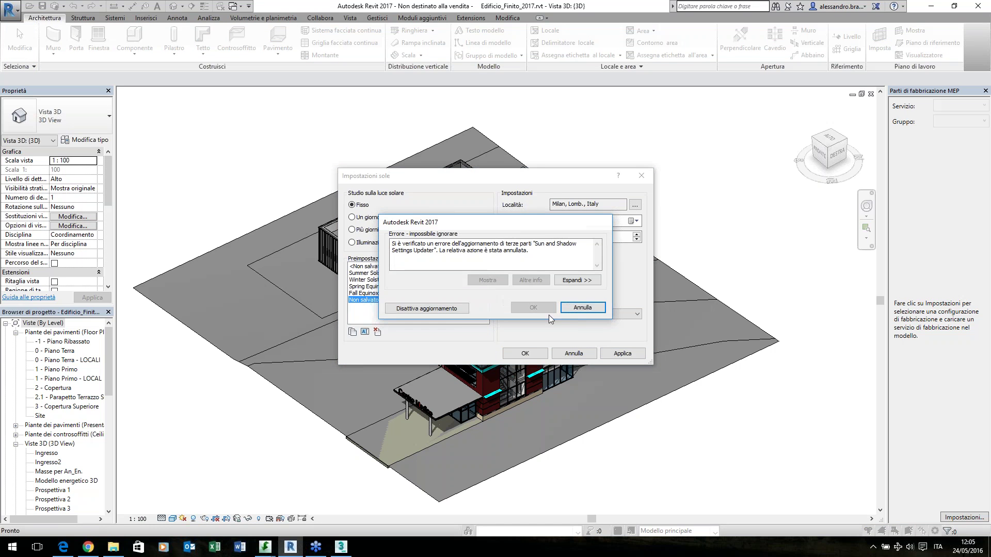
{"action": "left_click", "coordinate": [584, 309]}
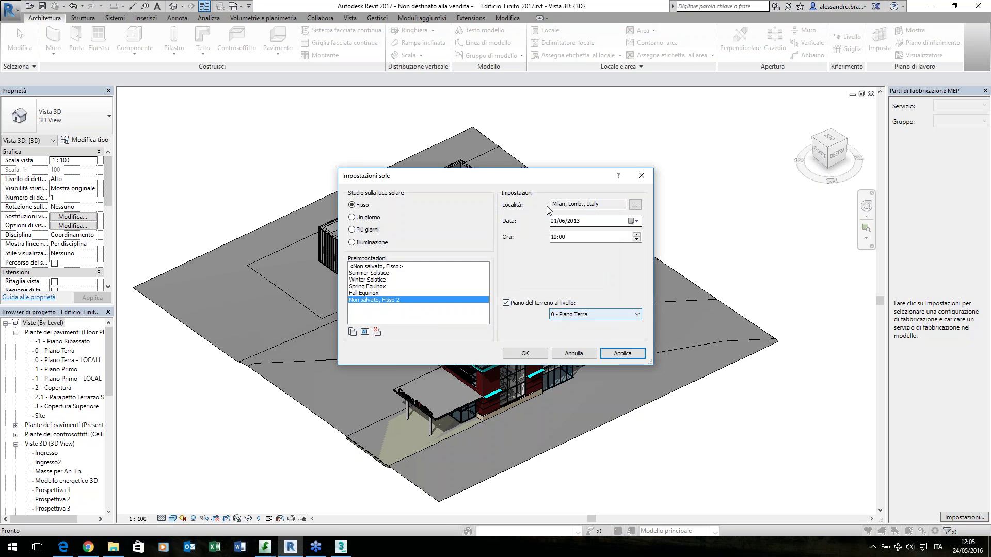
{"action": "left_click_drag", "start_coordinate": [454, 175], "coordinate": [615, 98]}
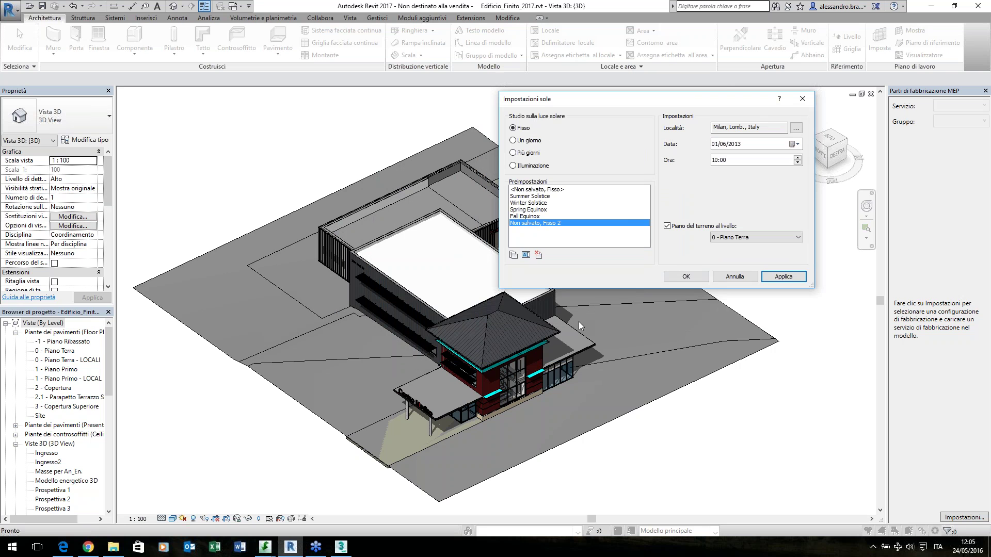
{"action": "left_click", "coordinate": [686, 276]}
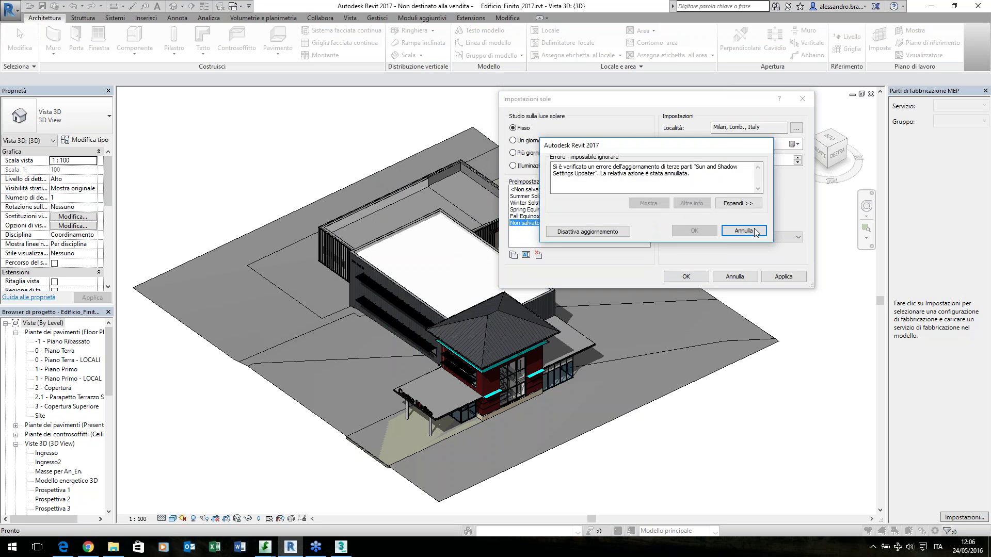
{"action": "left_click", "coordinate": [752, 232]}
Try to display the sun path around the building in the 3D view
{"action": "scroll", "coordinate": [616, 254], "scroll_direction": "up", "scroll_amount": 1}
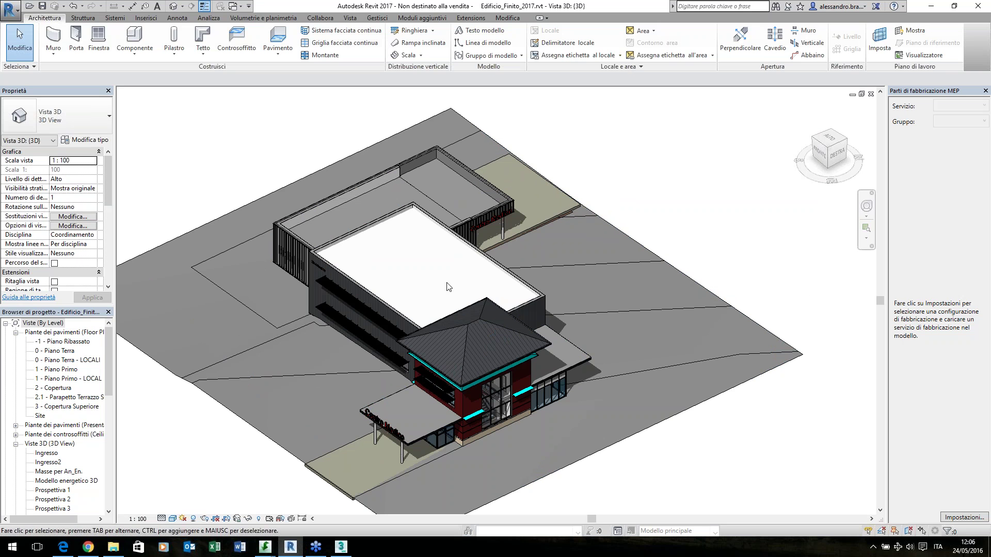
{"action": "left_click", "coordinate": [193, 519]}
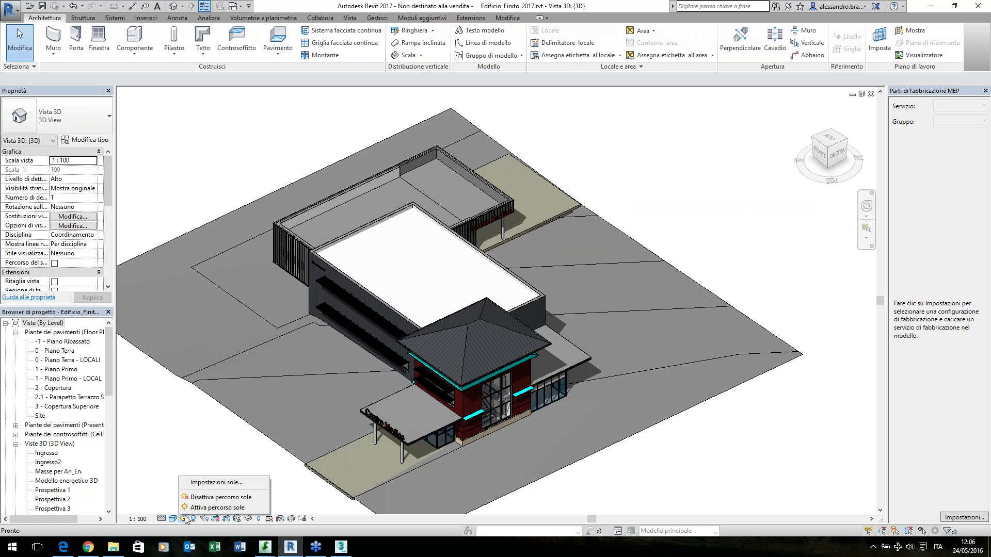
{"action": "left_click", "coordinate": [205, 479]}
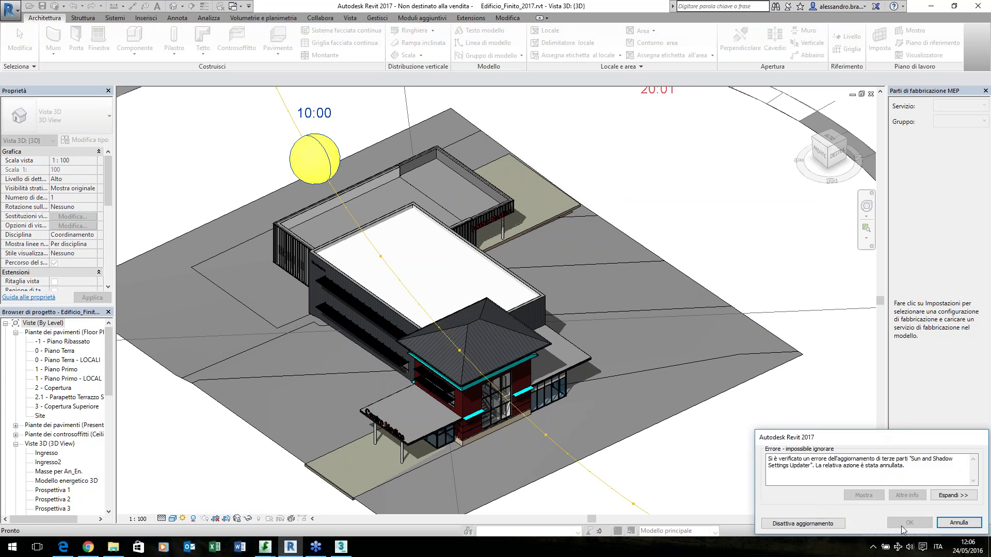
{"action": "left_click", "coordinate": [975, 523]}
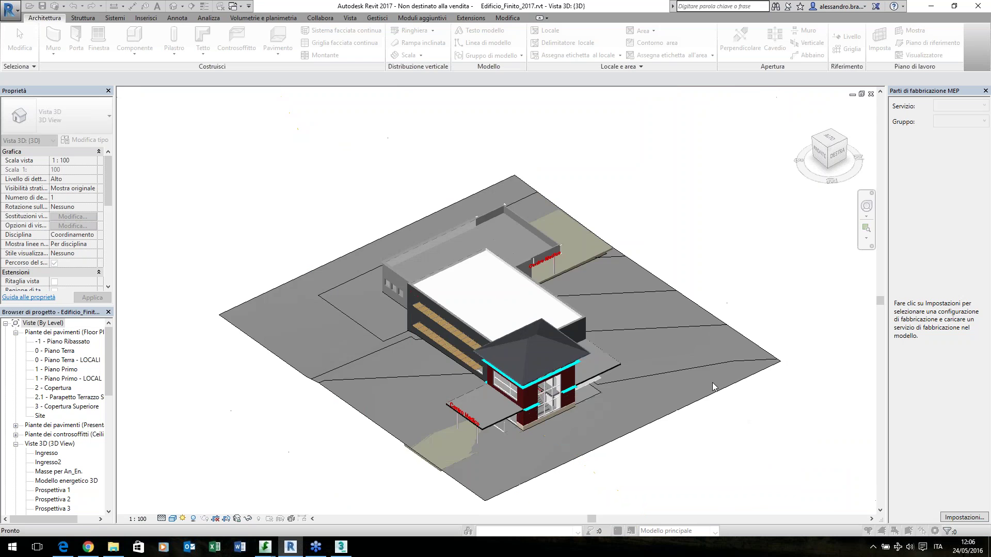
Close Revit without saving the changes to Edificio_Finito_2017.rvt and return to the 3ds Max scene
{"action": "middle_click_drag", "start_coordinate": [682, 435], "coordinate": [691, 432], "text": "shift"}
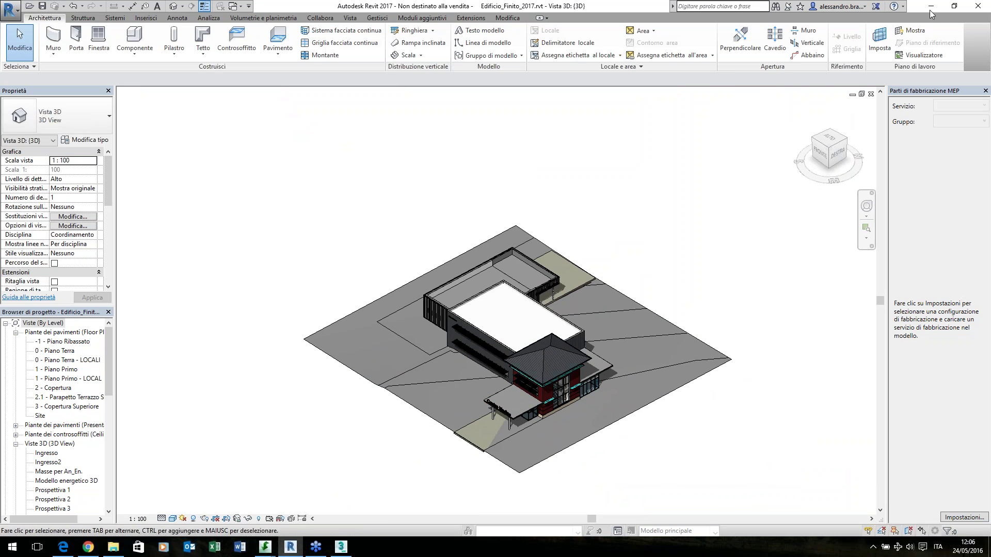
{"action": "left_click", "coordinate": [977, 7]}
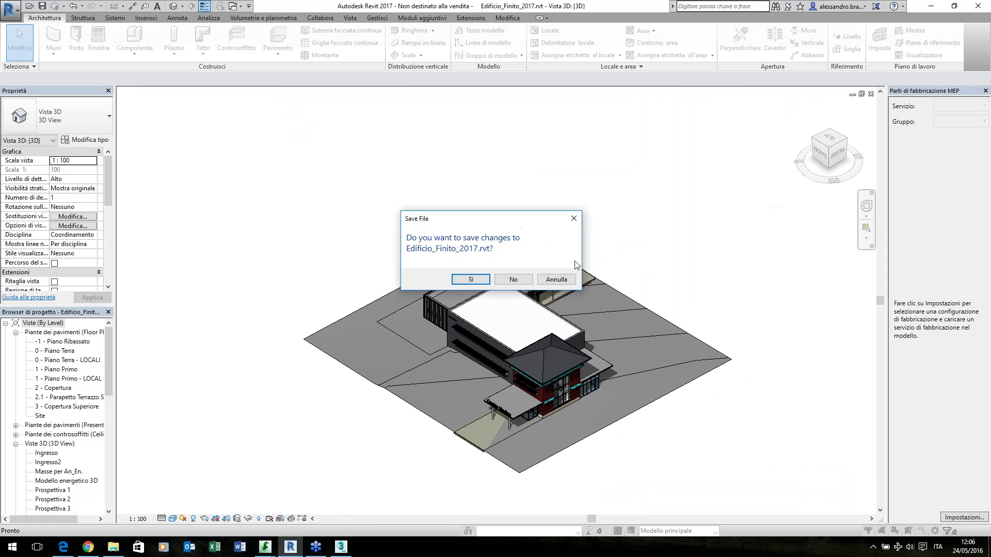
{"action": "left_click", "coordinate": [512, 277]}
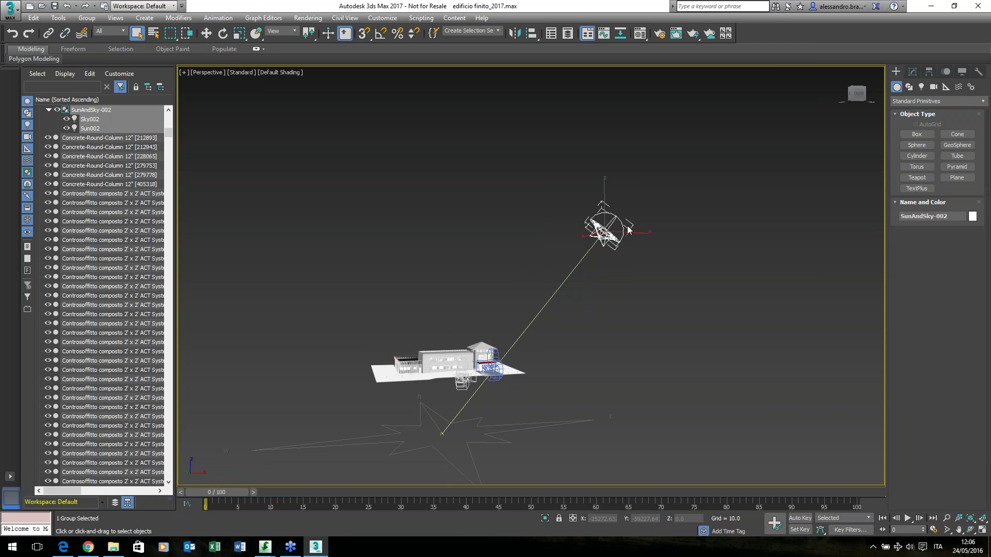
Select the imported Revit camera near the entrance and view the scene through it
{"action": "scroll", "coordinate": [470, 333], "scroll_direction": "up", "scroll_amount": 4}
{"action": "middle_click_drag", "start_coordinate": [467, 336], "coordinate": [583, 325]}
{"action": "middle_click_drag", "start_coordinate": [651, 458], "coordinate": [651, 438], "text": "alt"}
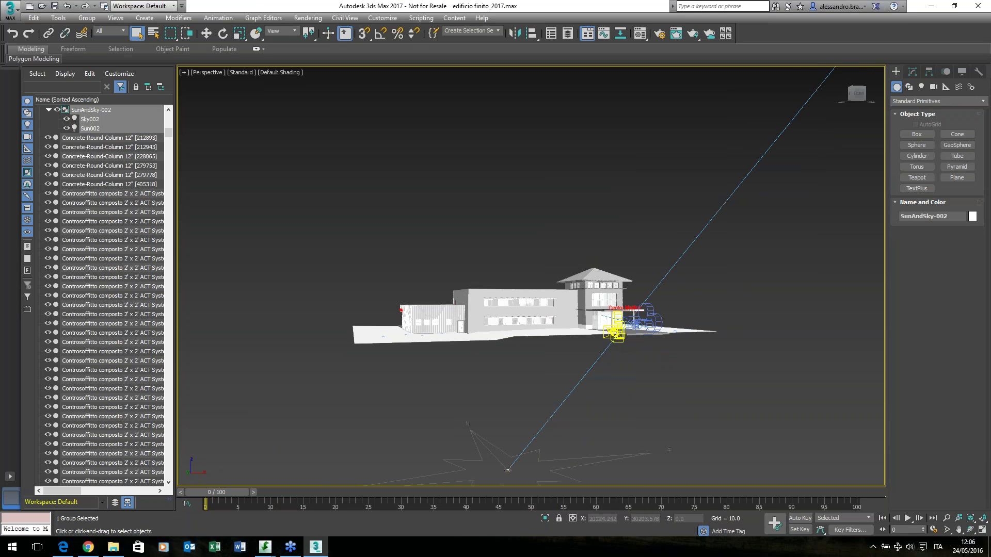
{"action": "left_click", "coordinate": [605, 327]}
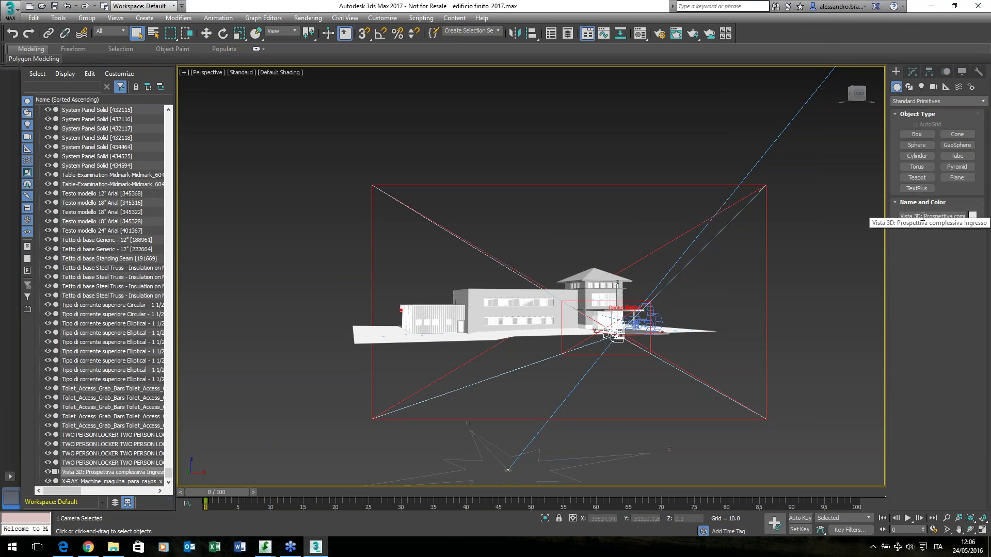
{"action": "key", "text": "c"}
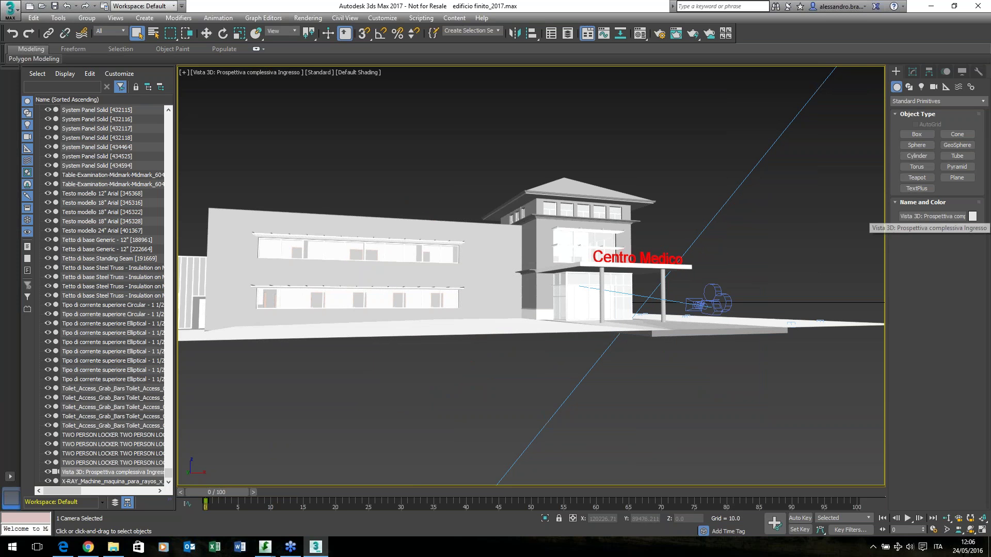
Clear the selection and switch the viewport to the Camera001 view of the entrance
{"action": "left_click", "coordinate": [755, 395]}
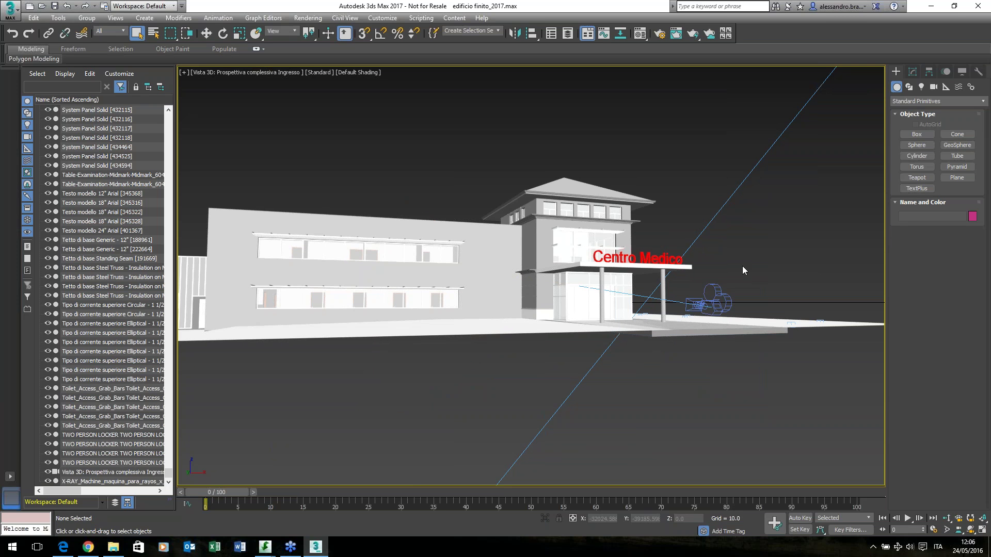
{"action": "key", "text": "c"}
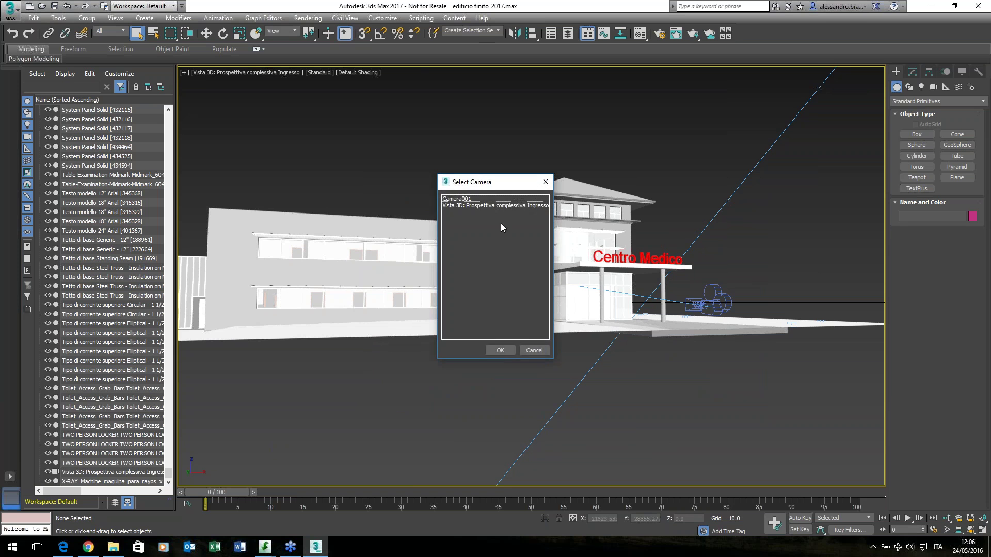
{"action": "left_click", "coordinate": [458, 198]}
{"action": "left_click", "coordinate": [500, 350]}
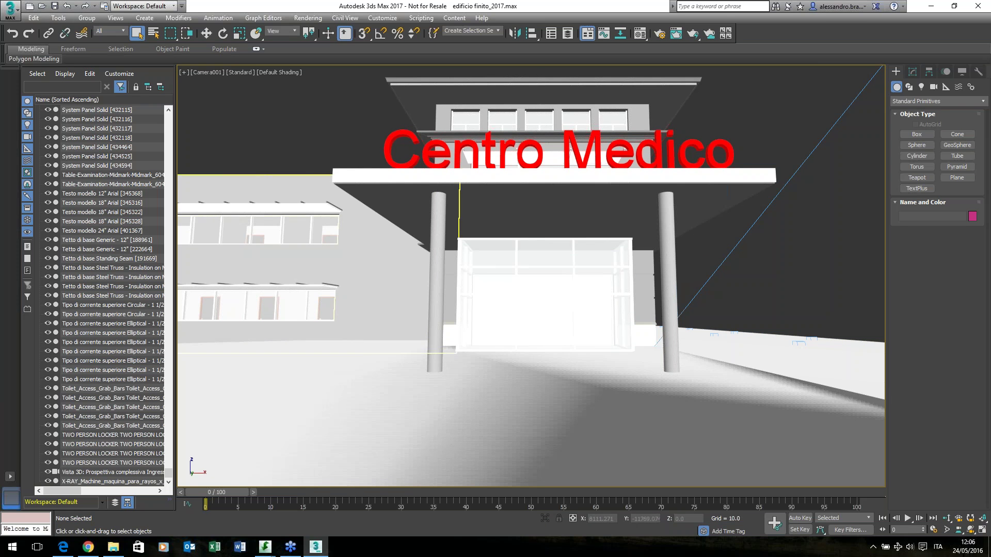
Select the exterior wall beside the entrance canopy and sample its material into the first Material Editor slot
{"action": "left_click", "coordinate": [278, 160]}
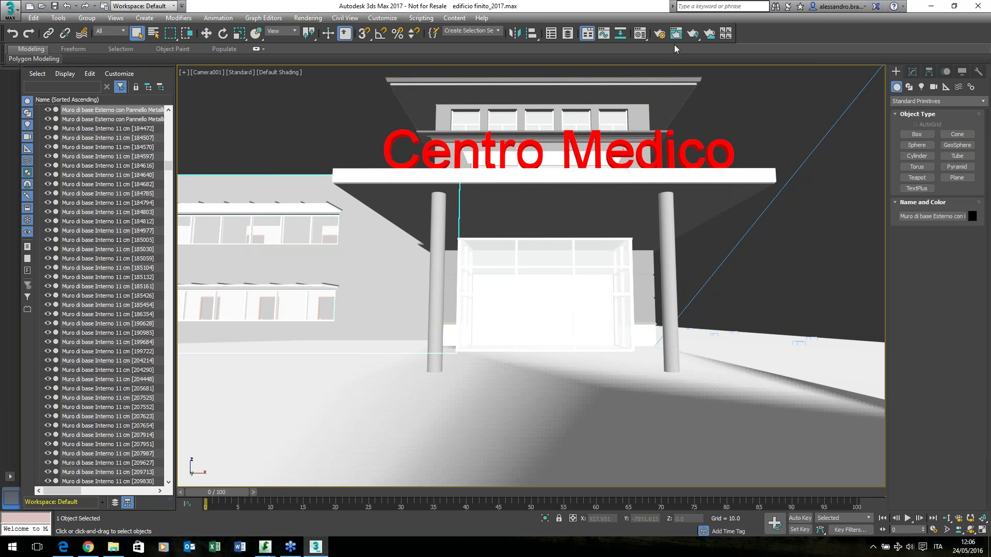
{"action": "left_click", "coordinate": [641, 37]}
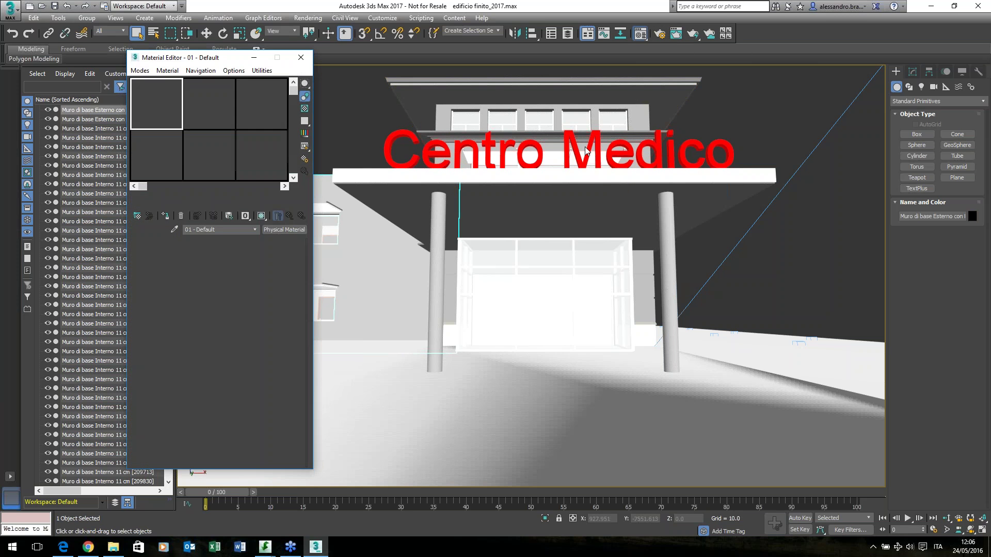
{"action": "left_click_drag", "start_coordinate": [234, 58], "coordinate": [210, 70]}
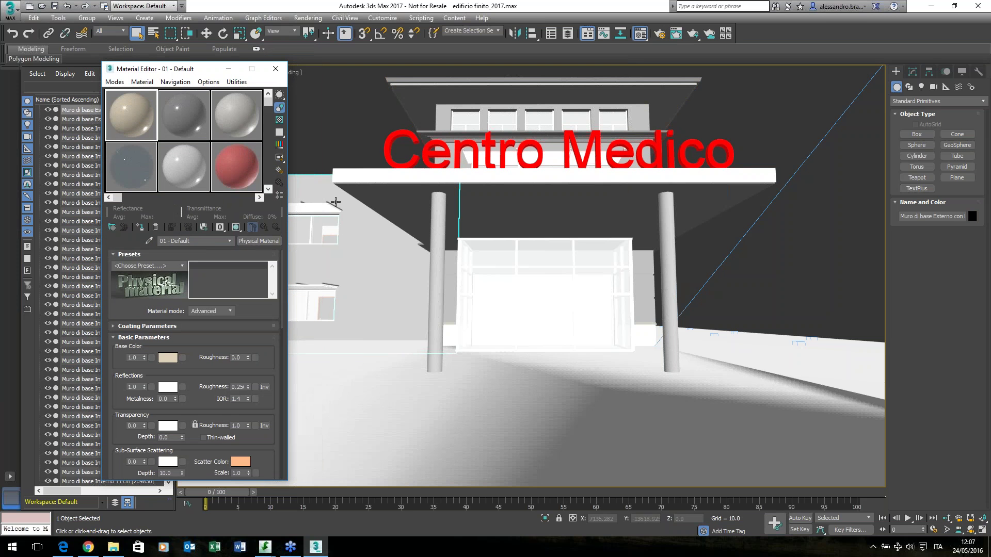
{"action": "left_click", "coordinate": [149, 240]}
{"action": "left_click", "coordinate": [309, 184]}
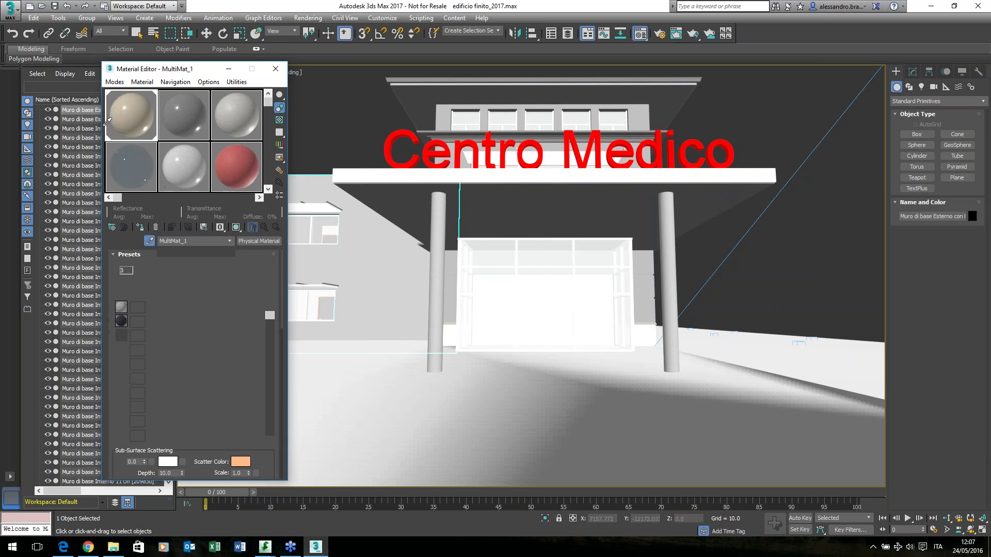
Inspect the Intonaco Bianco sub-material of the wall's multi-material and close the Material Editor
{"action": "left_click", "coordinate": [132, 133]}
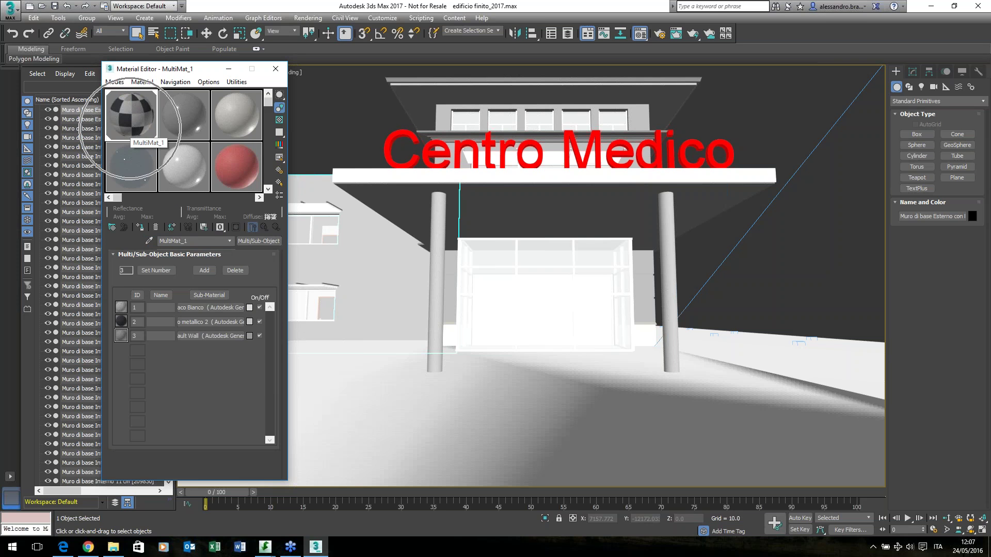
{"action": "left_click", "coordinate": [196, 308]}
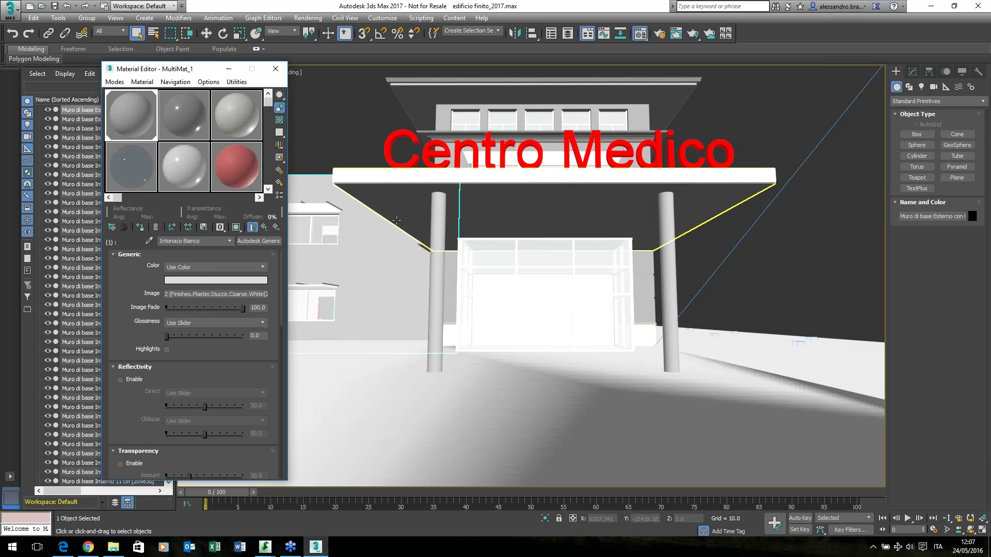
{"action": "left_click", "coordinate": [274, 70]}
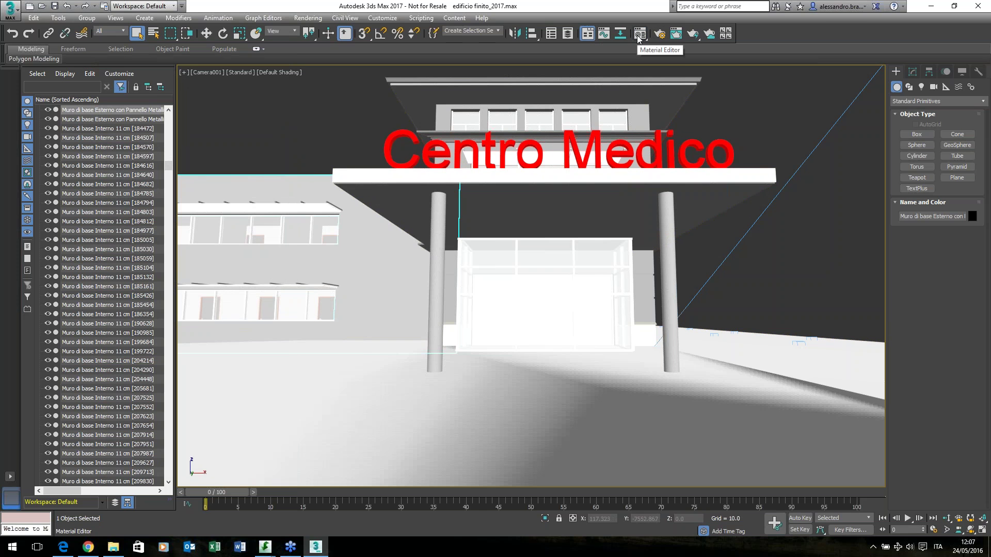
Open the render setup, choose ART Renderer as the renderer and show its rendering parameters
{"action": "left_click", "coordinate": [658, 35]}
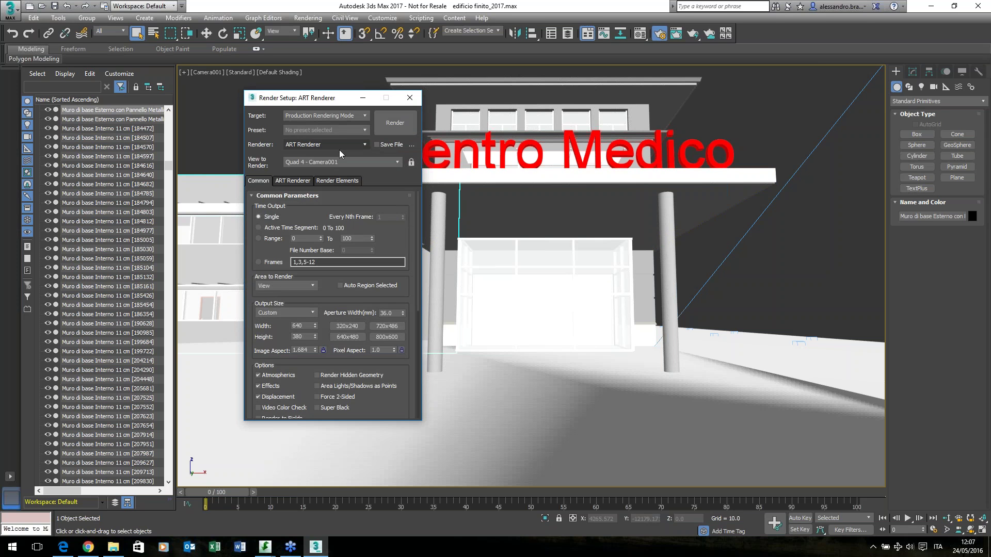
{"action": "left_click", "coordinate": [364, 145]}
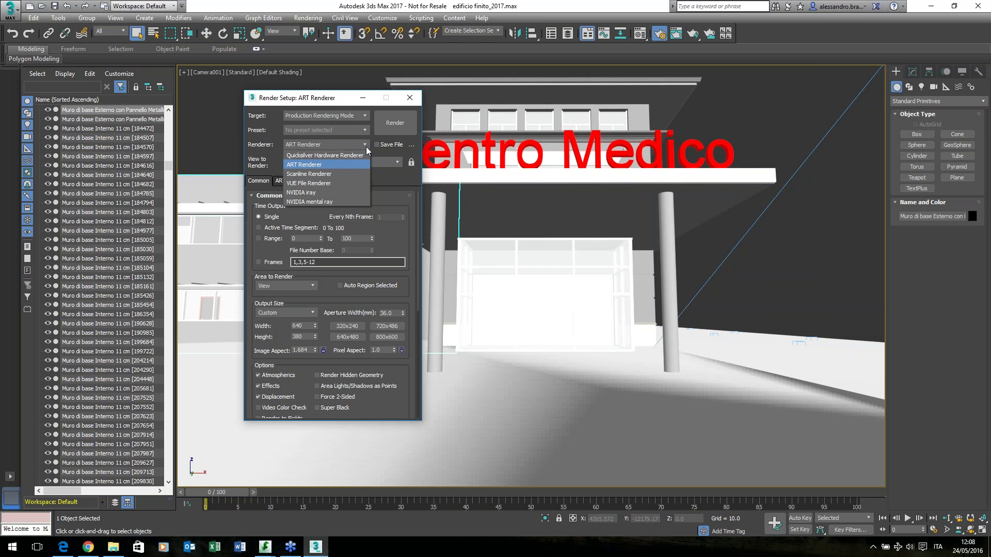
{"action": "left_click", "coordinate": [317, 164]}
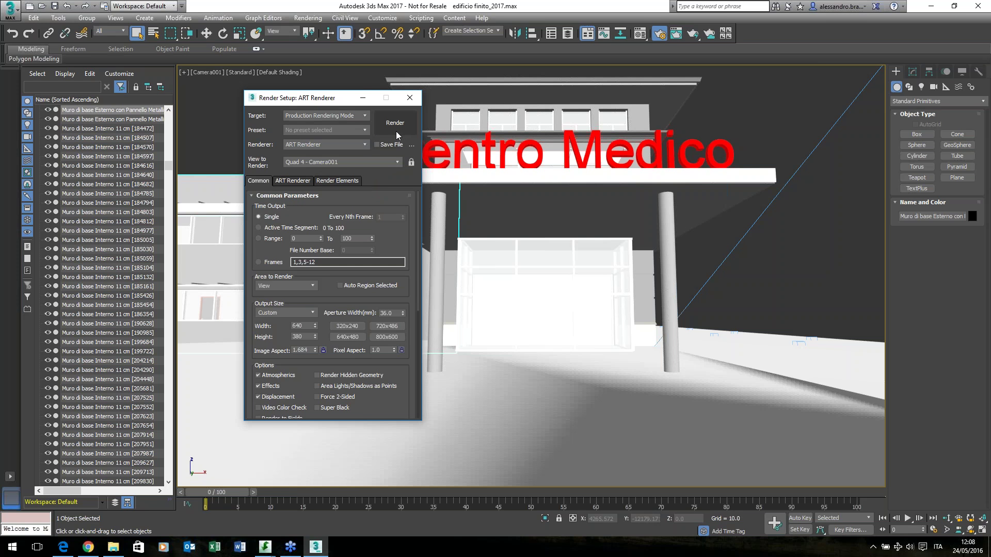
{"action": "left_click", "coordinate": [300, 181]}
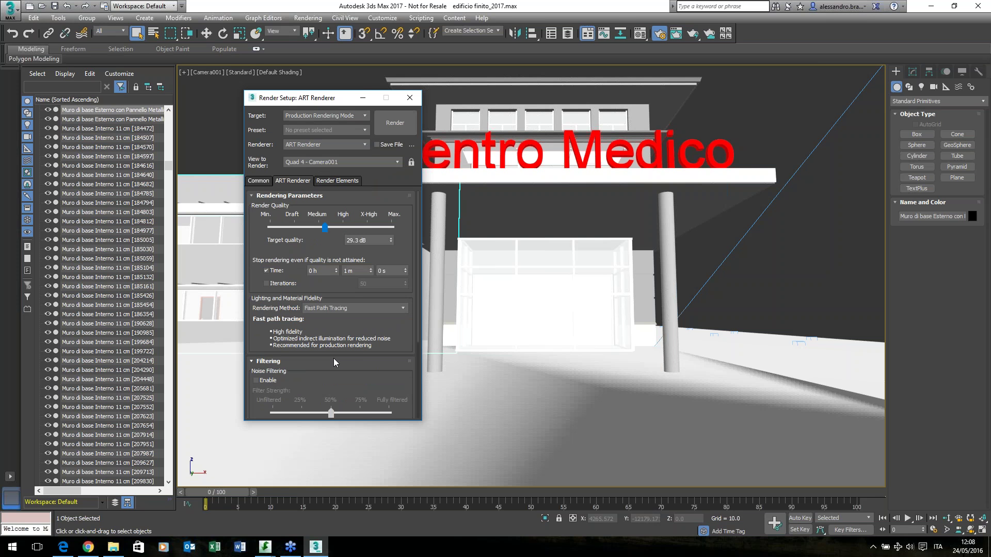
Lower the render target quality to 28.1 dB and keep the rendering time limit at 1 minute
{"action": "left_click_drag", "start_coordinate": [319, 98], "coordinate": [284, 87]}
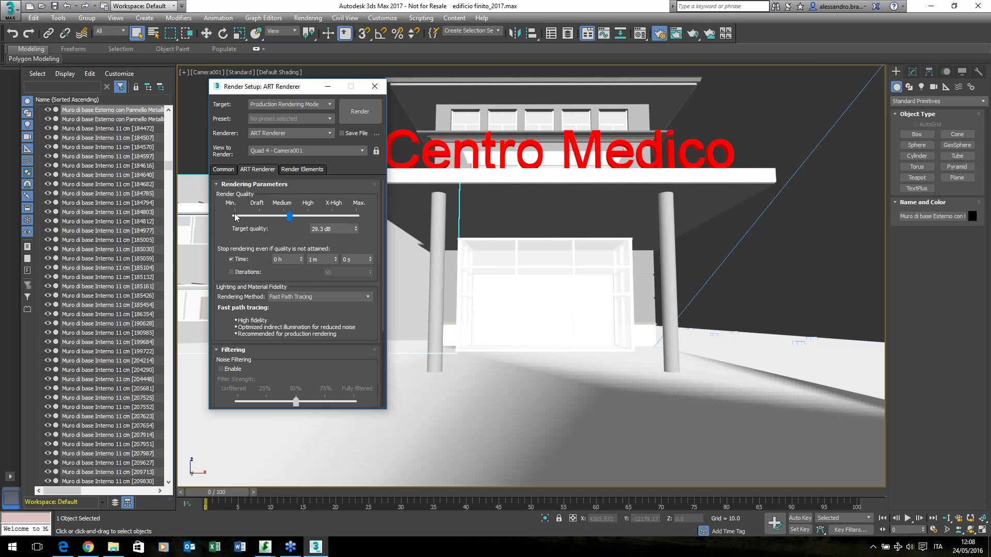
{"action": "mouse_move", "coordinate": [287, 216]}
{"action": "left_mouse_down"}
{"action": "mouse_move", "coordinate": [268, 216]}
{"action": "mouse_move", "coordinate": [282, 215]}
{"action": "left_mouse_up"}
{"action": "left_click", "coordinate": [324, 259]}
{"action": "left_click", "coordinate": [351, 260]}
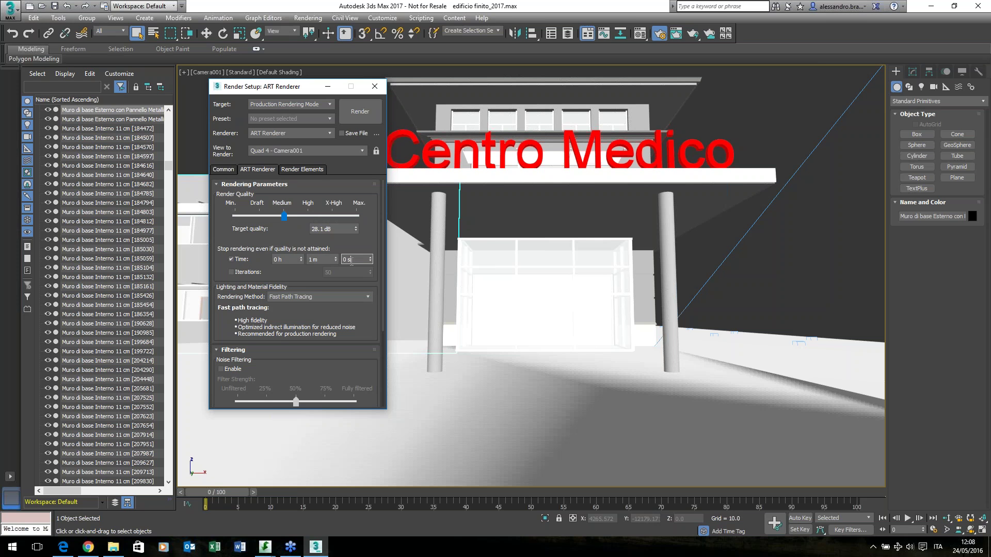
{"action": "left_click", "coordinate": [323, 259]}
{"action": "left_click_drag", "start_coordinate": [303, 88], "coordinate": [275, 88]}
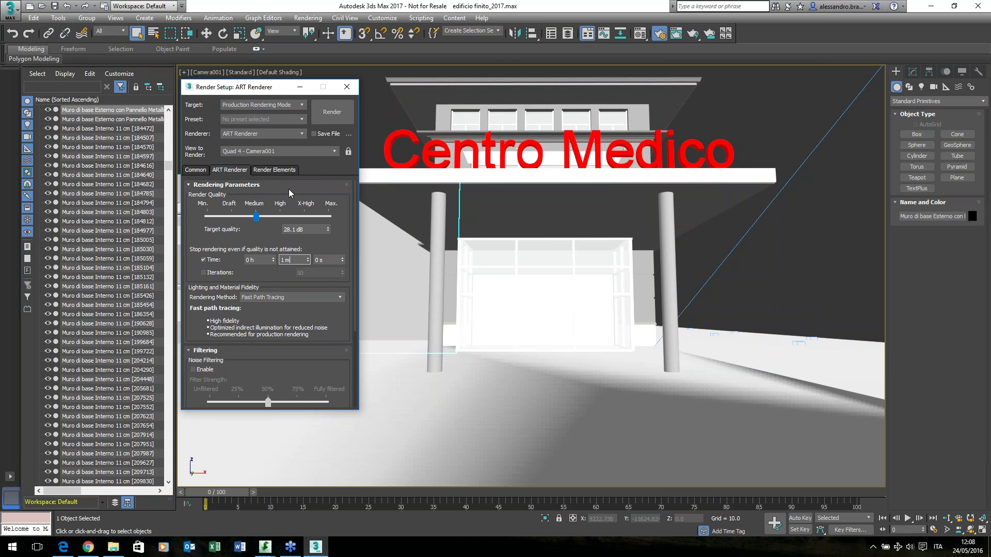
Render the Camera001 view without the missing map files, close the render and setup windows, and clear the wall selection
{"action": "left_click", "coordinate": [324, 116]}
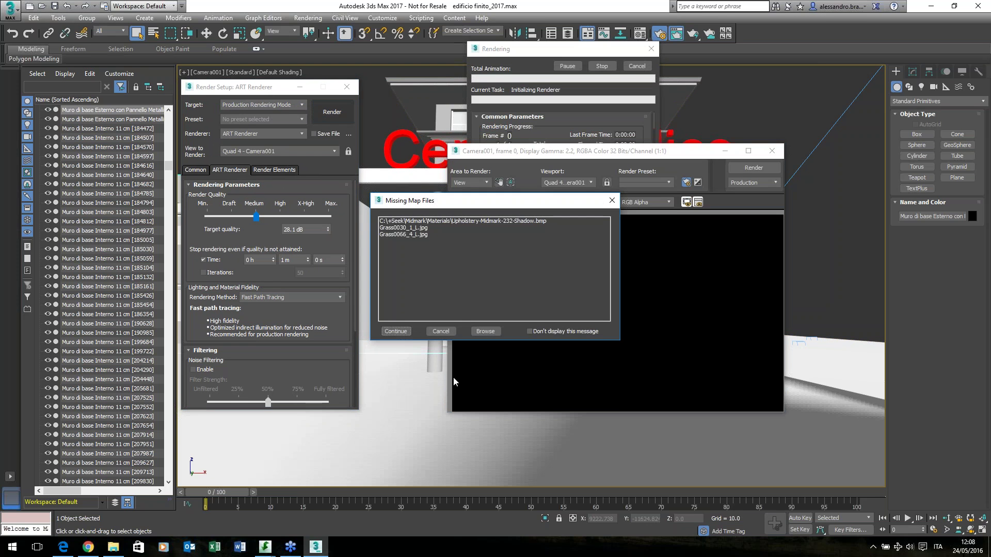
{"action": "left_click", "coordinate": [396, 330]}
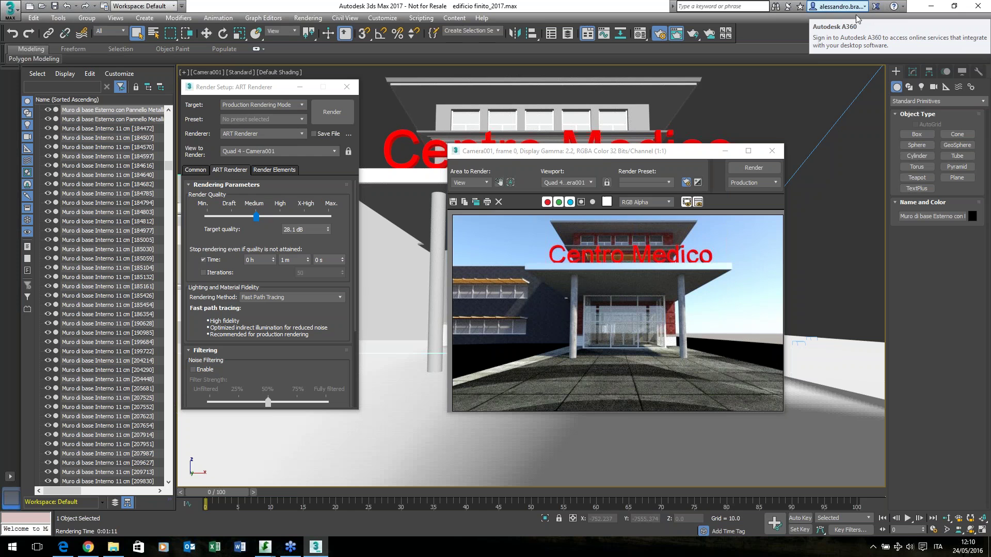
{"action": "left_click", "coordinate": [771, 151]}
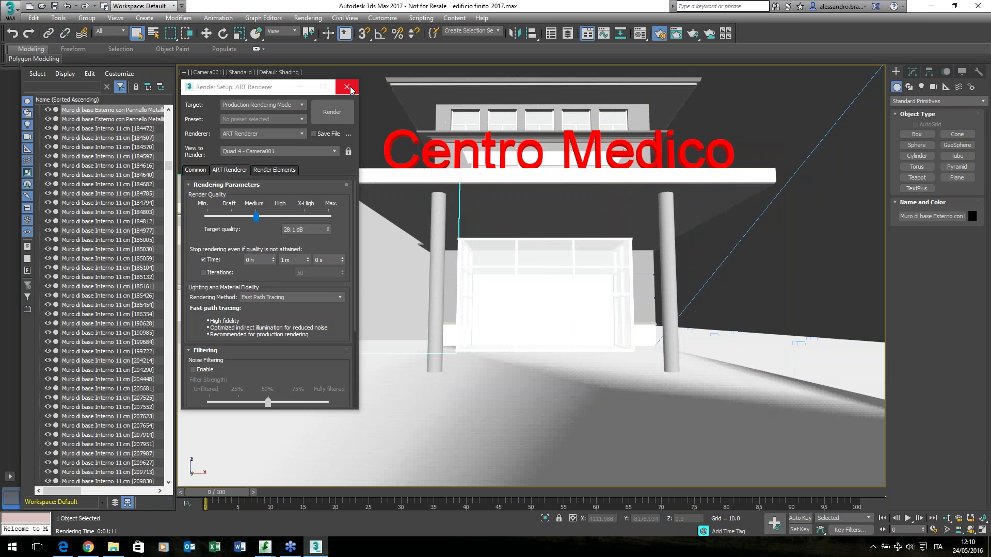
{"action": "left_click", "coordinate": [347, 87]}
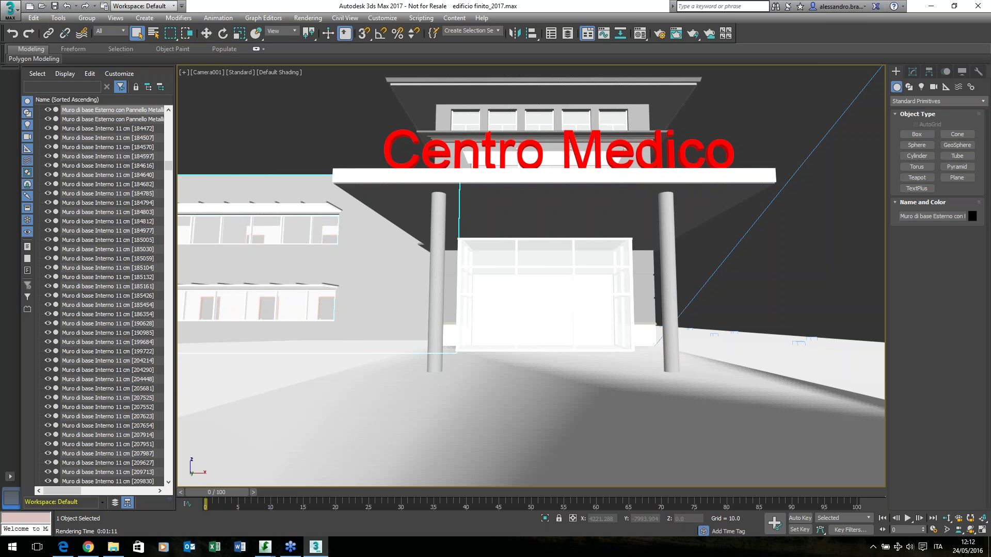
{"action": "left_click", "coordinate": [337, 142]}
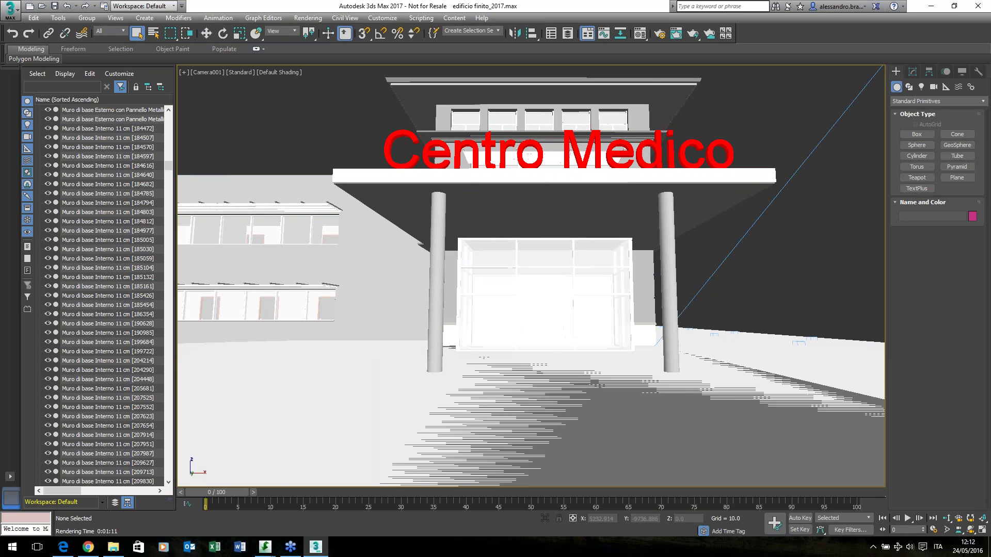